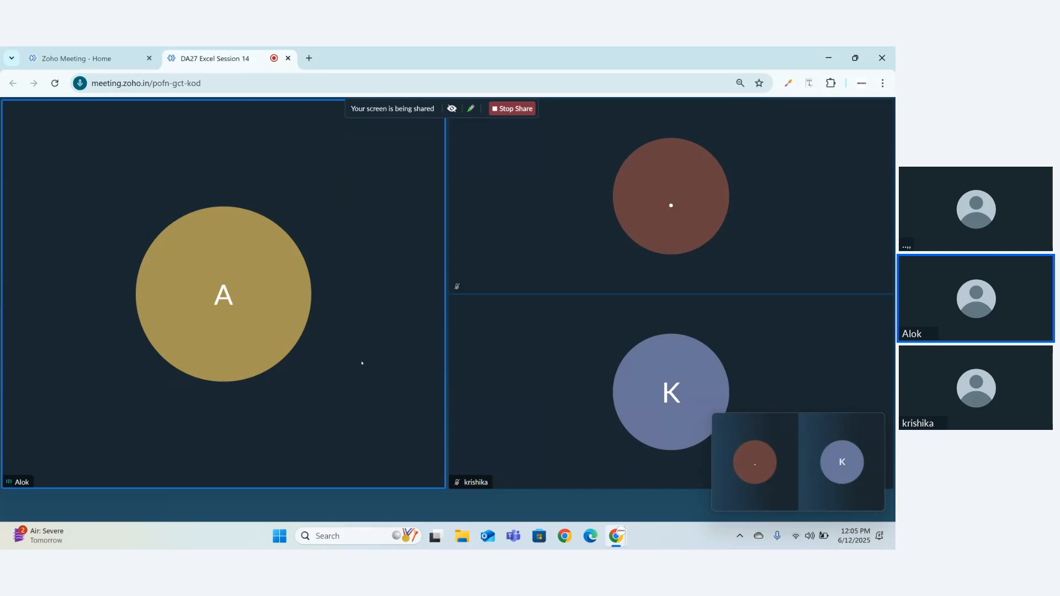
Open Notepad and switch to its blank untitled note
left_click(354, 543)
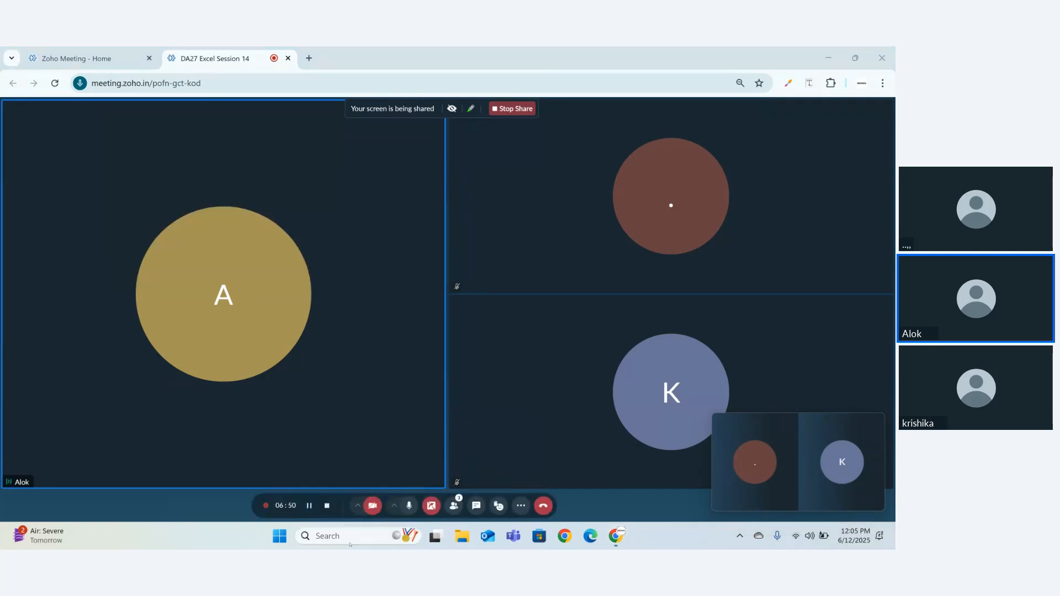
left_click(354, 541)
type("ot")
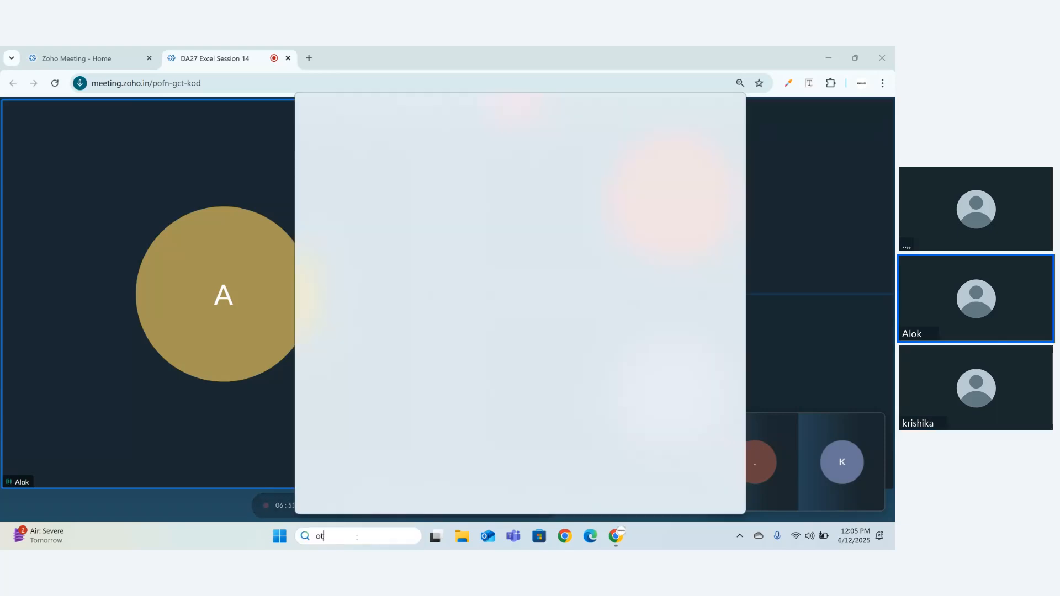
key("BackSpace")
key("BackSpace")
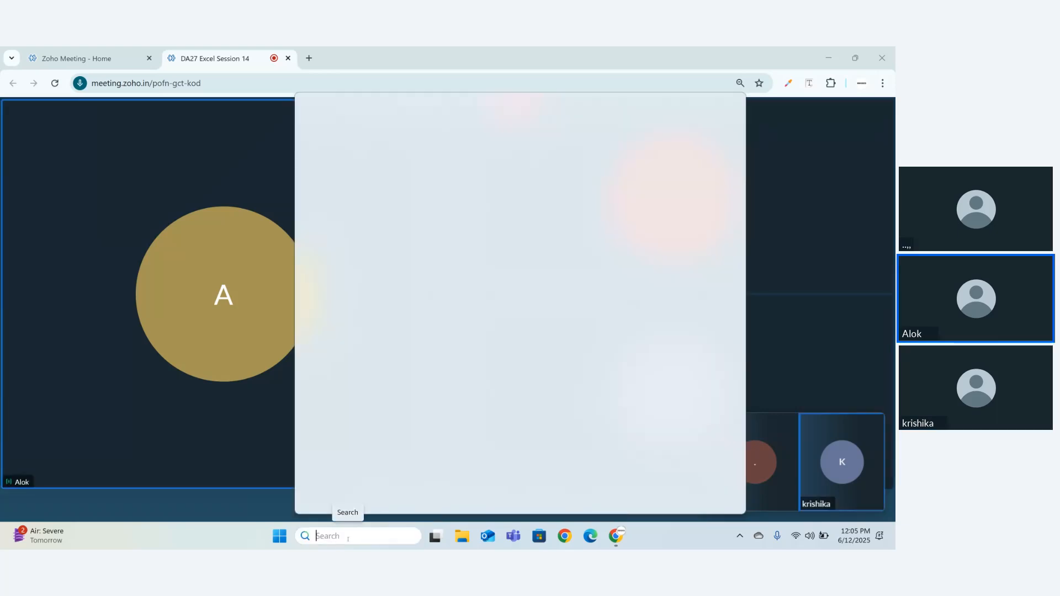
type("no")
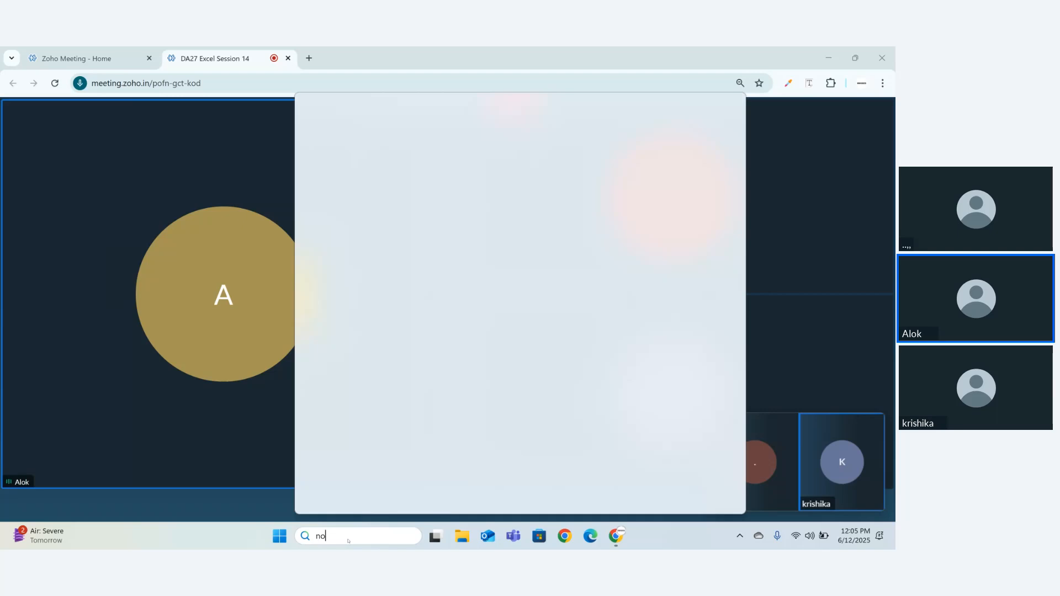
type("te")
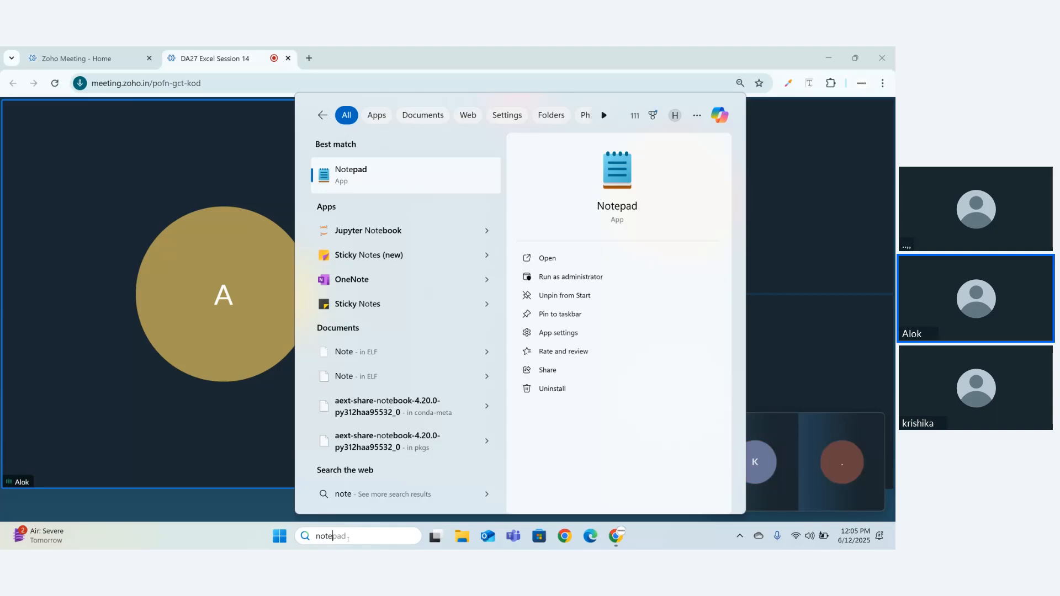
key("Return")
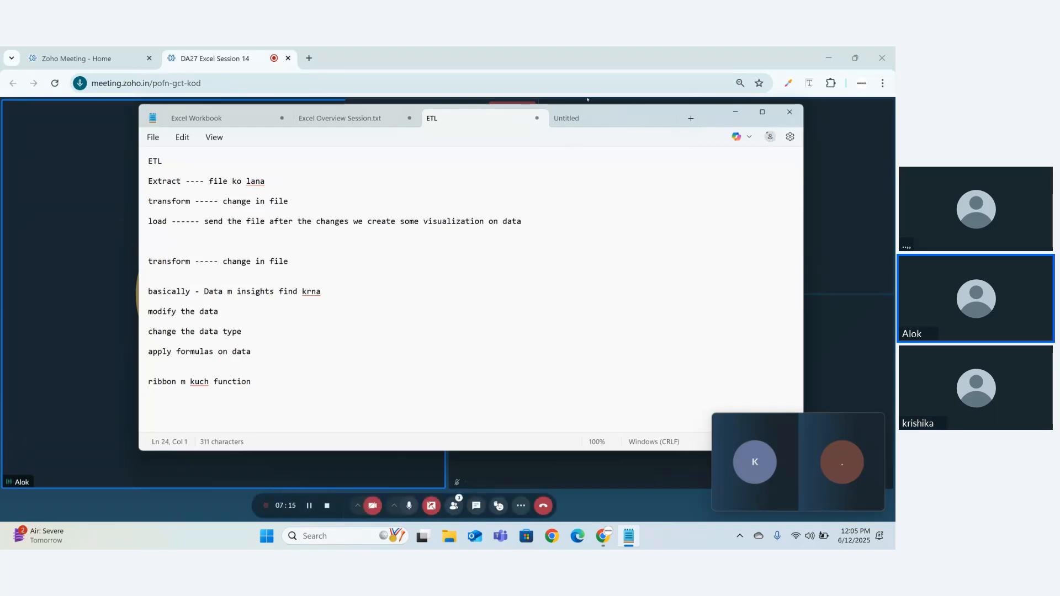
left_click(594, 116)
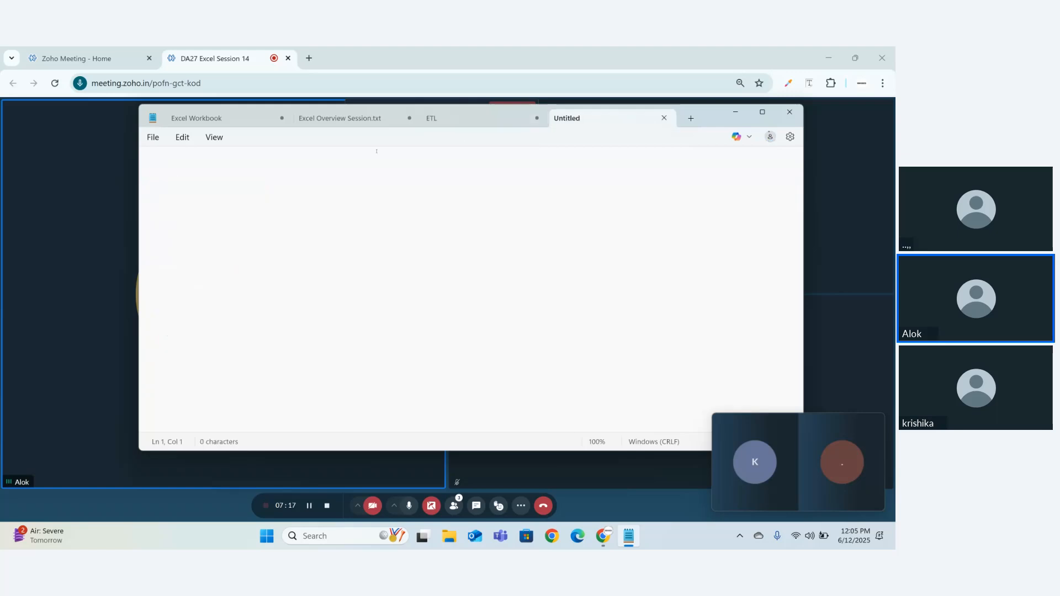
Write the heading "Call the Data Set from-" in the blank note and start a new line
type("Ca")
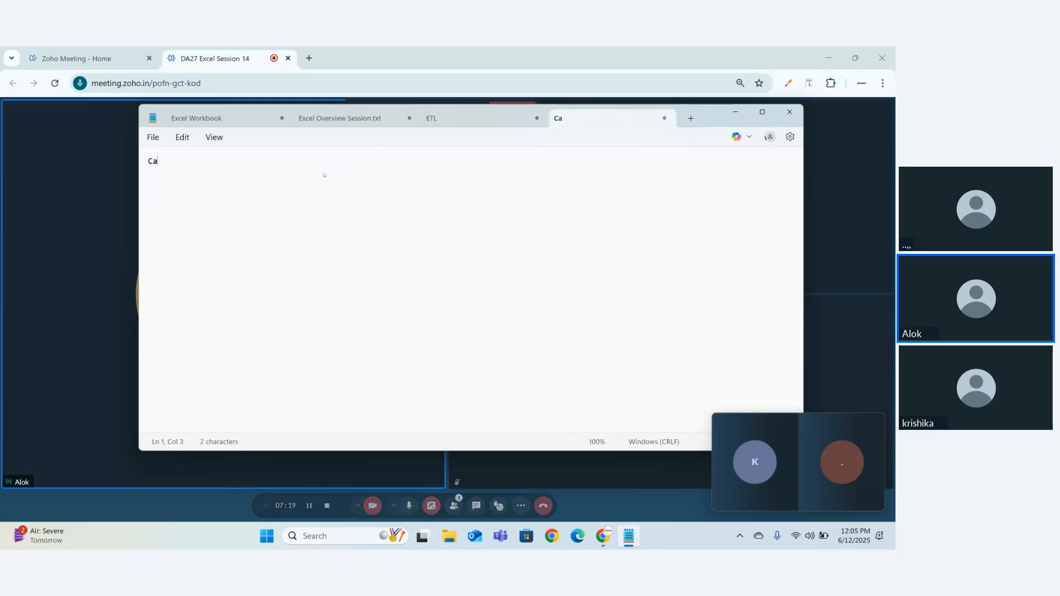
type("ll the Data")
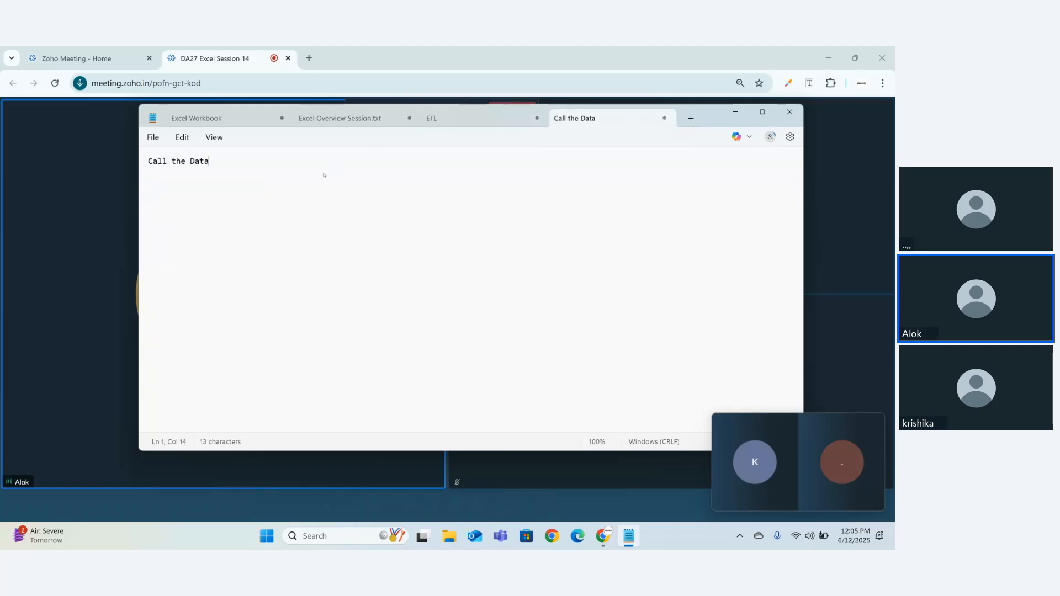
type(" Set from")
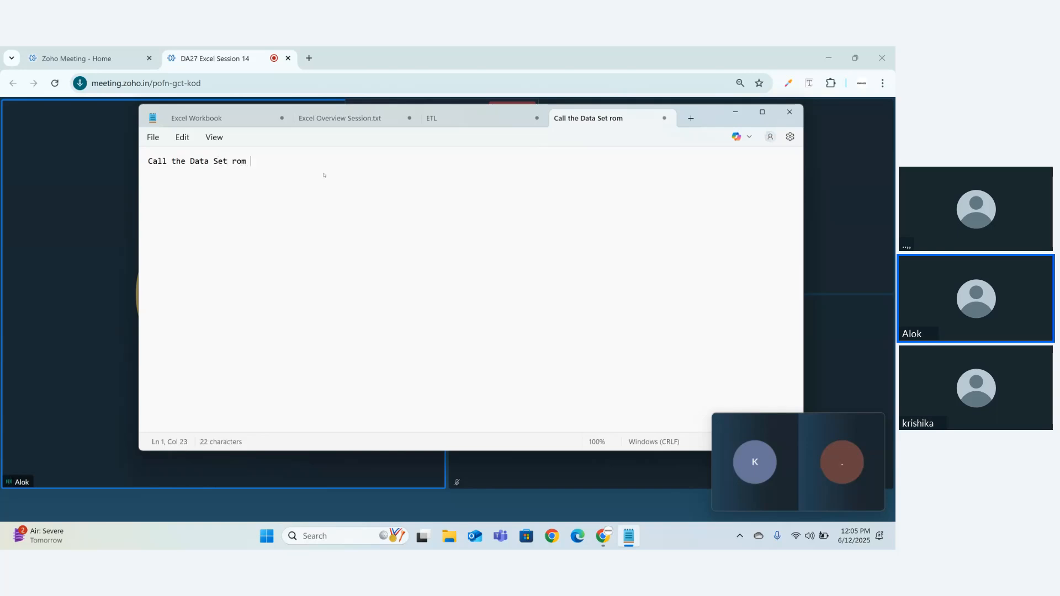
key("BackSpace")
key("BackSpace")
key("BackSpace")
type("from-")
key("Return")
Enlarge the note's text display to 160% zoom
left_click_drag(260, 167, 138, 159)
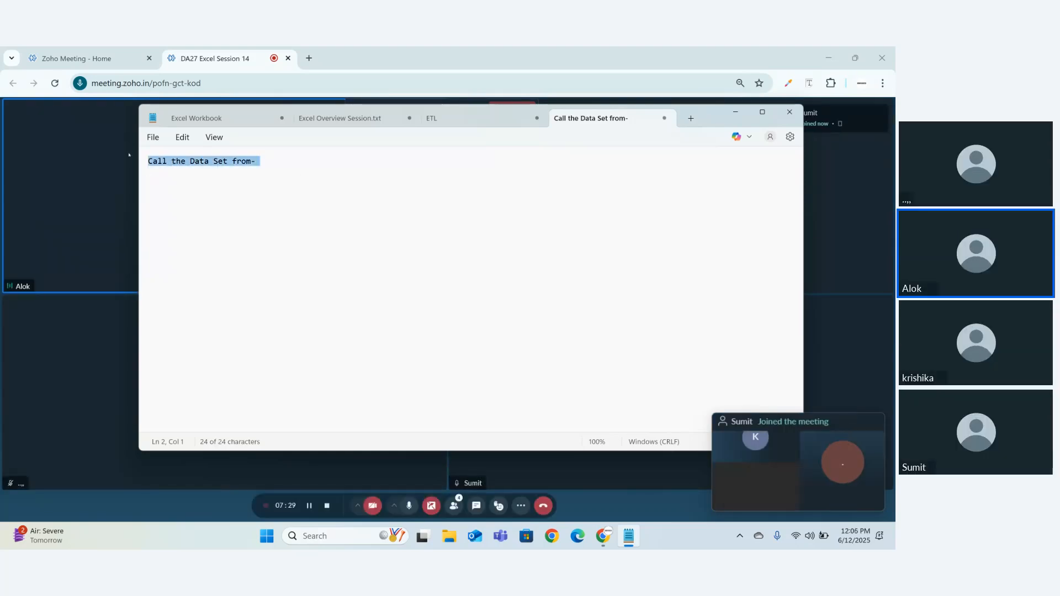
key("ctrl+plus")
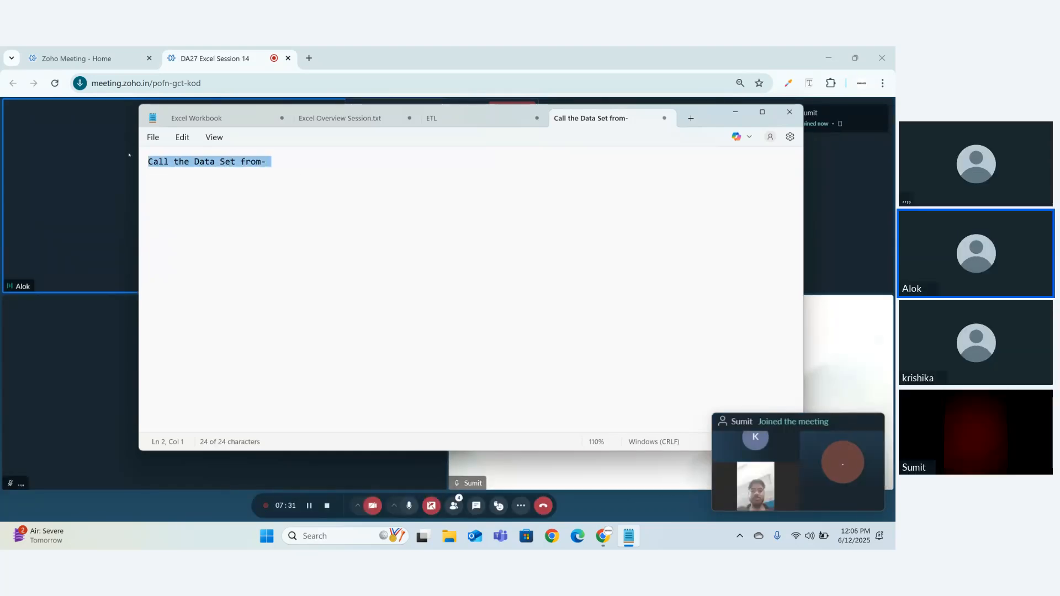
key("ctrl+plus")
key("ctrl+plus")
key("ctrl+plus")
key("ctrl+plus")
key("ctrl+plus")
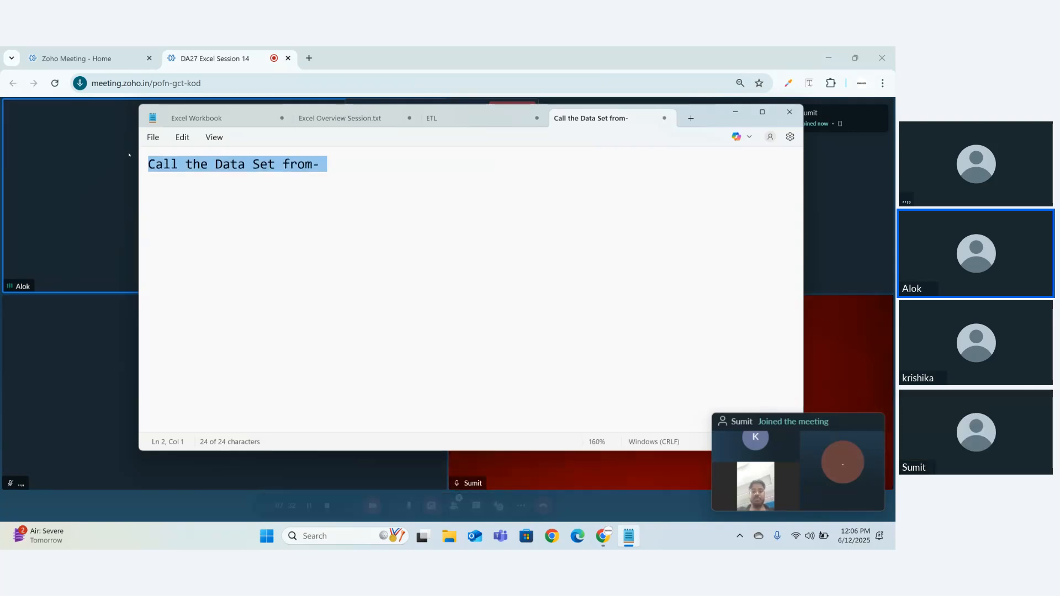
Add the indented list item "- from our machine" below the heading
left_click(279, 183)
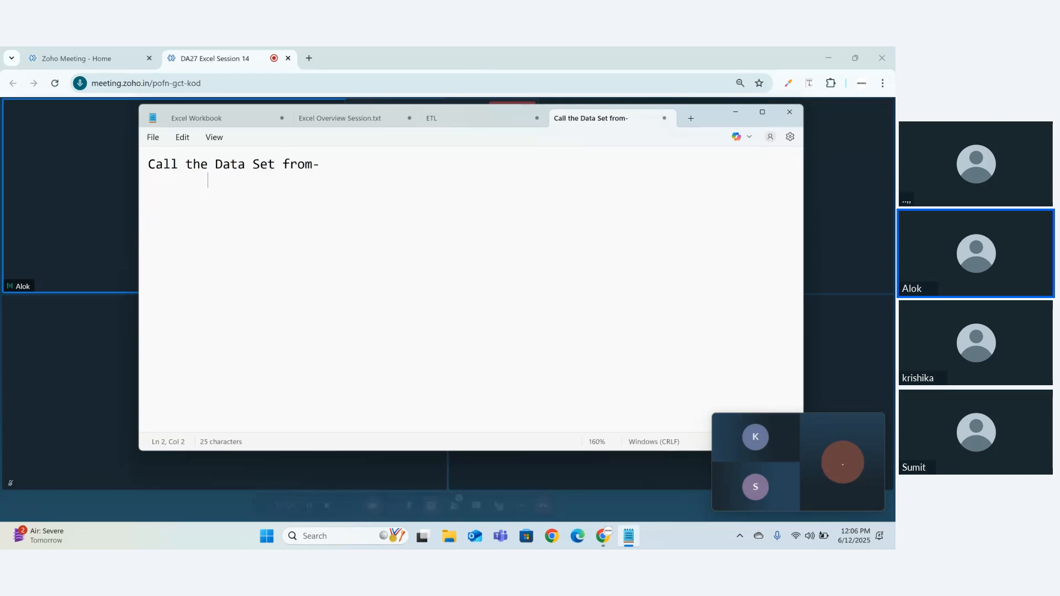
type("from our ")
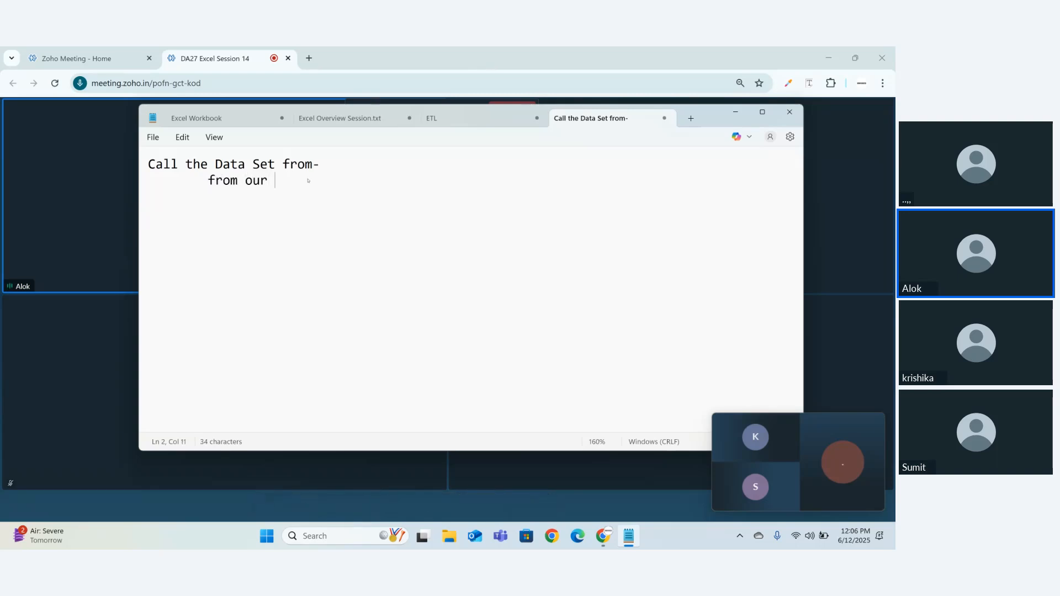
type("ma")
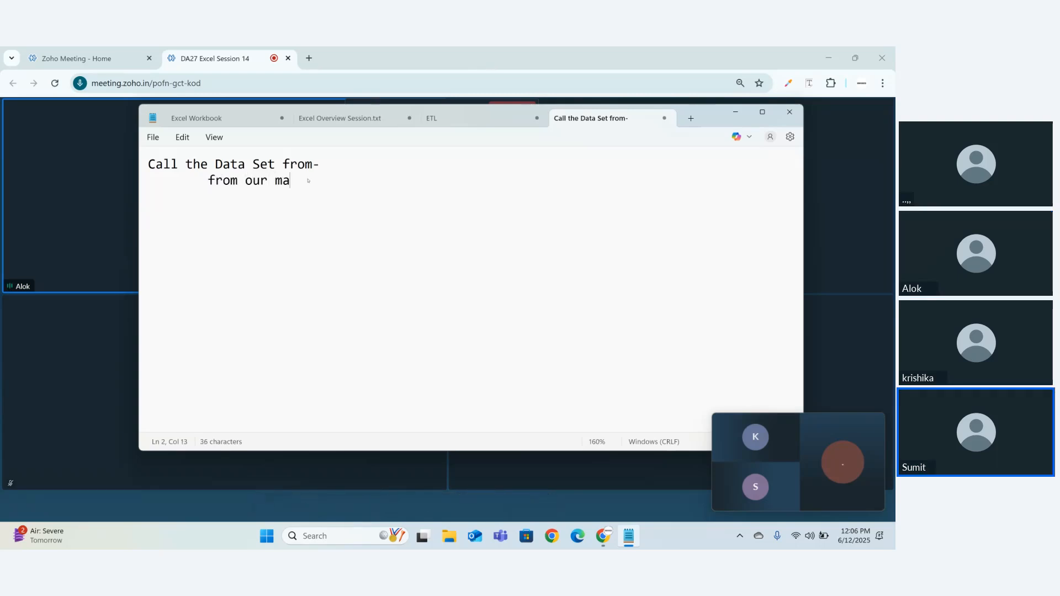
type("xhine")
key("BackSpace")
key("BackSpace")
key("BackSpace")
key("BackSpace")
key("BackSpace")
type("c")
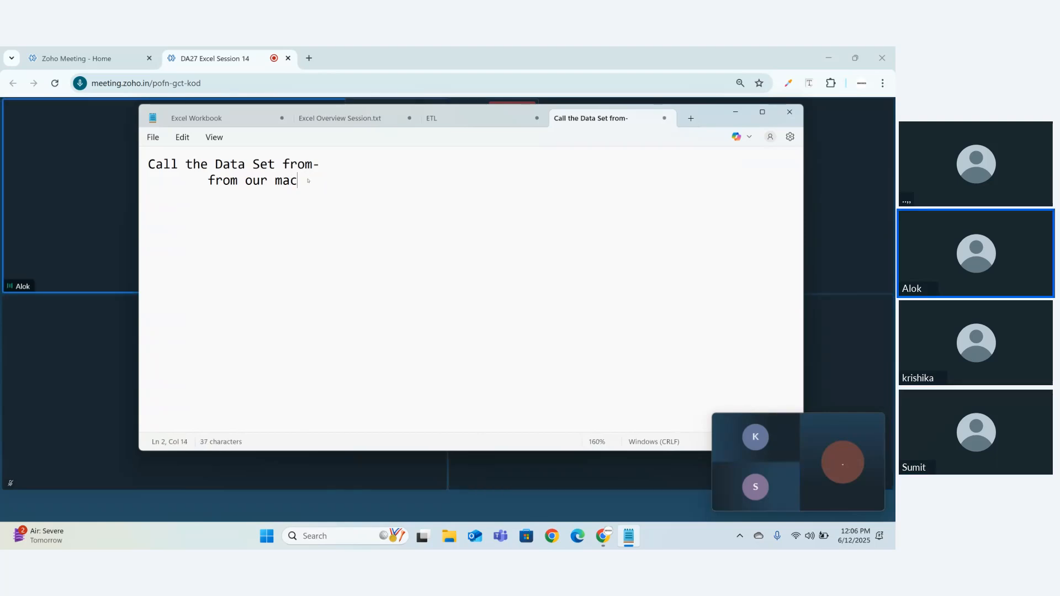
type("hine")
left_click(205, 193)
type("-")
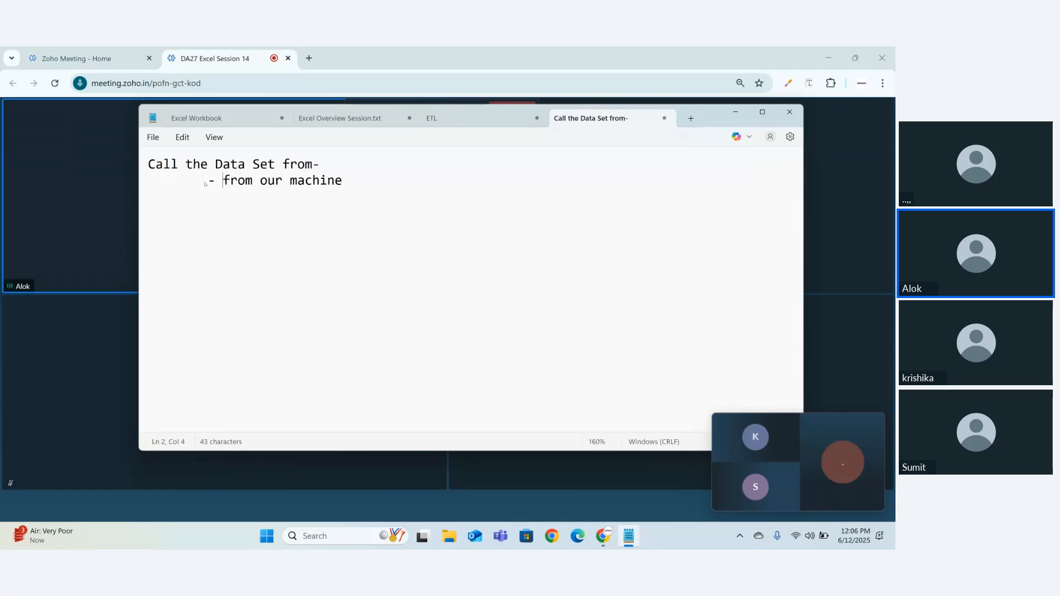
key("Right")
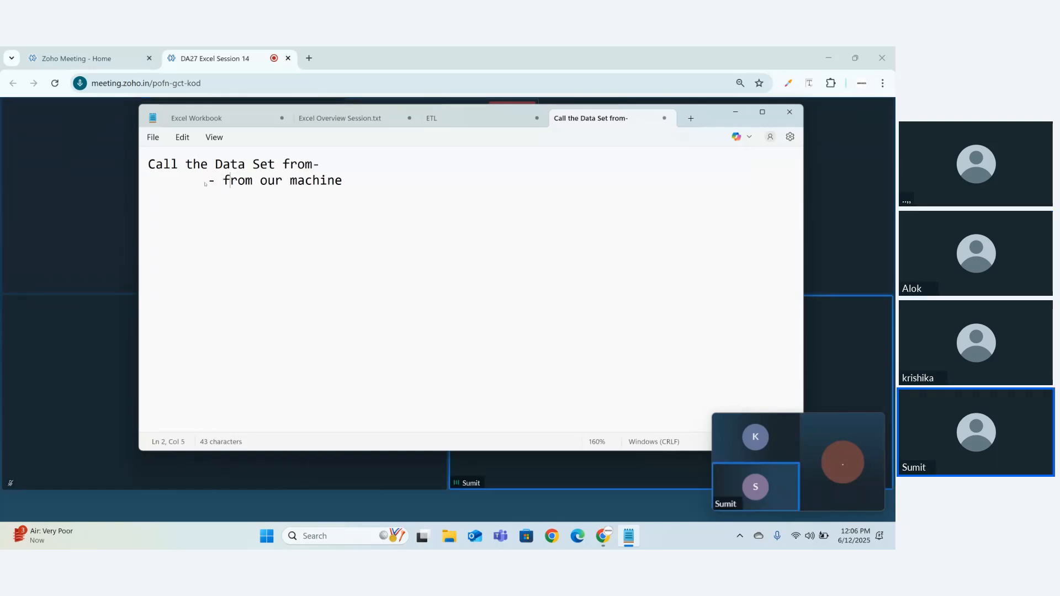
Add a second indented list item reading "- from Data Base"
key("End")
key("Return")
key("Tab")
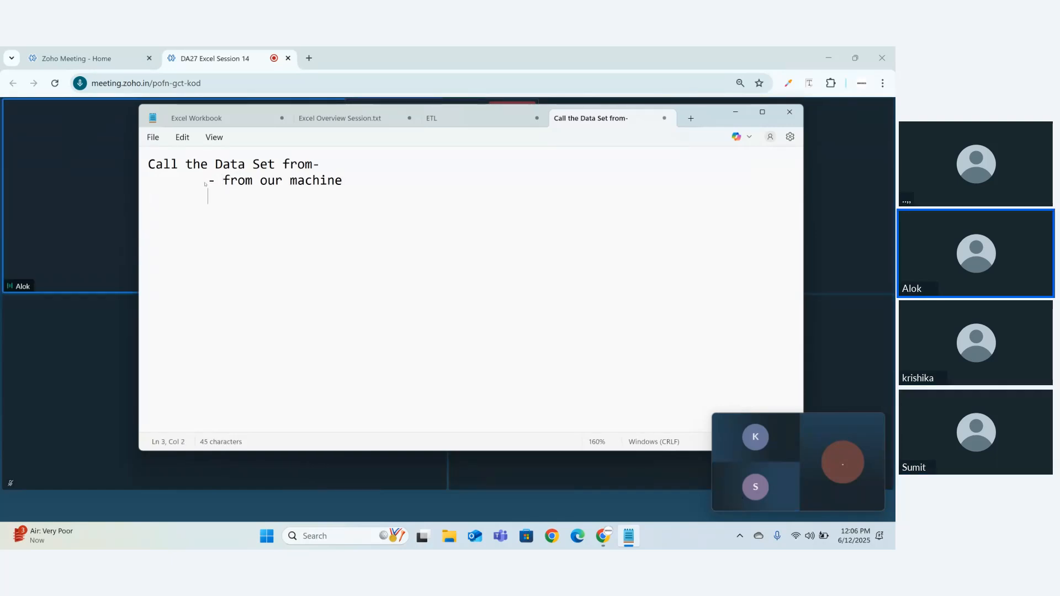
type("- from ")
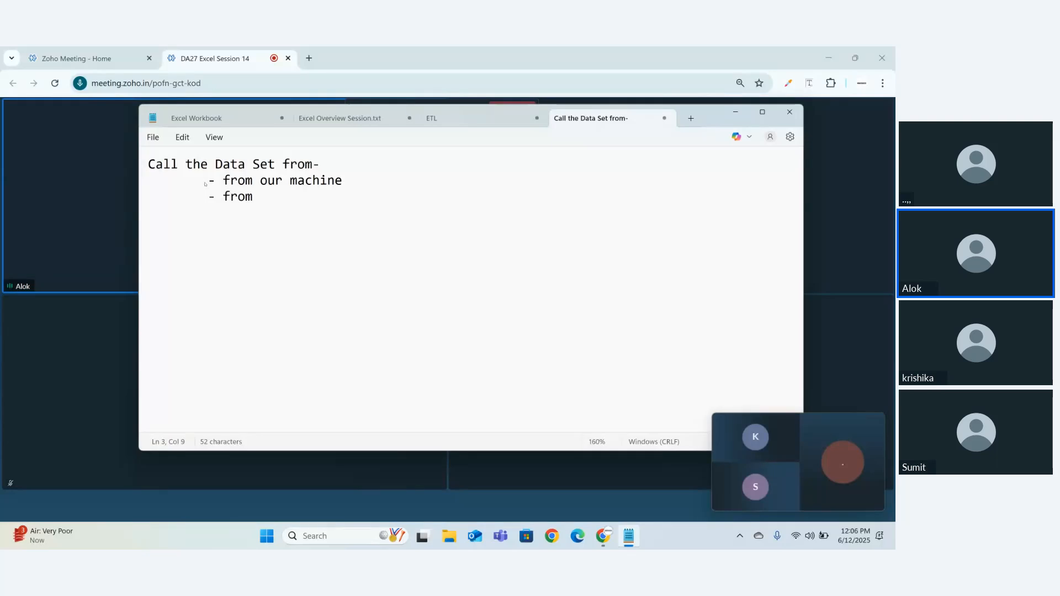
type("Data S")
key("BackSpace")
type("BAse")
key("BackSpace")
key("BackSpace")
key("BackSpace")
type("ase")
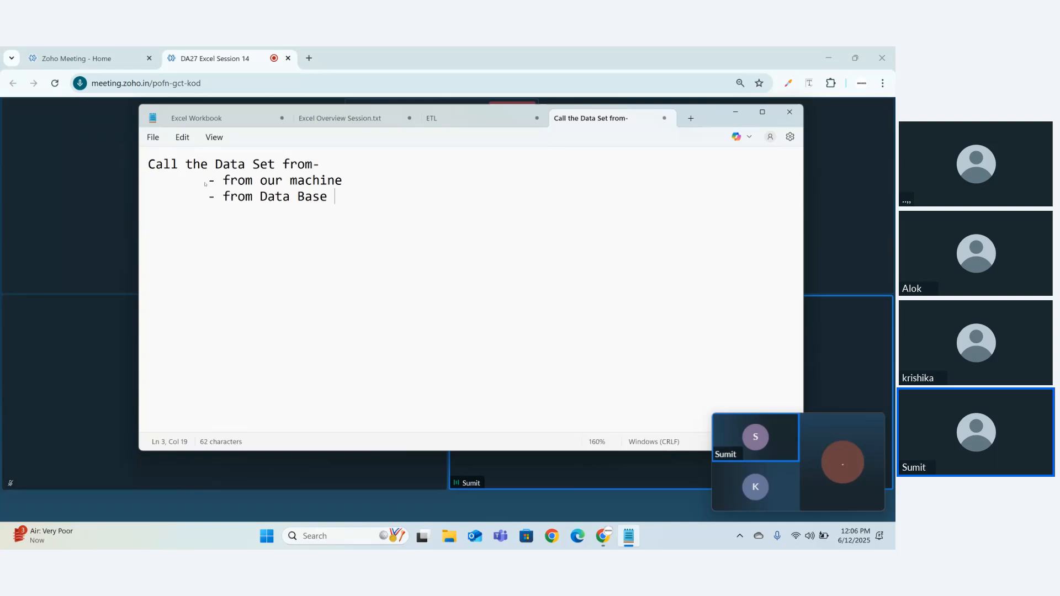
key("BackSpace")
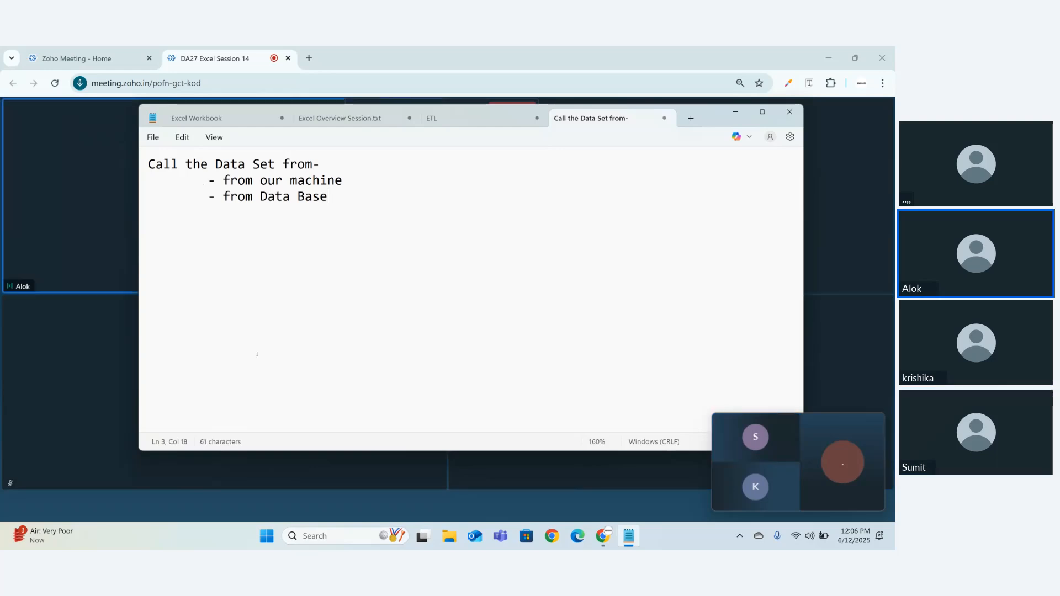
Return to the meeting tab, then move the Notepad window aside and minimise it
mouse_move(785, 438)
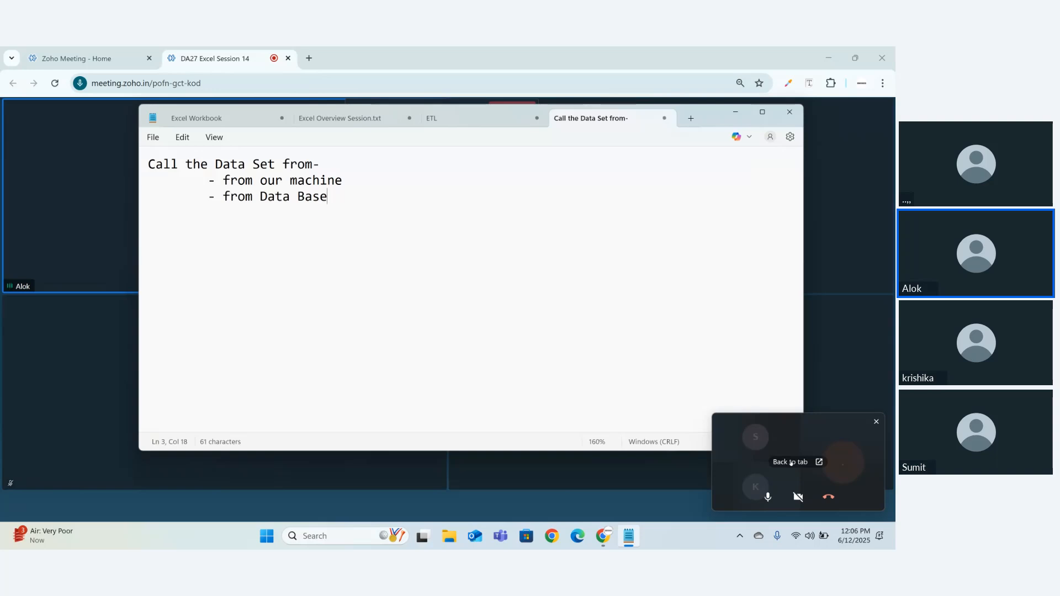
left_click(791, 462)
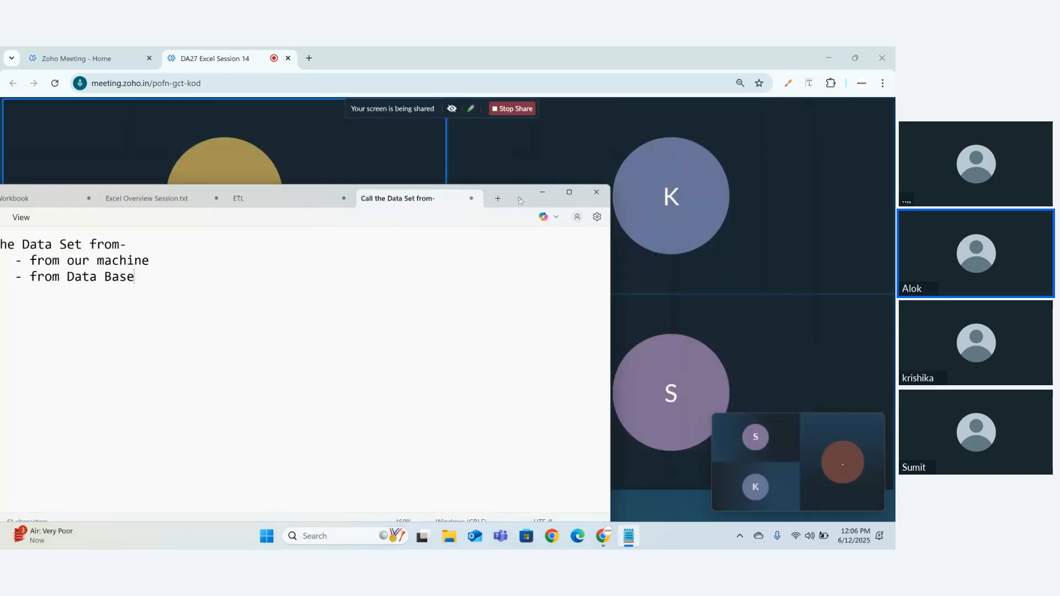
left_click_drag(519, 199, 579, 144)
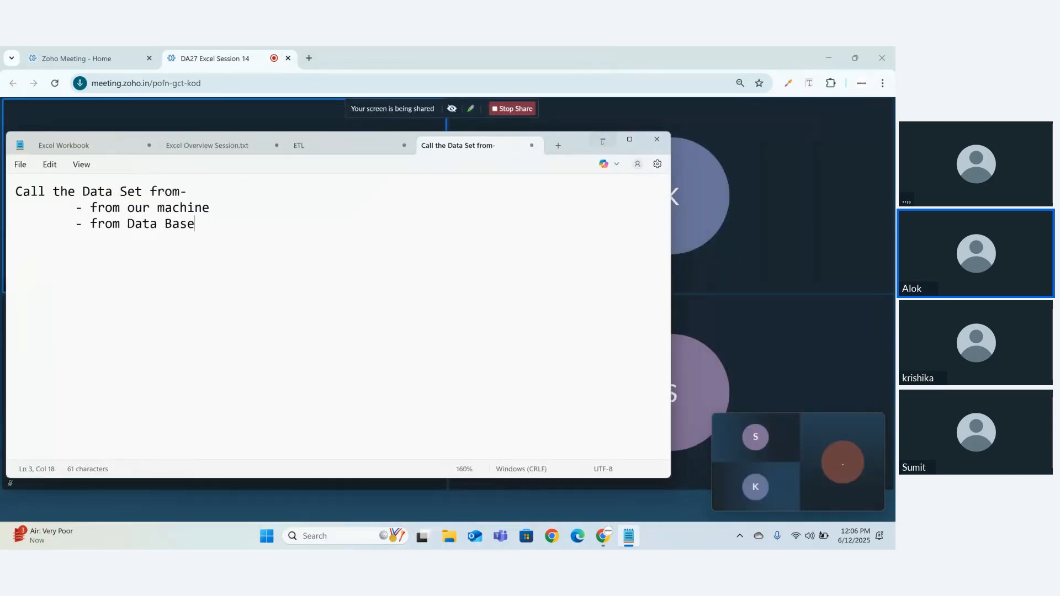
left_click(603, 140)
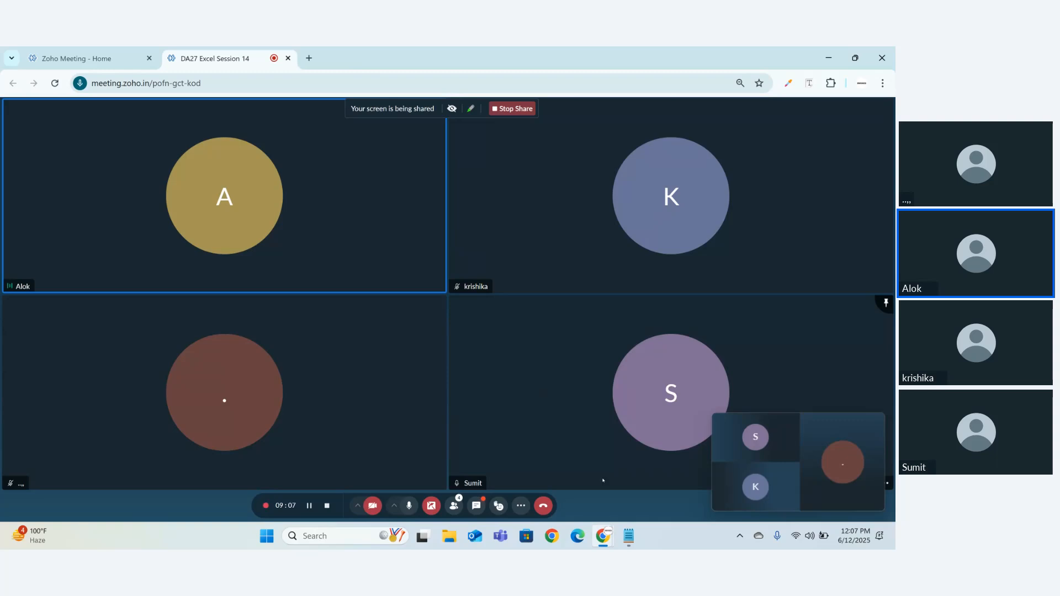
Restore the Notepad window and start a third indented item with a dash below "- from Data Base"
mouse_move(628, 536)
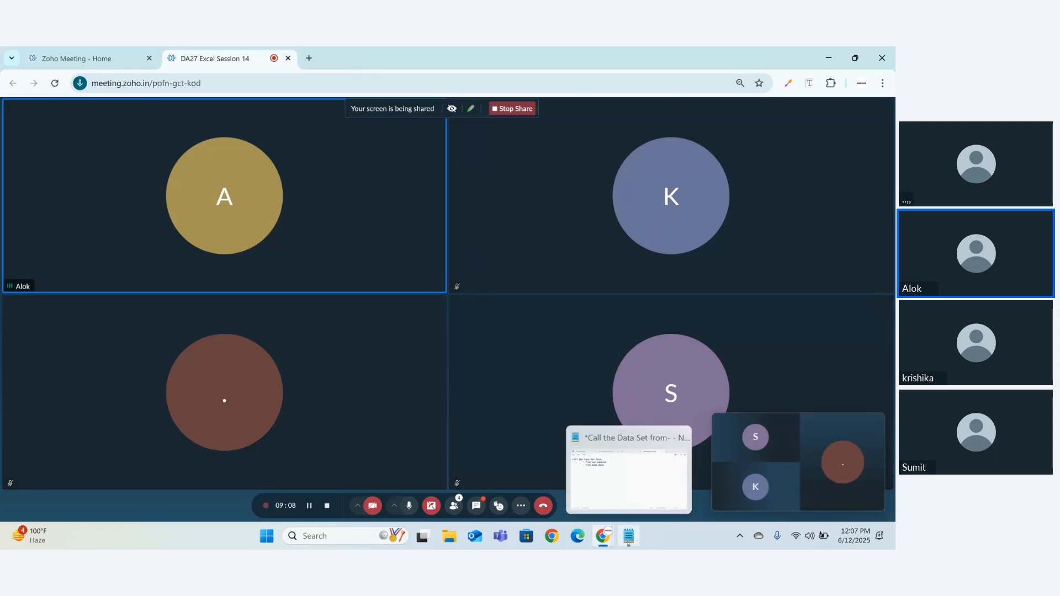
left_click(627, 492)
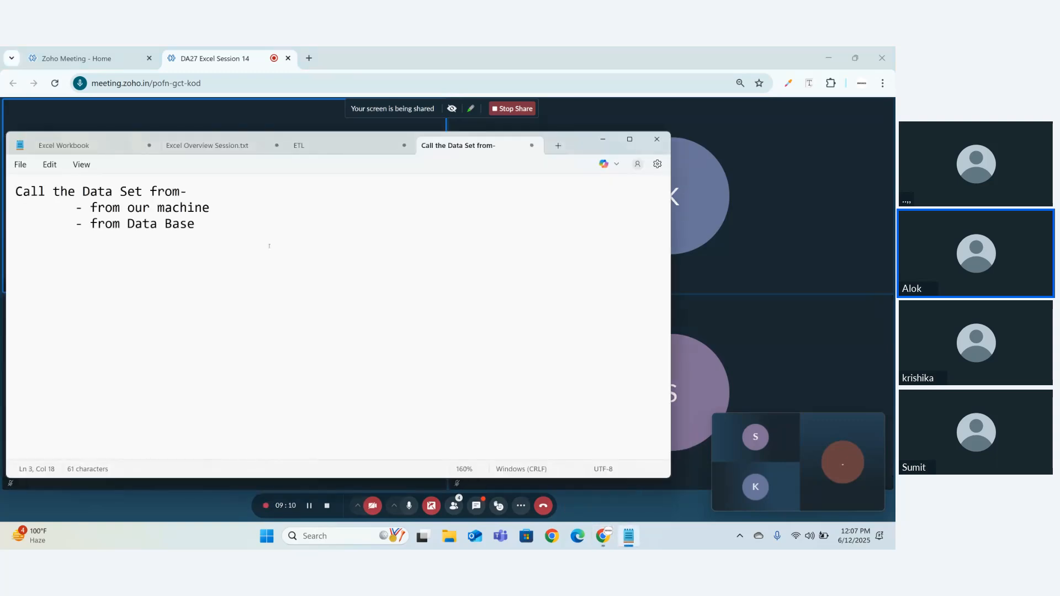
key("Return")
key("Tab")
type("-")
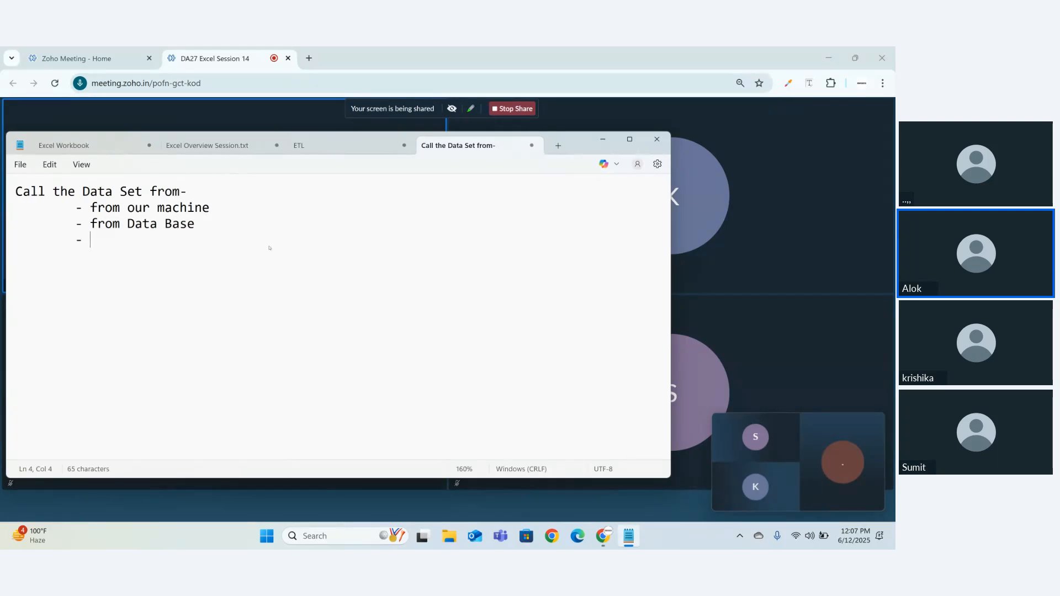
Insert the nested sub-items "- excel" and "- csv" under "- from our machine", followed by a new indented line
left_click(211, 208)
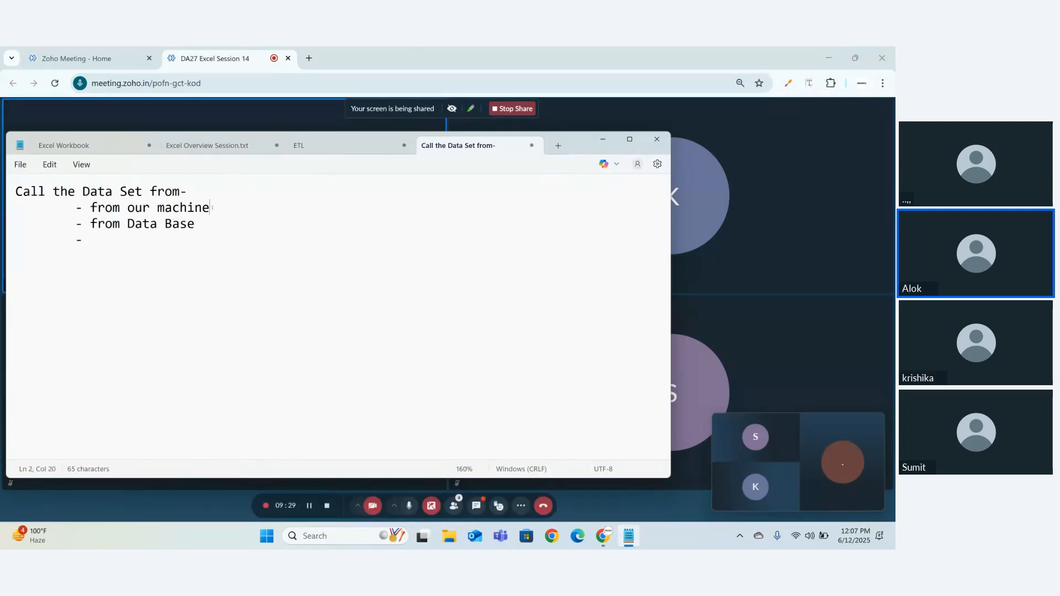
type("-")
key("BackSpace")
key("BackSpace")
key("Return")
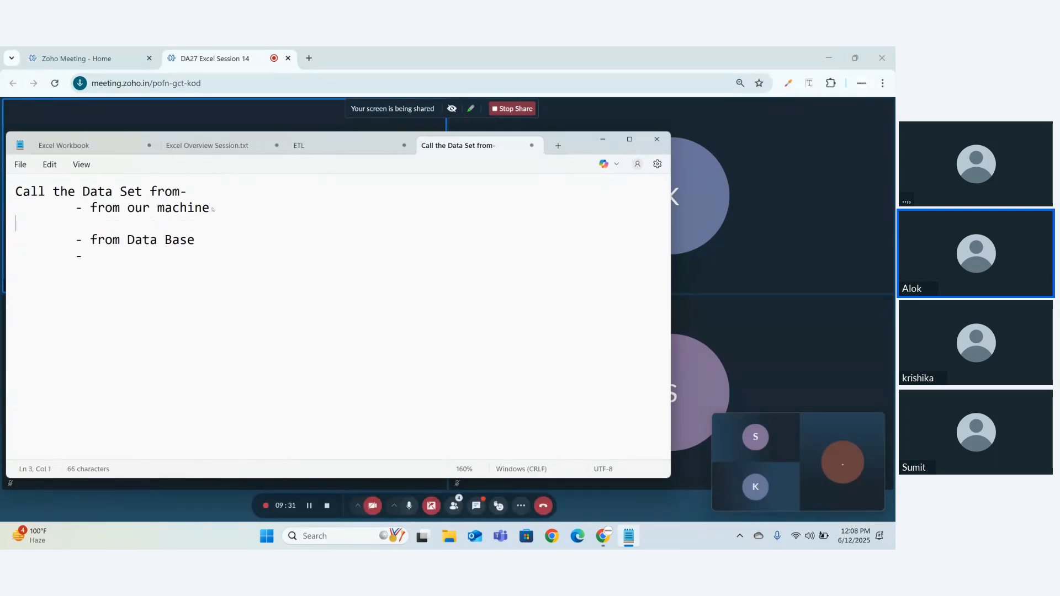
key("Tab")
type("- ")
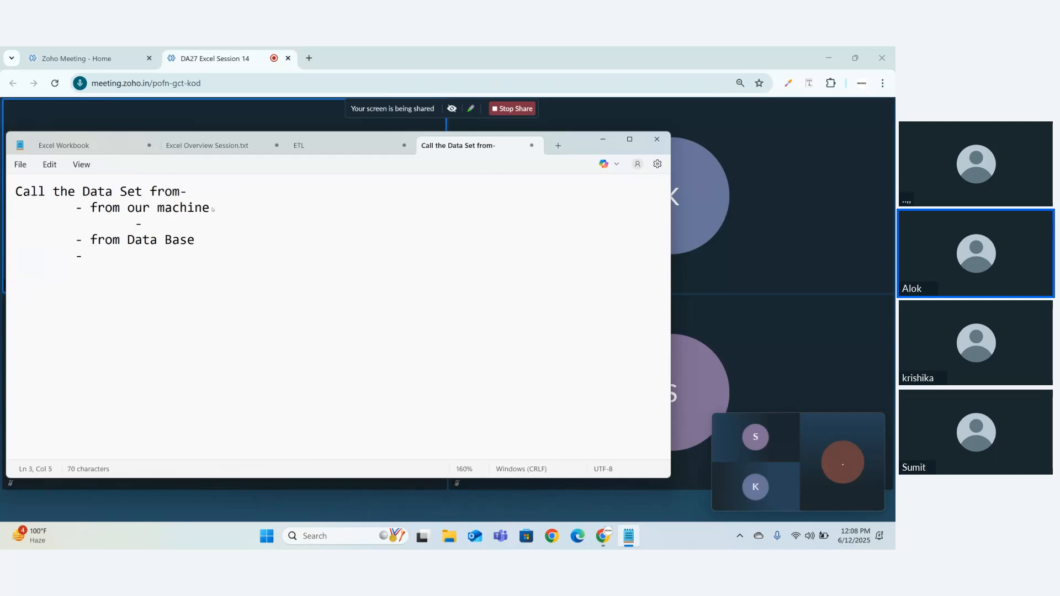
type("excel")
key("Return")
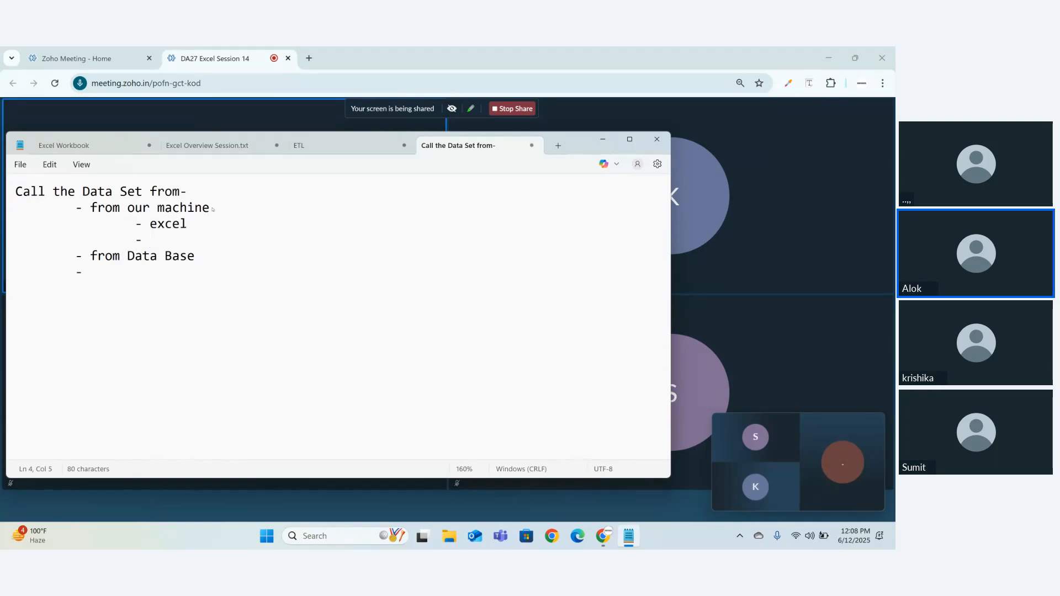
type("- csv")
key("Return")
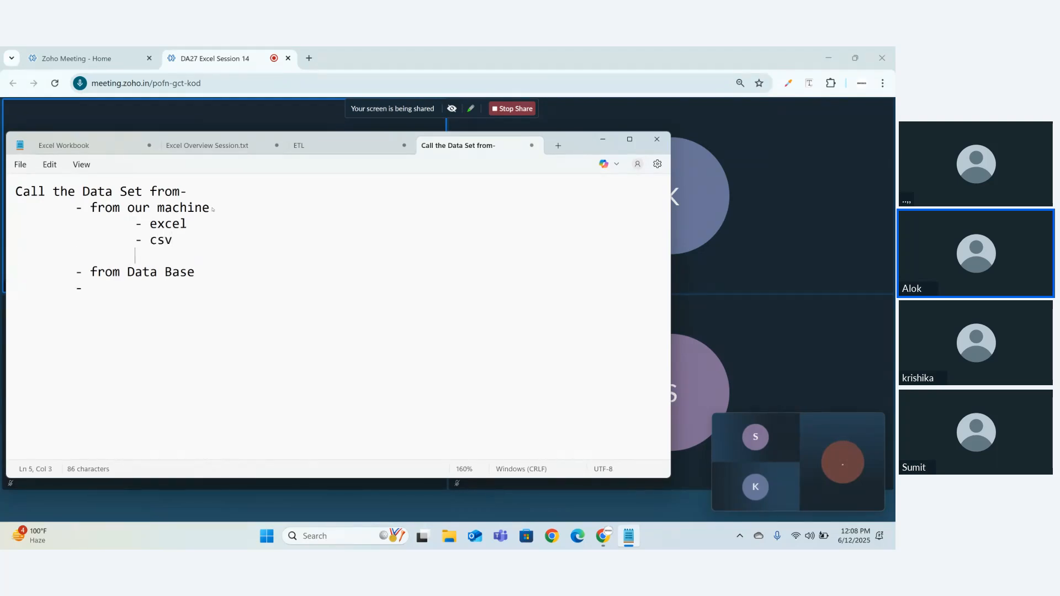
Add the nested sub-items "- pdf", "- xml" and "- json" below "- csv" in the "from our machine" list
type("- pdf")
key("Return")
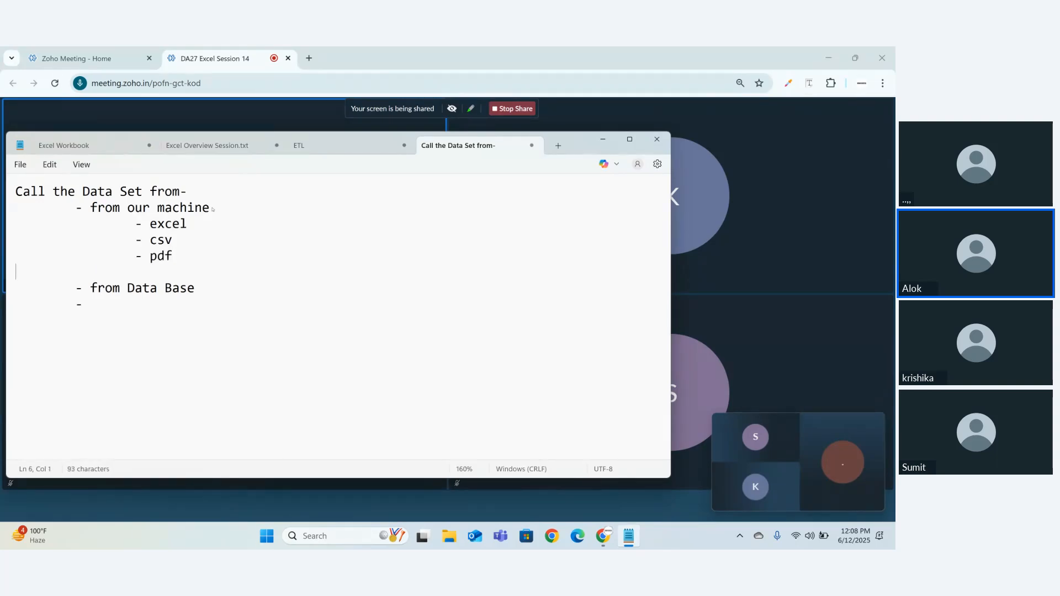
type("- ")
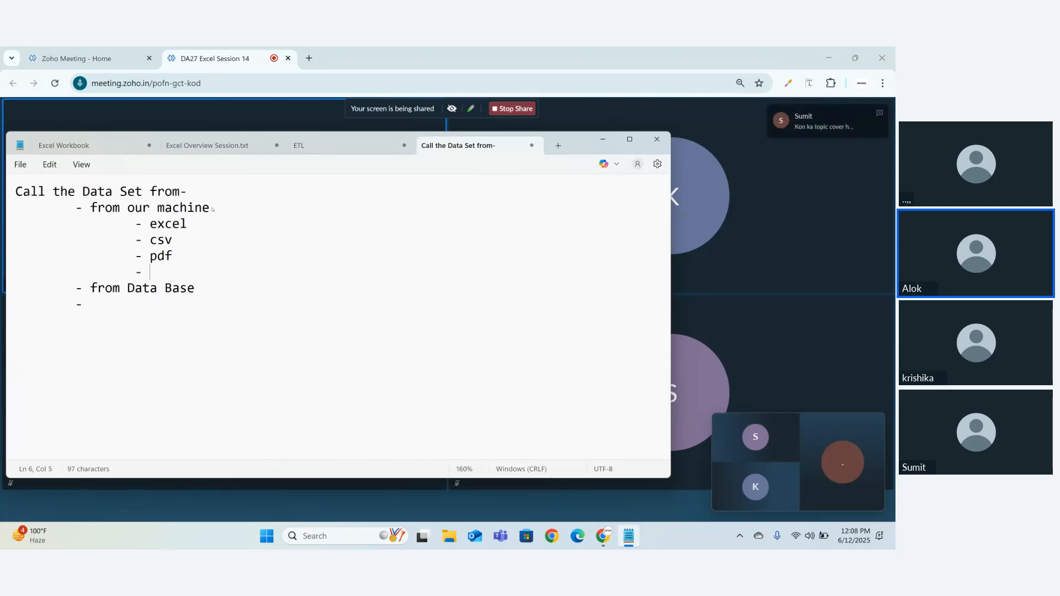
type("xml")
key("Return")
key("Tab")
key("Tab")
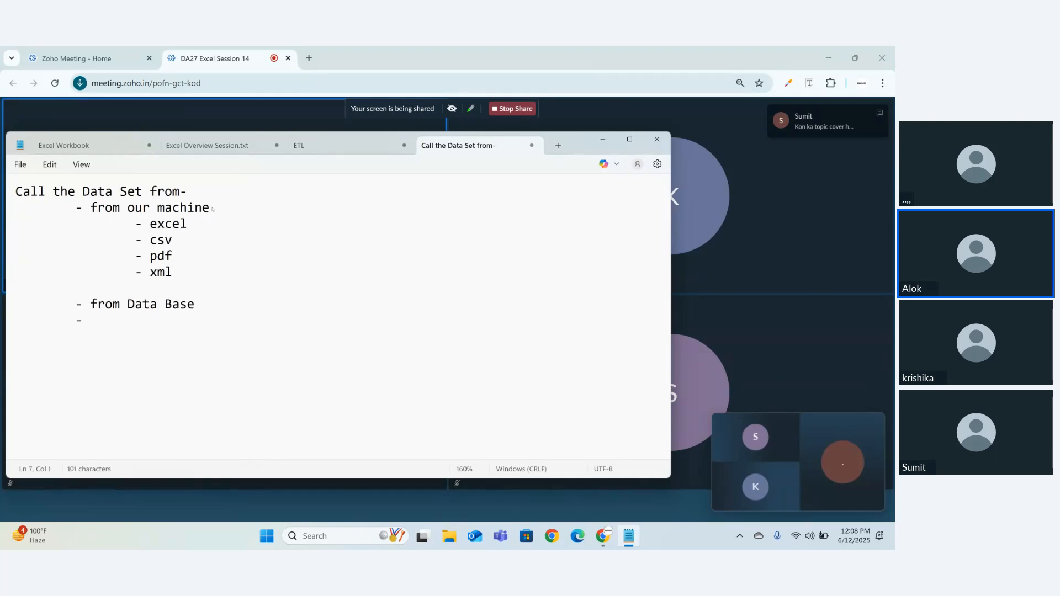
type("-")
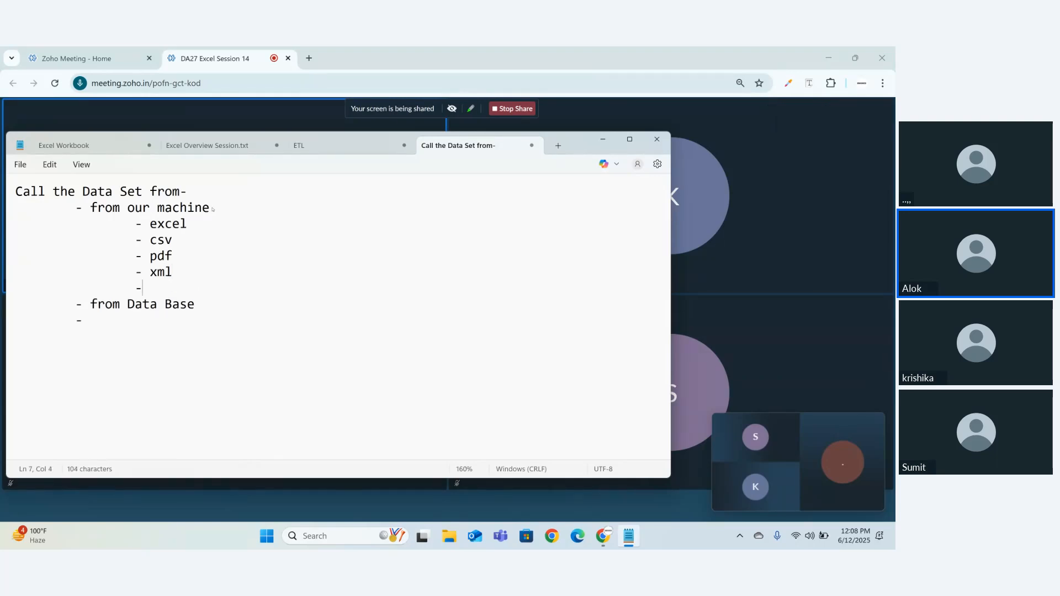
type(" json")
Close up "Data Base" to "DataBase" and replace the empty dash item below it with the nested sub-item "- sql"
left_click(157, 304)
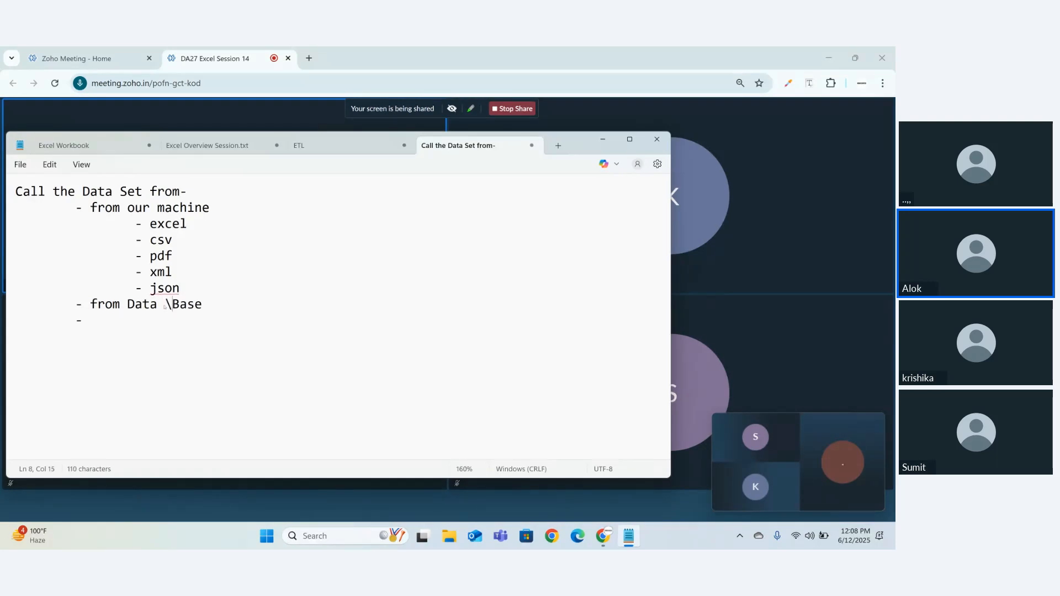
key("BackSpace")
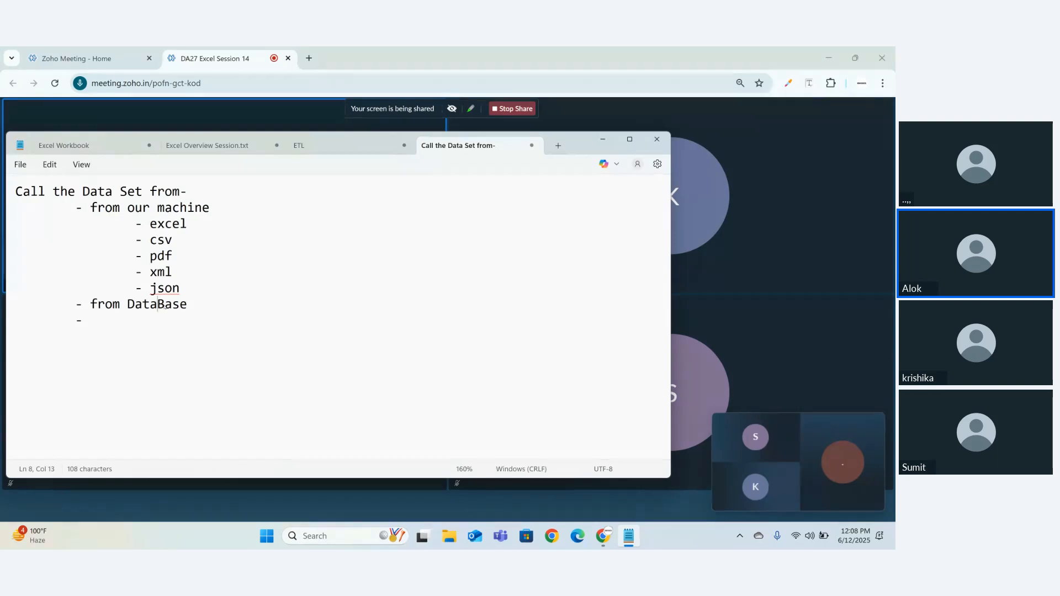
left_click(193, 314)
key("BackSpace")
key("BackSpace")
type("- sql")
key("Return")
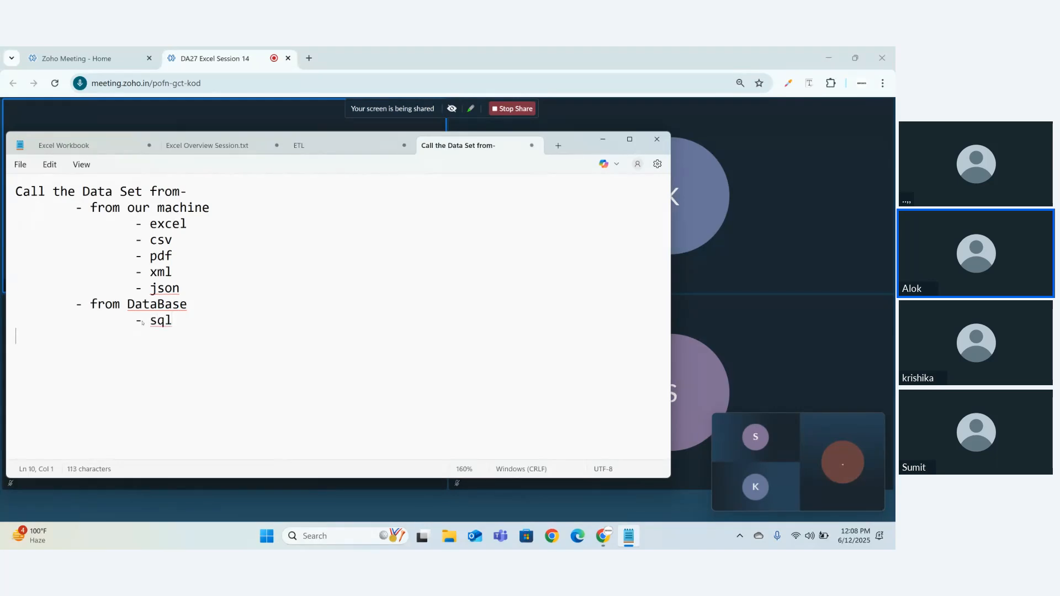
Replace "sql" under "- from DataBase" with "rdms" and add a second nested sub-item "- no rdms"
type("-")
left_click(178, 326)
key("Delete")
key("BackSpace")
key("BackSpace")
type("rdms")
key("Return")
type("no rdms")
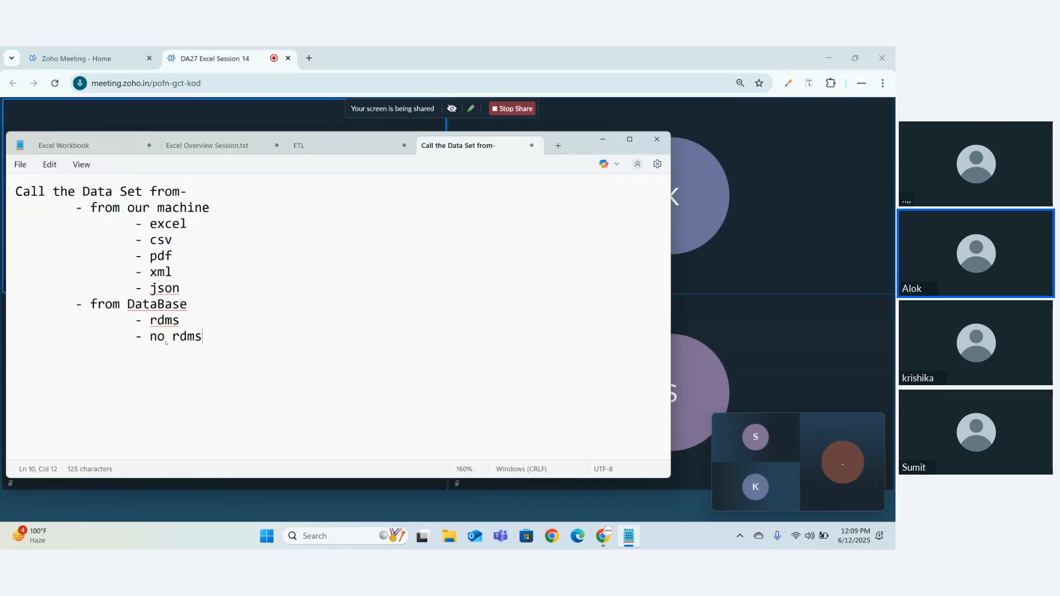
Correct the spelling of "rdms" to "rdbms" in both sub-items under "- from DataBase"
key("BackSpace")
key("BackSpace")
type("bms")
left_click(166, 320)
right_click(166, 320)
key("Escape")
type("b")
left_click(217, 361)
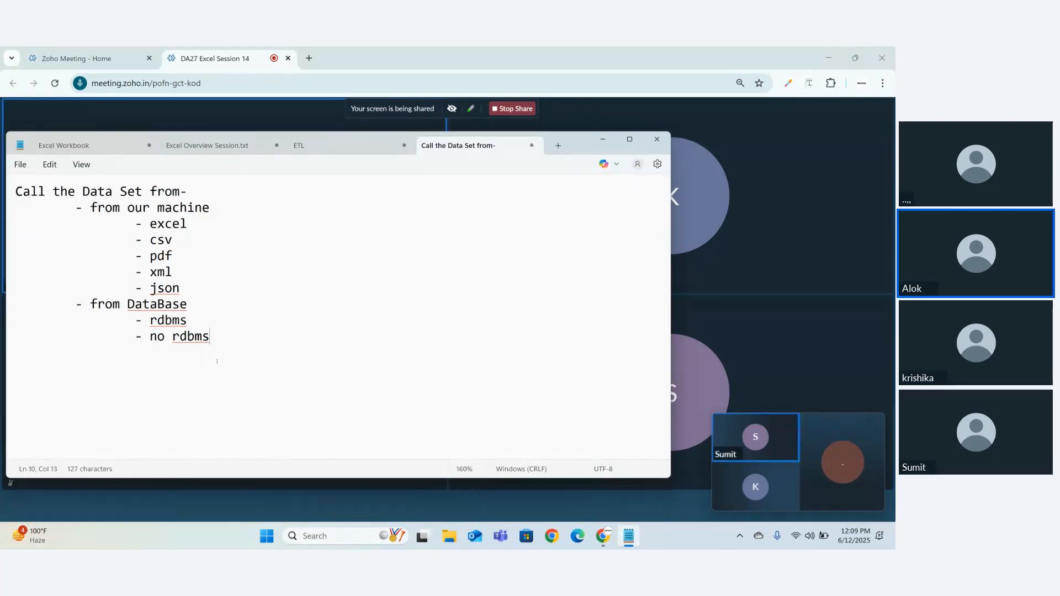
Add a third source item "- from the cloud" at the same indentation as "- from DataBase"
key("Return")
type("- ")
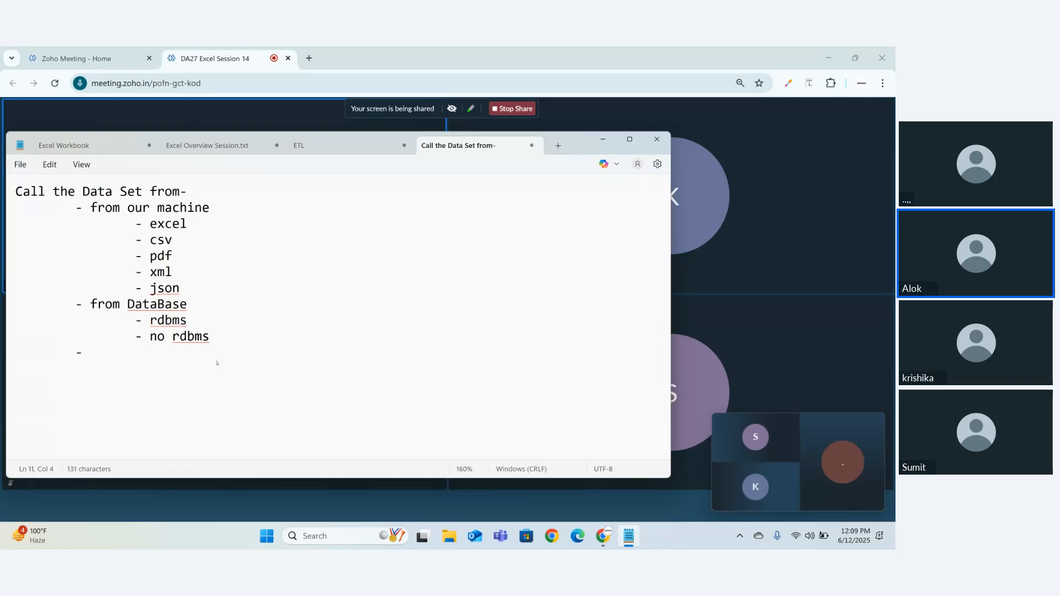
type("from the ")
type("clo")
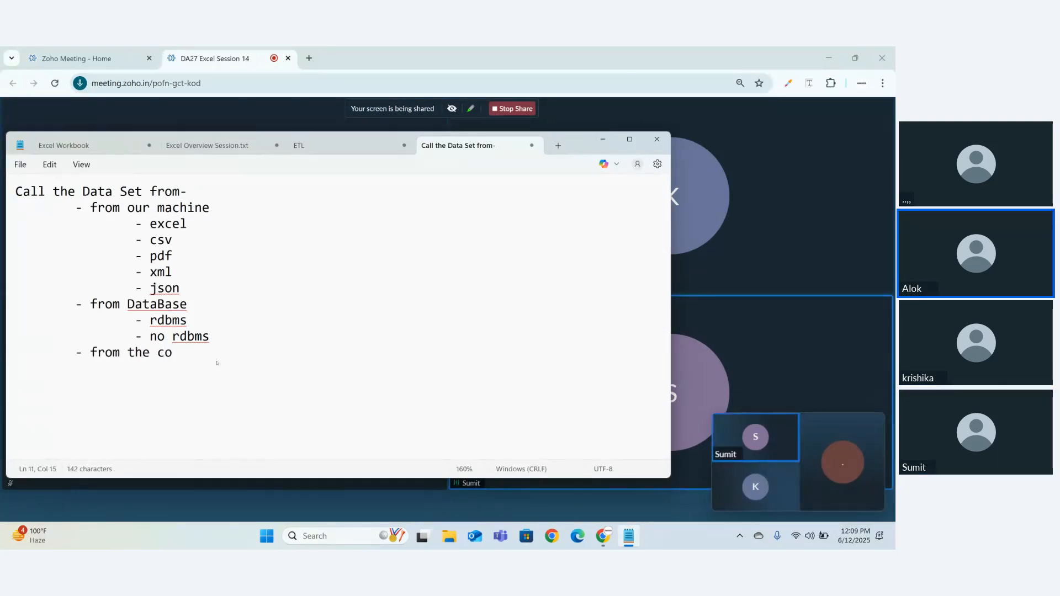
type("ud")
key("Return")
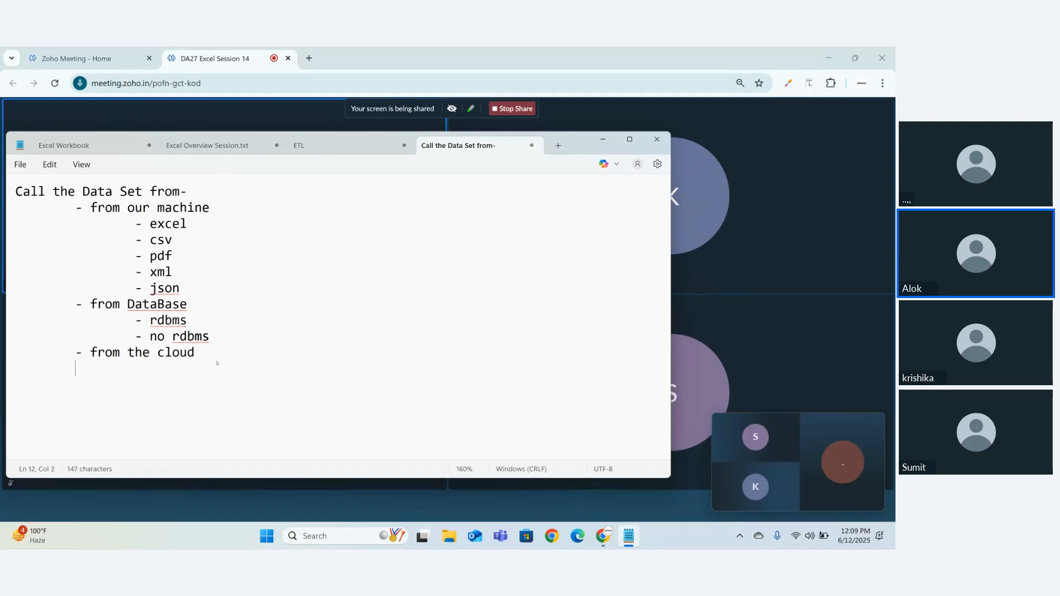
Add the nested sub-items "- Azure" and "- aws" under "- from the cloud"
key("Tab")
key("Tab")
type("- Azure")
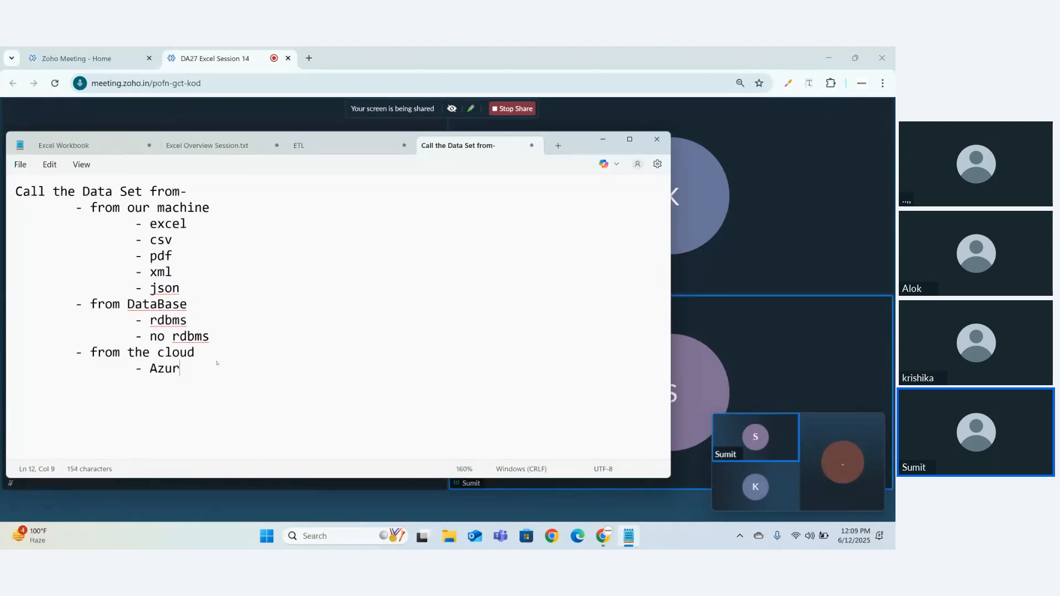
key("Return")
key("Tab")
key("Tab")
type("- ")
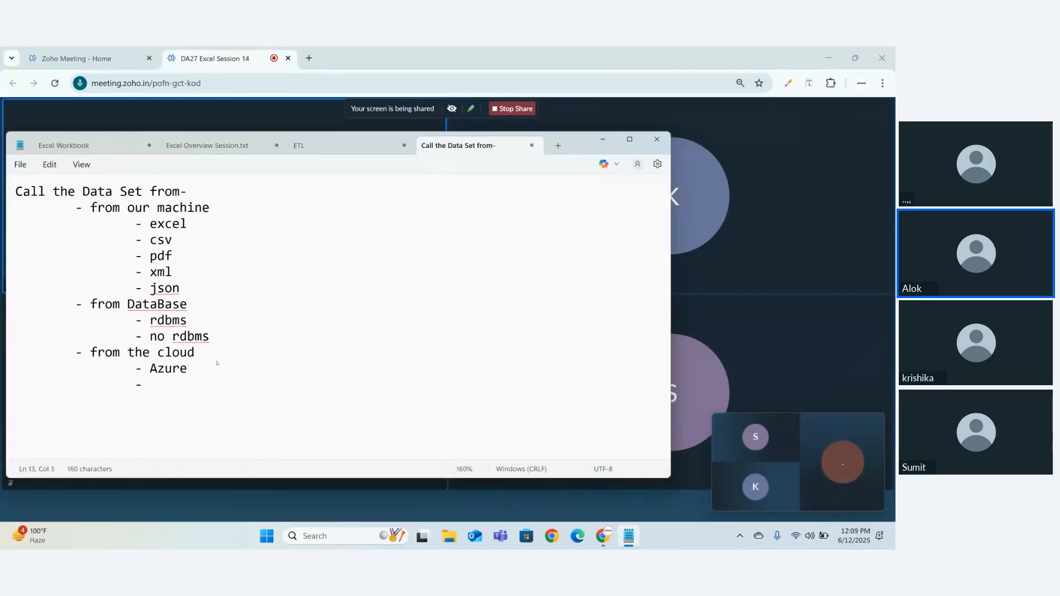
type("aws")
key("Return")
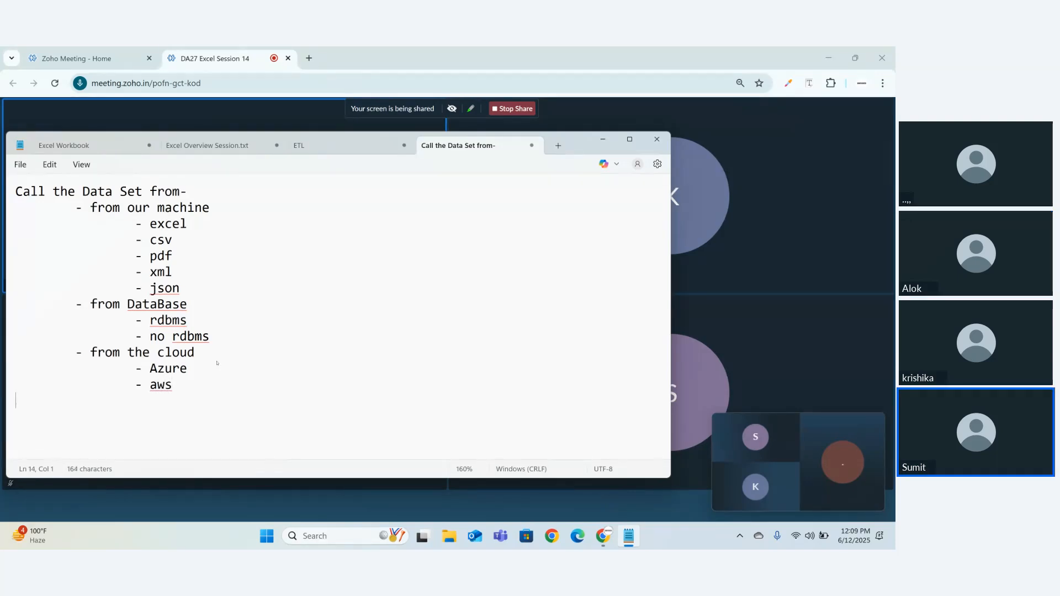
Add a fourth source item "- from the website" at the same indentation as "- from the cloud"
key("Tab")
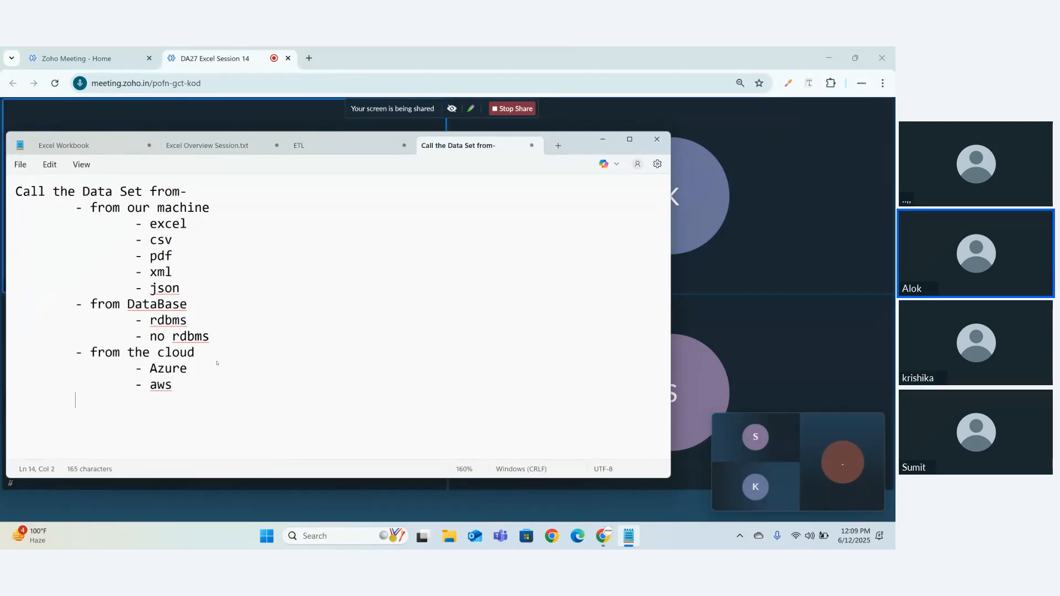
type("- from the webs")
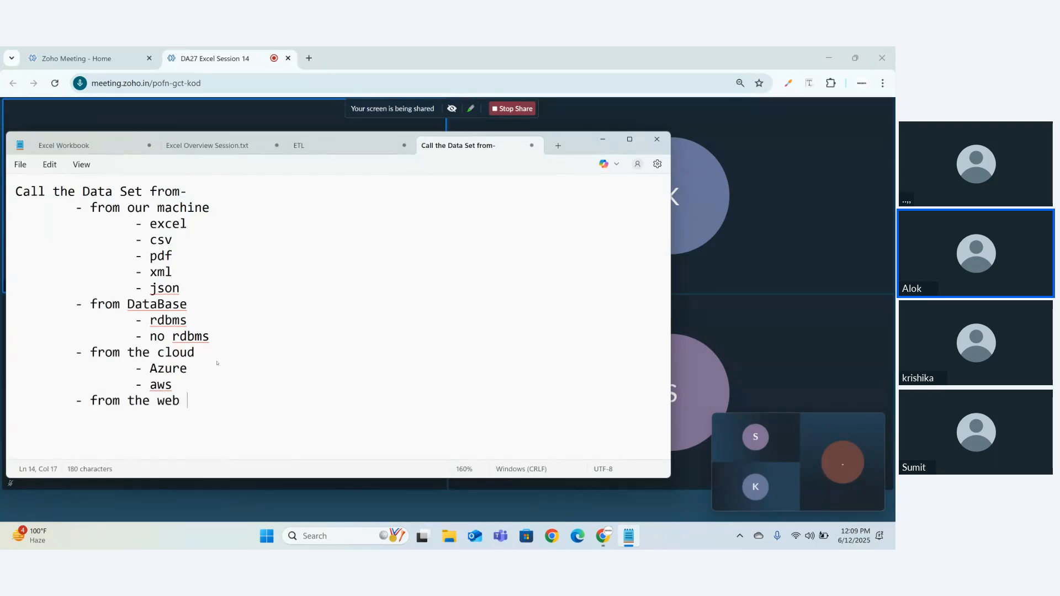
type("o")
key("BackSpace")
type("ite")
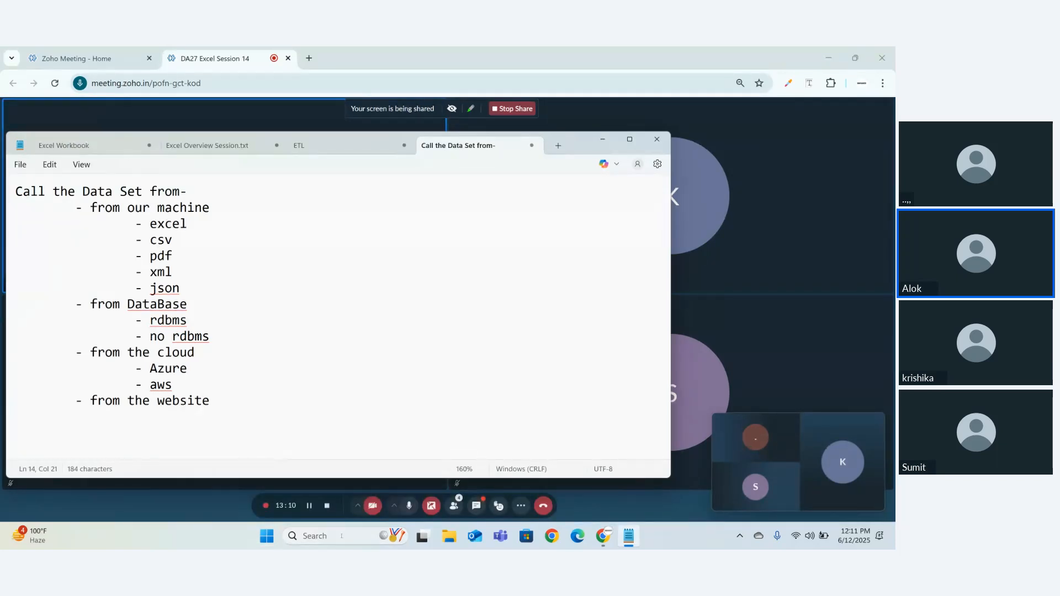
Find Excel with the Windows search and launch it
left_click(342, 535)
type("excel")
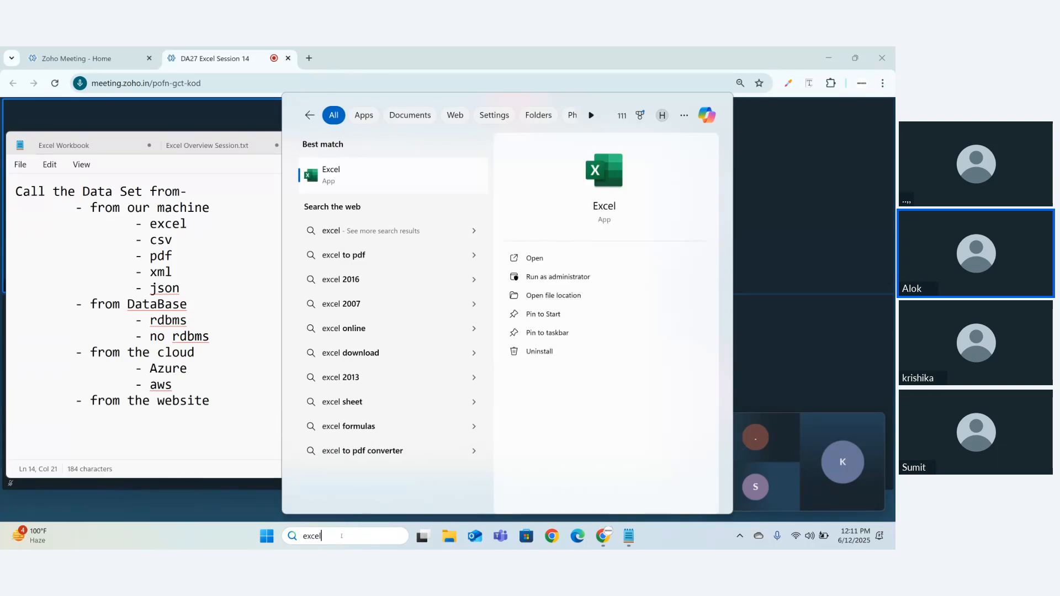
key("Right")
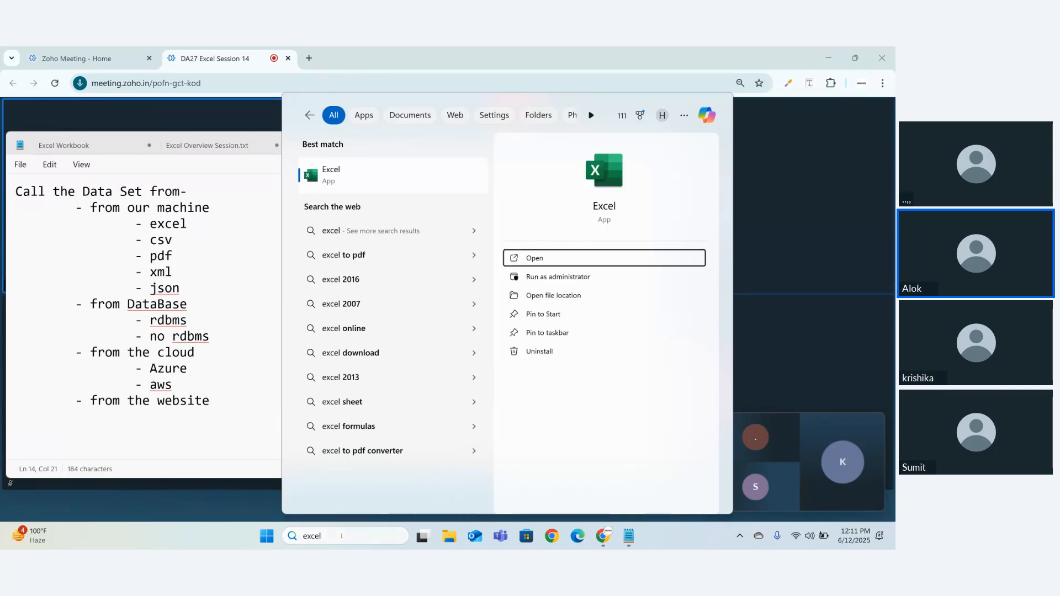
key("Return")
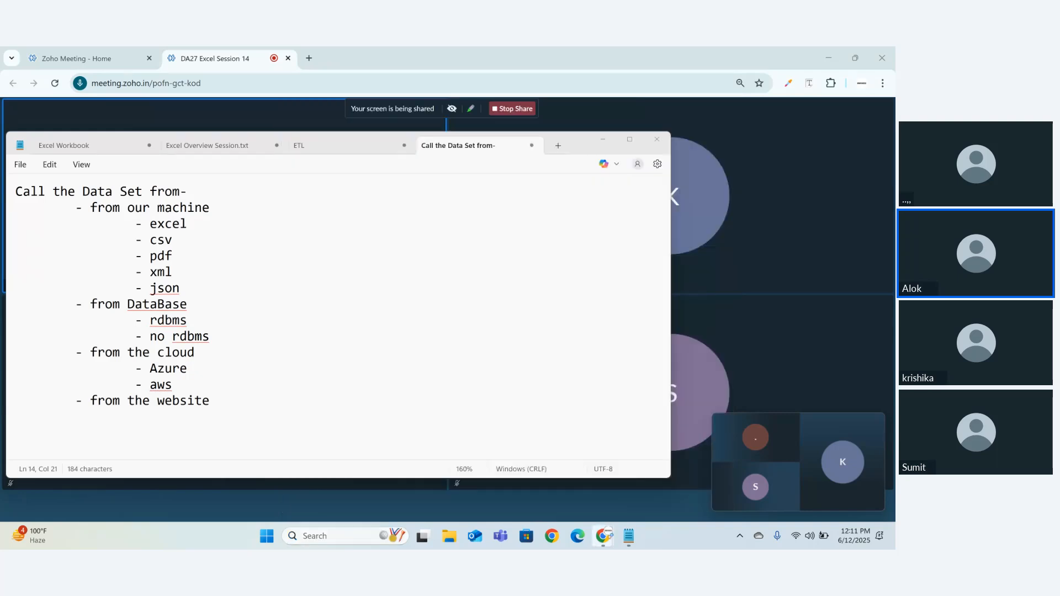
Minimise Notepad and send the message "power Query Editor" in the meeting chat, closing the chat when done
left_click(602, 139)
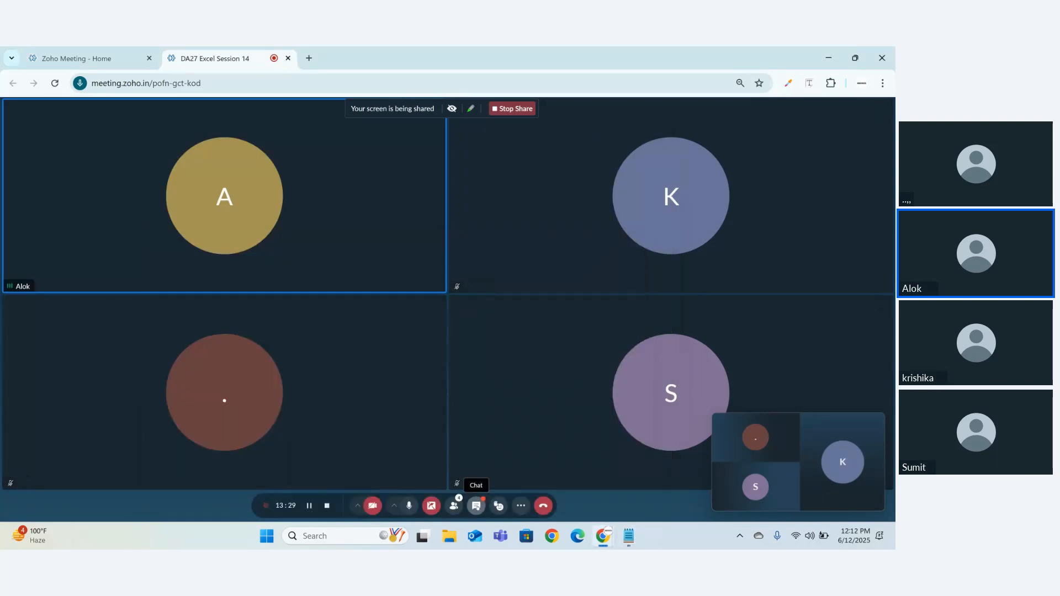
left_click(476, 505)
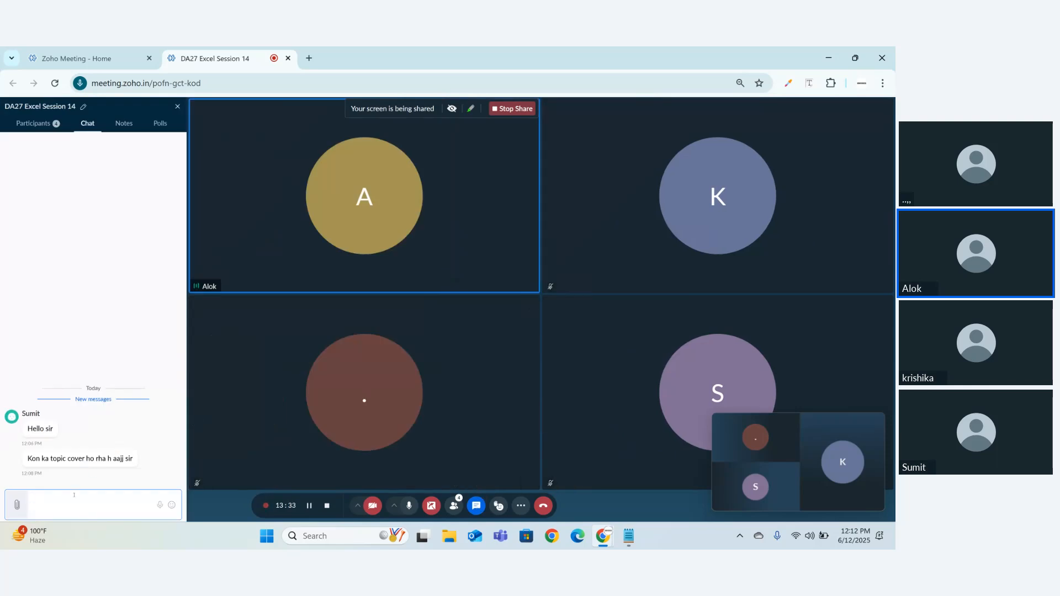
type("power")
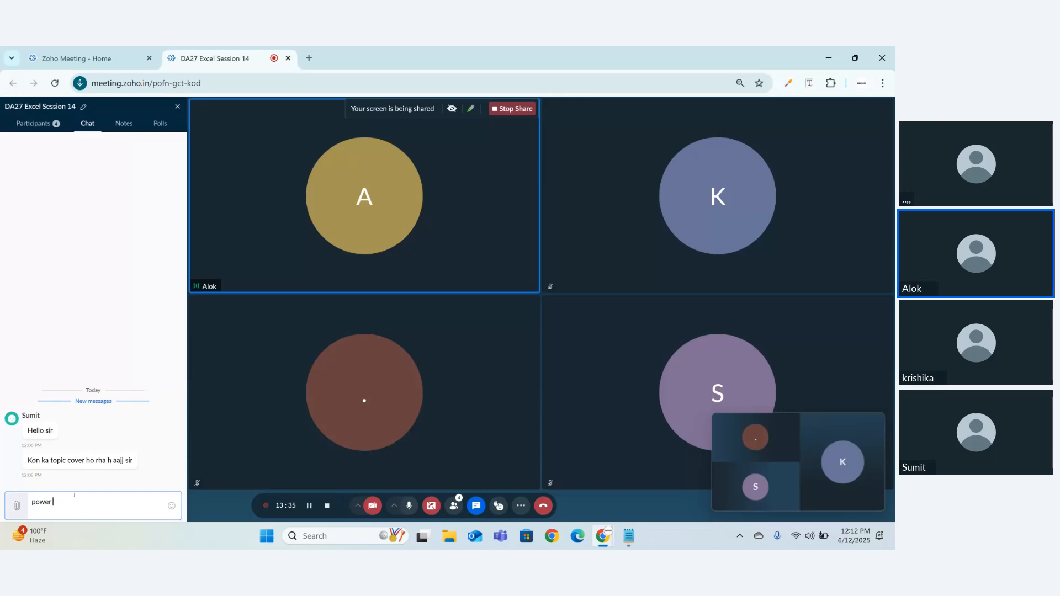
type(" Qury")
key("BackSpace")
key("BackSpace")
type("ery Editioor")
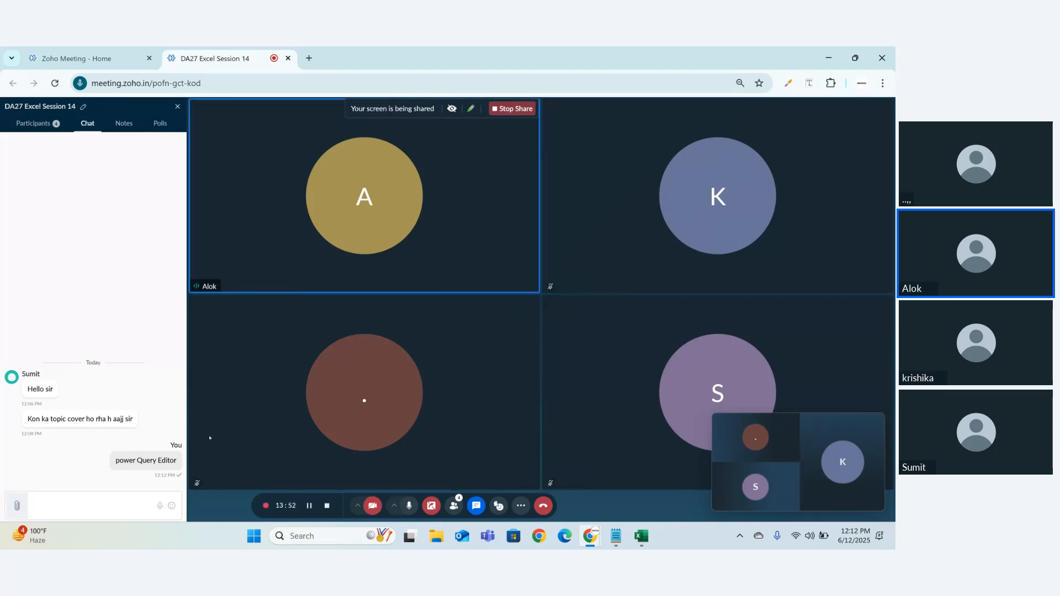
left_click(177, 106)
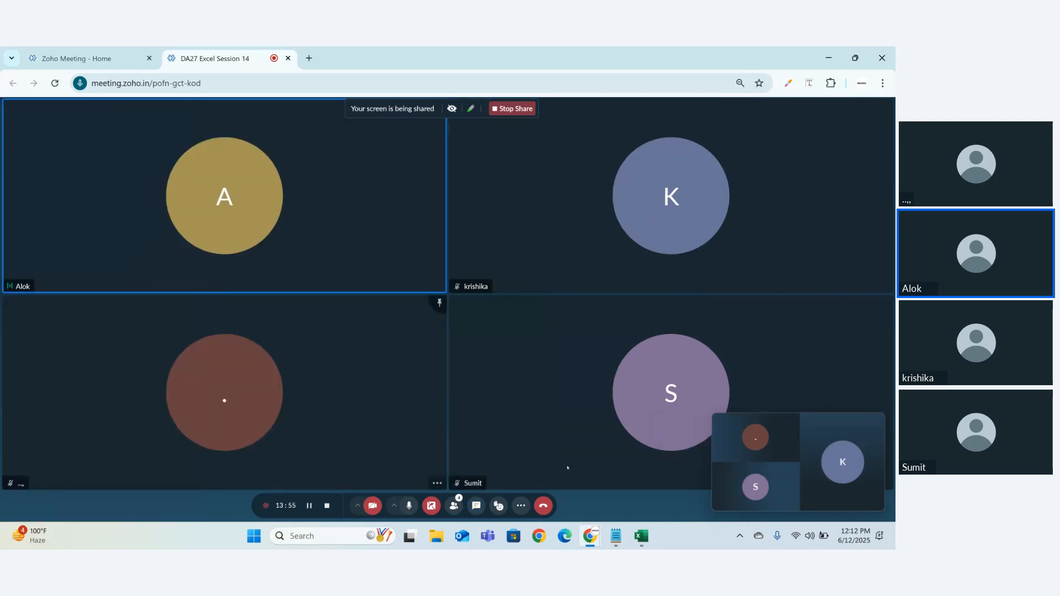
Switch to Excel, create a blank workbook and dismiss the document recovery list, choosing to remove the recovered files
left_click(642, 536)
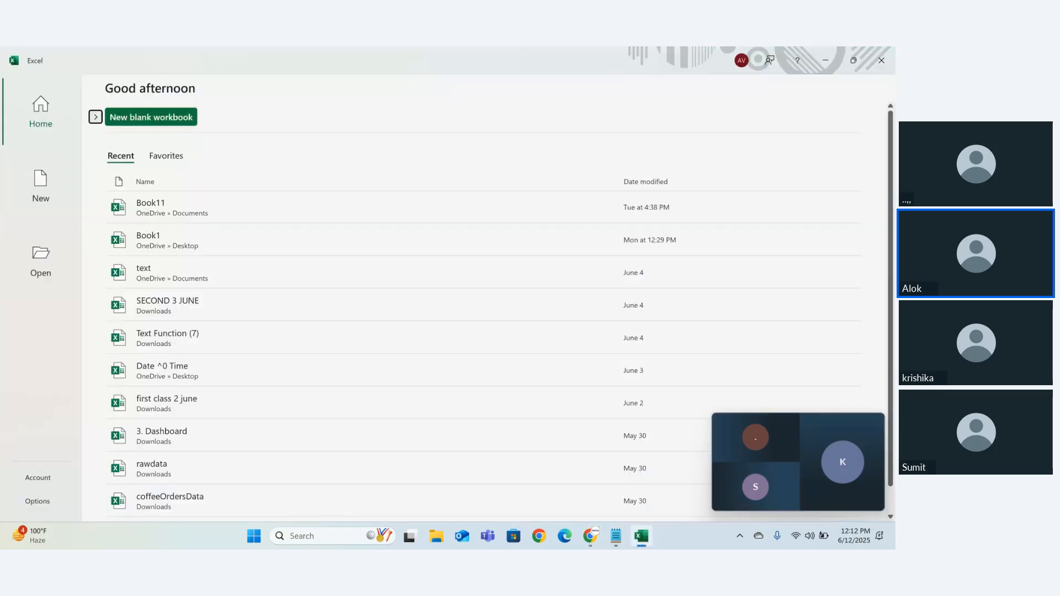
key("Tab")
left_click(176, 116)
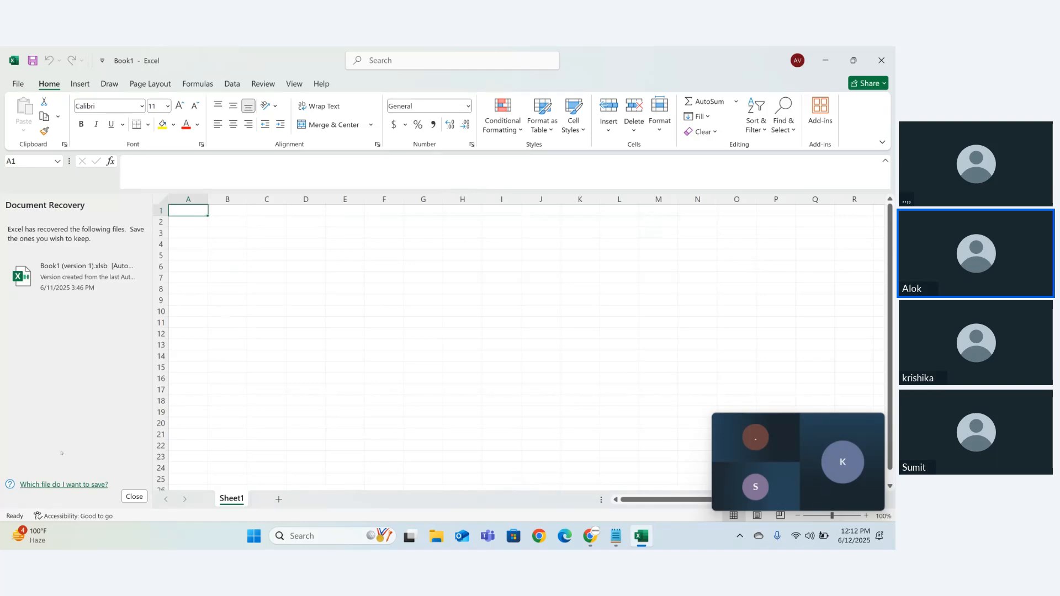
left_click(134, 496)
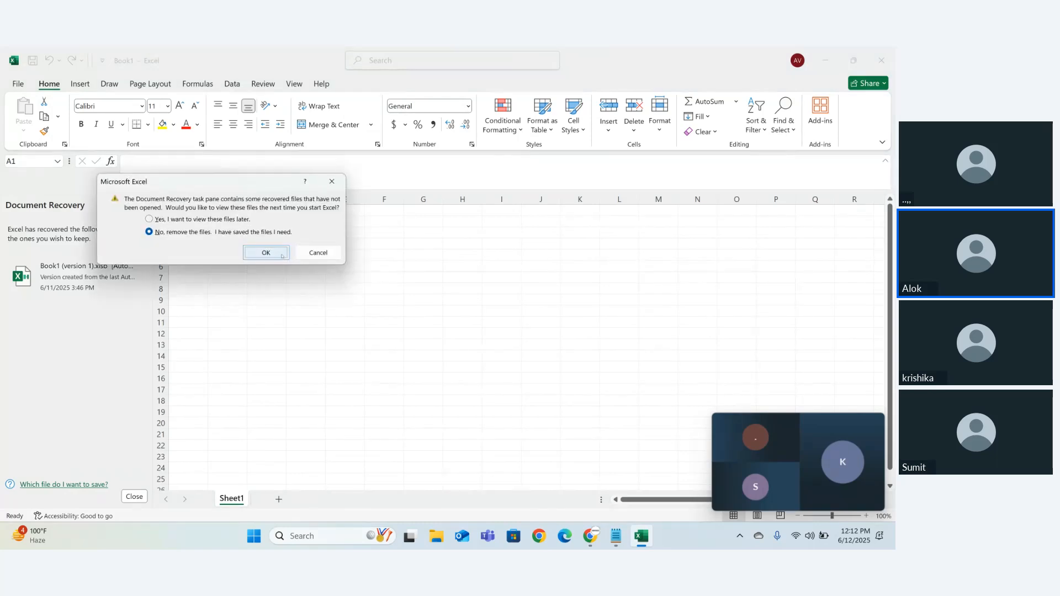
left_click(266, 254)
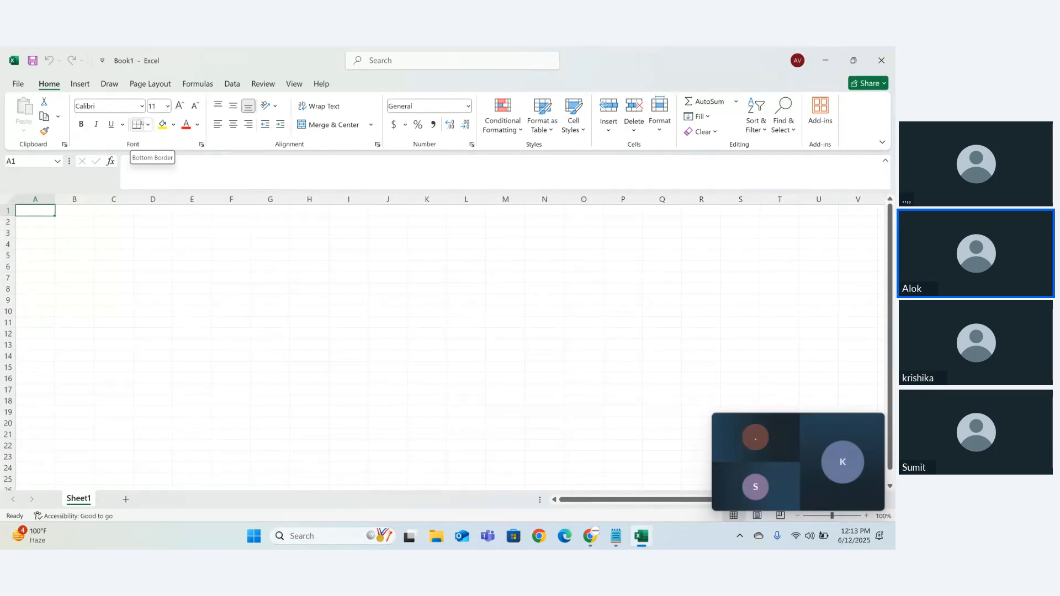
Examine the Get Data source categories, from files, databases, Azure and other sources through to combining queries, and close the list
left_click(232, 84)
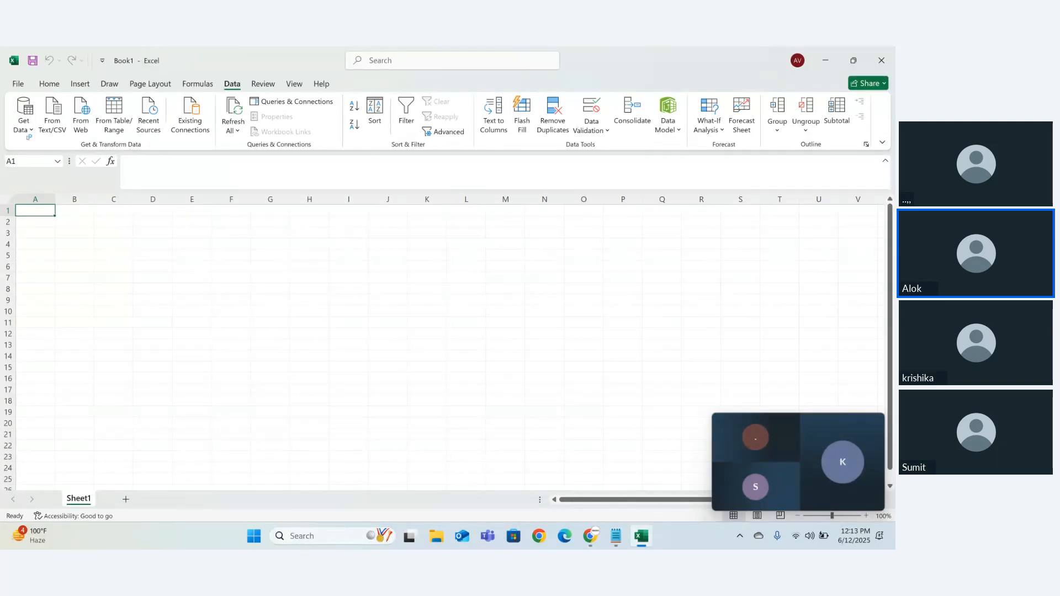
left_click(26, 131)
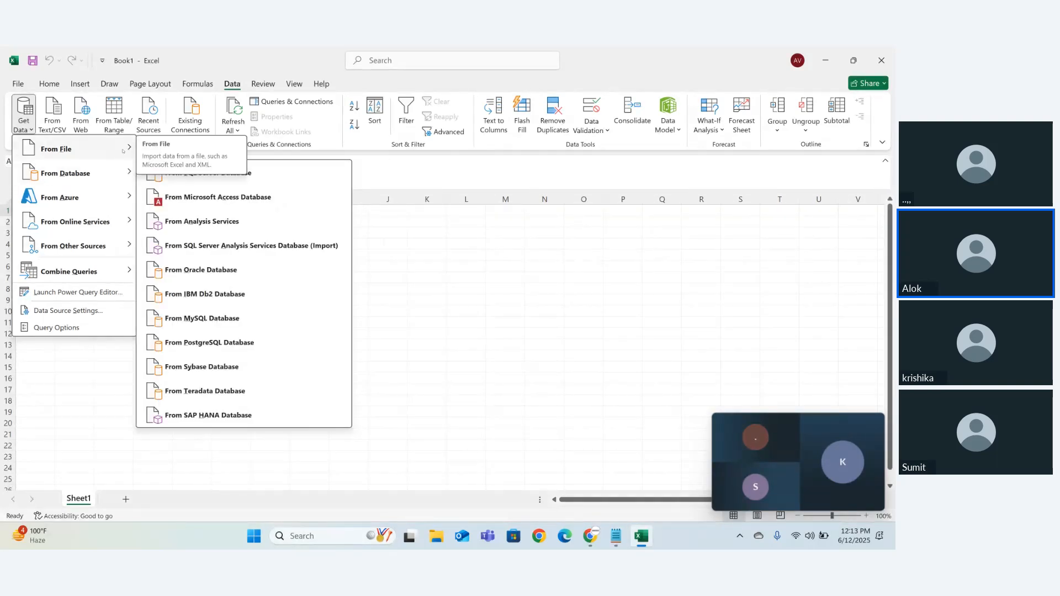
mouse_move(123, 154)
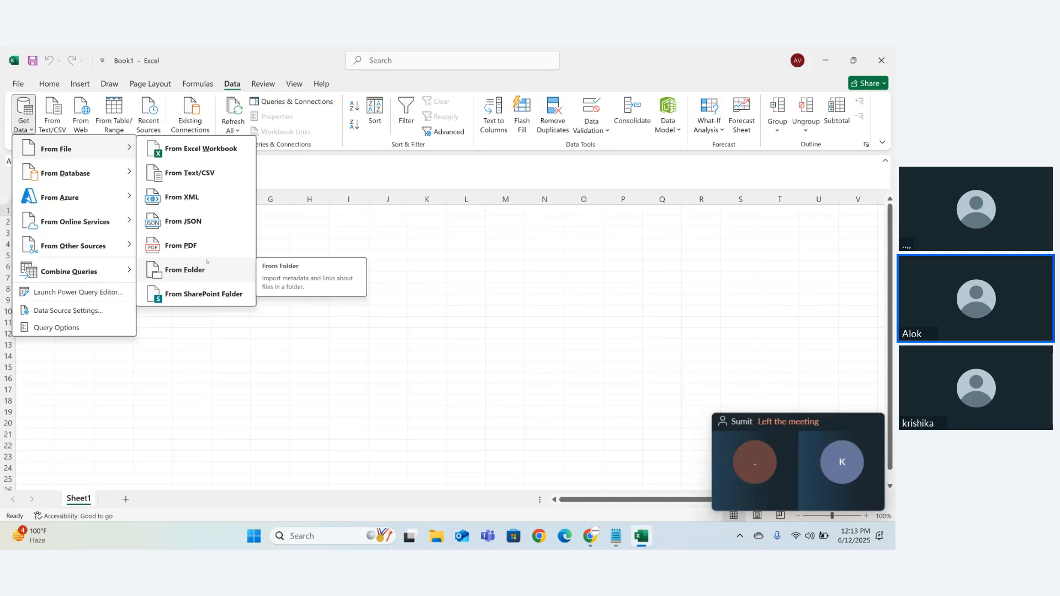
mouse_move(105, 179)
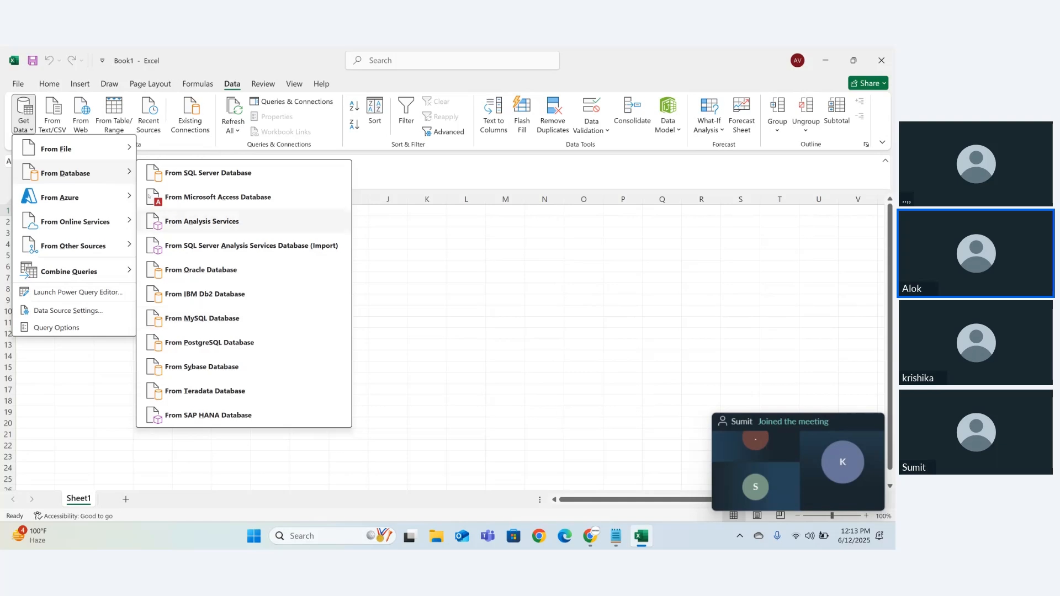
mouse_move(126, 202)
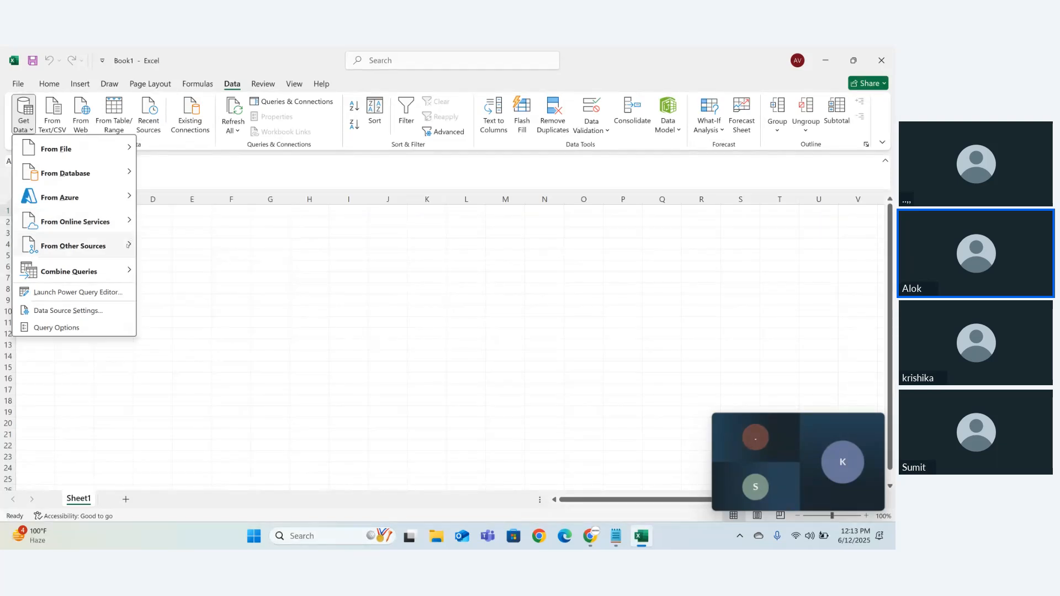
mouse_move(126, 247)
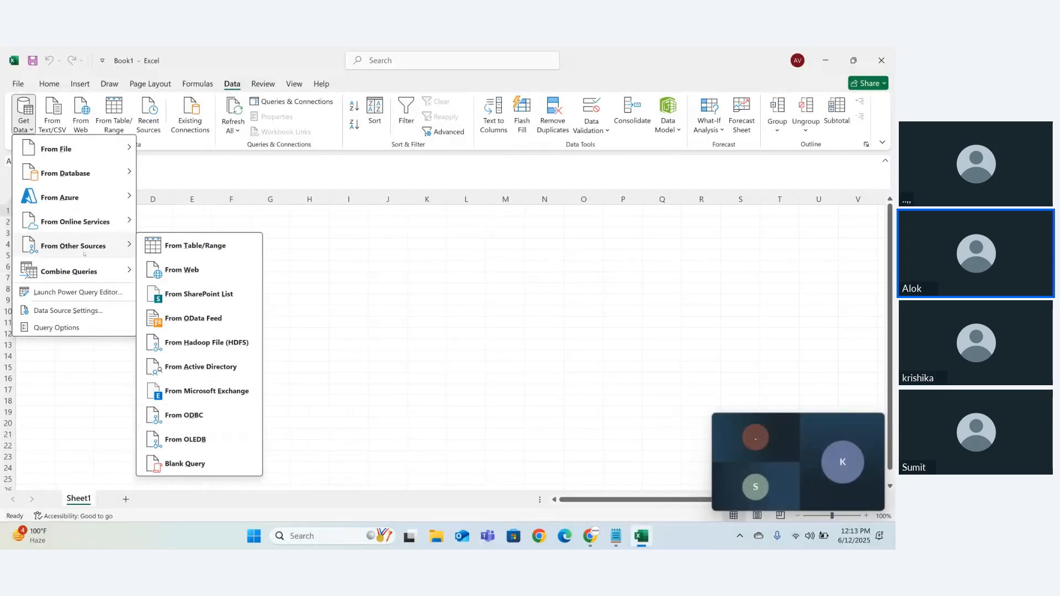
mouse_move(72, 271)
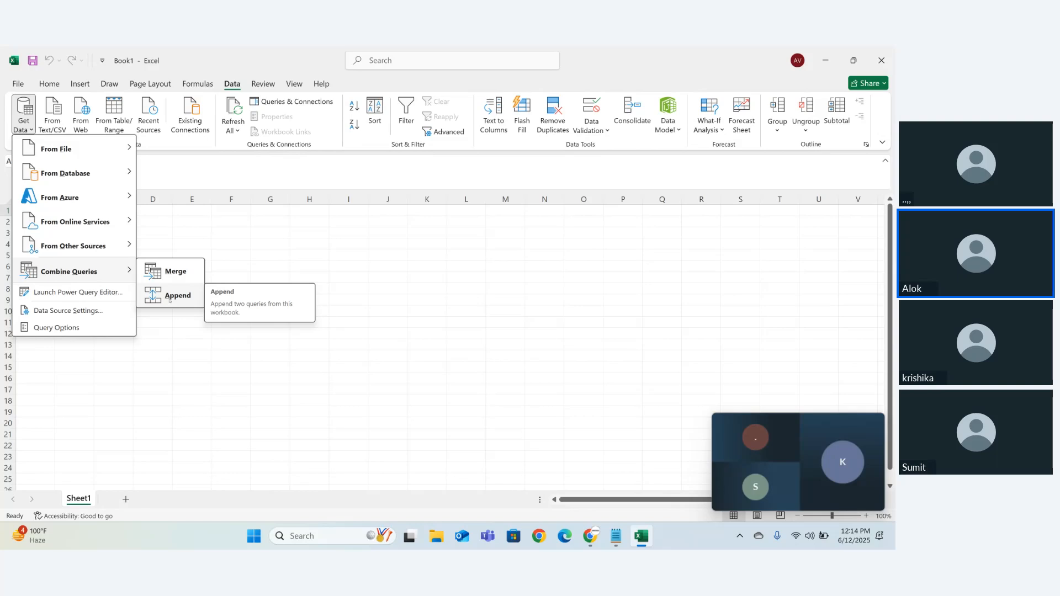
left_click(182, 359)
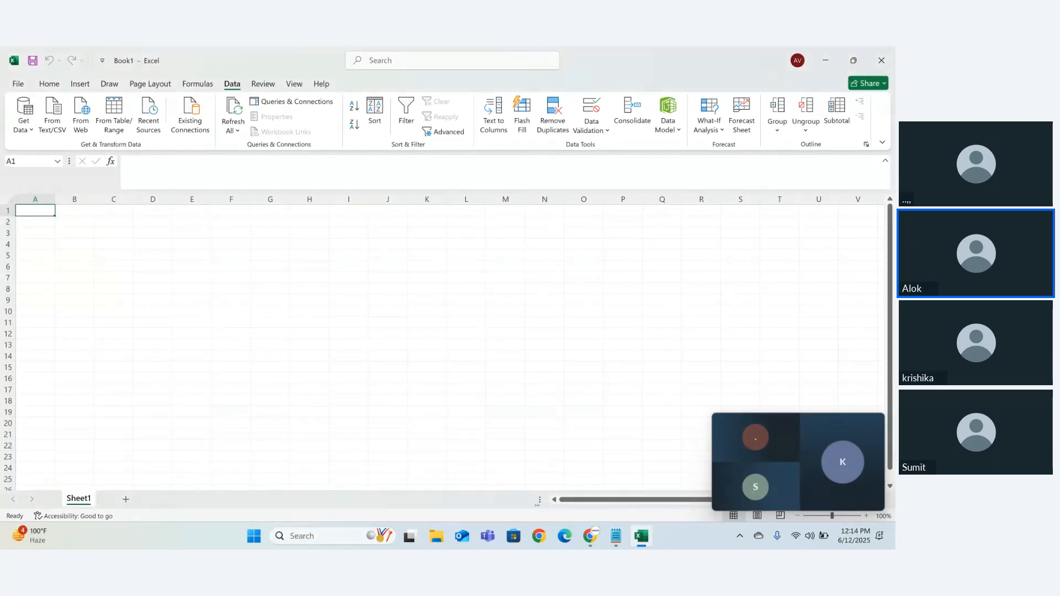
Switch to Notepad and review the ETL notes, highlighting the heading, "Extract" and its explanation "file ko lana"
left_click(615, 539)
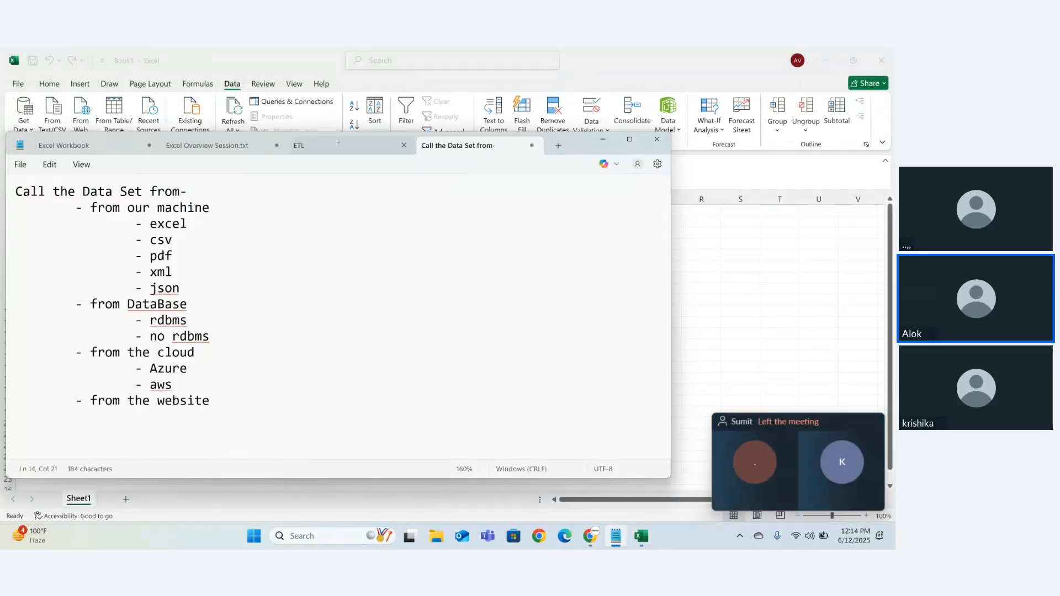
left_click(337, 142)
left_click(81, 193)
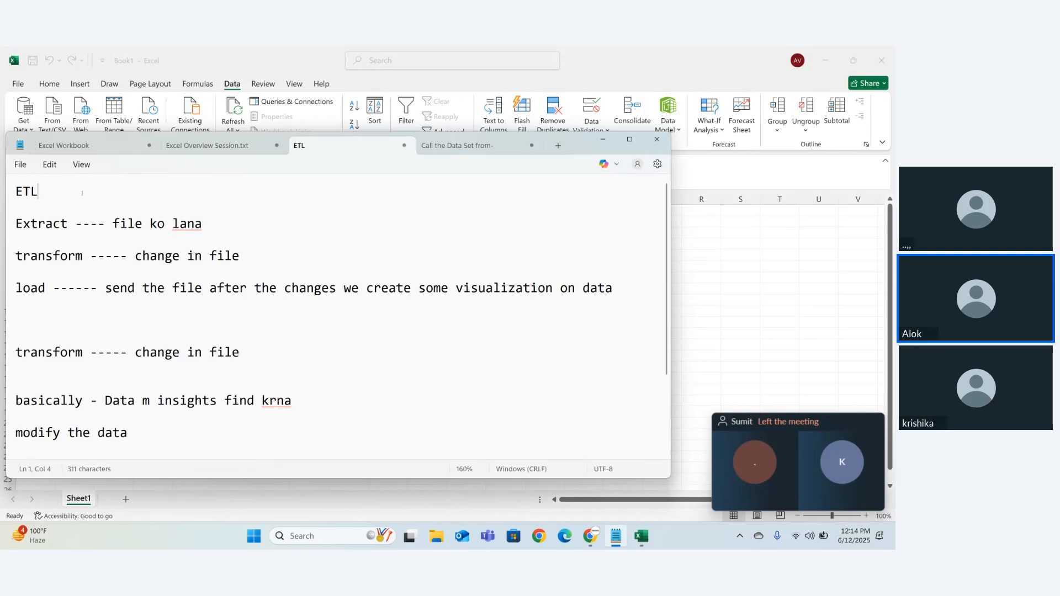
left_click_drag(82, 193, 5, 187)
double_click(65, 224)
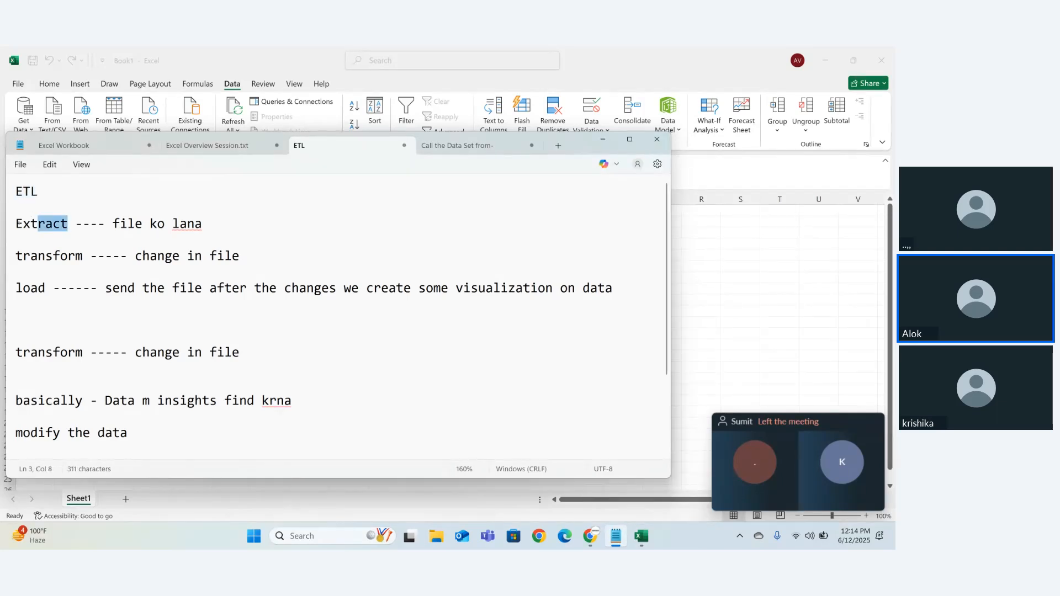
left_click_drag(220, 219, 111, 225)
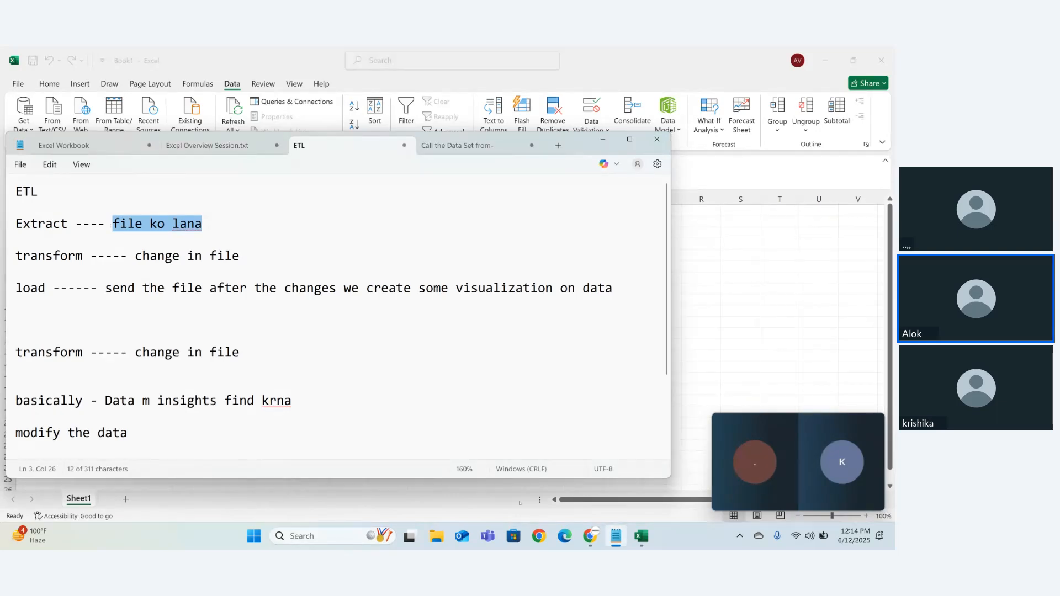
Switch back to Excel and start a data import from the web as one of the other sources
left_click(641, 536)
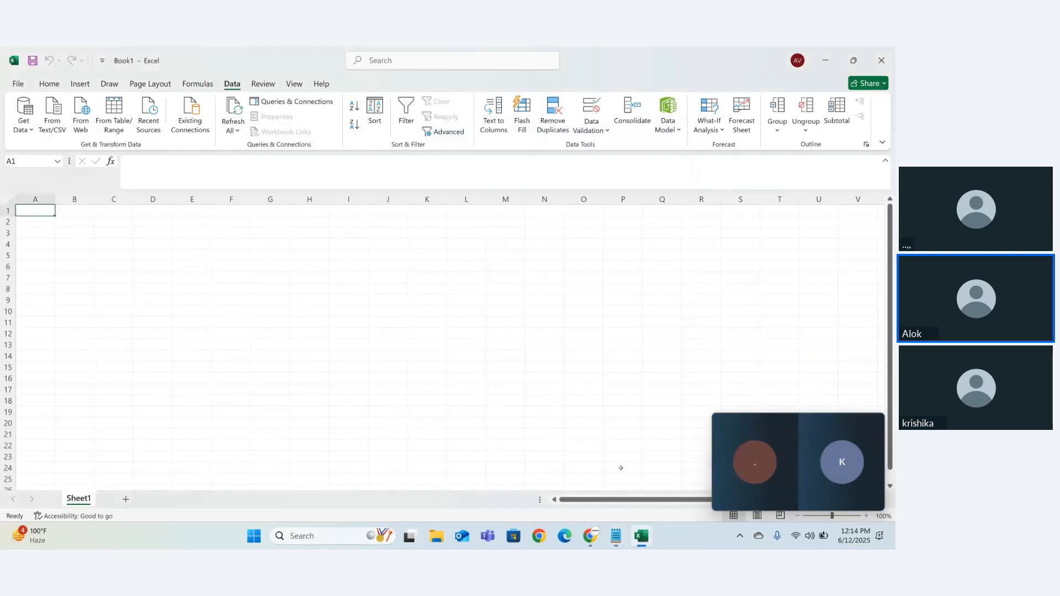
left_click(25, 127)
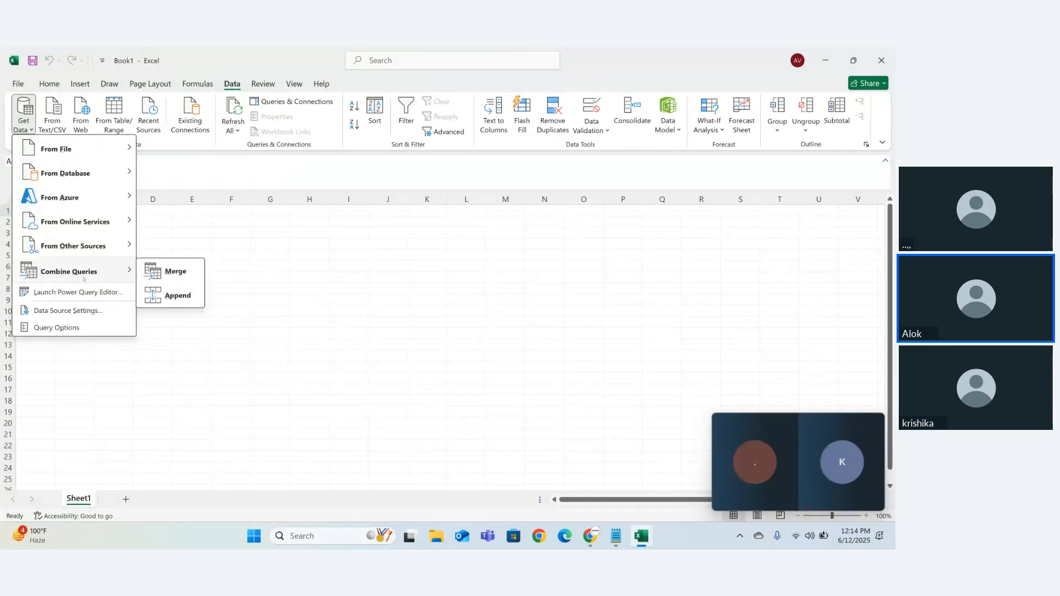
mouse_move(87, 253)
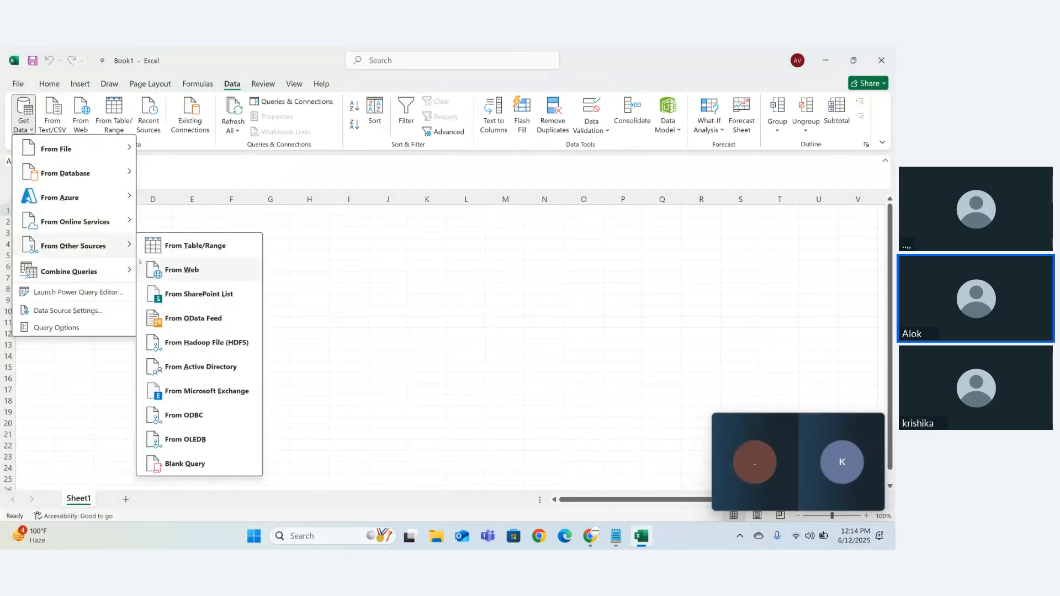
left_click(171, 270)
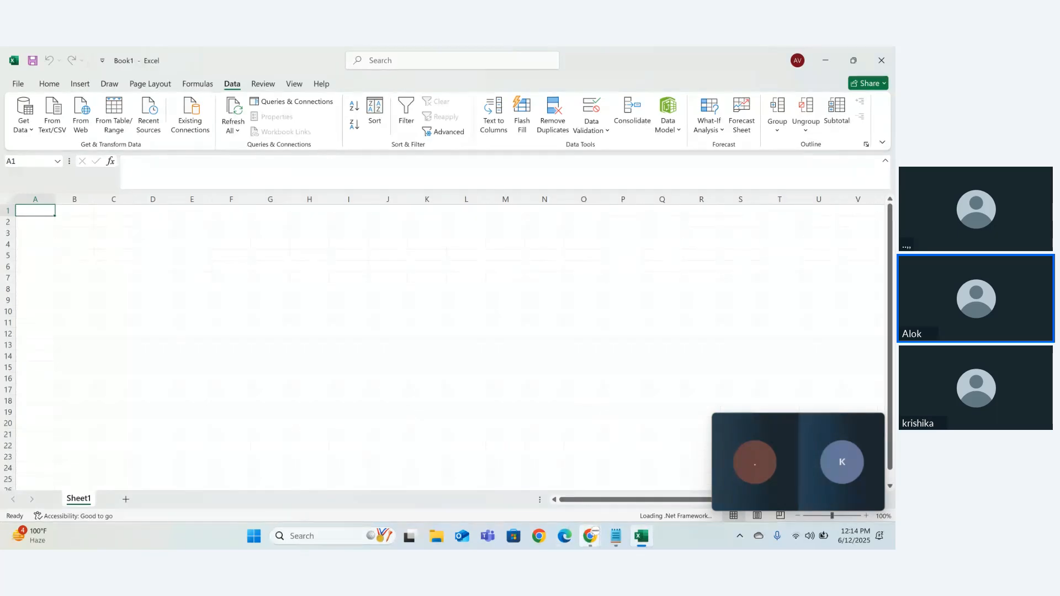
In Edge, search for "convid pandamics by coutry and teritory" and open Wikipedia's "COVID-19 pandemic by country and territory" article
mouse_move(582, 532)
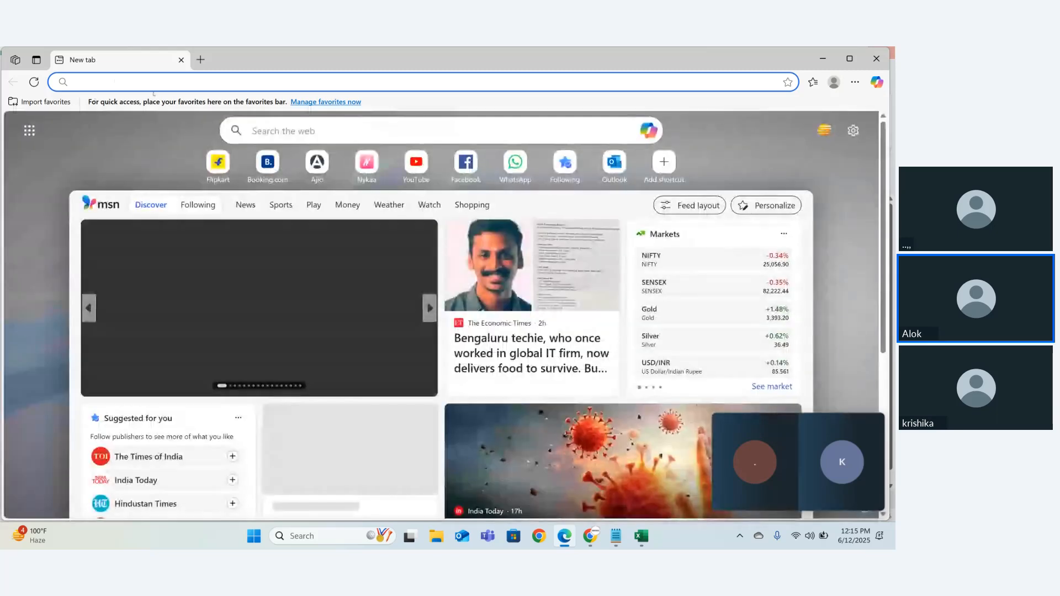
type("convid pandamics by coutry and teritory")
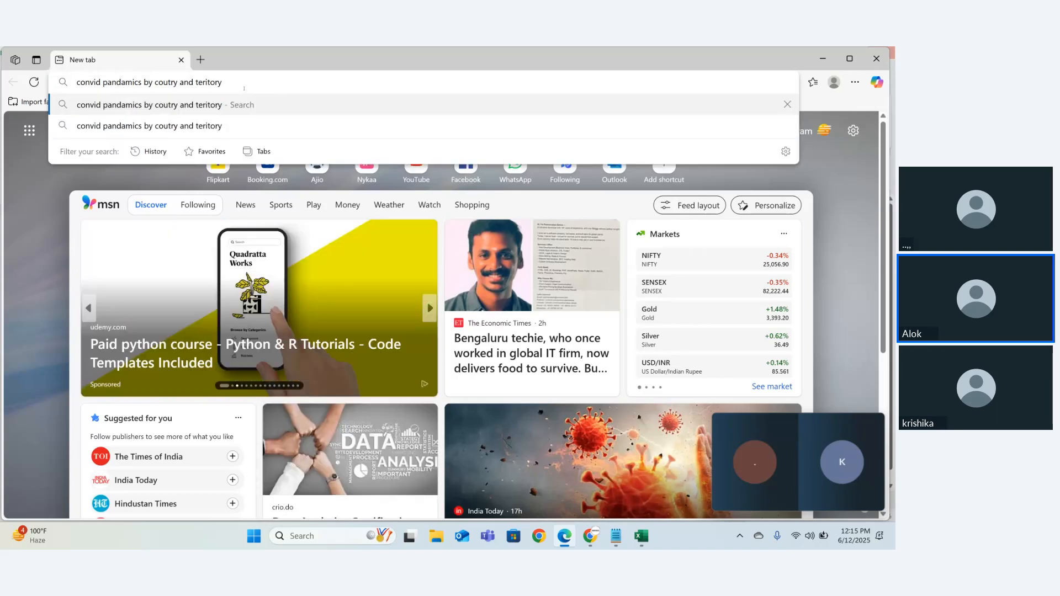
key("Return")
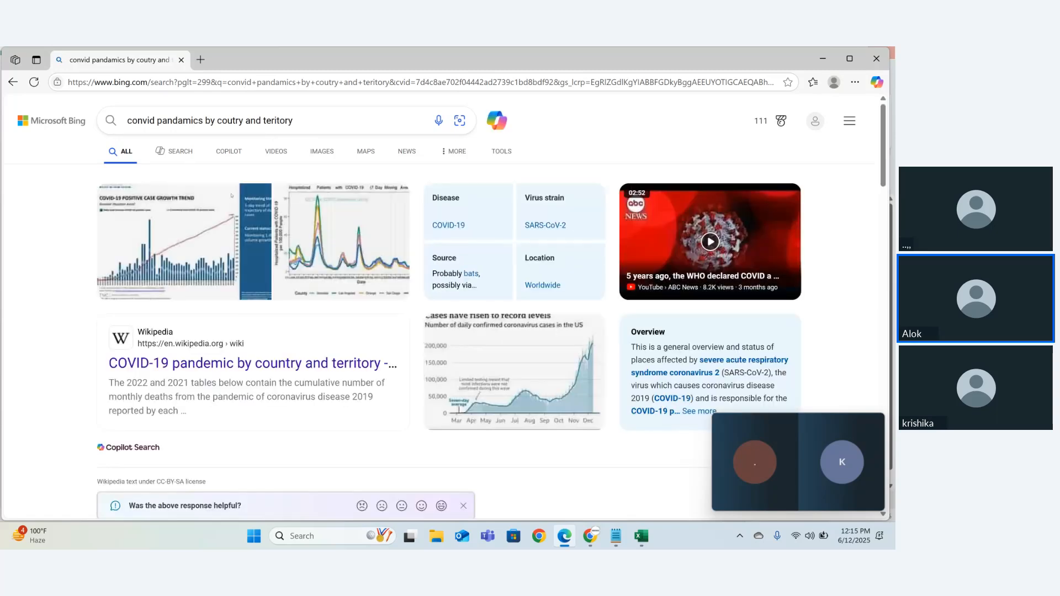
left_click(238, 365)
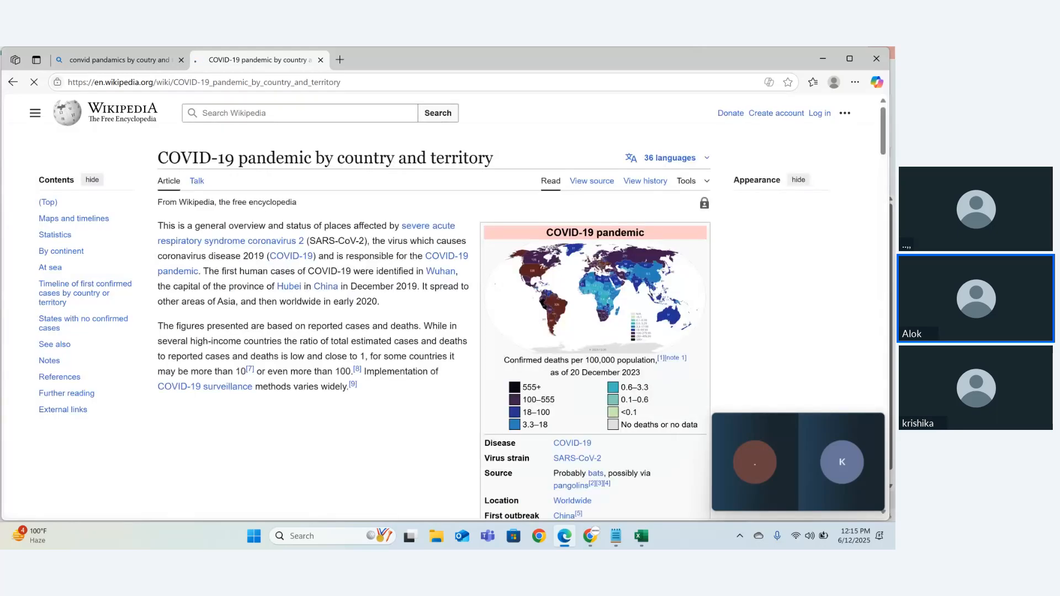
Copy the Wikipedia article's URL and return to Excel's From Web dialog, ready in the URL field
left_click(358, 83)
key("ctrl+c")
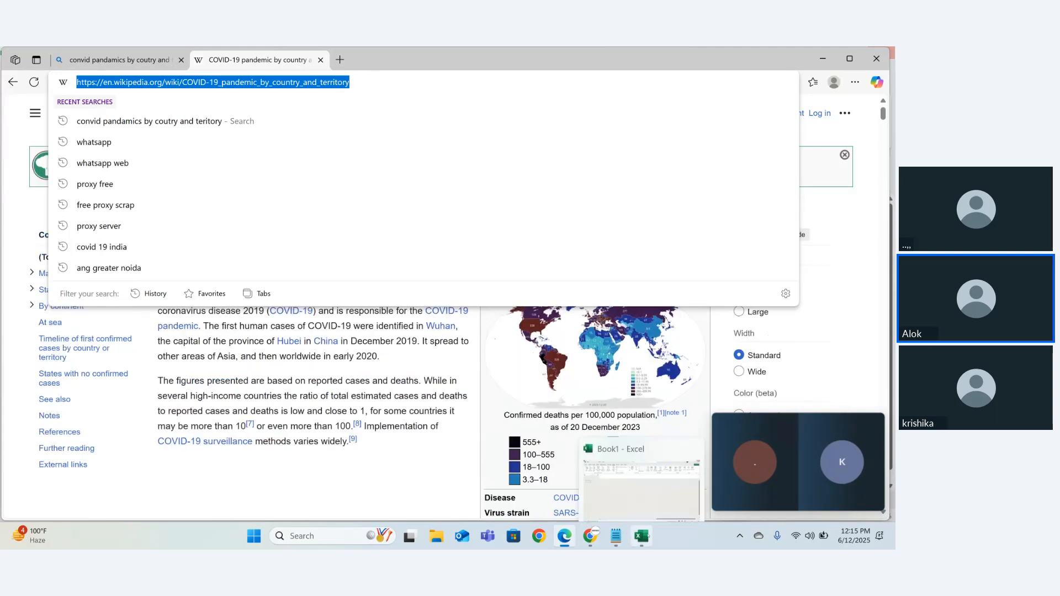
mouse_move(641, 536)
left_click(630, 493)
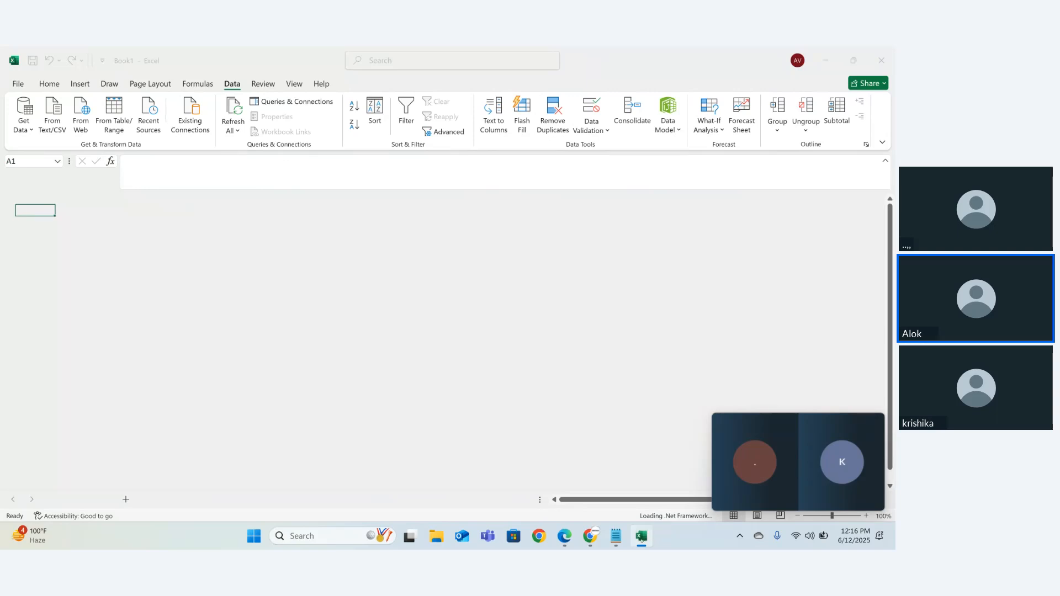
right_click(643, 543)
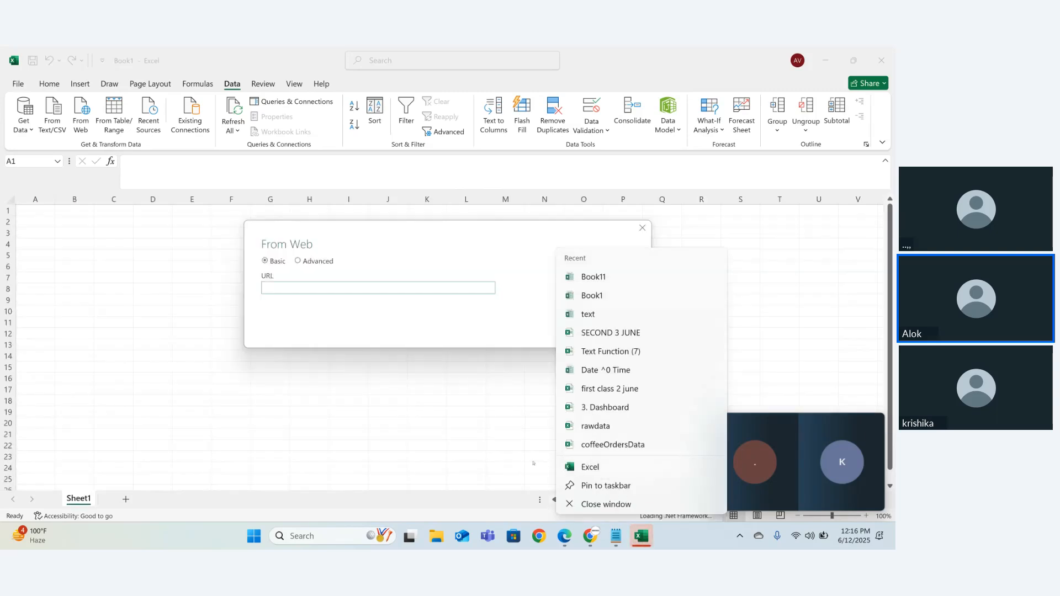
left_click(446, 288)
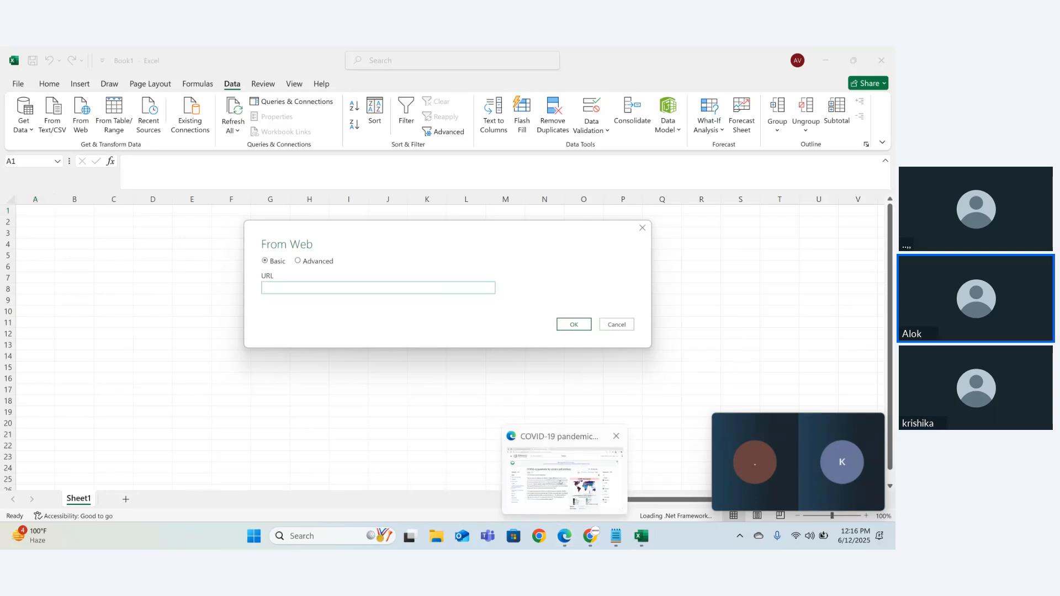
Switch to Edge and examine the article's Statistics section with the table of COVID-19 cases, deaths and rates by location
left_click(570, 535)
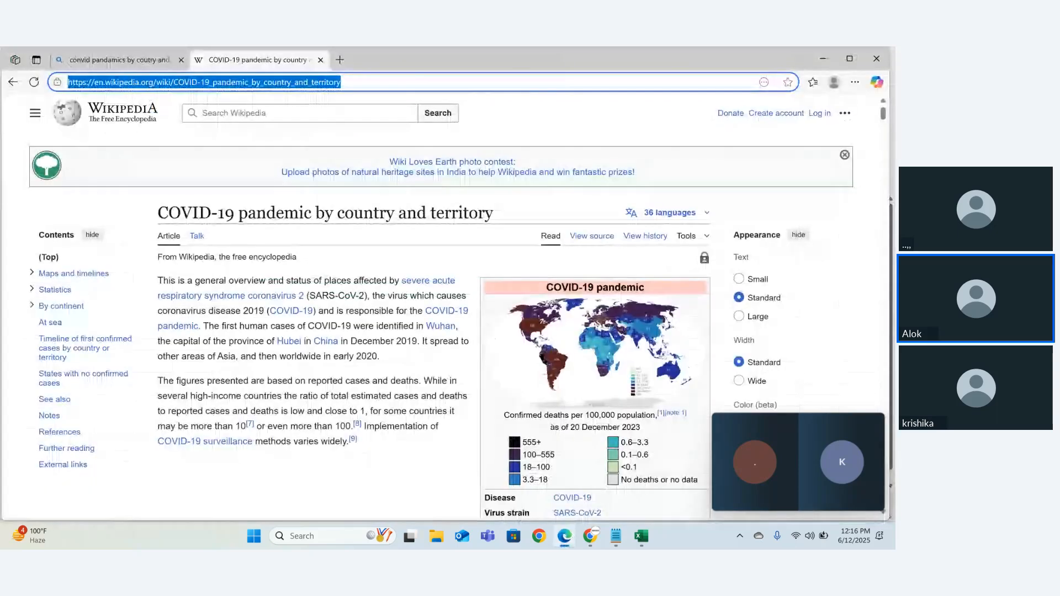
left_click(882, 119)
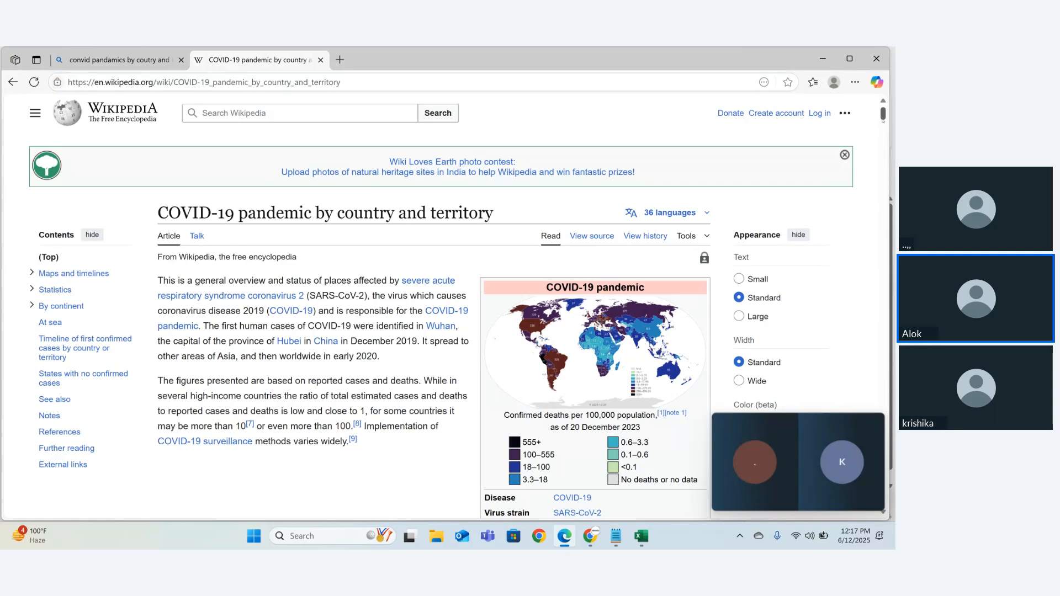
left_click_drag(882, 118, 885, 186)
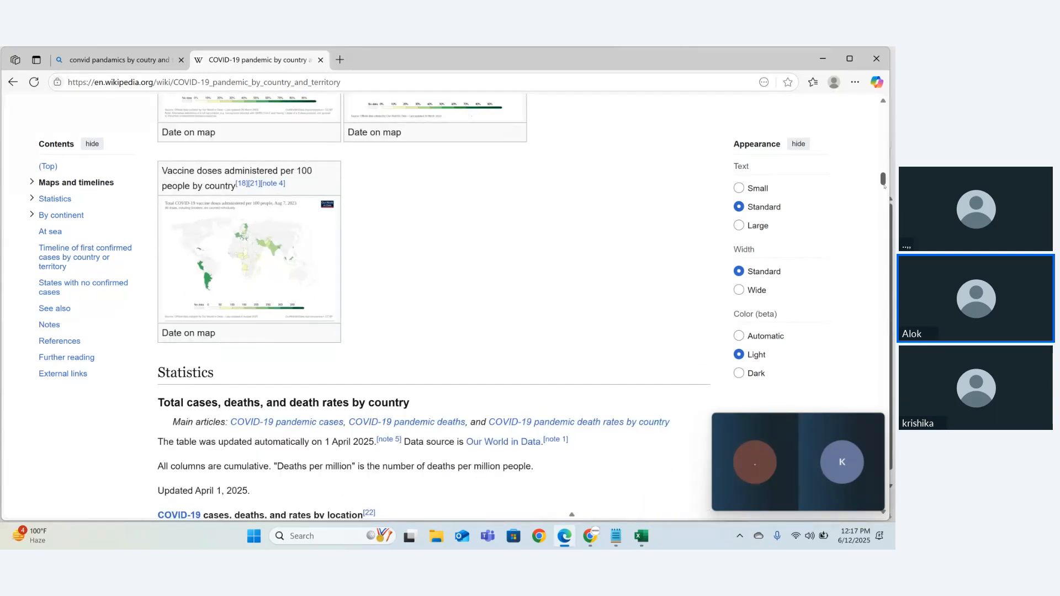
mouse_move(884, 187)
left_mouse_down()
mouse_move(883, 206)
mouse_move(883, 192)
left_mouse_up()
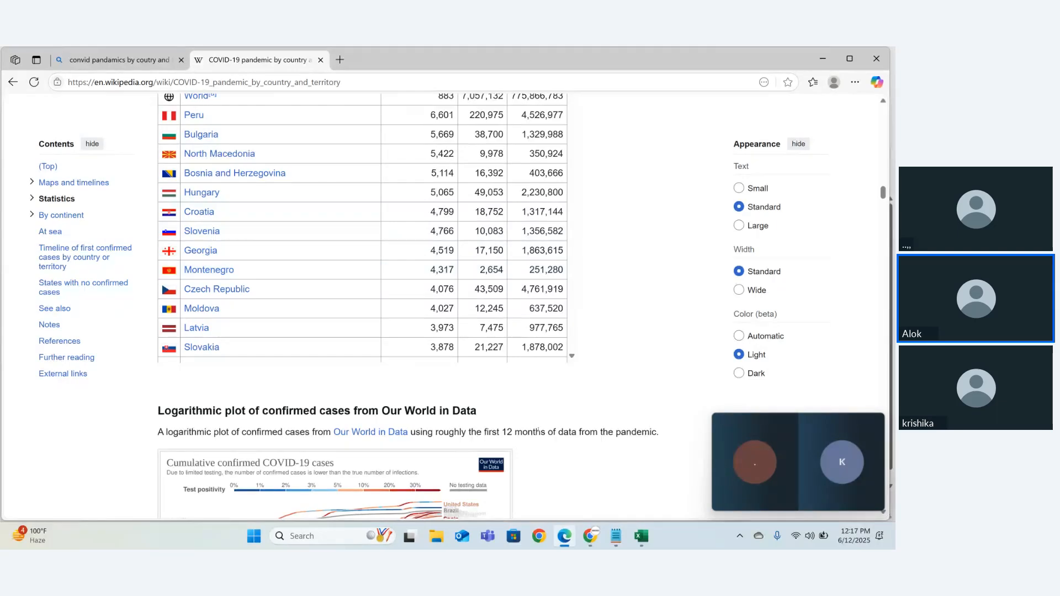
left_click(641, 536)
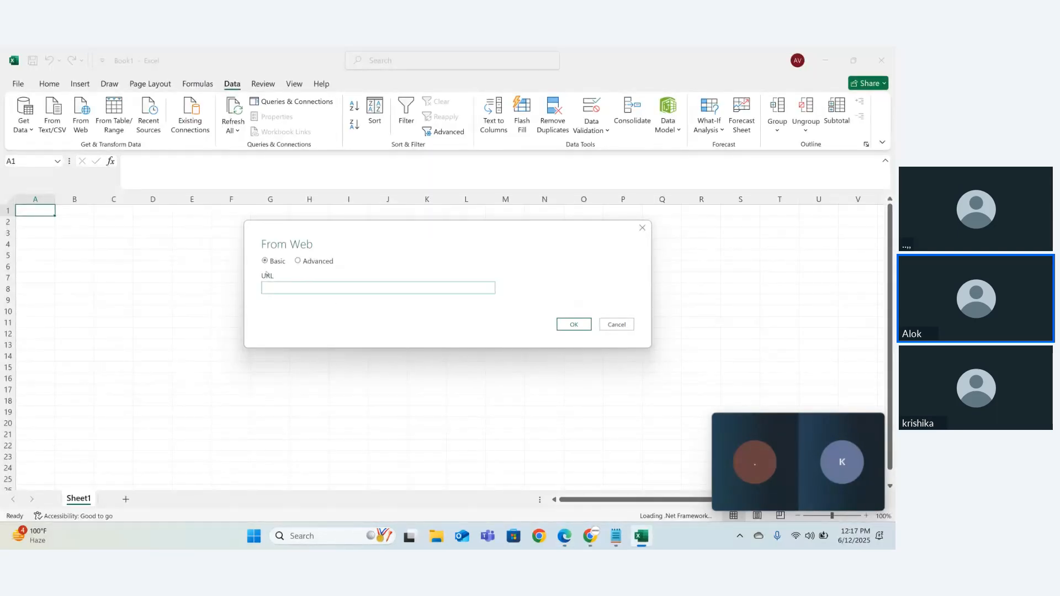
key("ctrl+v")
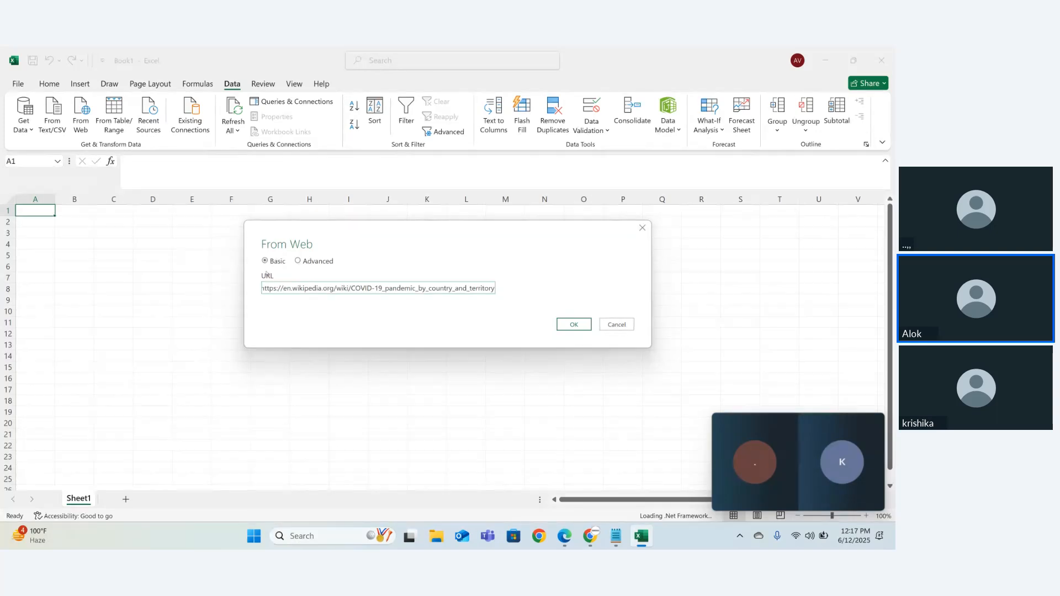
left_click(298, 261)
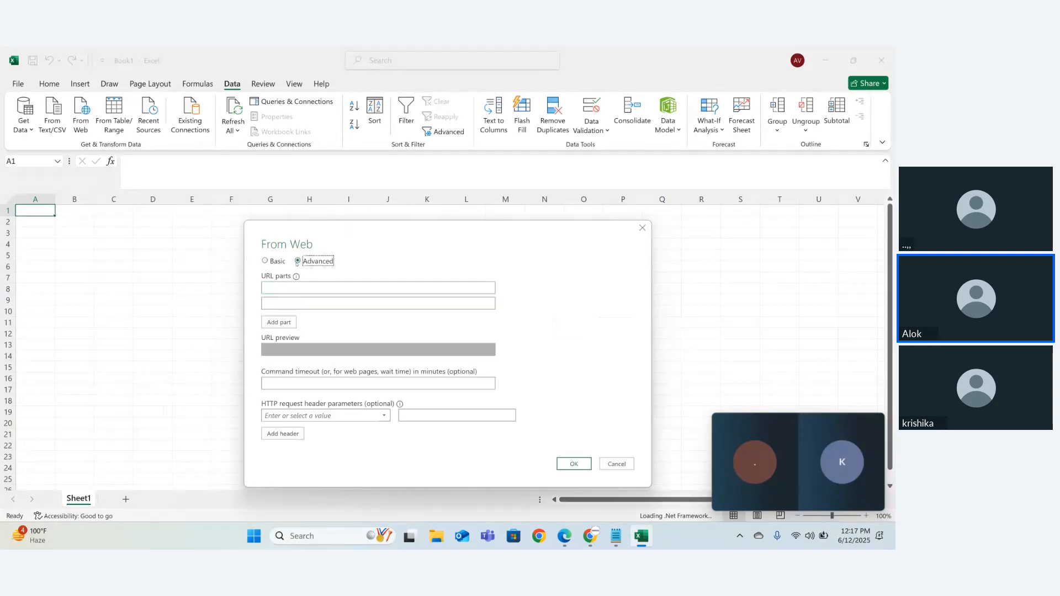
left_click(293, 286)
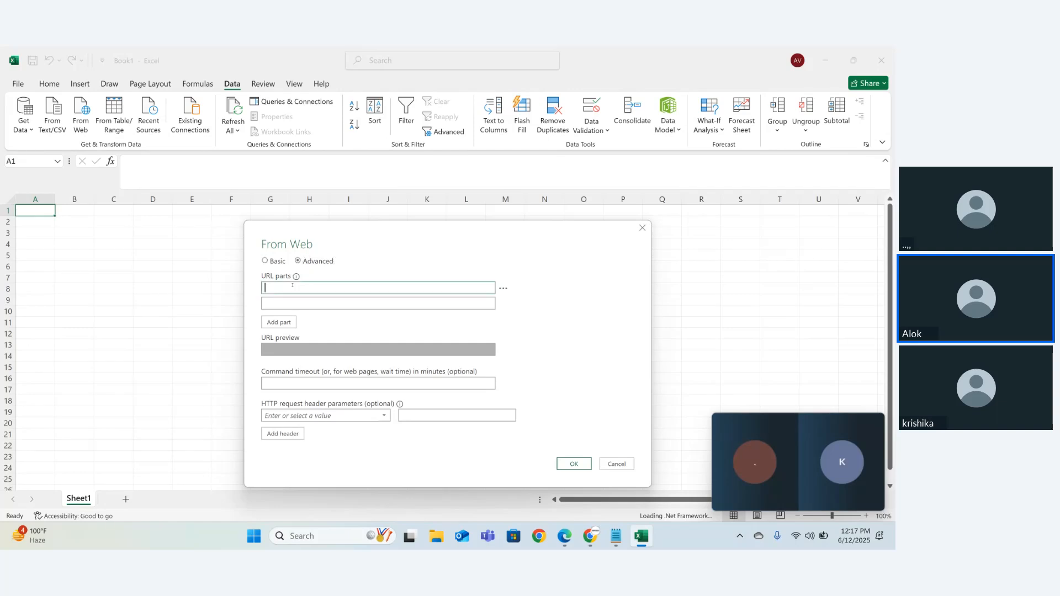
type("https://en.wikipedia.org/wiki/COVID-19_pandemic_by_country_and_territory")
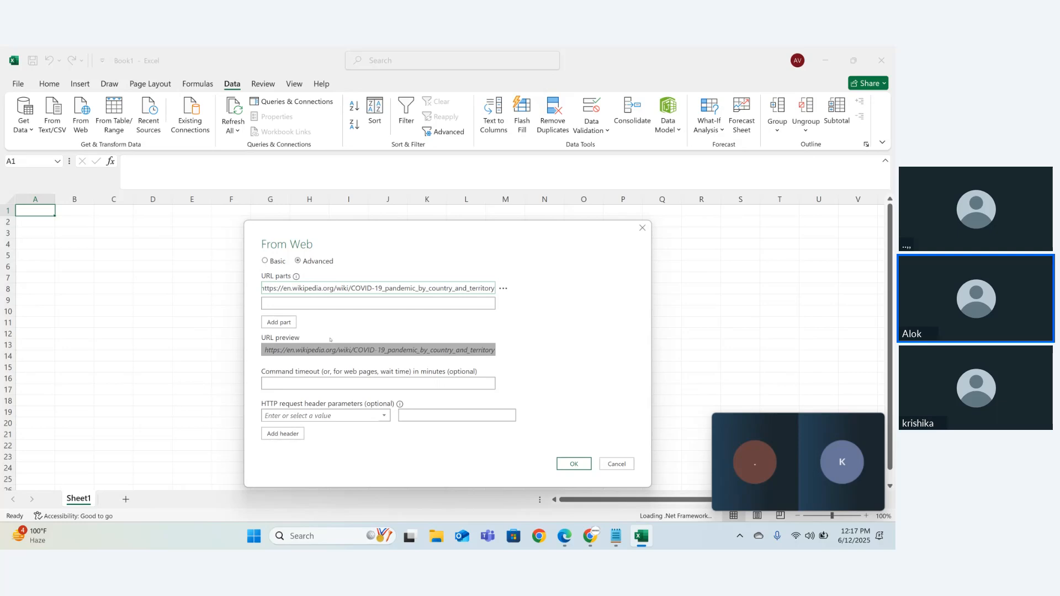
Set the command timeout to 1 minute and view the HTTP request header parameter options, leaving none selected
left_click(318, 384)
type("1")
left_click(327, 414)
left_click(382, 415)
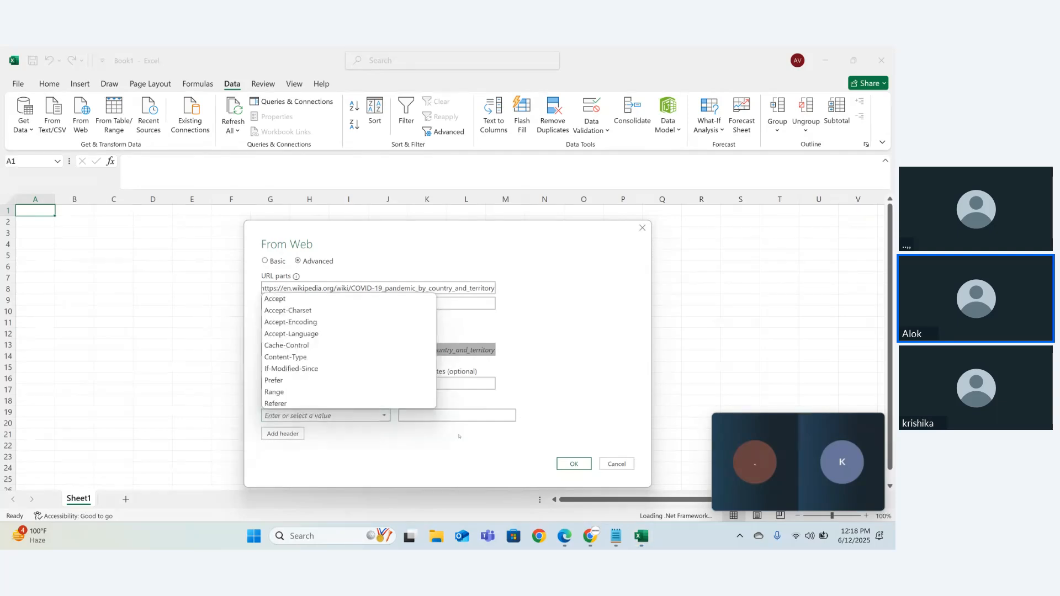
left_click(420, 455)
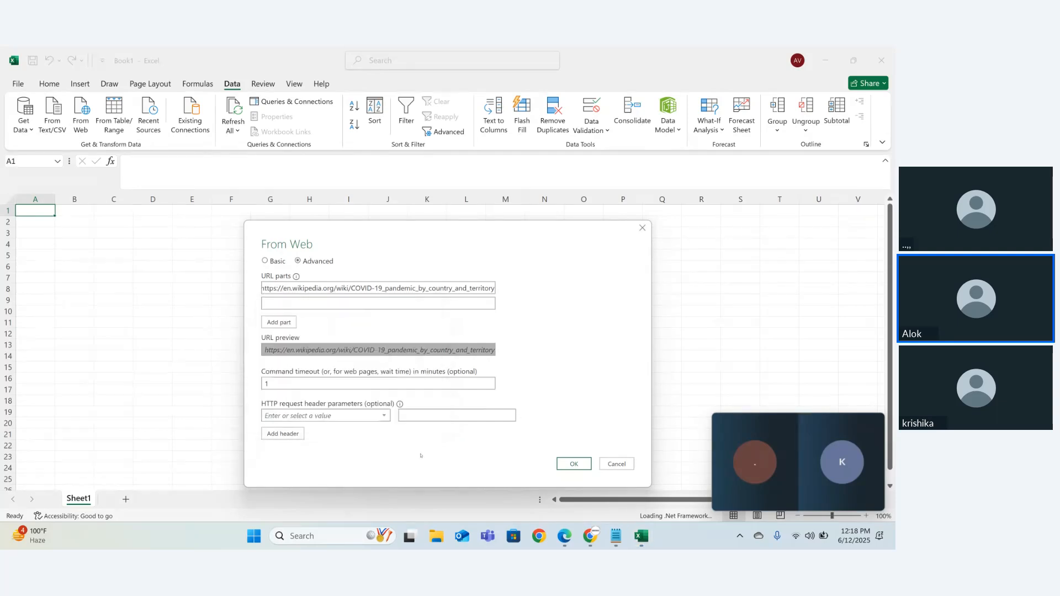
Try to connect Excel to the Wikipedia page with the entered web settings, and examine the article's monthly COVID-19 deaths table in Edge
left_click(574, 464)
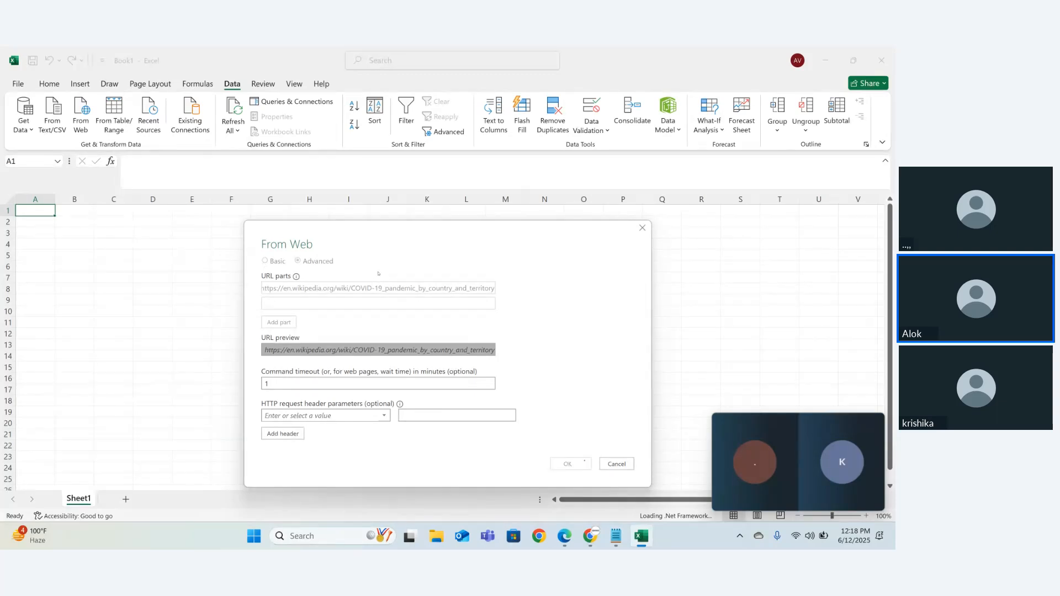
mouse_move(564, 536)
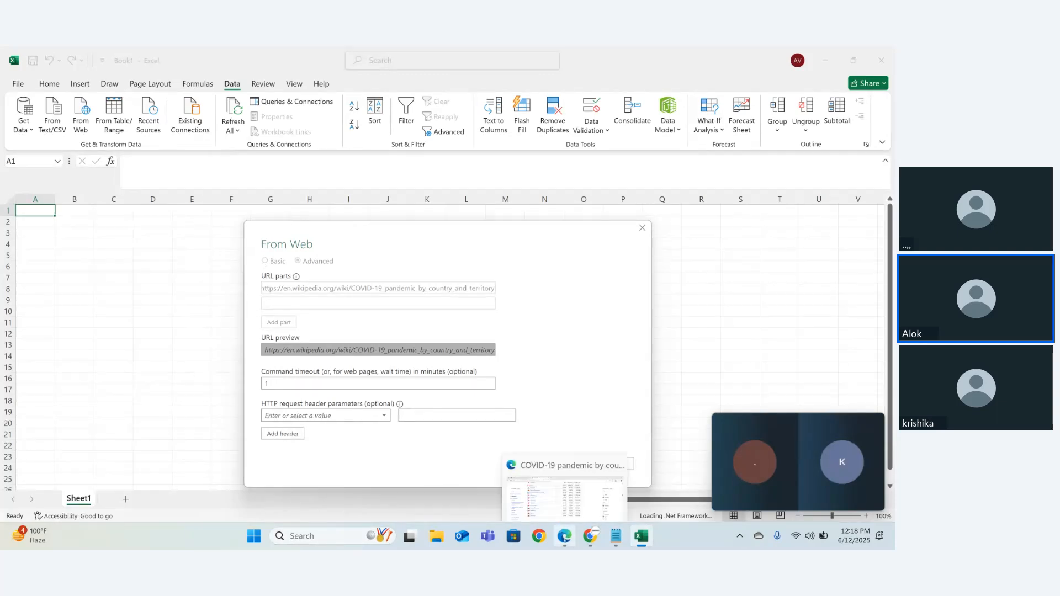
left_click(564, 536)
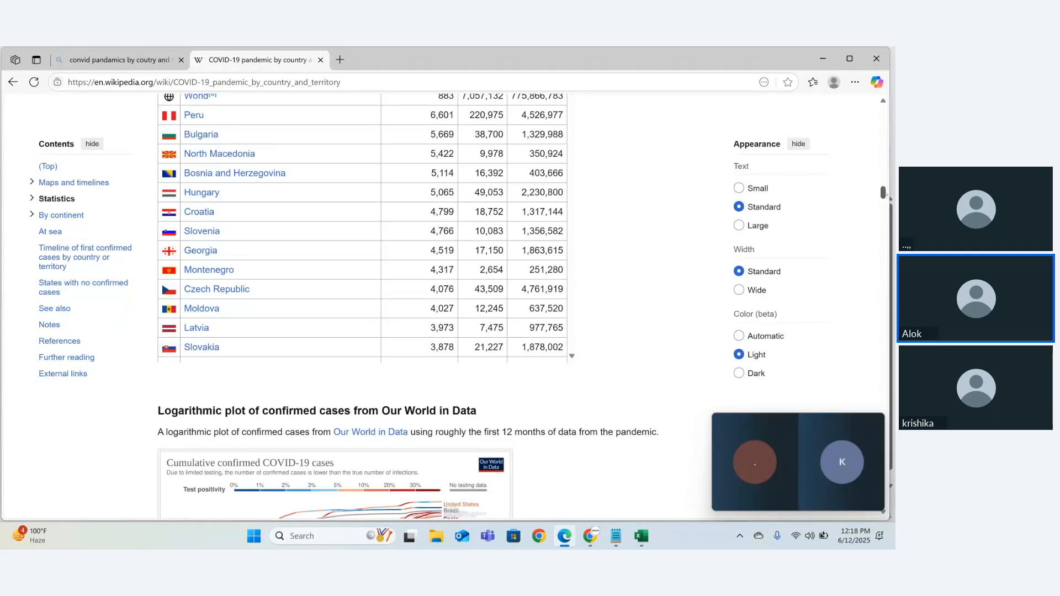
scroll(364, 276, "up", 2)
scroll(620, 411, "down", 5)
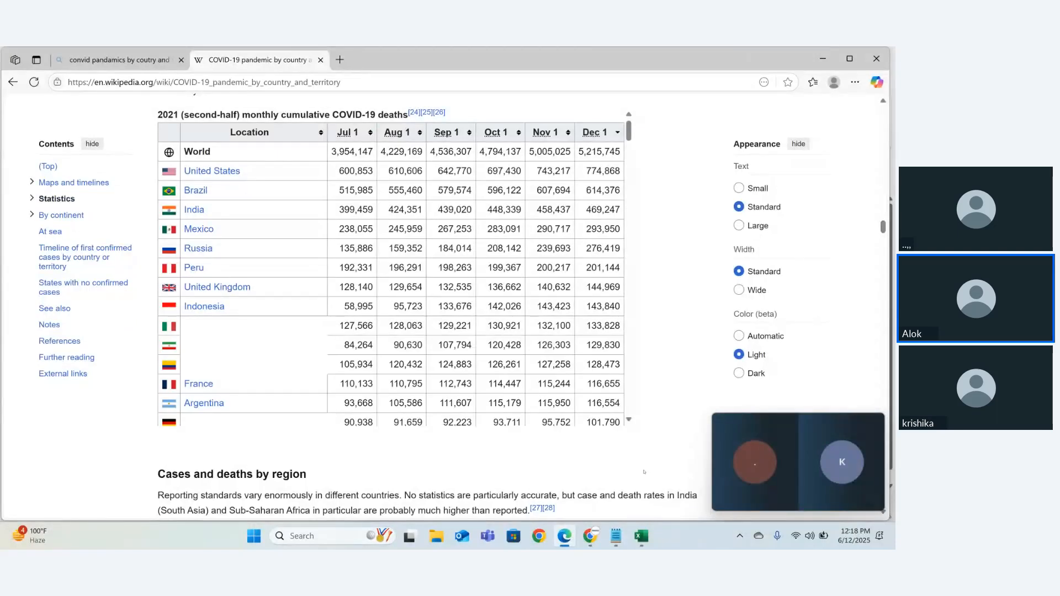
mouse_move(641, 536)
left_click(617, 488)
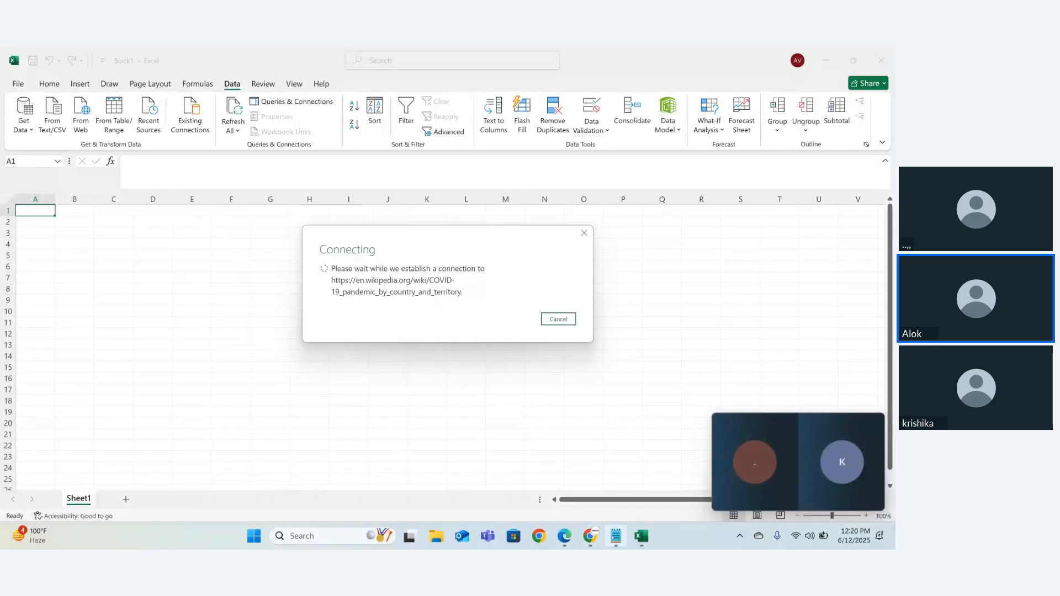
Switch to Notepad and review the ETL notes on extract, transform and load, highlighting the transform and load definitions
left_click(616, 535)
left_click(245, 239)
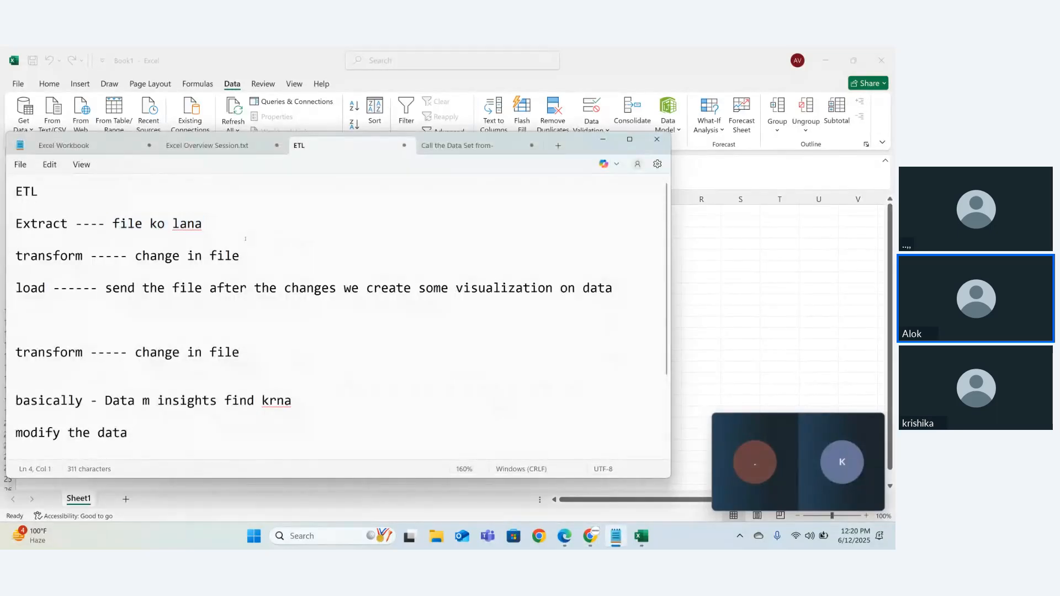
left_click_drag(255, 252, 15, 255)
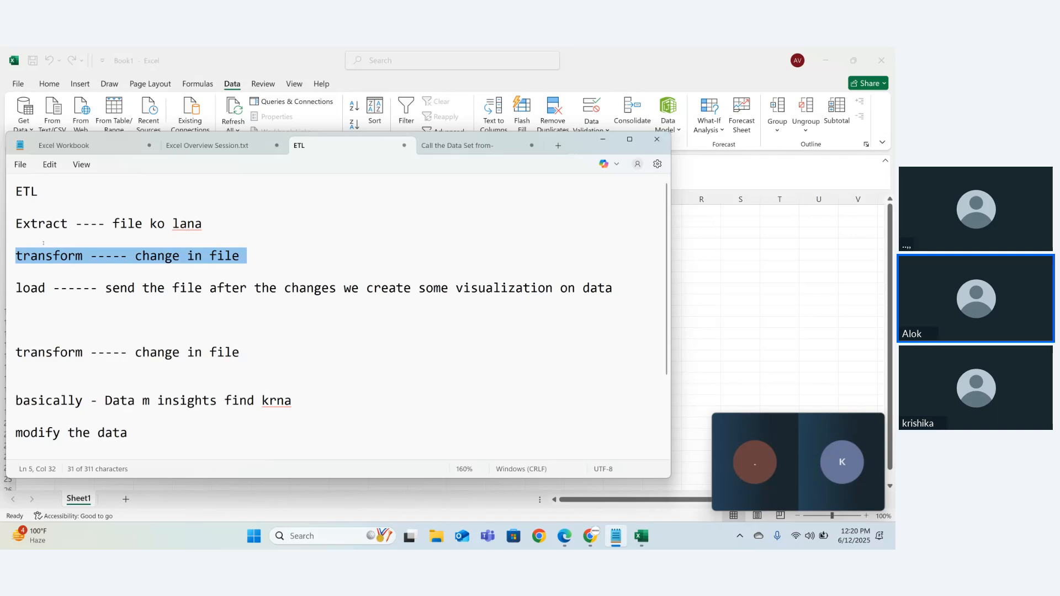
left_click(43, 243)
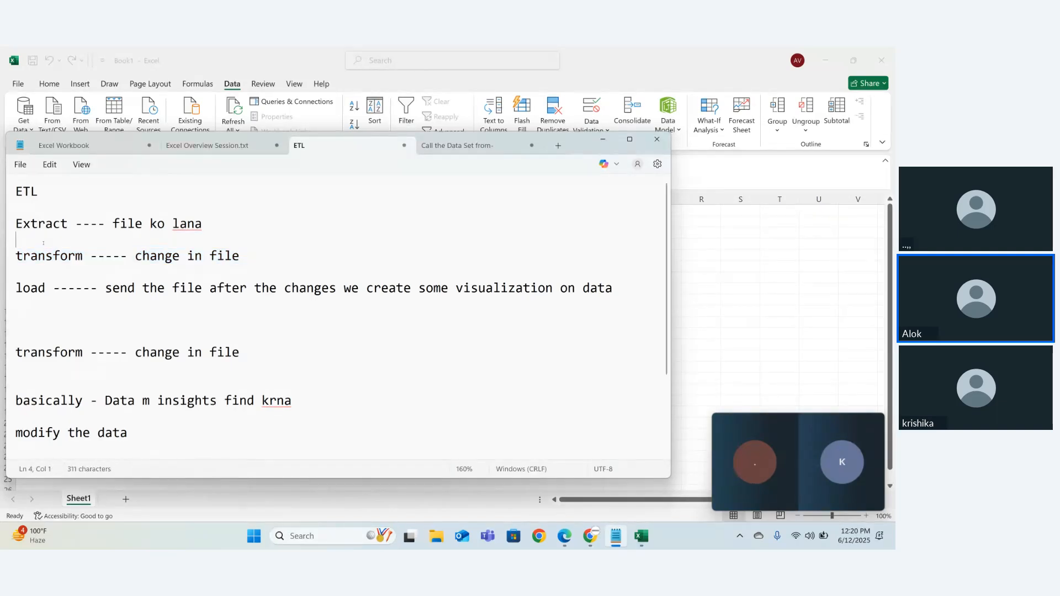
left_click_drag(58, 324, 16, 287)
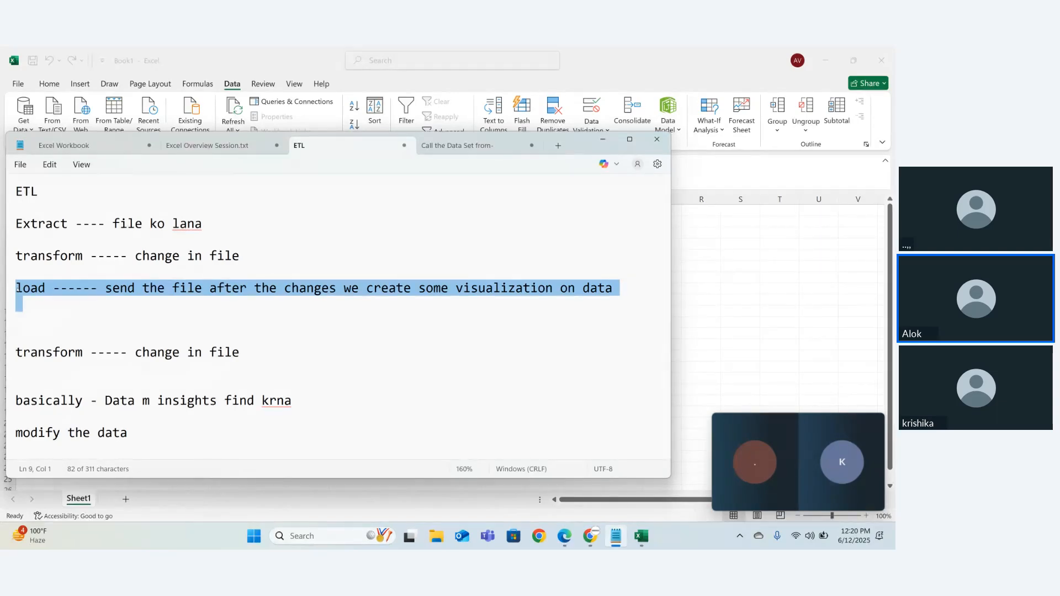
left_click(105, 297)
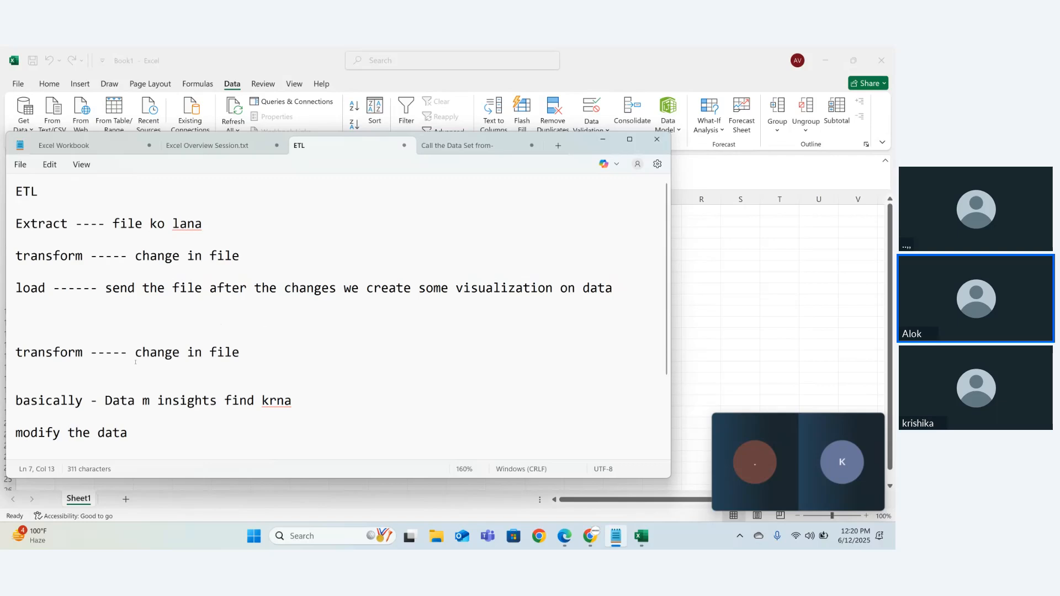
Review the remaining ETL notes on data insights and modification and the "Call the Data Set from-" source list, and close Notepad
left_click_drag(314, 402, 56, 402)
left_click(47, 400)
left_click(58, 382)
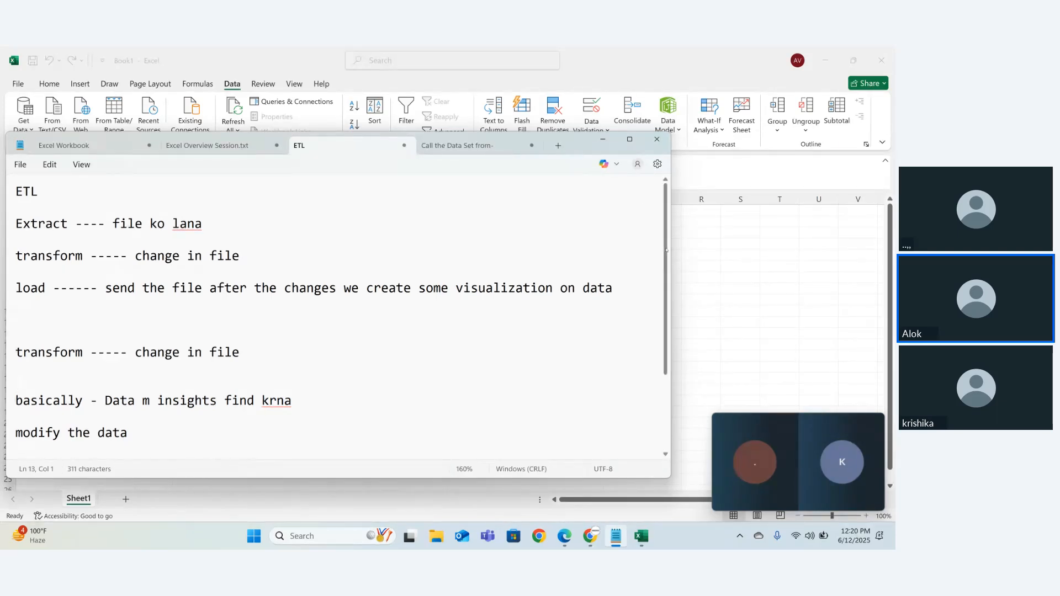
left_click_drag(666, 248, 670, 326)
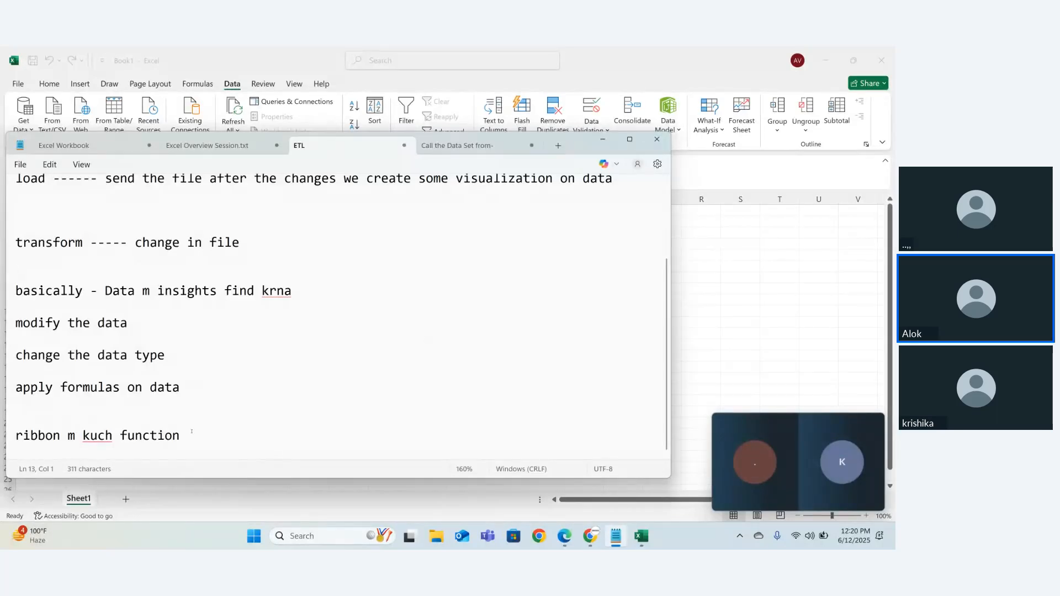
left_click(495, 147)
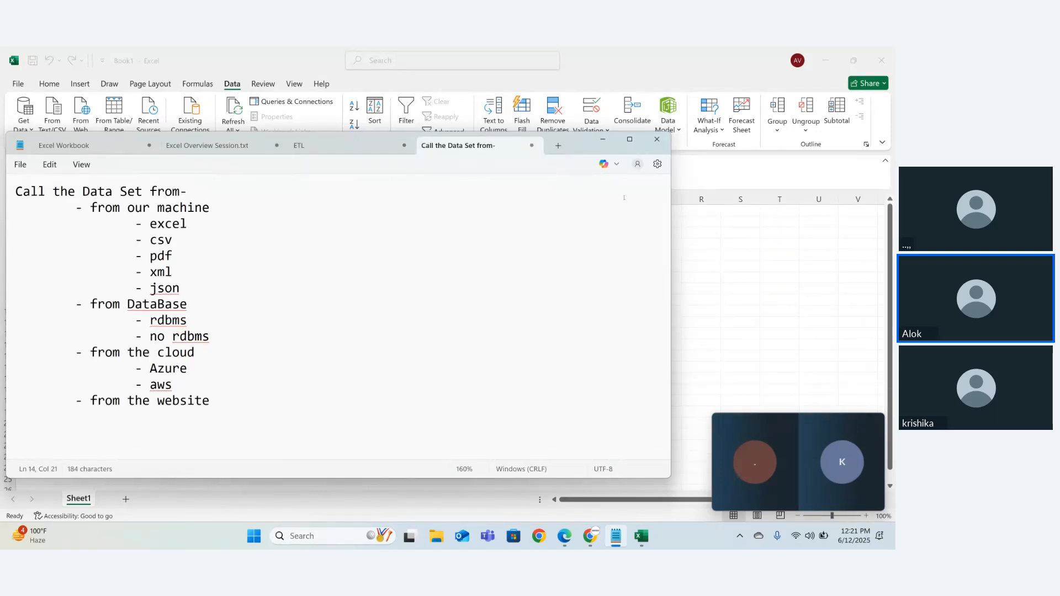
left_click(656, 139)
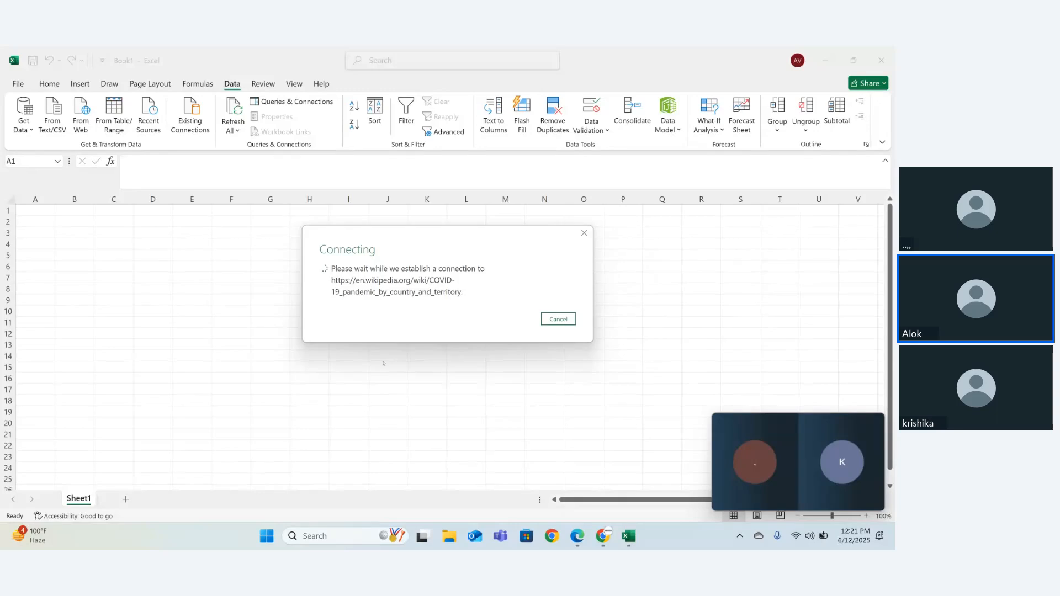
mouse_move(574, 544)
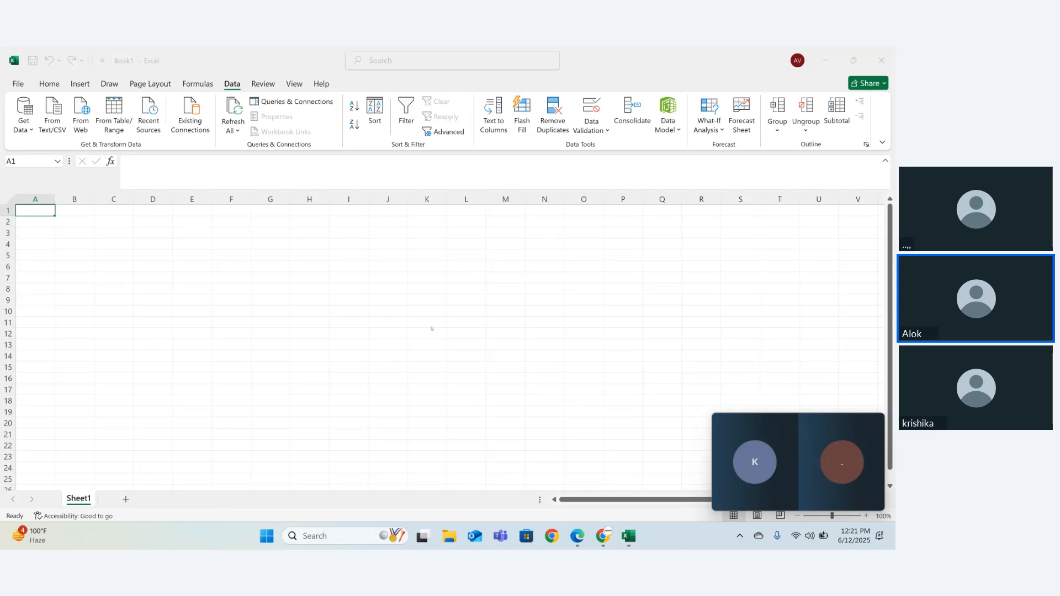
mouse_move(629, 536)
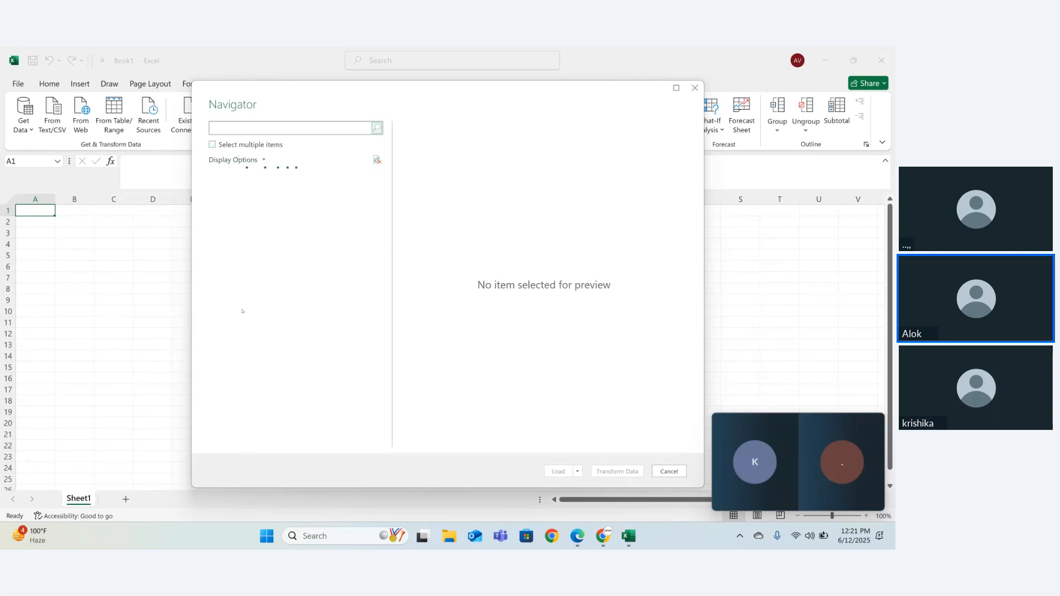
left_click(578, 537)
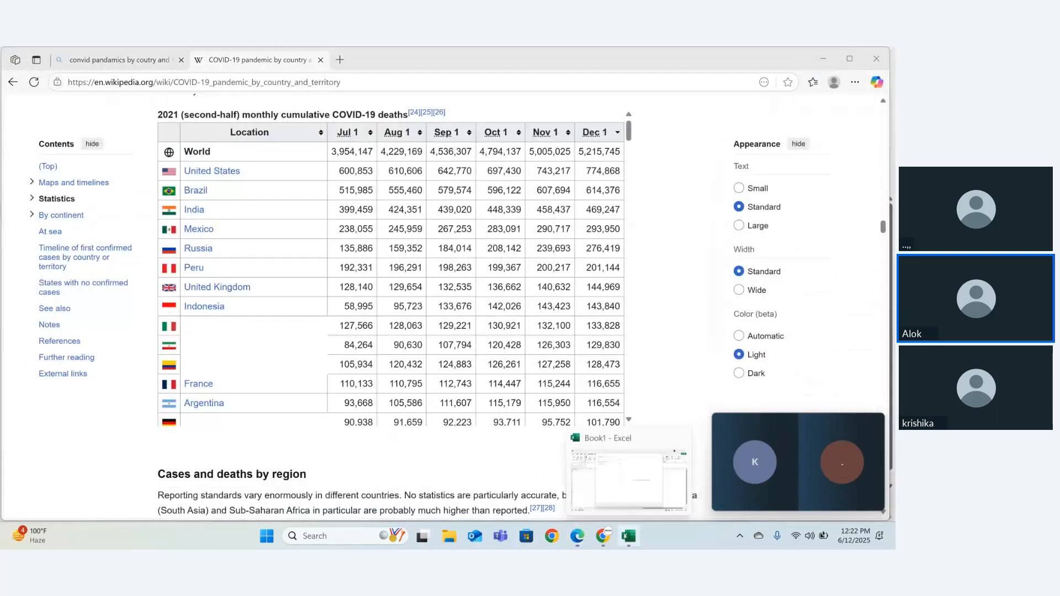
left_click(611, 474)
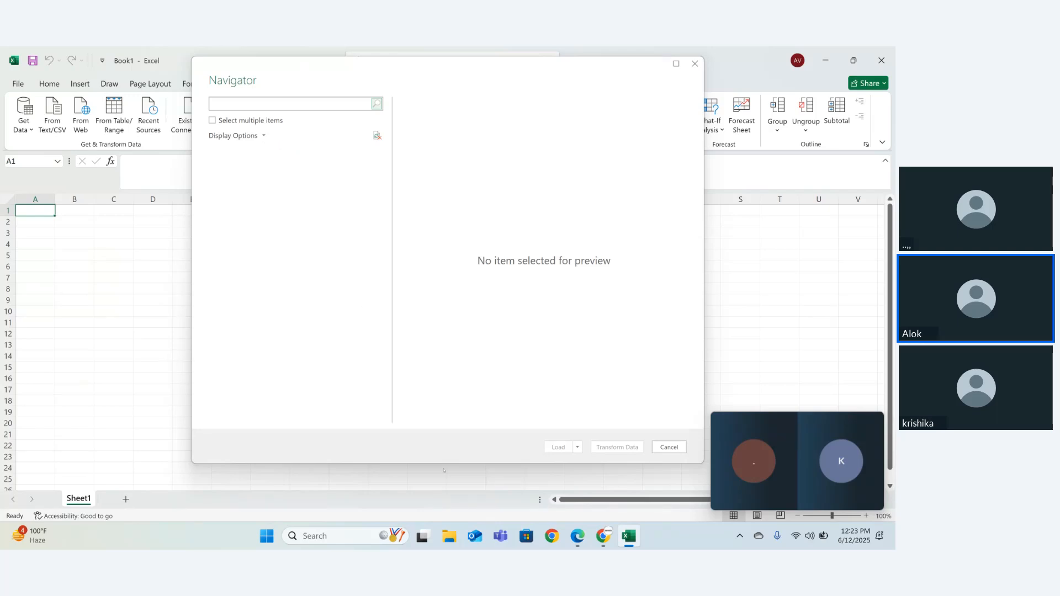
mouse_move(604, 547)
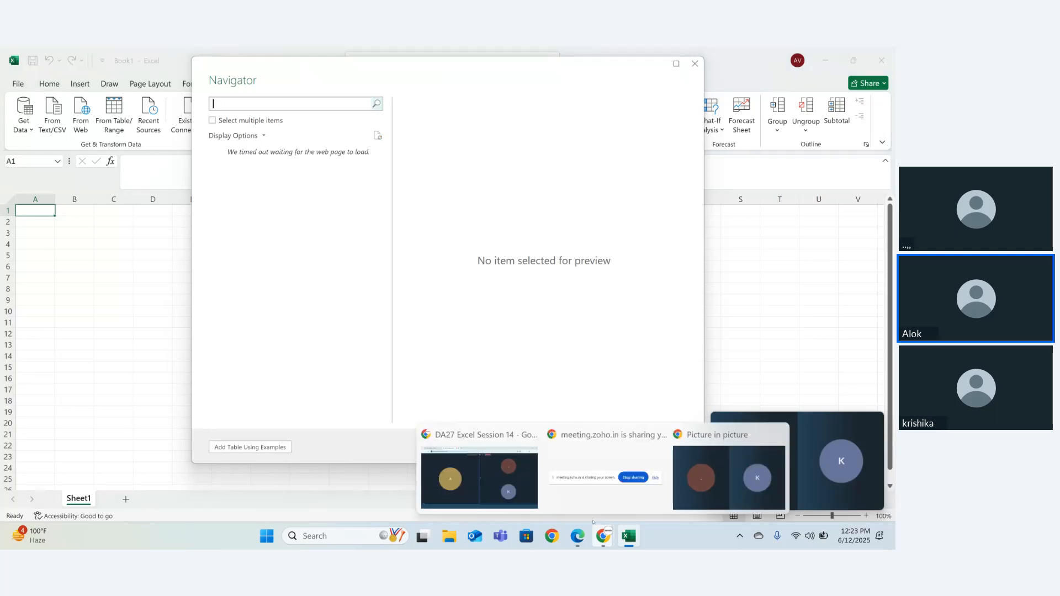
left_click(494, 487)
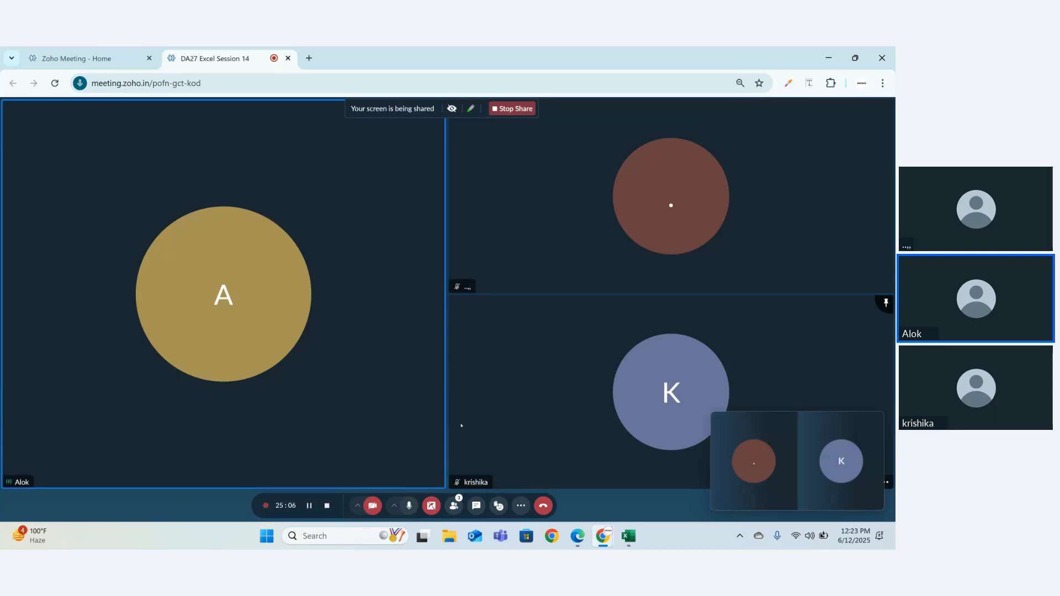
left_click(627, 536)
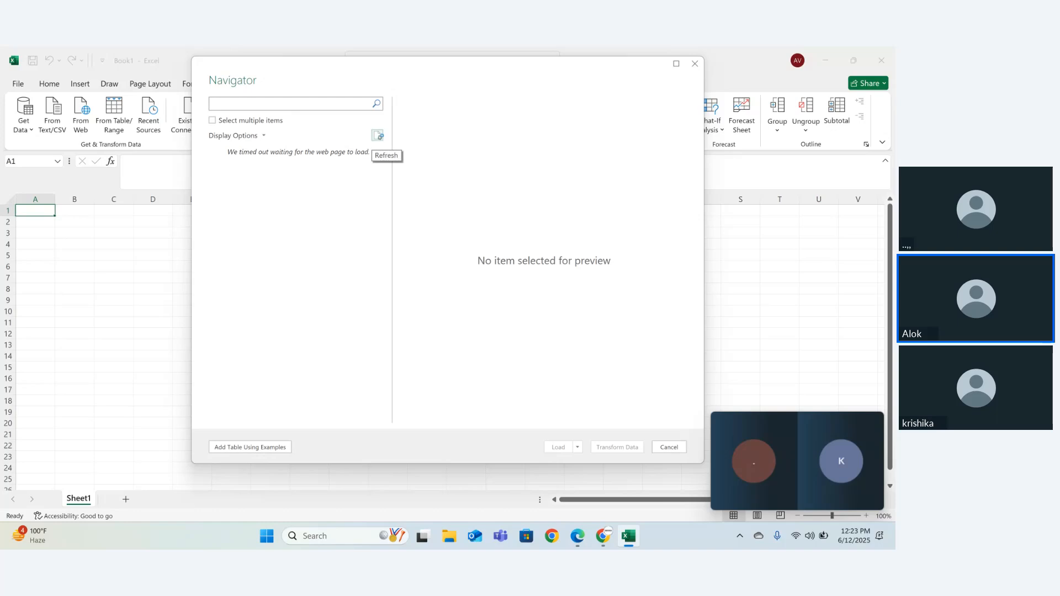
Retry loading the Wikipedia page in the Navigator and cancel the web import
left_click(377, 136)
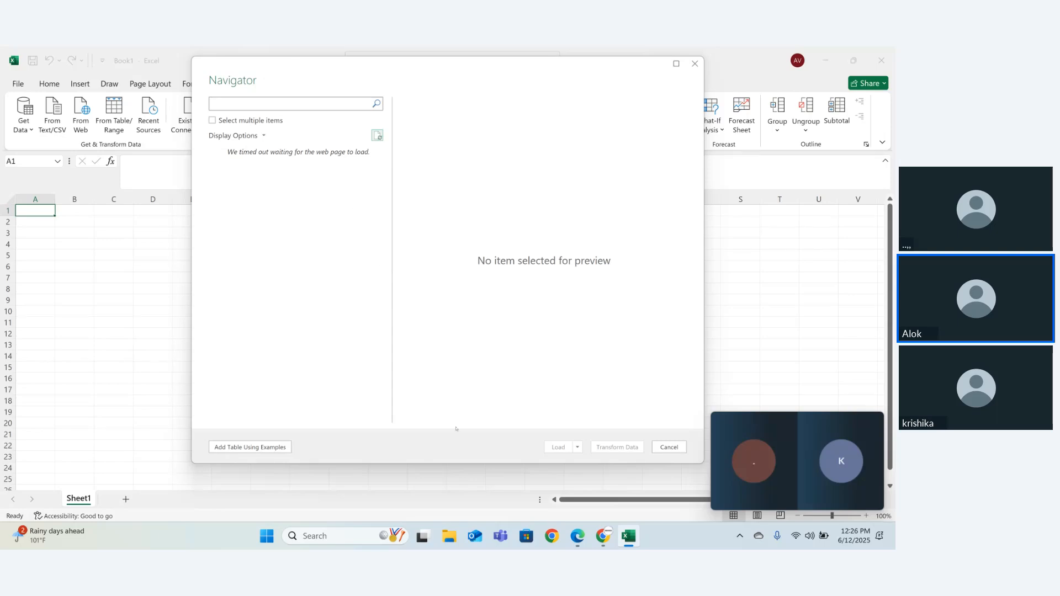
left_click(669, 448)
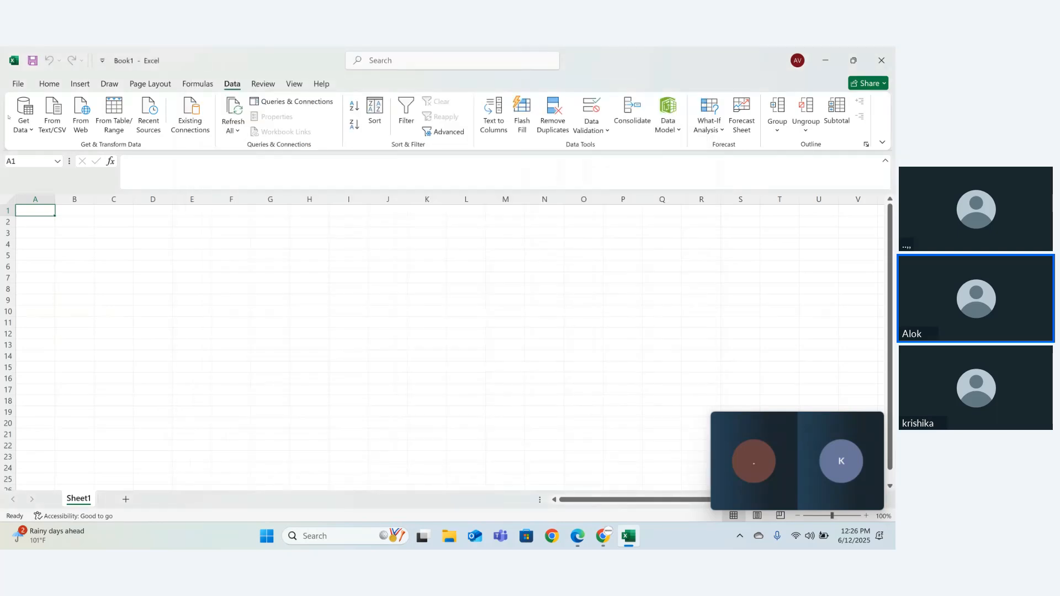
Import the Coffee Shop Sales workbook from the "archive (3)" folder in Downloads as an Excel workbook data source
left_click(25, 130)
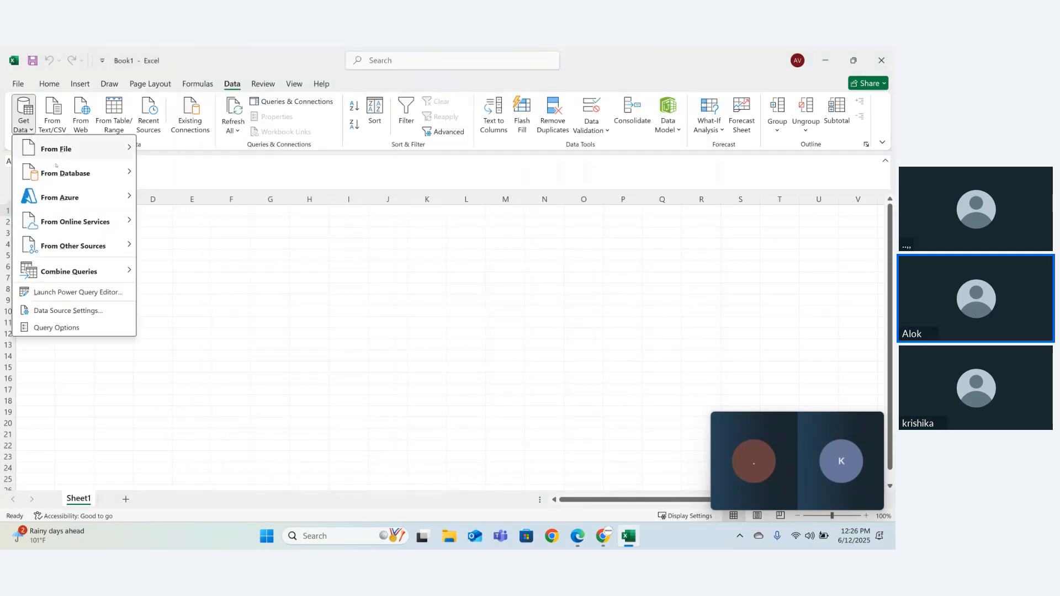
mouse_move(66, 148)
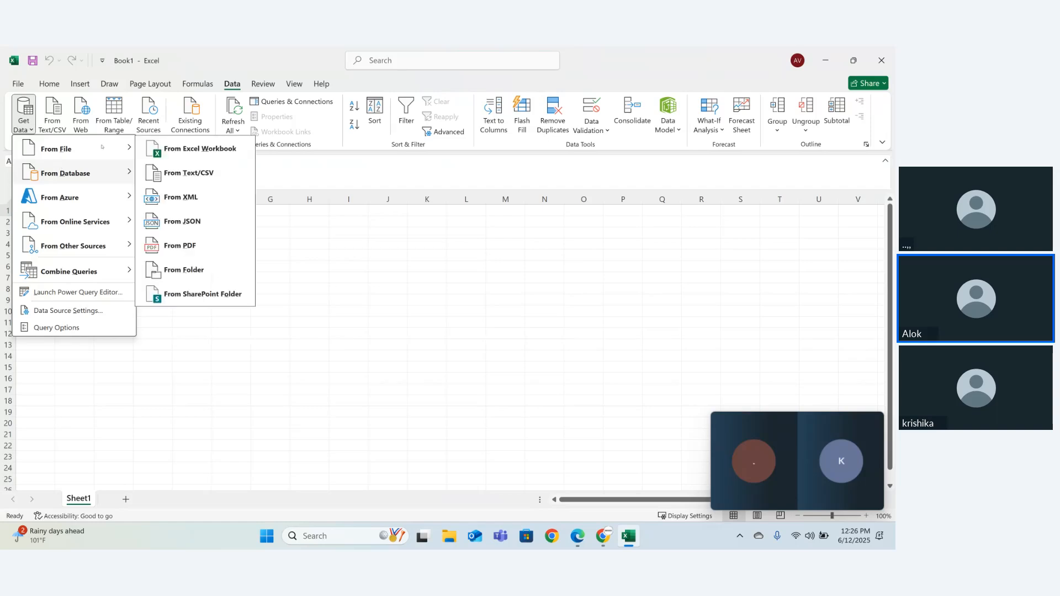
left_click(181, 149)
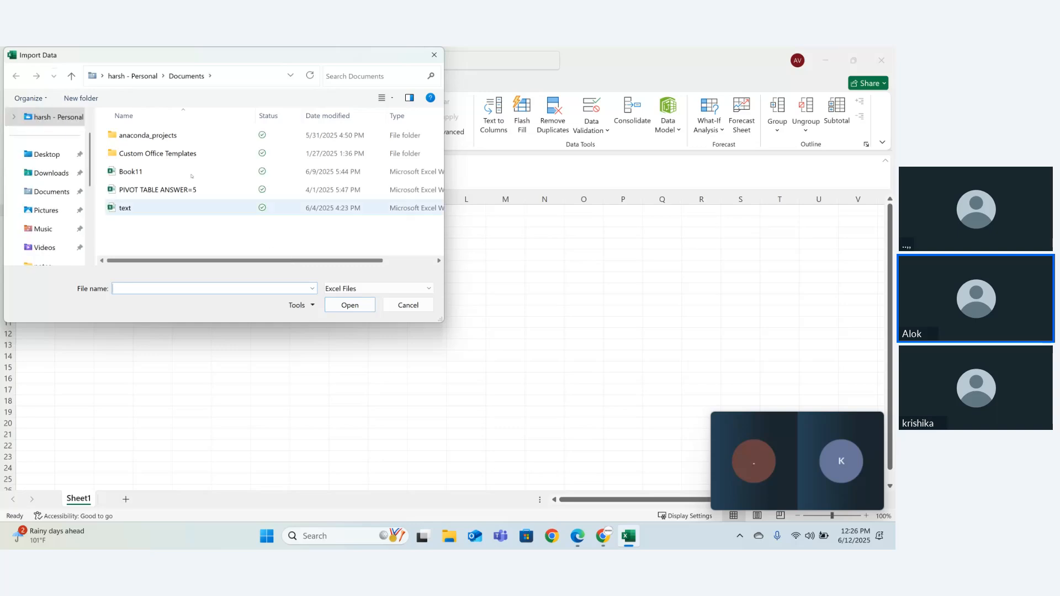
left_click(67, 171)
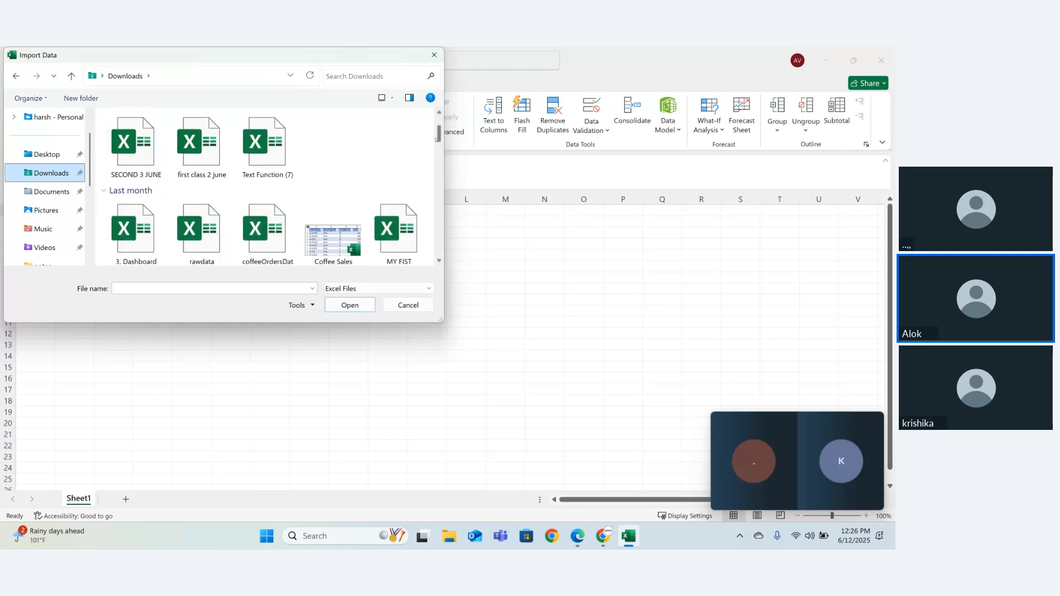
scroll(433, 160, "down", 3)
scroll(433, 159, "down", 5)
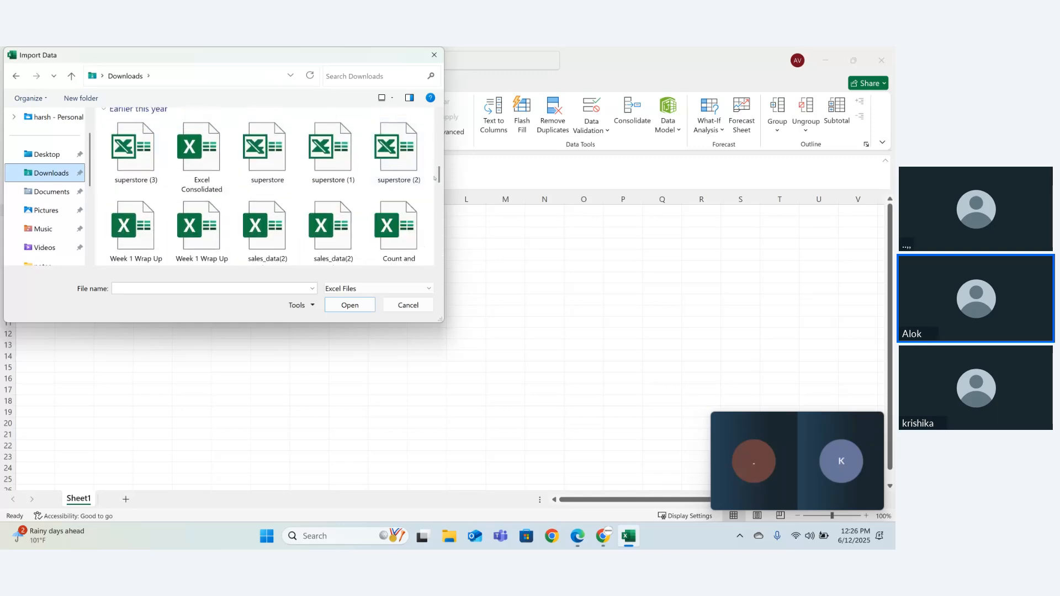
scroll(382, 145, "up", 2)
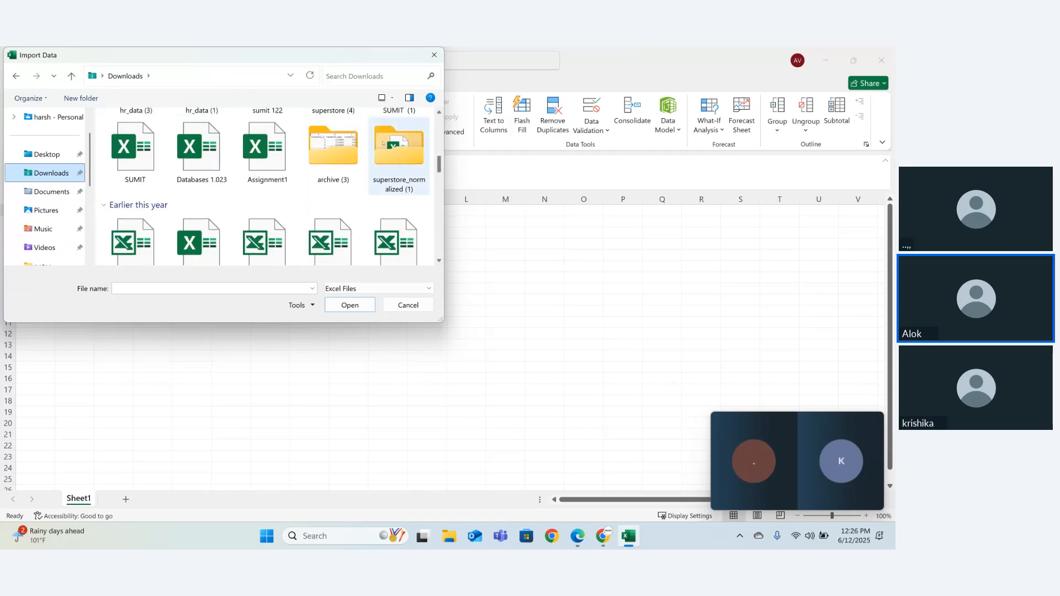
double_click(350, 154)
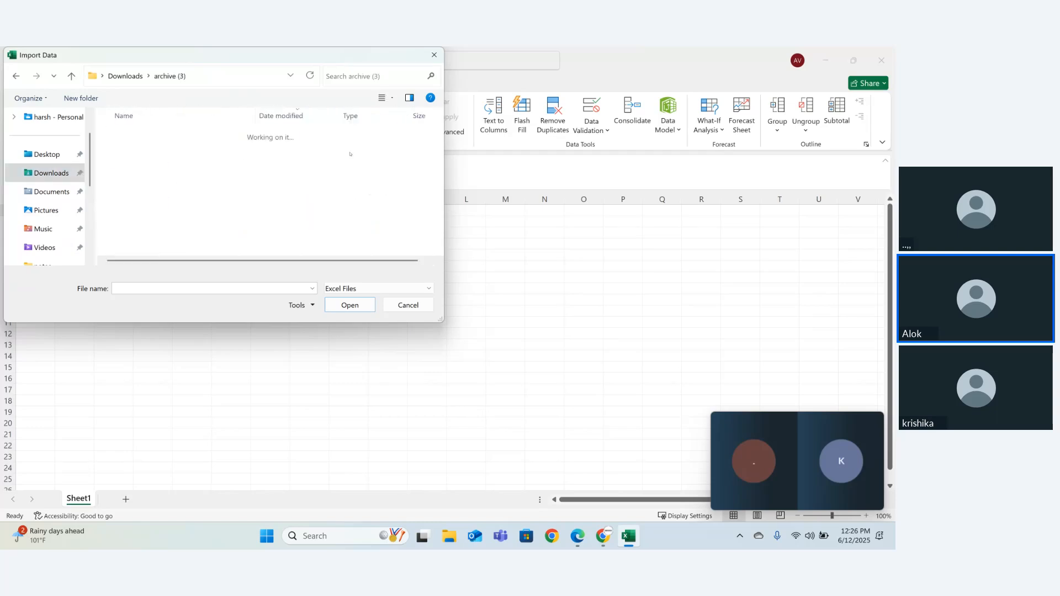
left_click(217, 150)
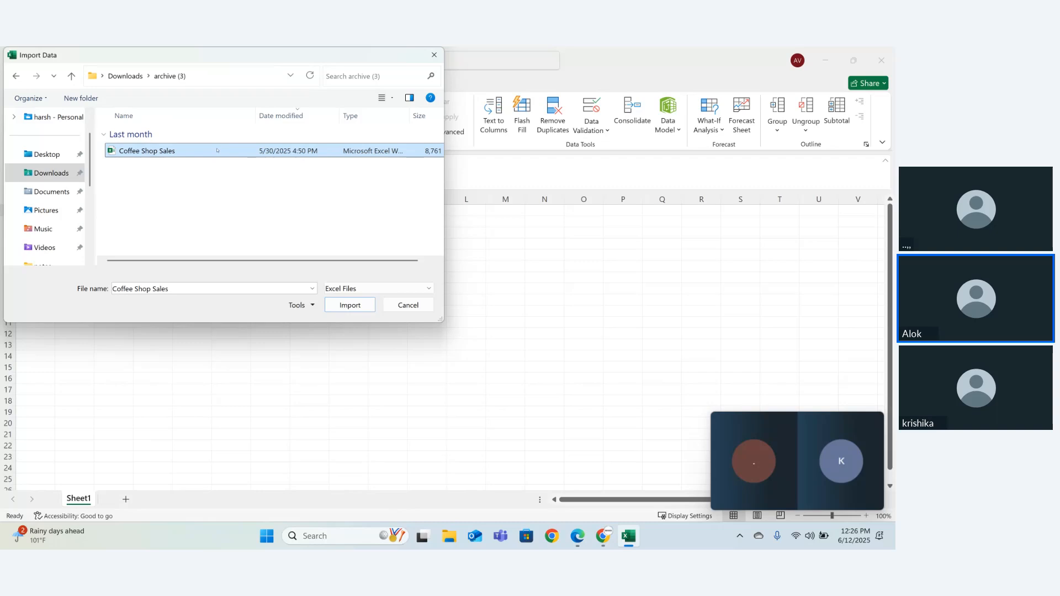
left_click(350, 305)
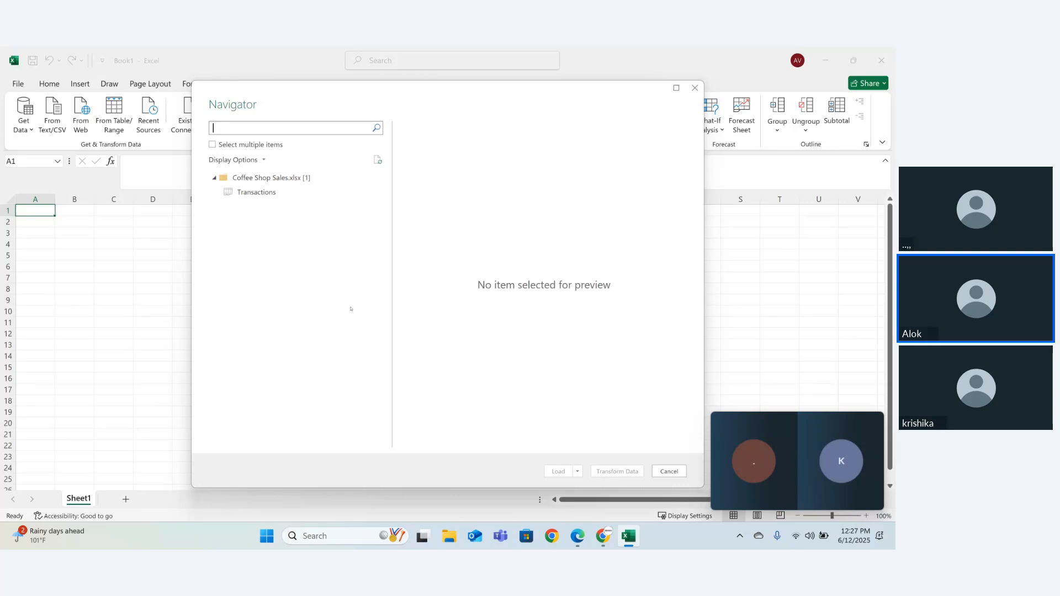
Preview the Transactions sheet across to its product detail column in the Navigator and send it to Power Query with Transform Data
left_click(246, 195)
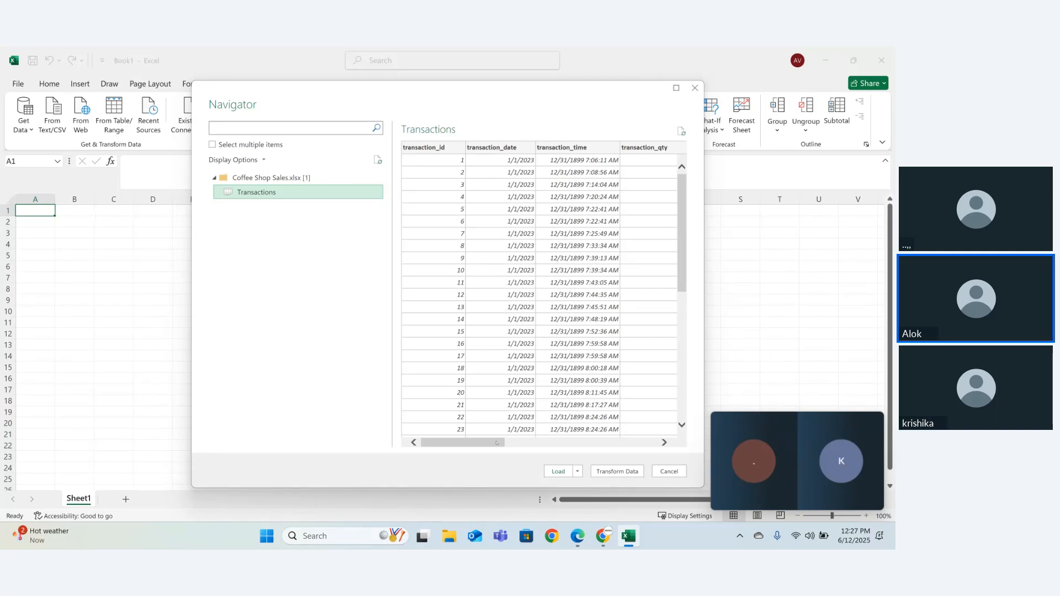
left_click_drag(491, 442, 672, 466)
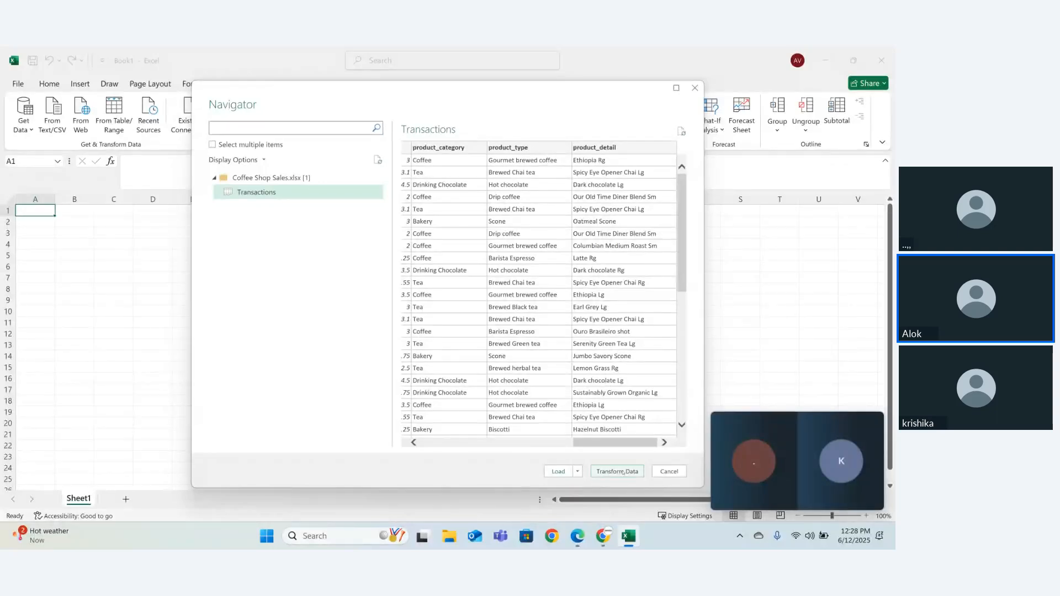
left_click(623, 472)
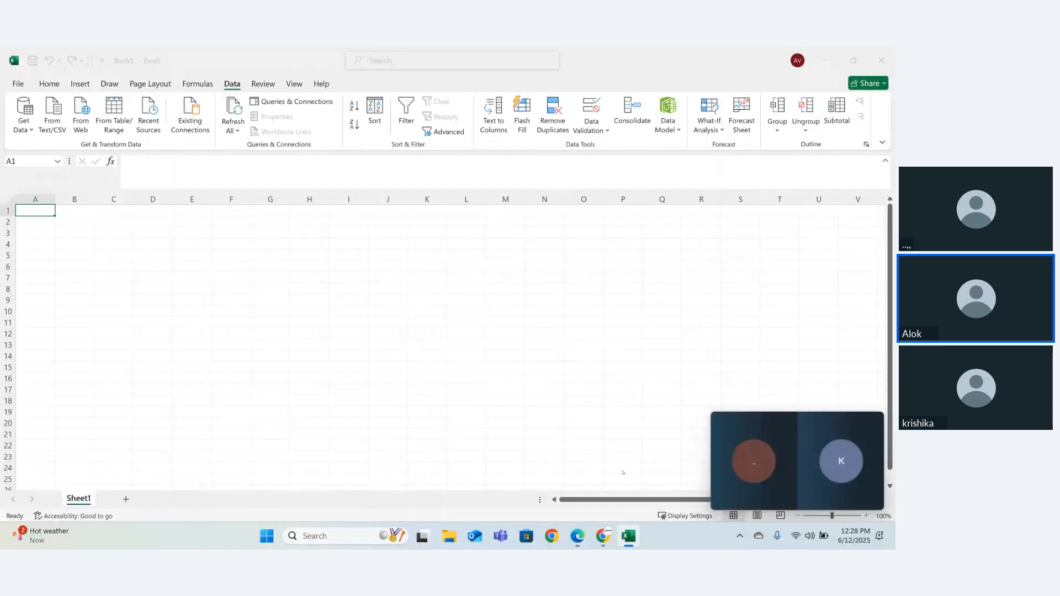
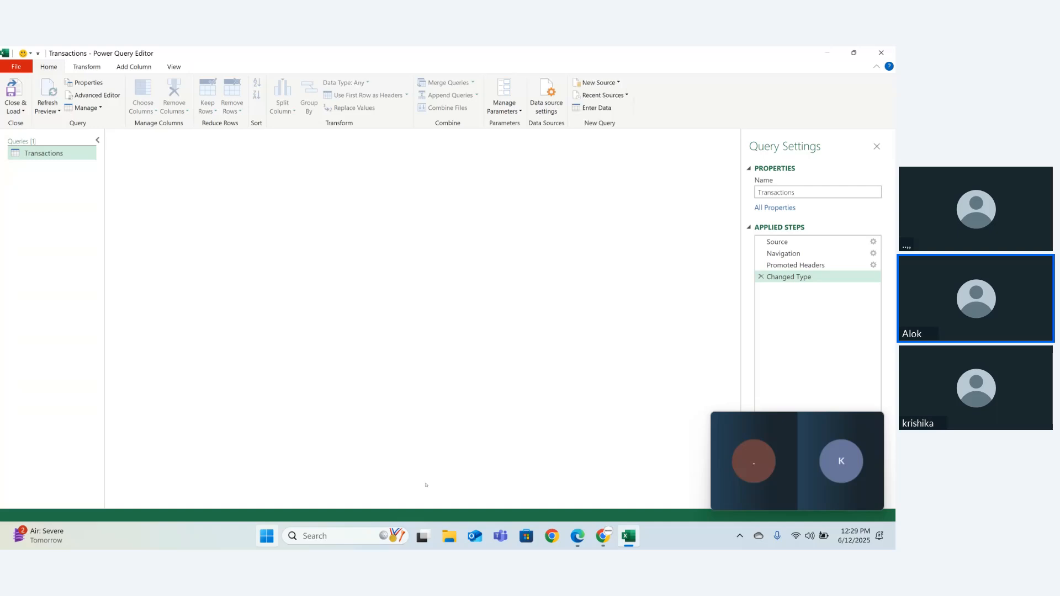
mouse_move(796, 431)
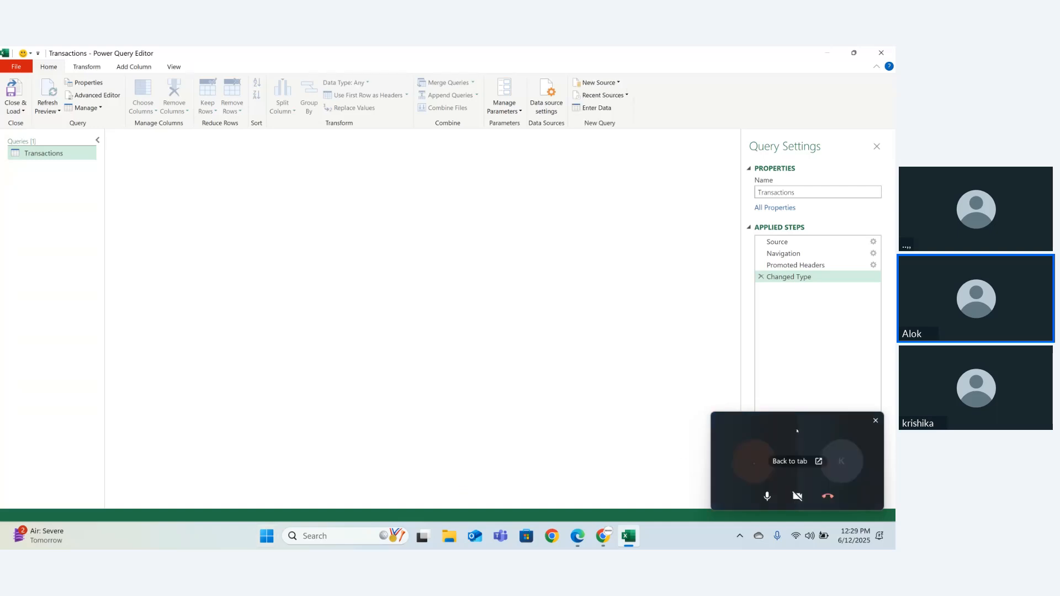
left_click_drag(797, 430, 814, 313)
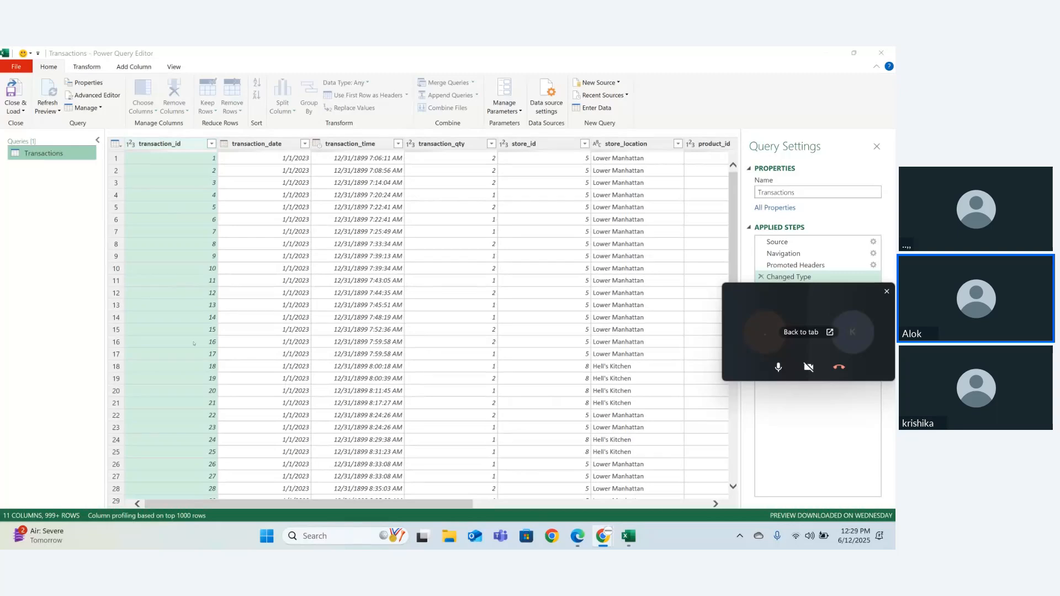
right_click(191, 147)
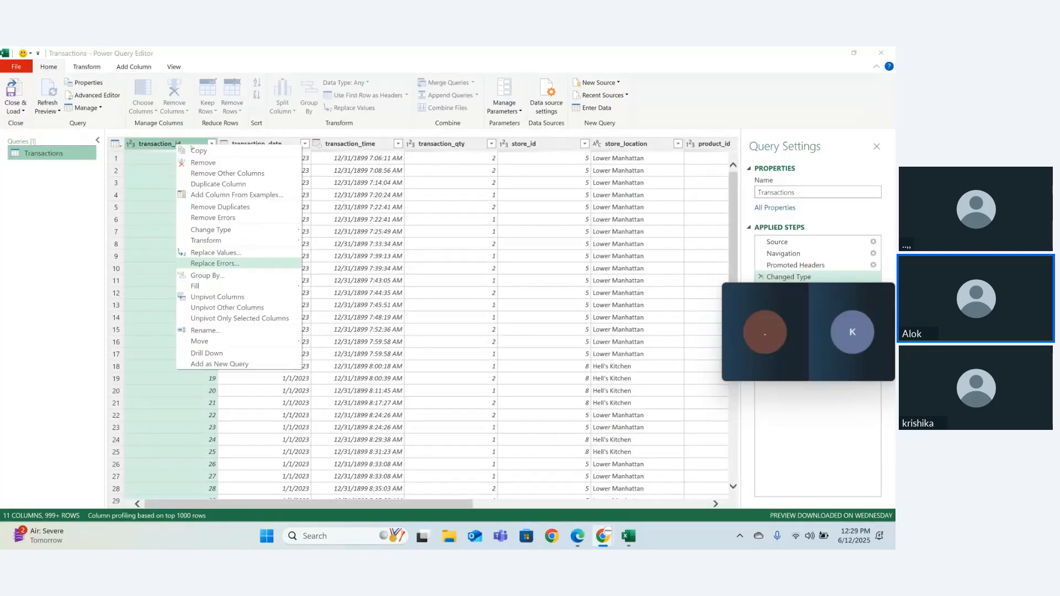
key("Escape")
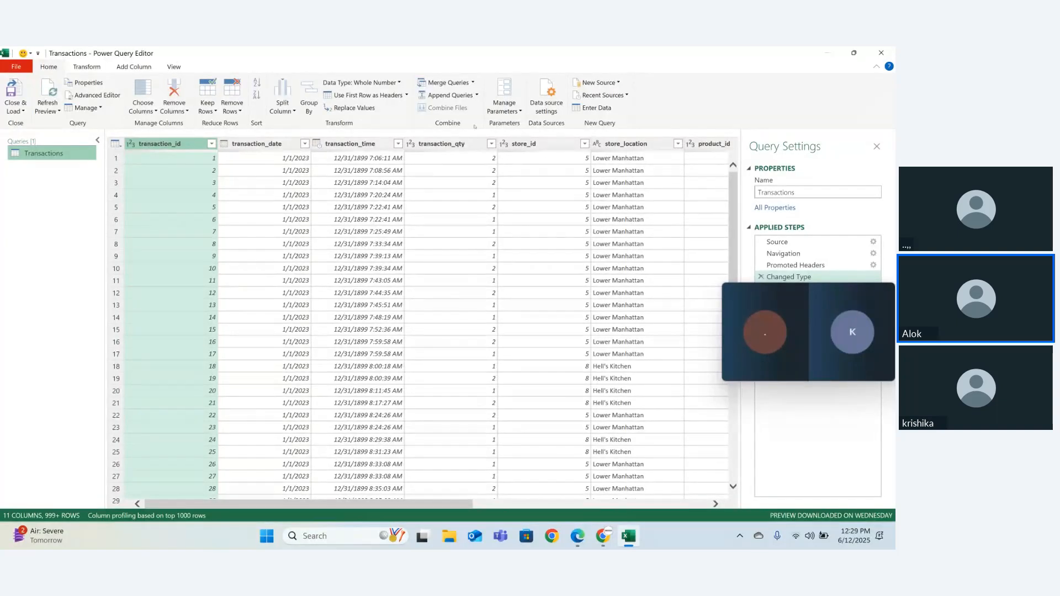
right_click(173, 144)
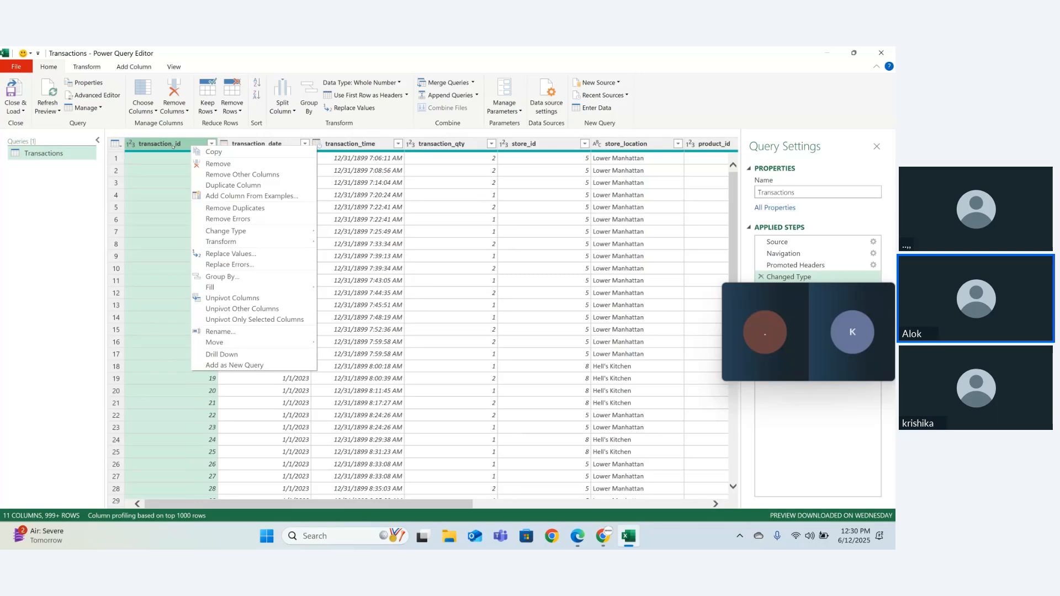
left_click(308, 104)
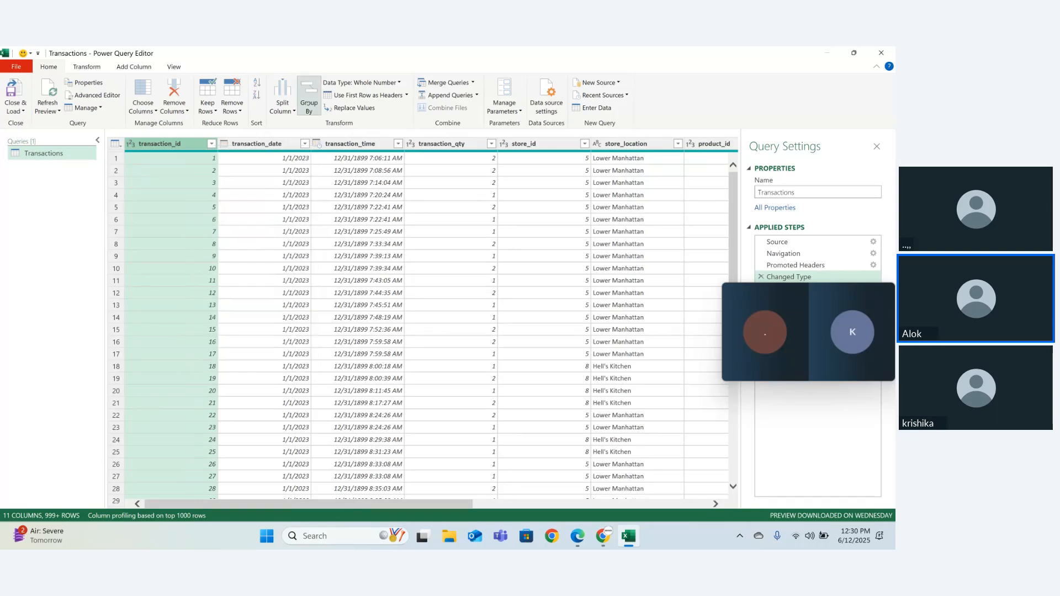
left_click(308, 104)
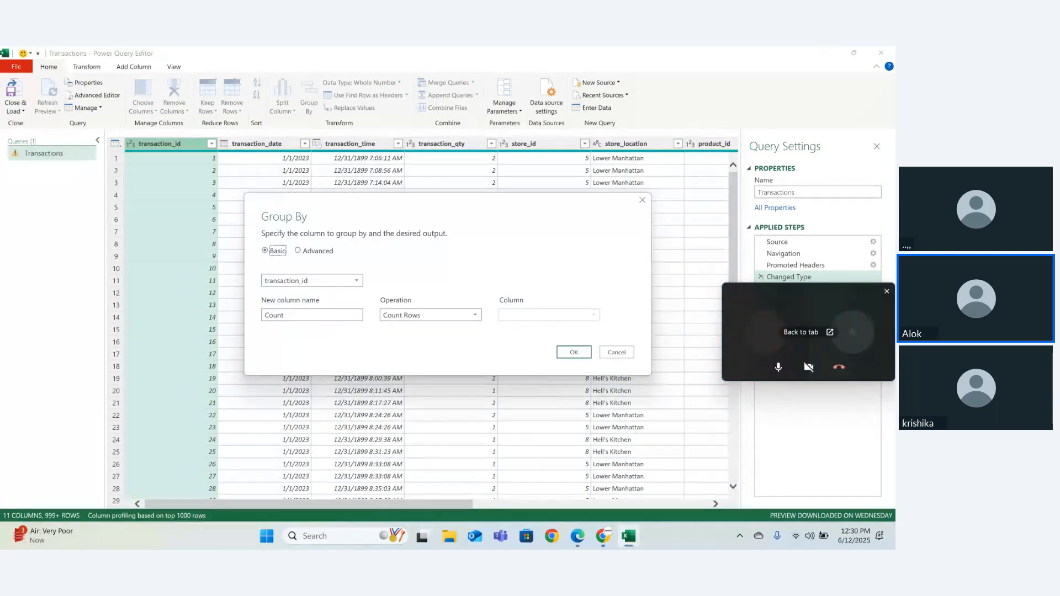
left_click(643, 200)
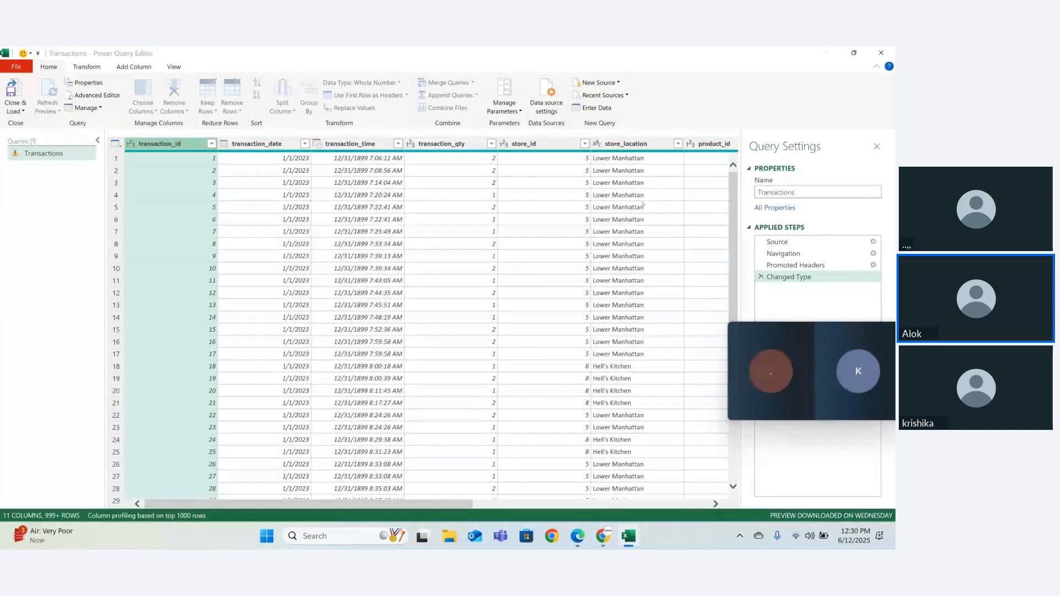
Remove the transaction_id column from the Transactions query and refresh the preview
right_click(167, 148)
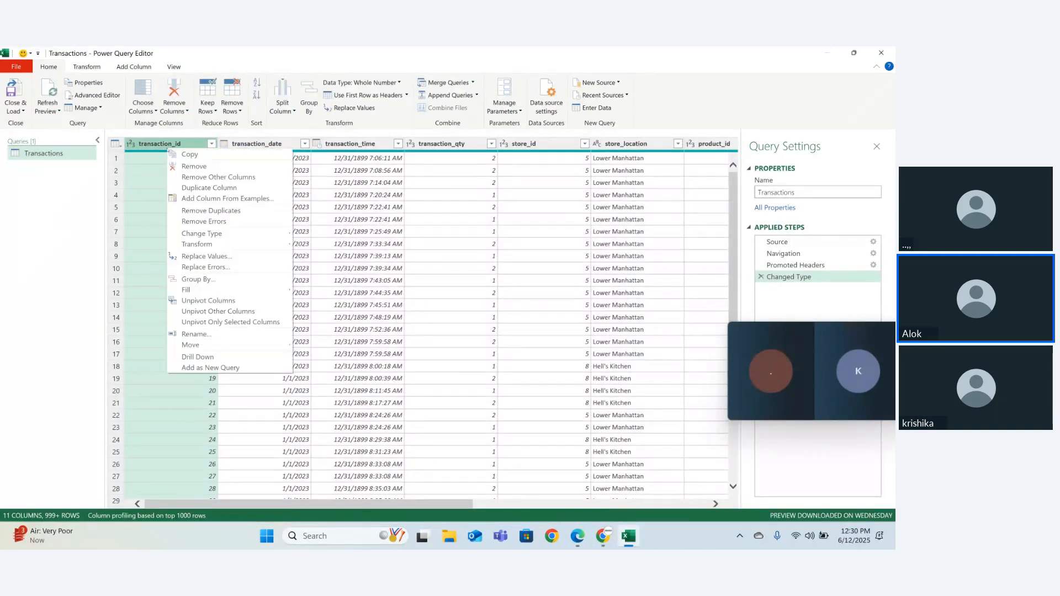
left_click(175, 166)
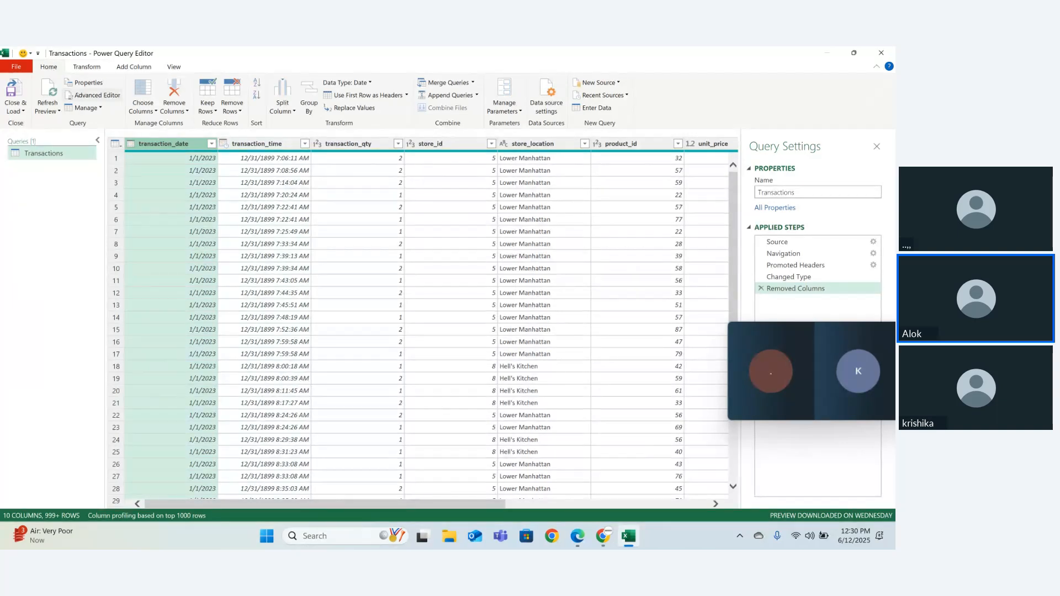
left_click(48, 95)
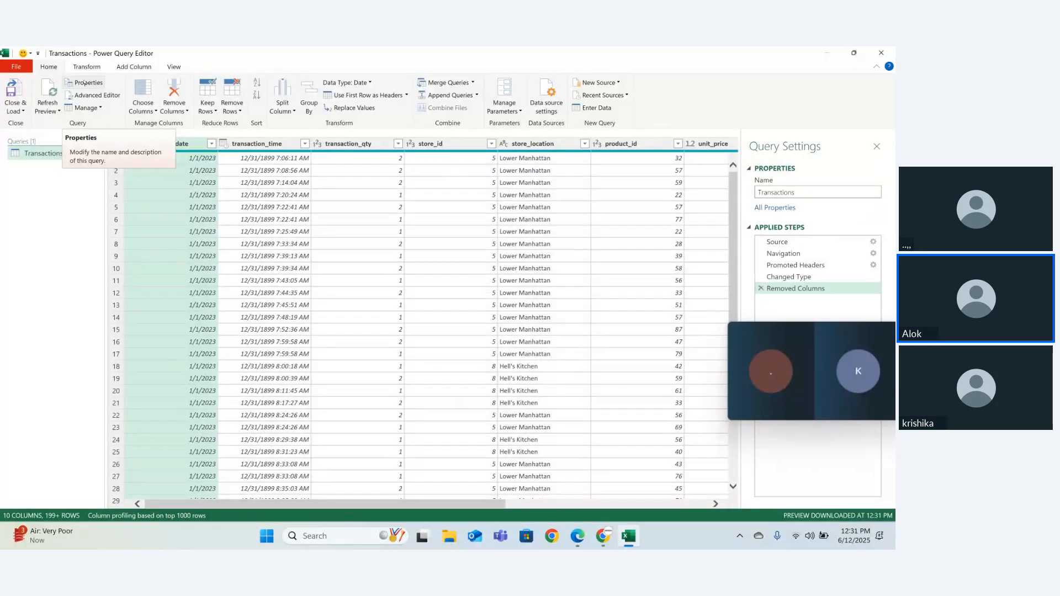
Examine the Removed Columns line of the Transactions query's code in the Advanced Editor and close the editor without changes
left_click(95, 97)
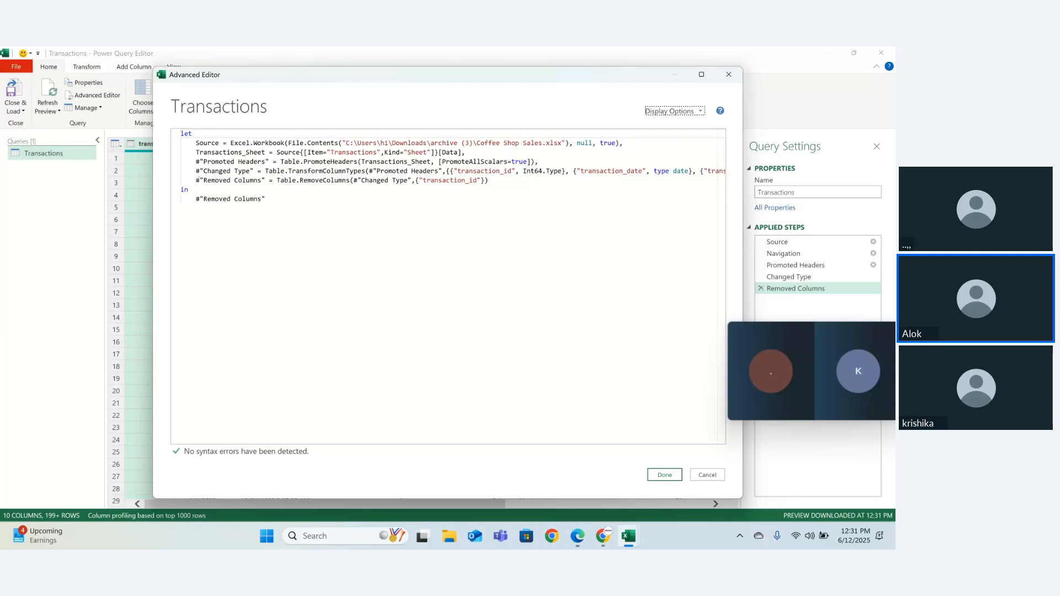
left_click_drag(197, 180, 488, 181)
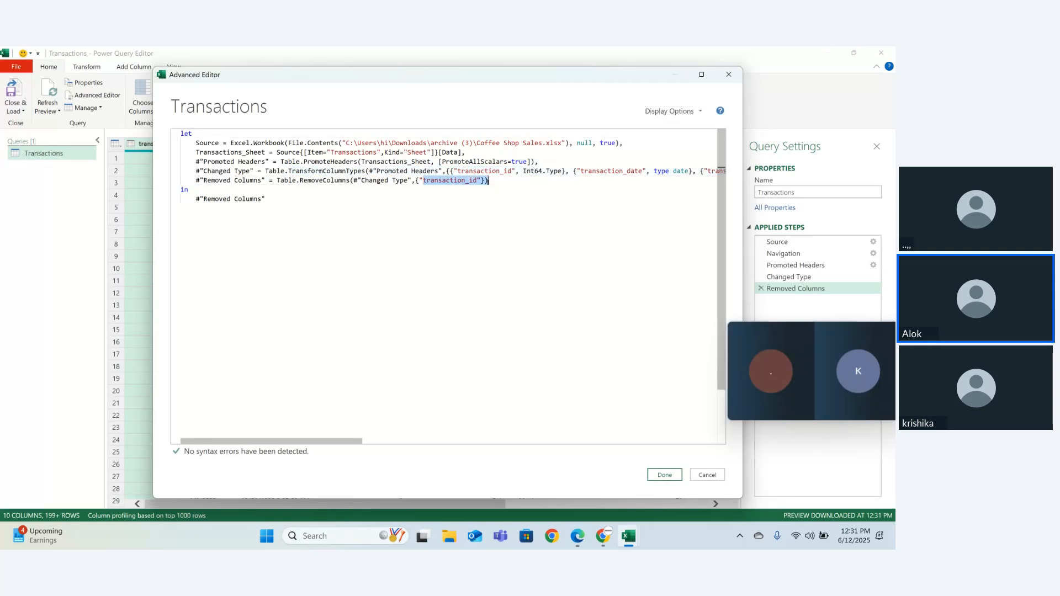
left_click(489, 181)
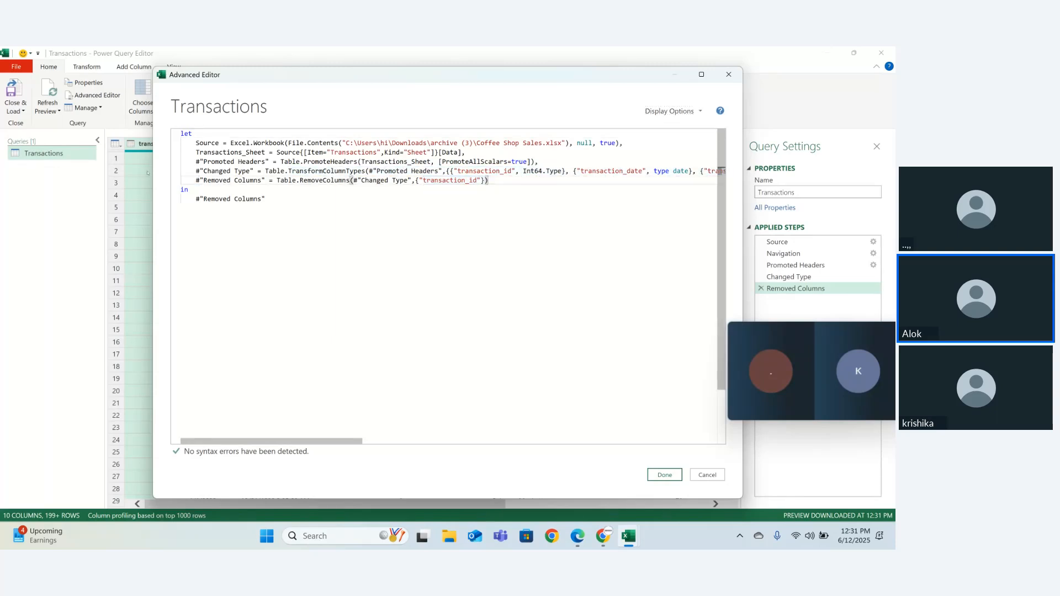
left_click(195, 183)
left_click(265, 180, "shift")
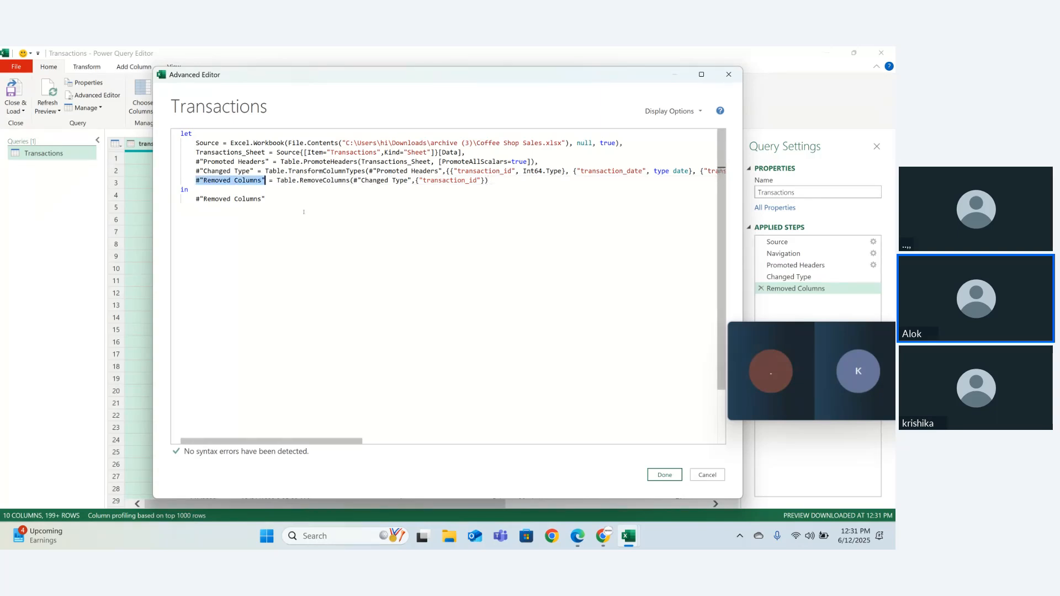
left_click(304, 212)
left_click(488, 180)
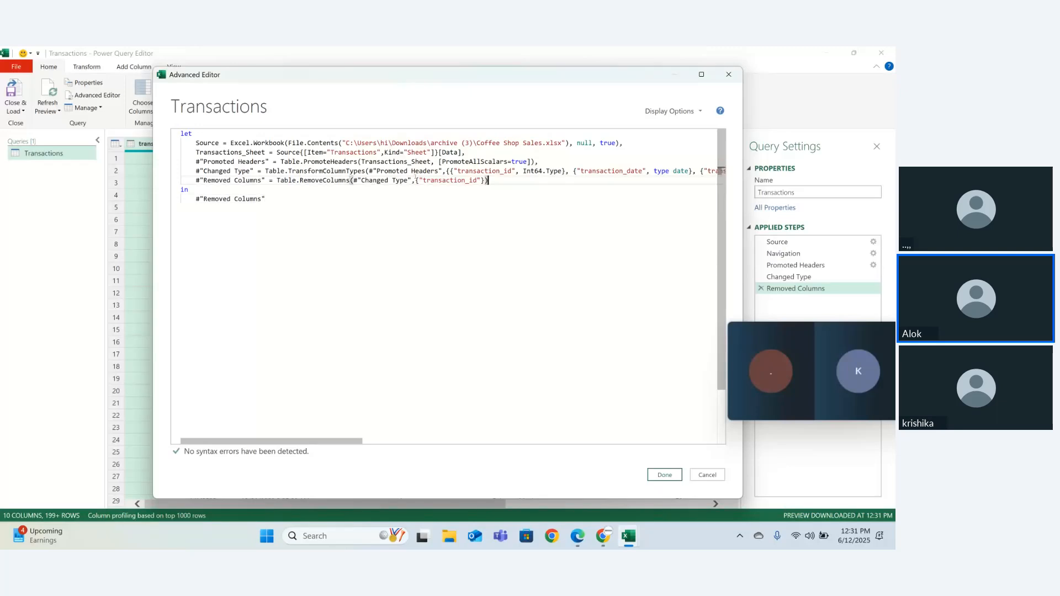
left_click(412, 181, "shift")
left_click(454, 229)
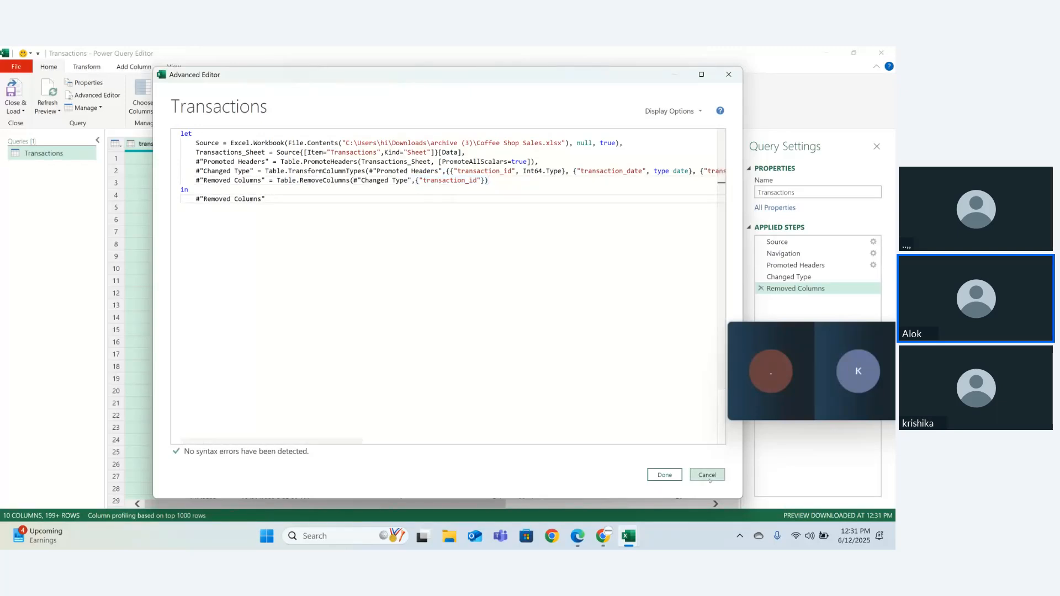
left_click(708, 476)
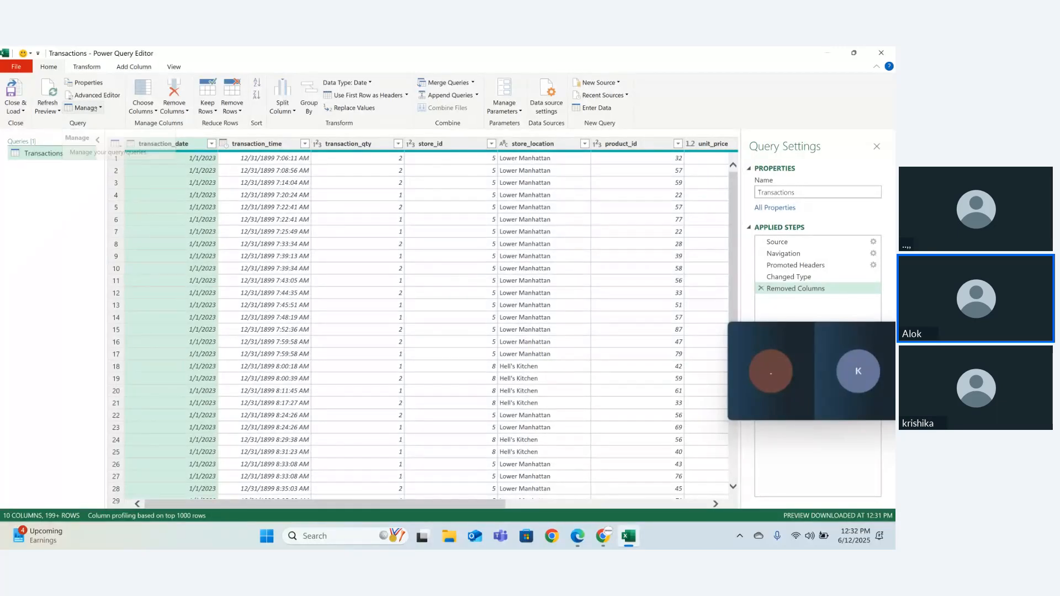
Duplicate the Transactions query and rename the copy as TransactionDuplicate (2)
left_click(88, 108)
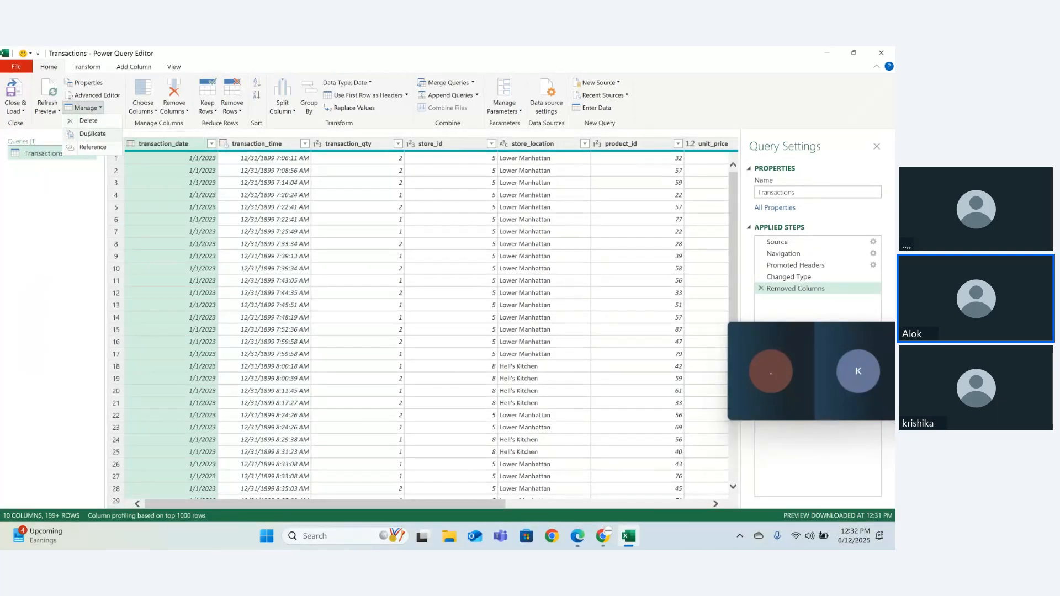
left_click(90, 134)
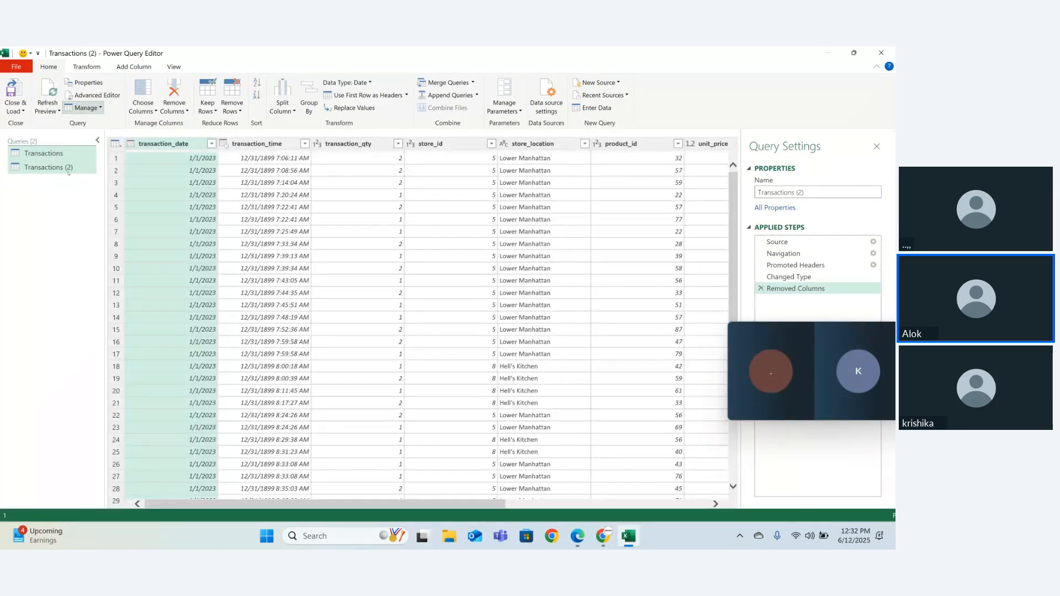
double_click(63, 167)
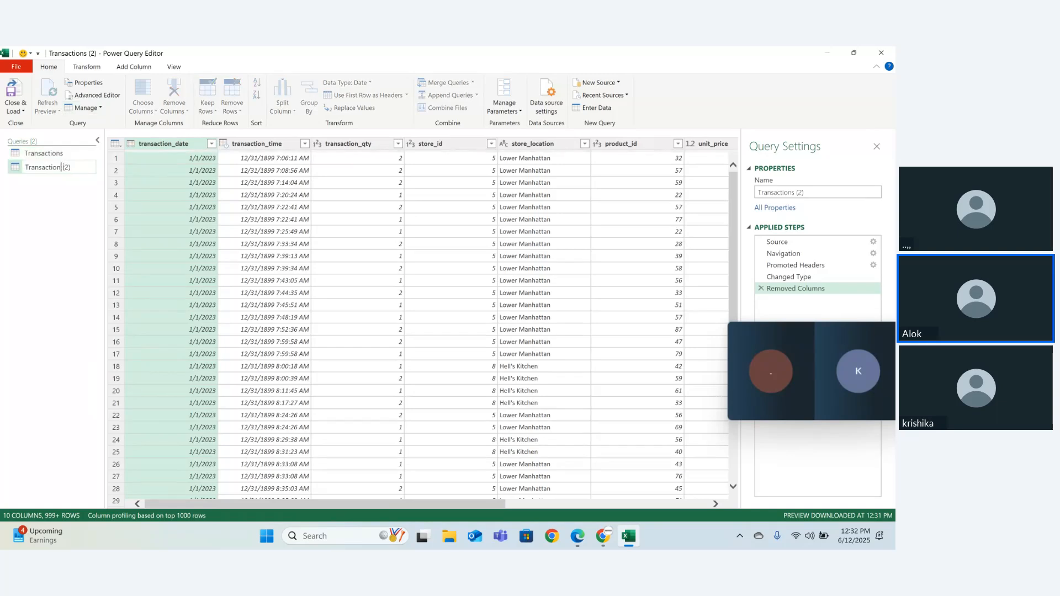
type("Duplicate")
key("Return")
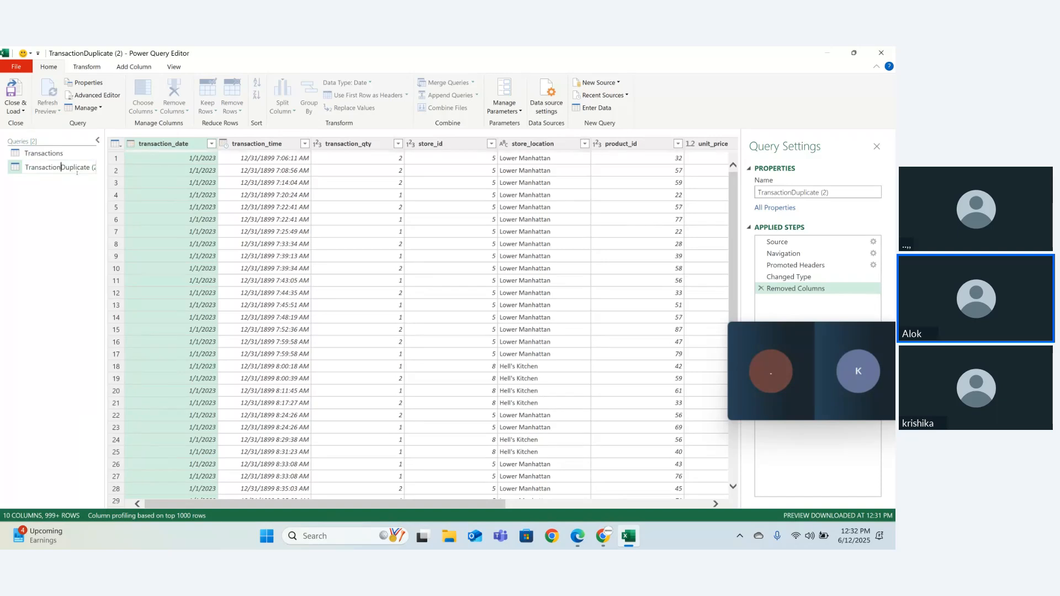
key("super+a")
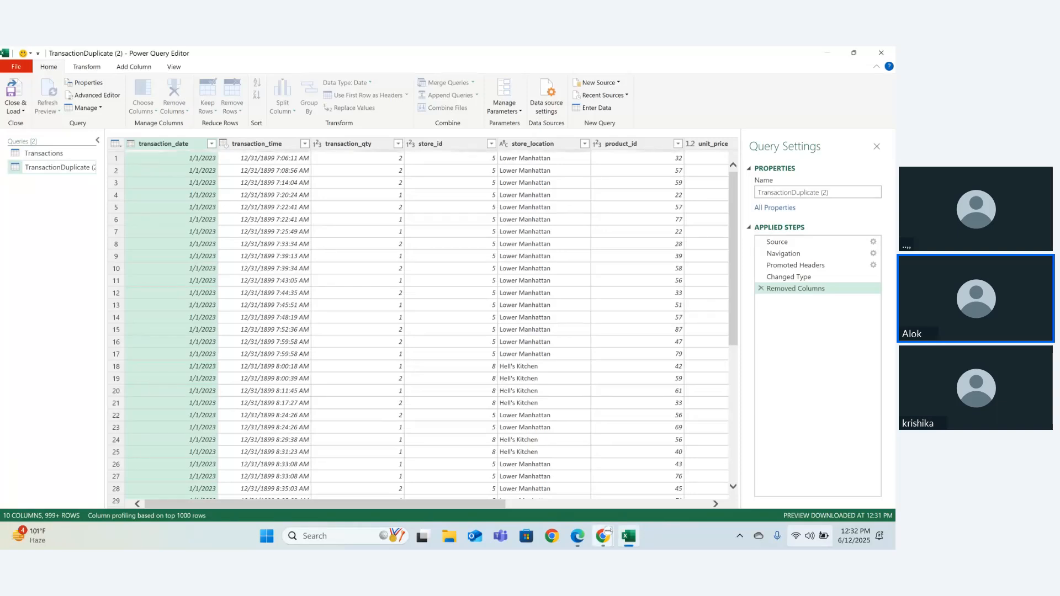
mouse_move(608, 531)
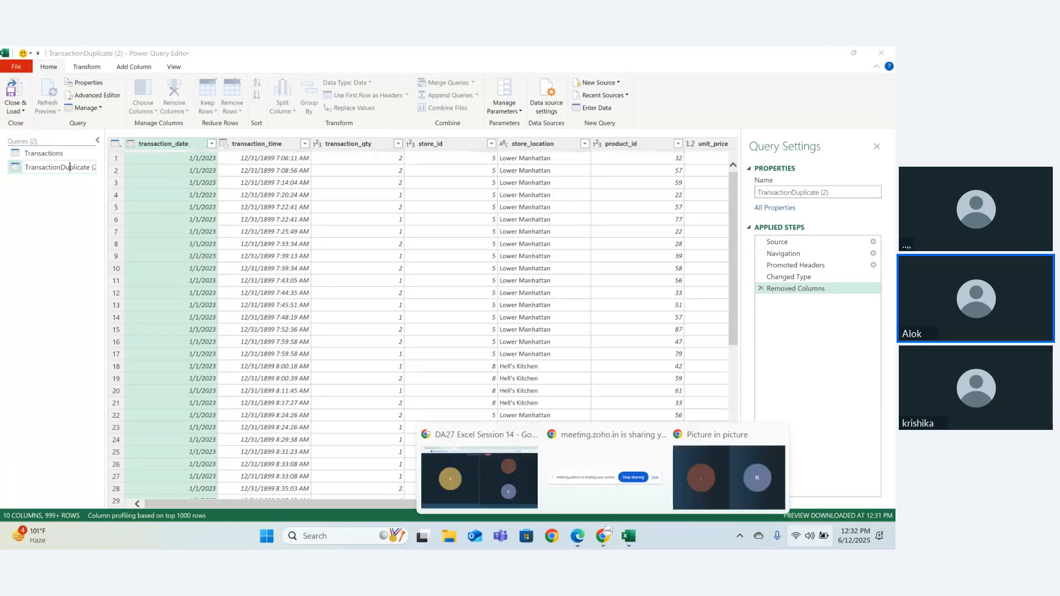
left_click(567, 473)
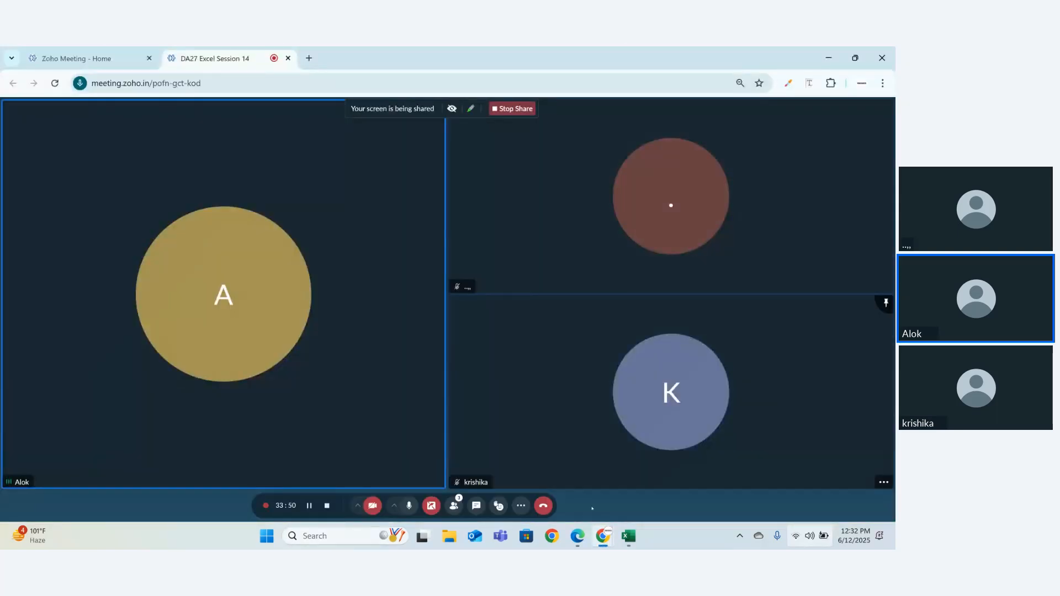
left_click(627, 537)
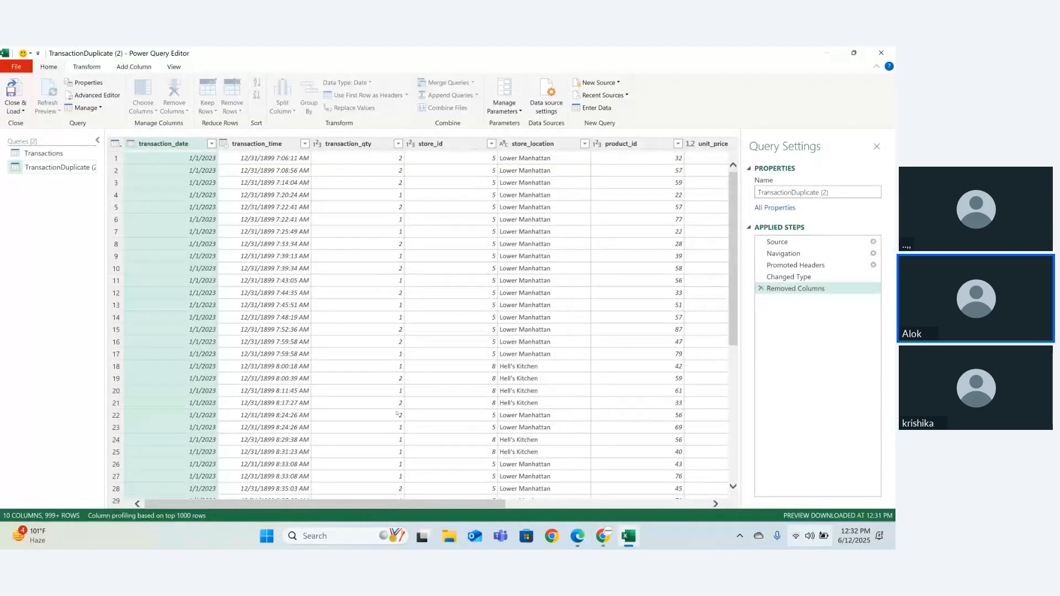
Rename the copied query as Duplicate
left_click(73, 168)
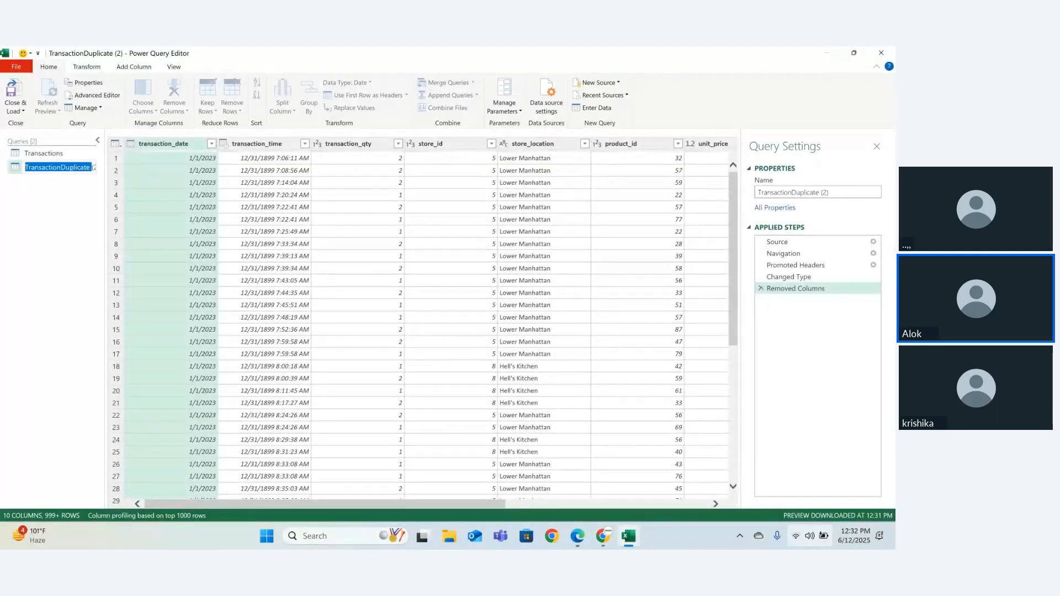
double_click(73, 167)
type("Du")
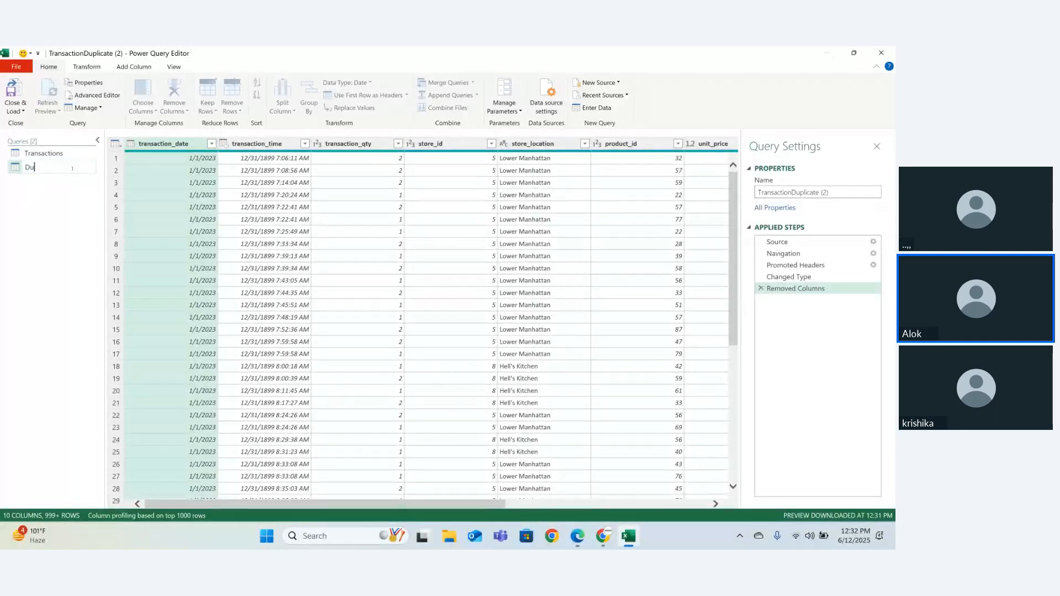
type("plicate")
key("Return")
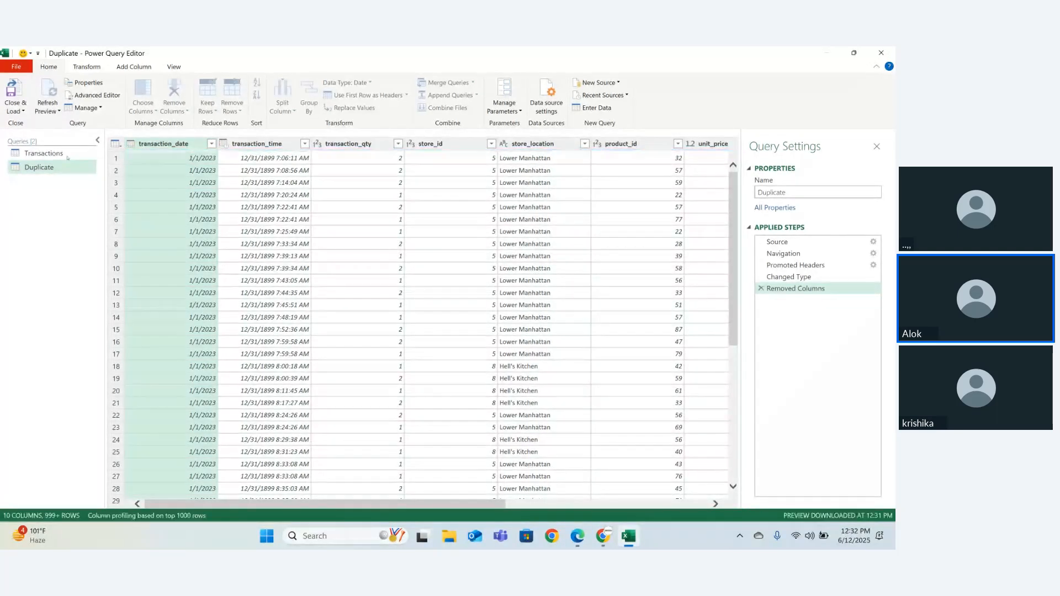
Remove the transaction_time column from the Transactions query and display the Duplicate query for comparison
left_click(66, 154)
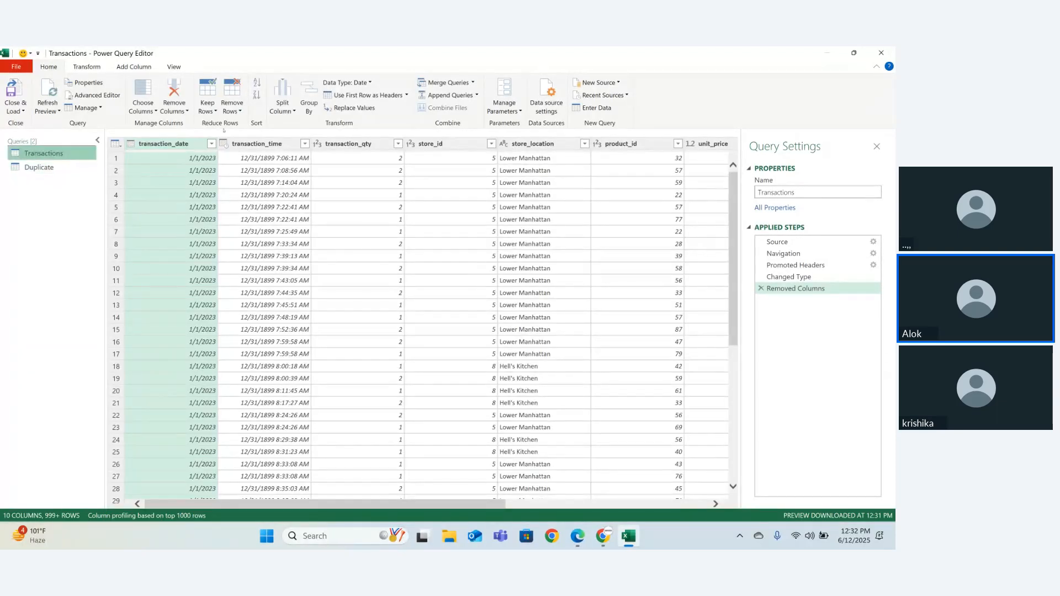
left_click(274, 145)
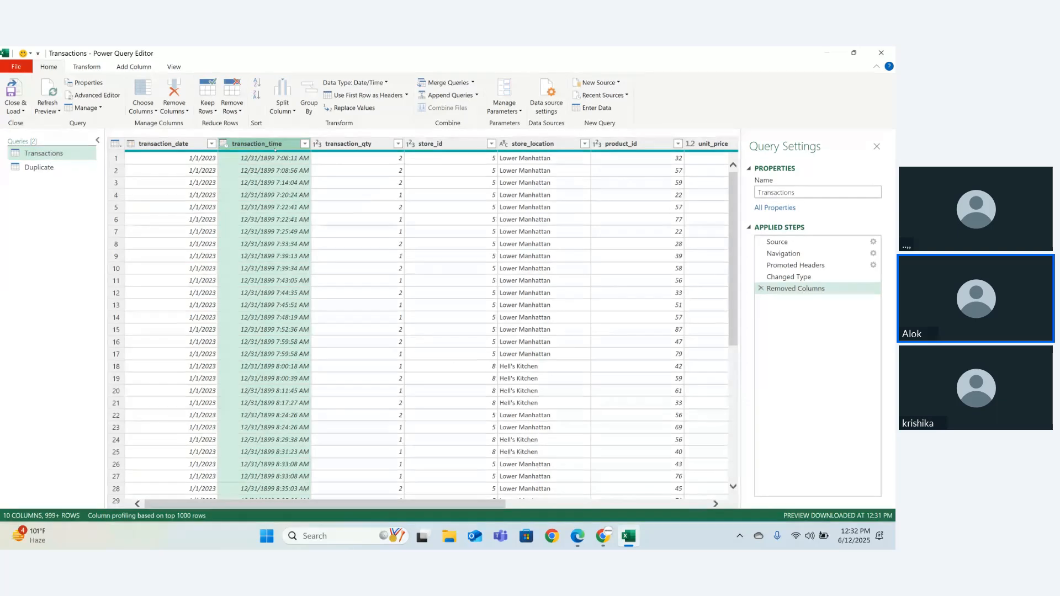
right_click(274, 144)
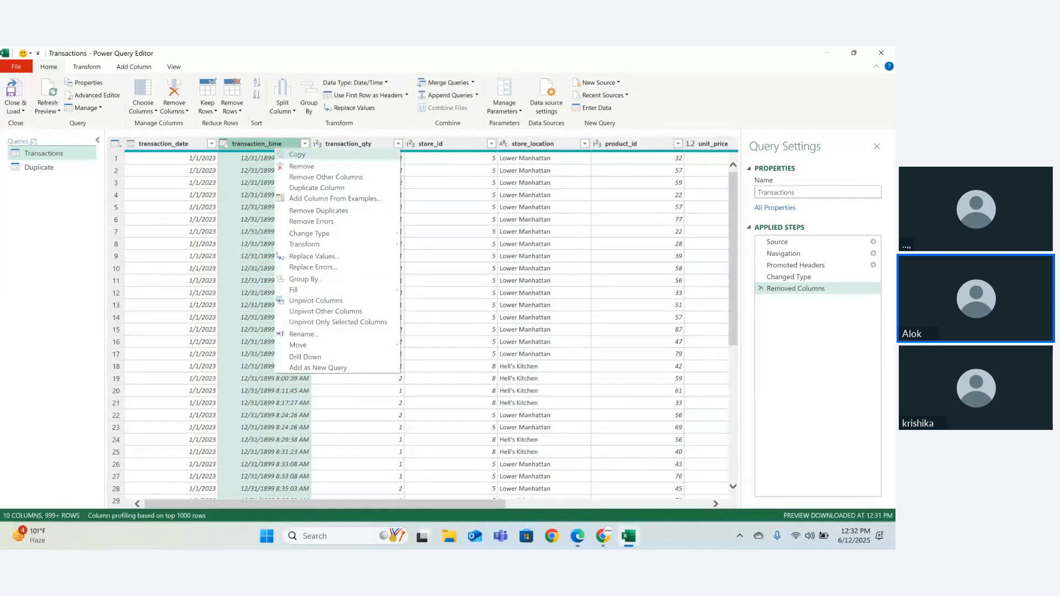
key("Escape")
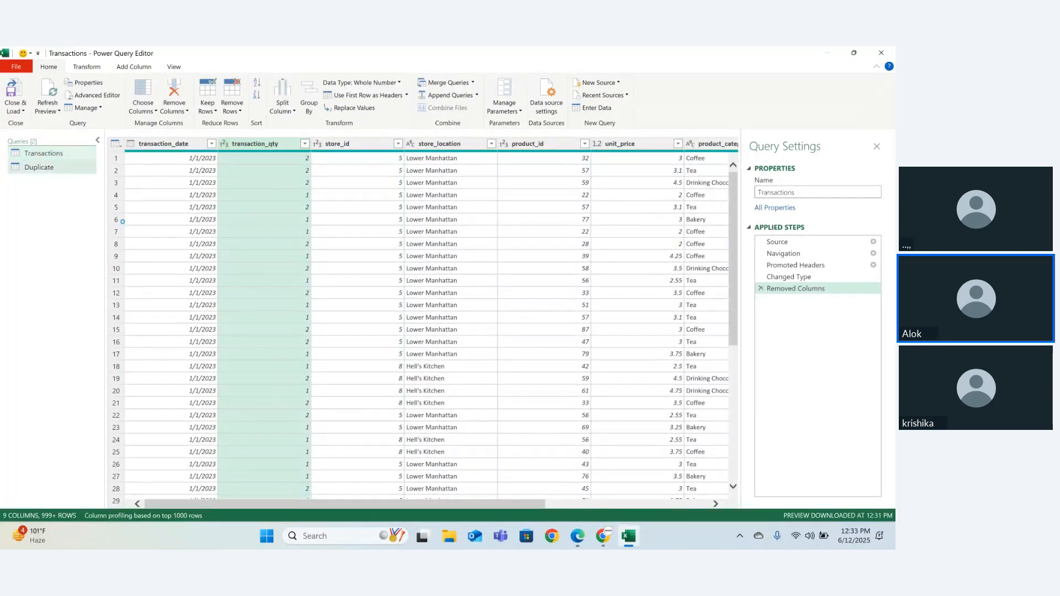
left_click(39, 167)
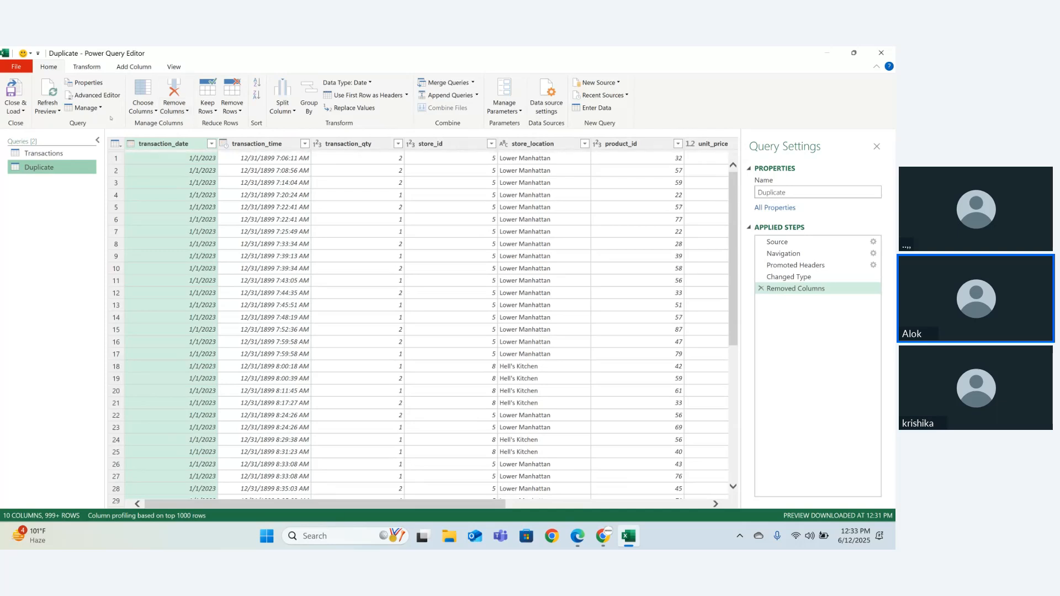
Create a reference of the Duplicate query and rename it as reference
left_click(84, 107)
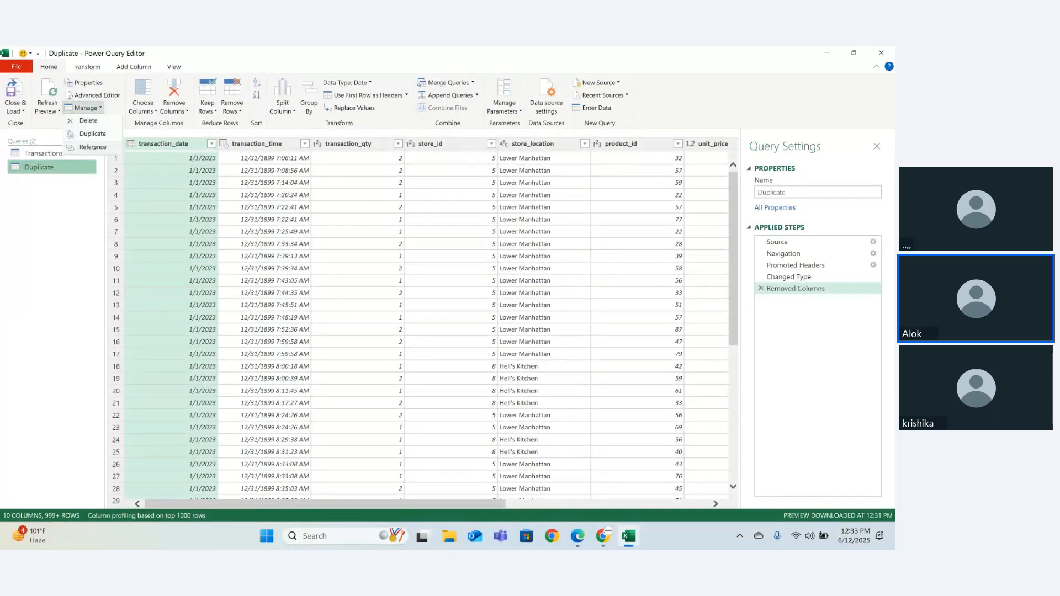
left_click(92, 146)
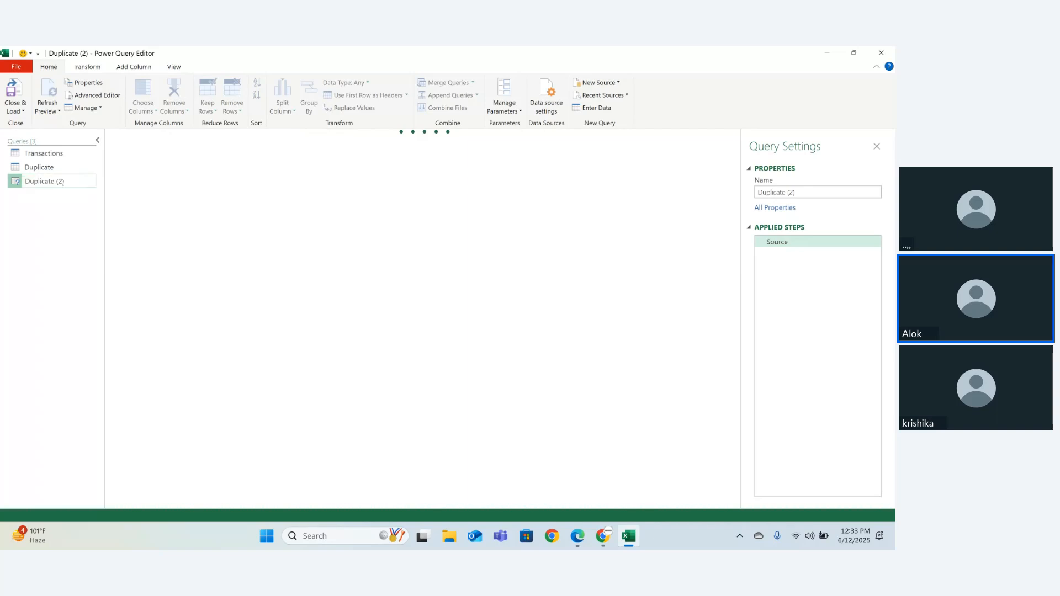
double_click(63, 184)
type("reference")
key("Return")
left_click(63, 185)
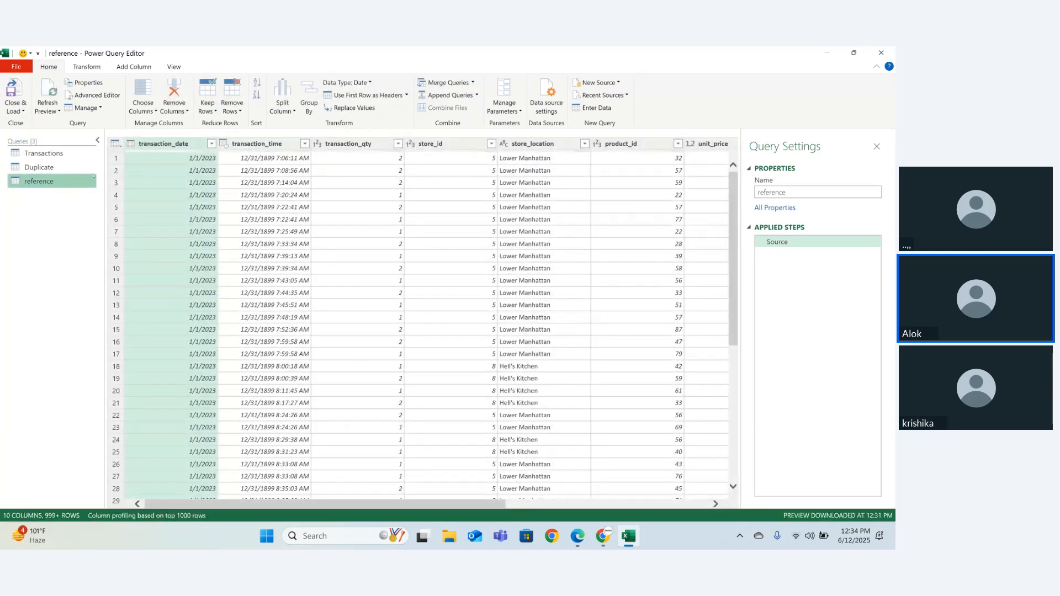
Remove the store_location column from the Duplicate query and display the reference query for comparison
left_click(51, 167)
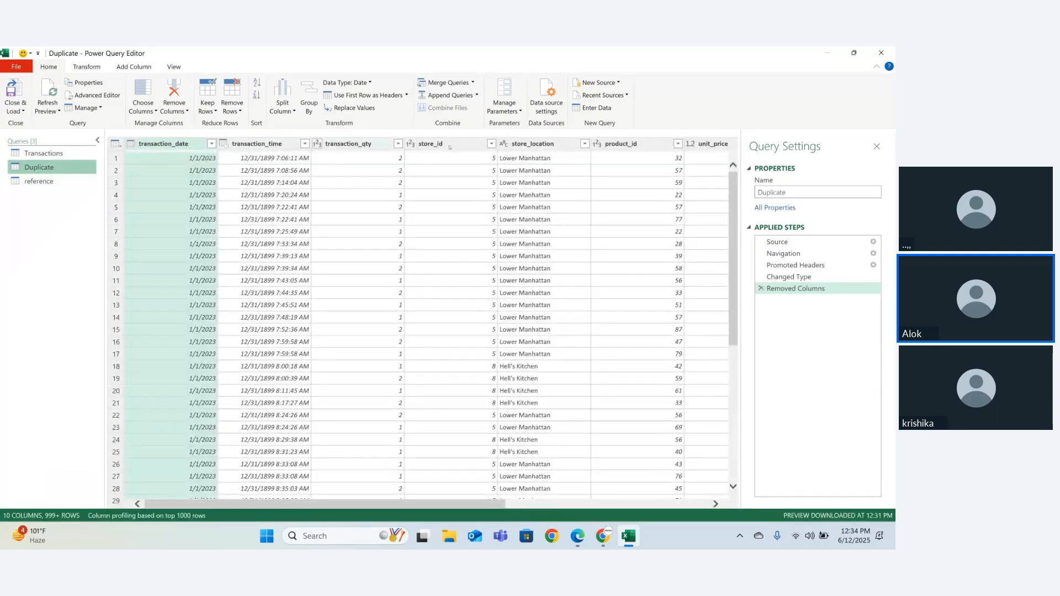
left_click(533, 144)
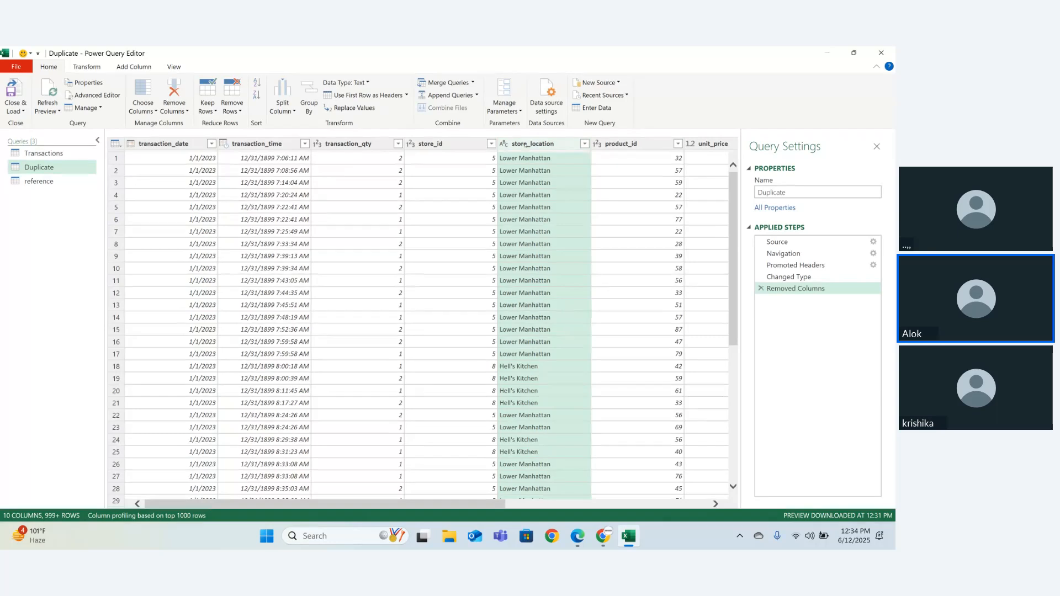
right_click(524, 143)
left_click(538, 160)
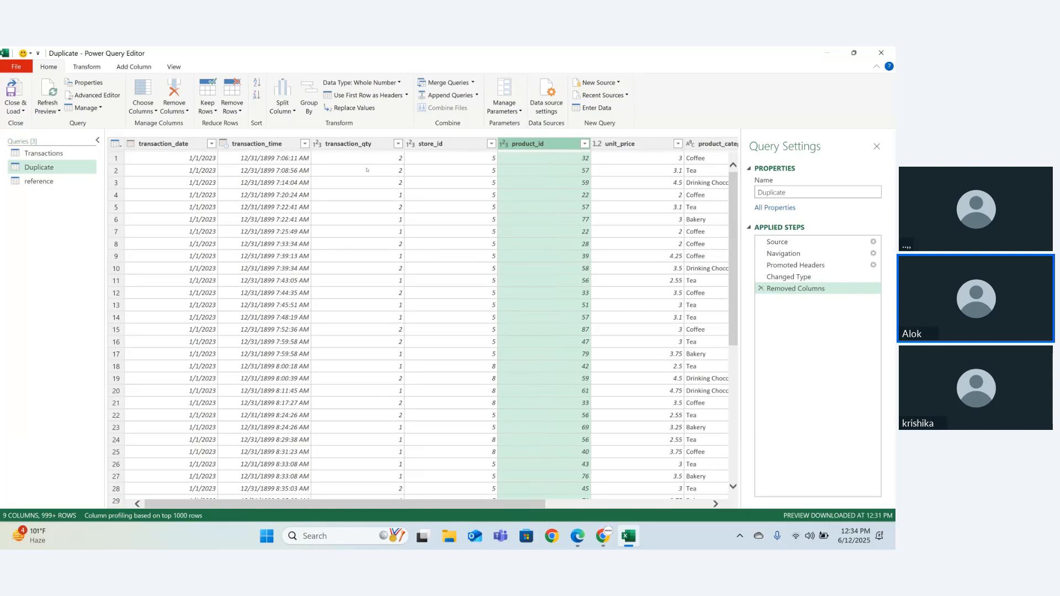
left_click(54, 180)
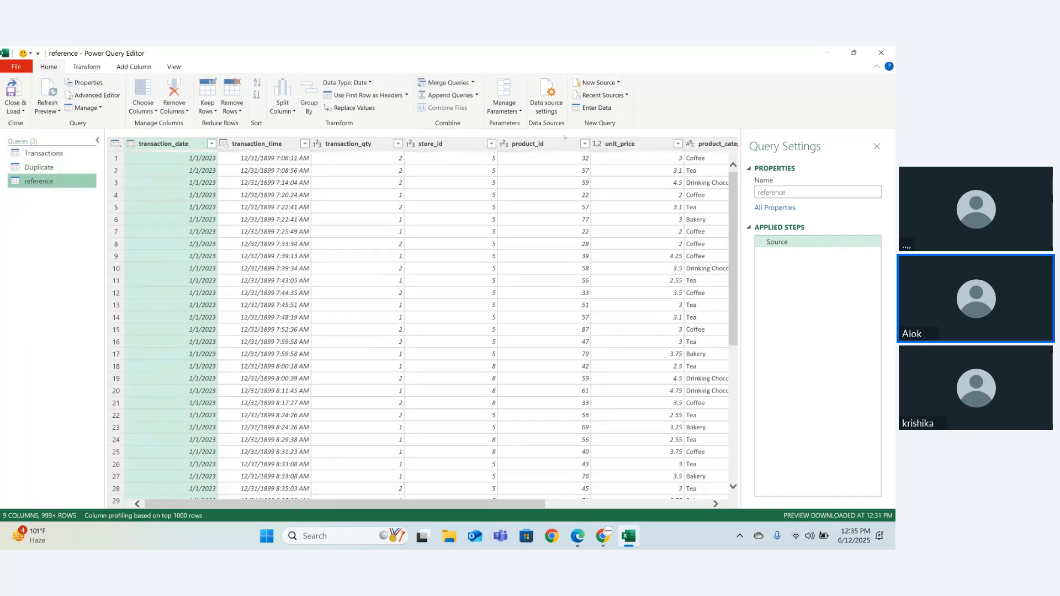
Delete the reference query and confirm its deletion
left_click(100, 108)
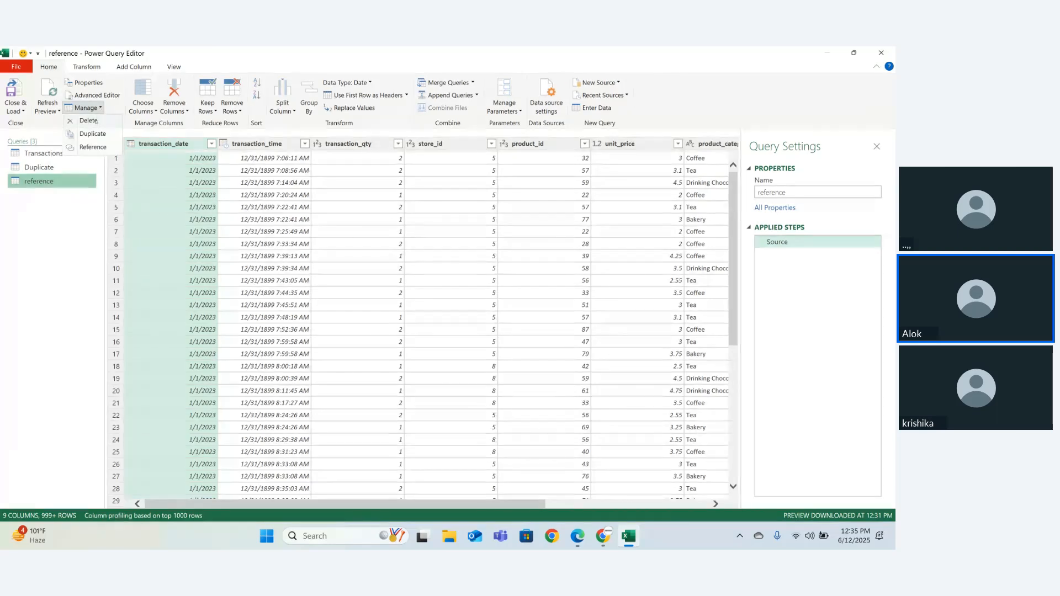
left_click(95, 121)
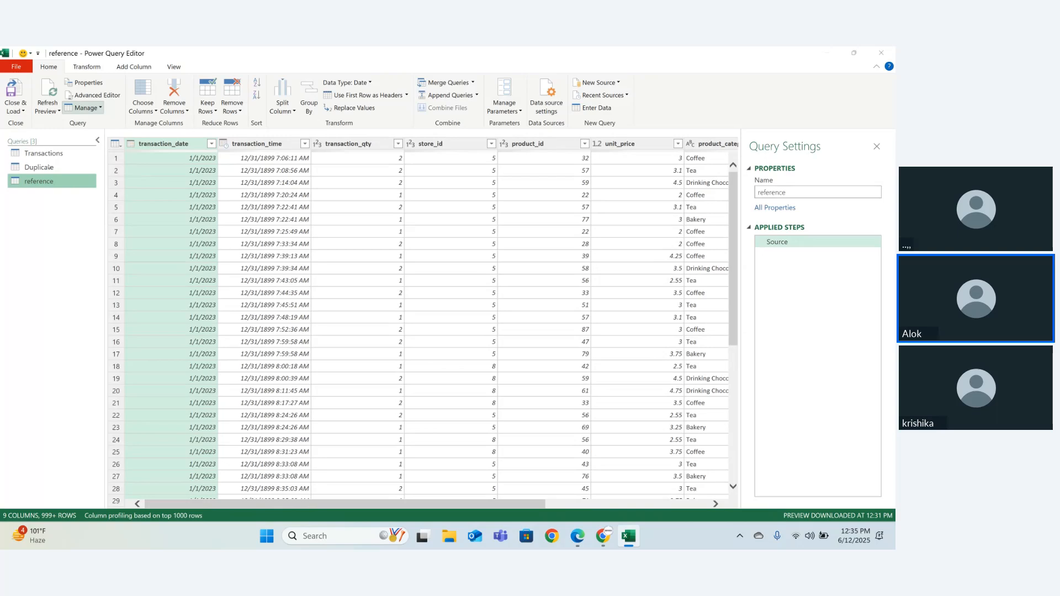
key("Delete")
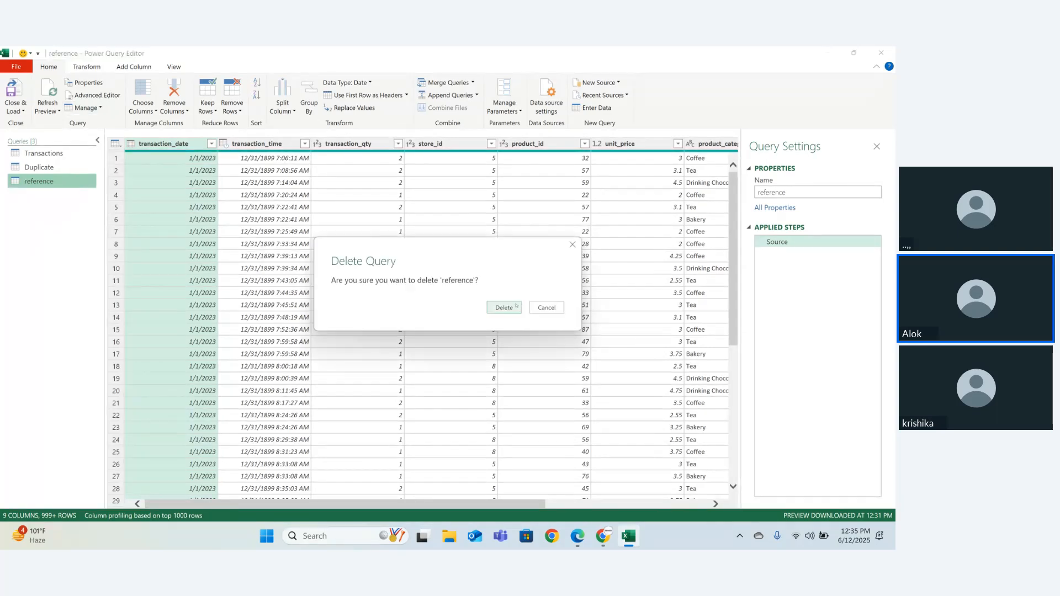
left_click(516, 306)
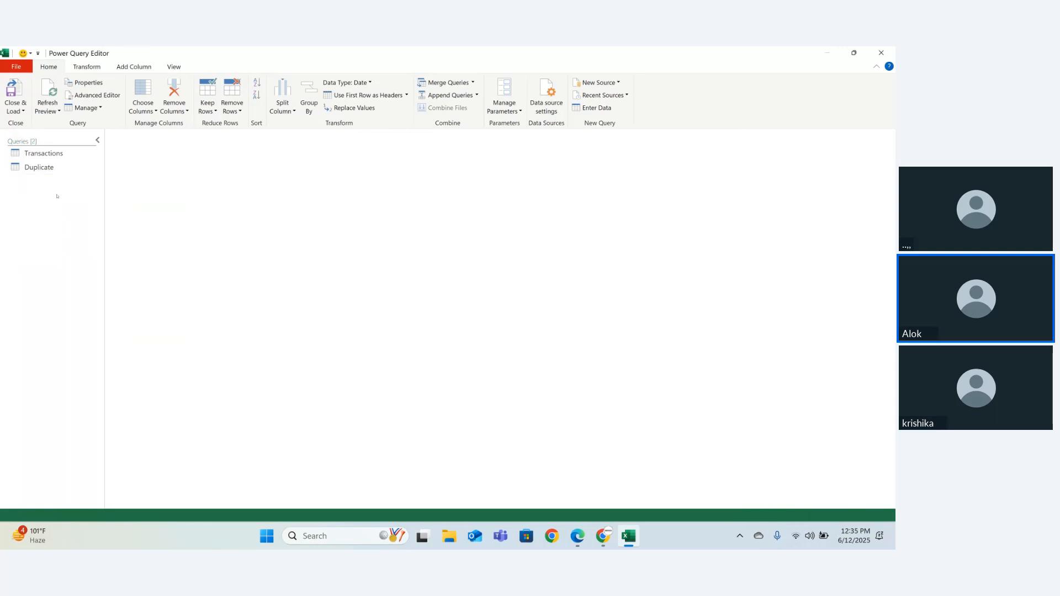
Delete the Duplicate query, leaving only the Transactions query in the editor
left_click(50, 171)
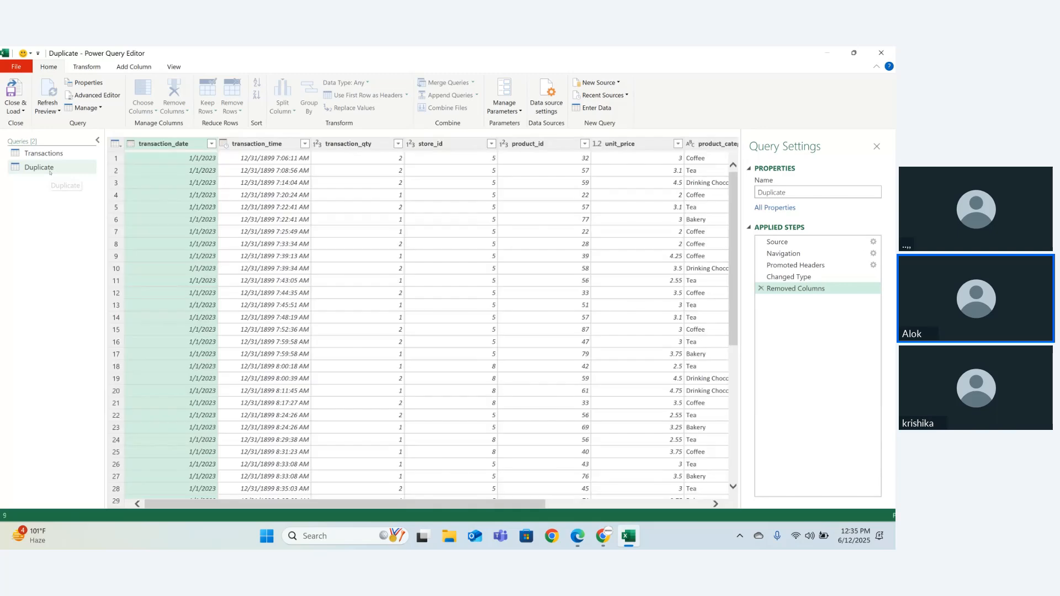
double_click(50, 168)
right_click(50, 172)
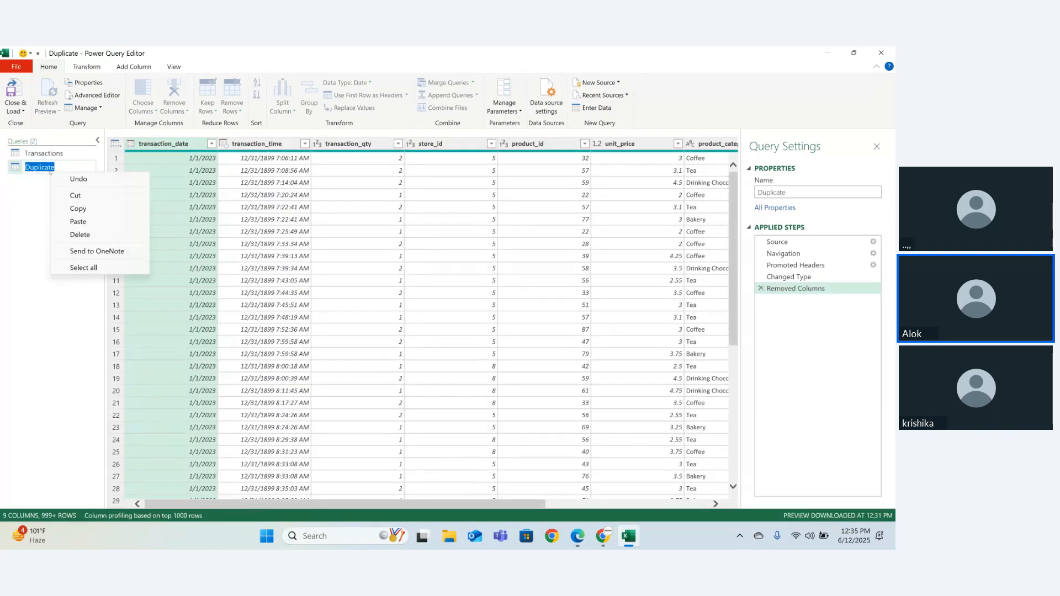
left_click(25, 199)
left_click(56, 168)
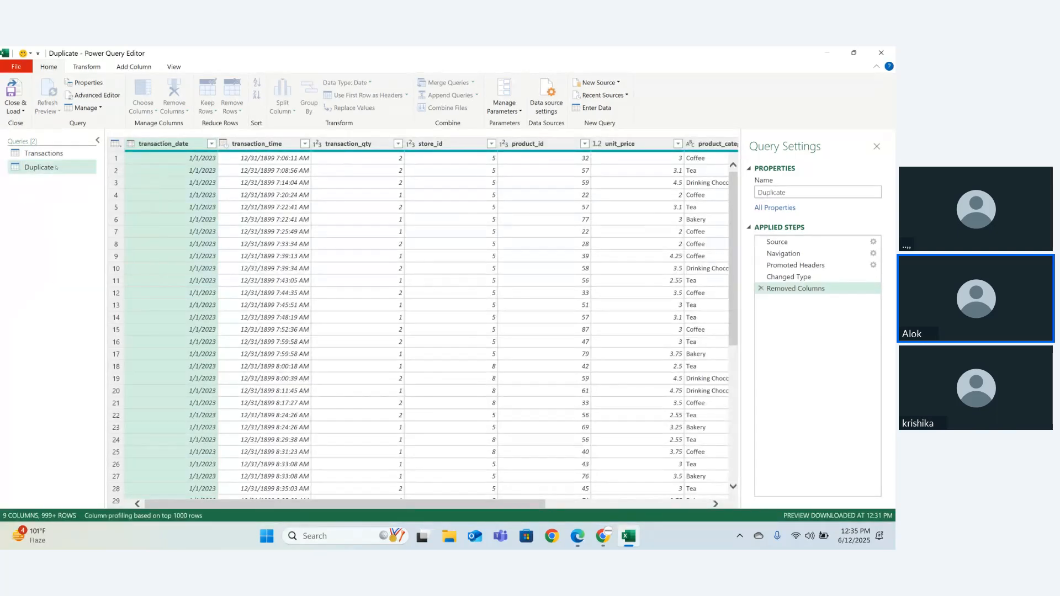
right_click(57, 168)
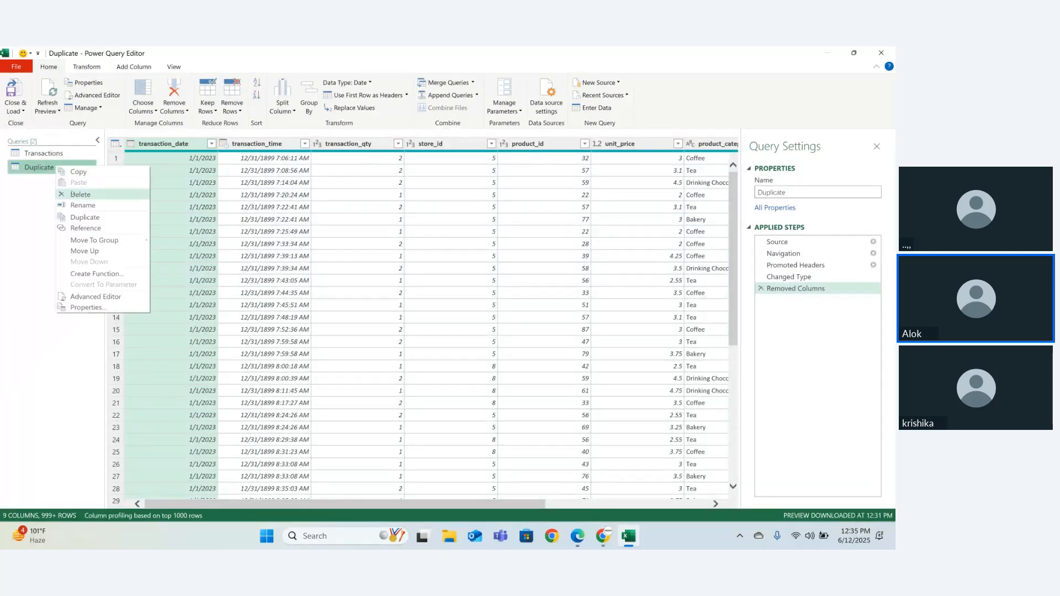
left_click(74, 195)
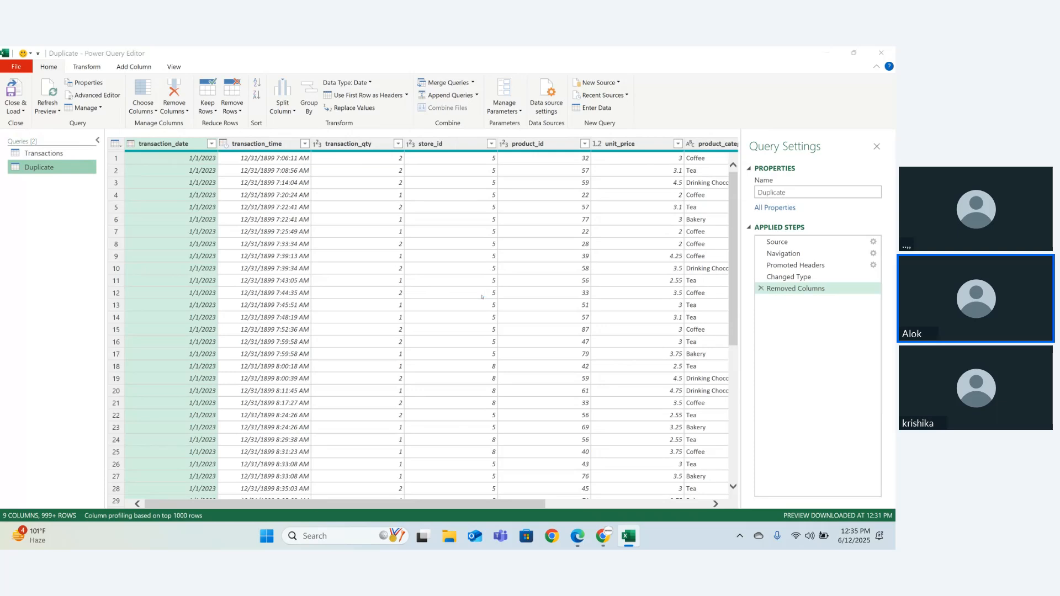
left_click(503, 308)
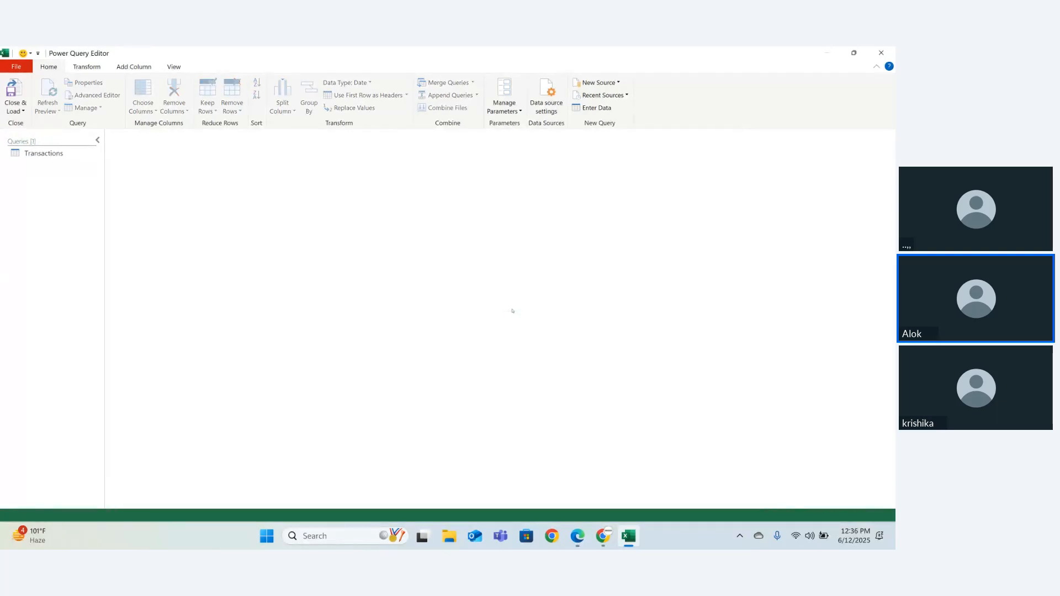
Delete the Removed Columns applied step from the Transactions query to restore its columns
left_click(40, 148)
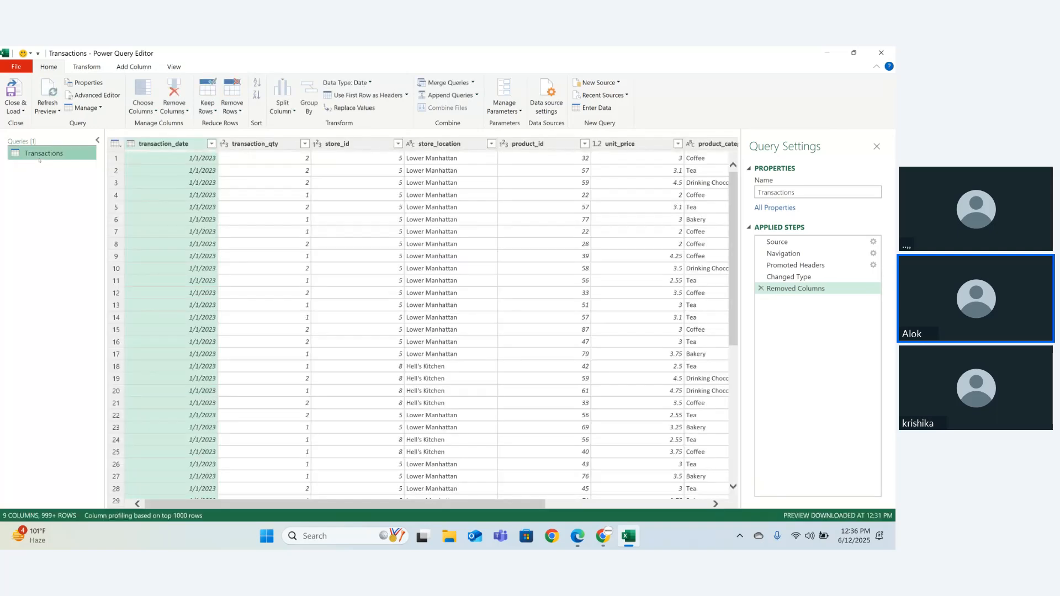
left_click(762, 288)
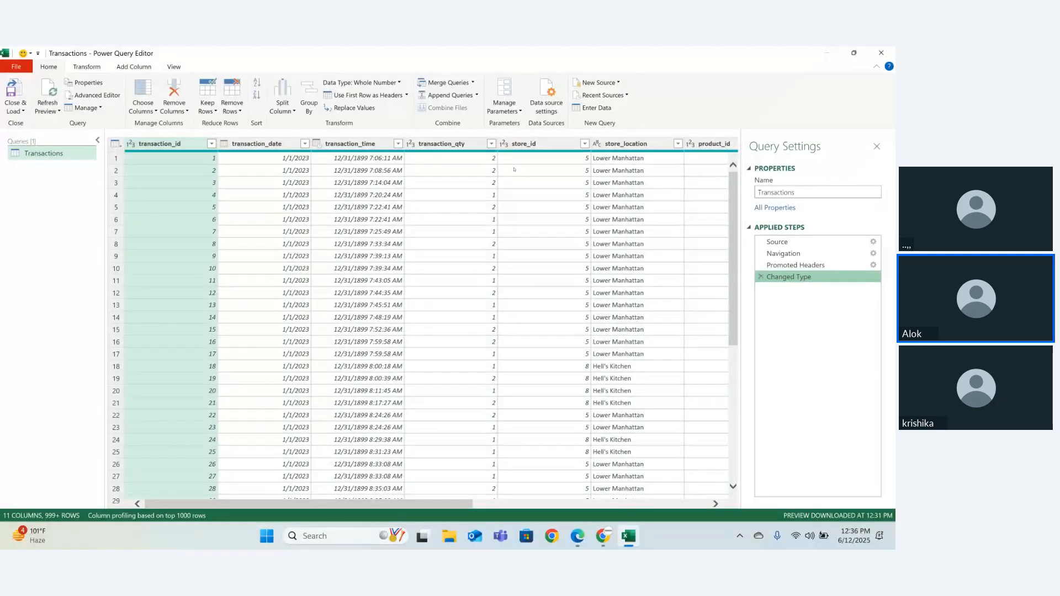
Examine the data types of the transaction_id, transaction_date and transaction_time columns and the available type options
left_click(514, 169)
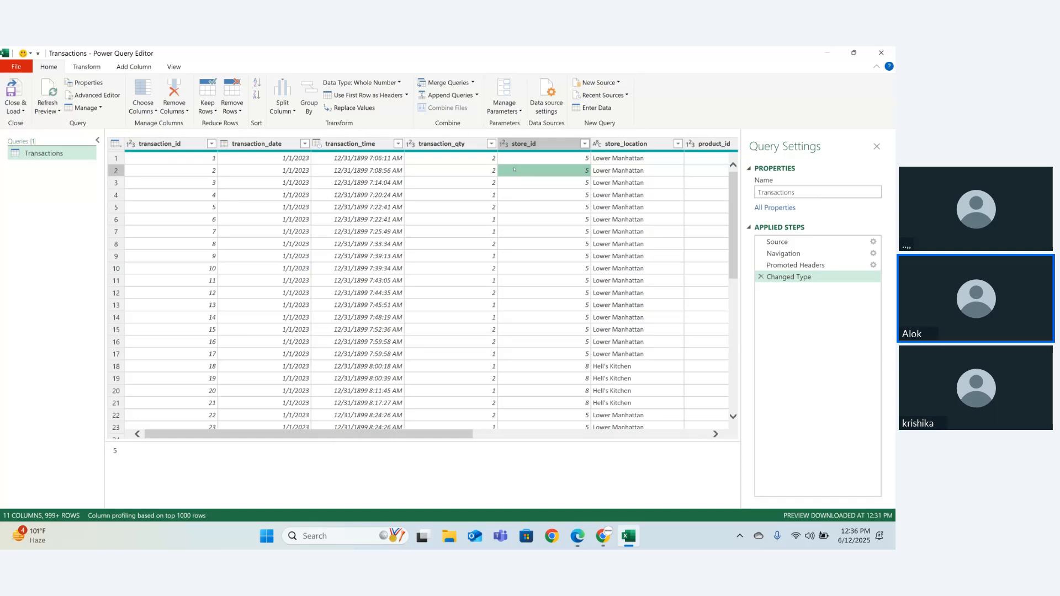
left_click(171, 145)
right_click(171, 146)
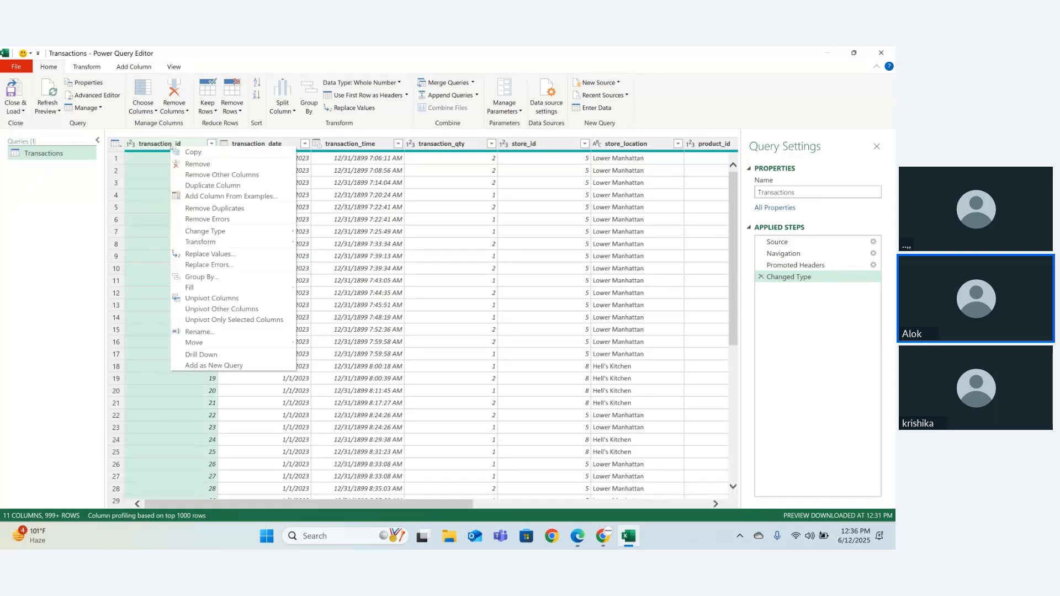
left_click(151, 144)
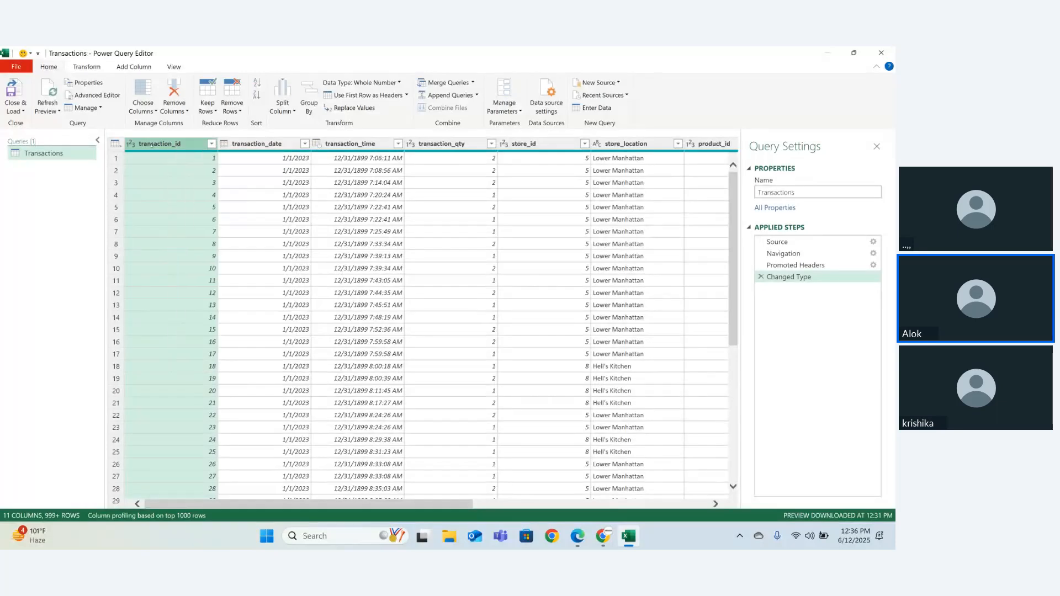
left_click(255, 144)
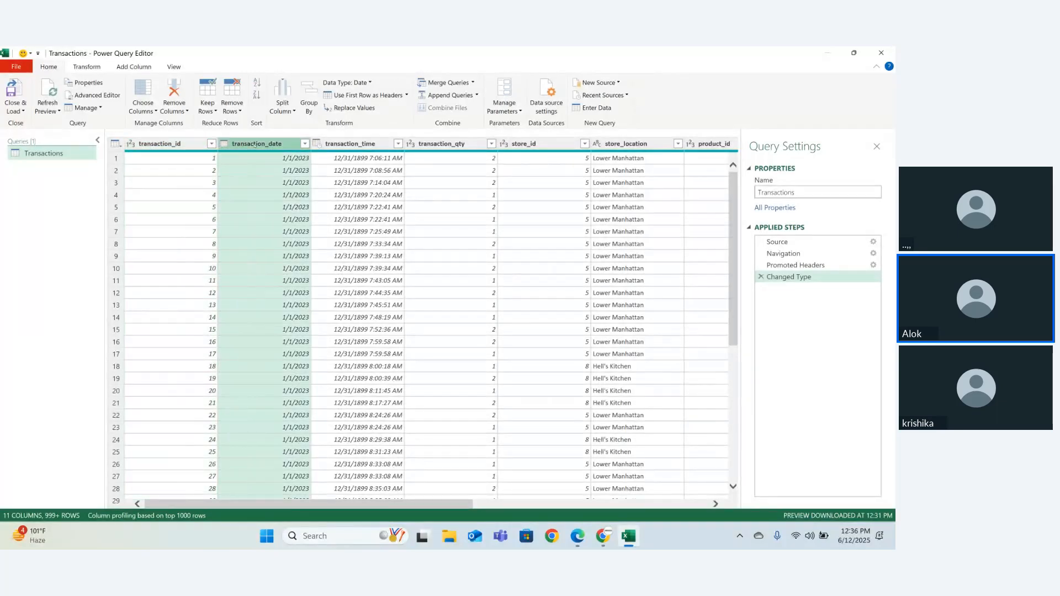
left_click(348, 144)
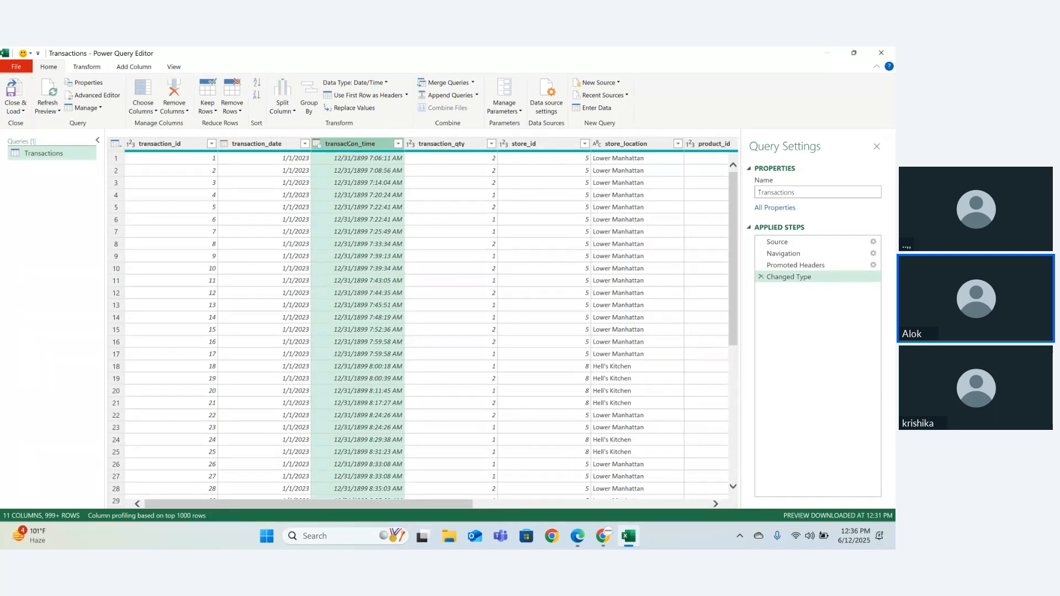
left_click(386, 83)
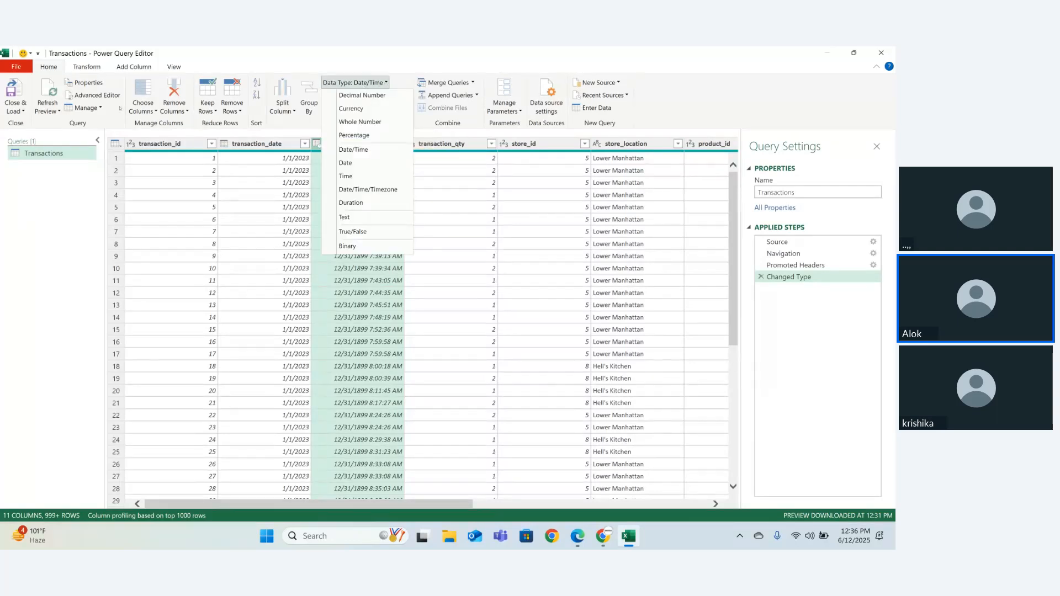
left_click(150, 110)
Keep only the unit_price and product_category columns in the Transactions query and delete the resulting Removed Other Columns step
left_click(150, 110)
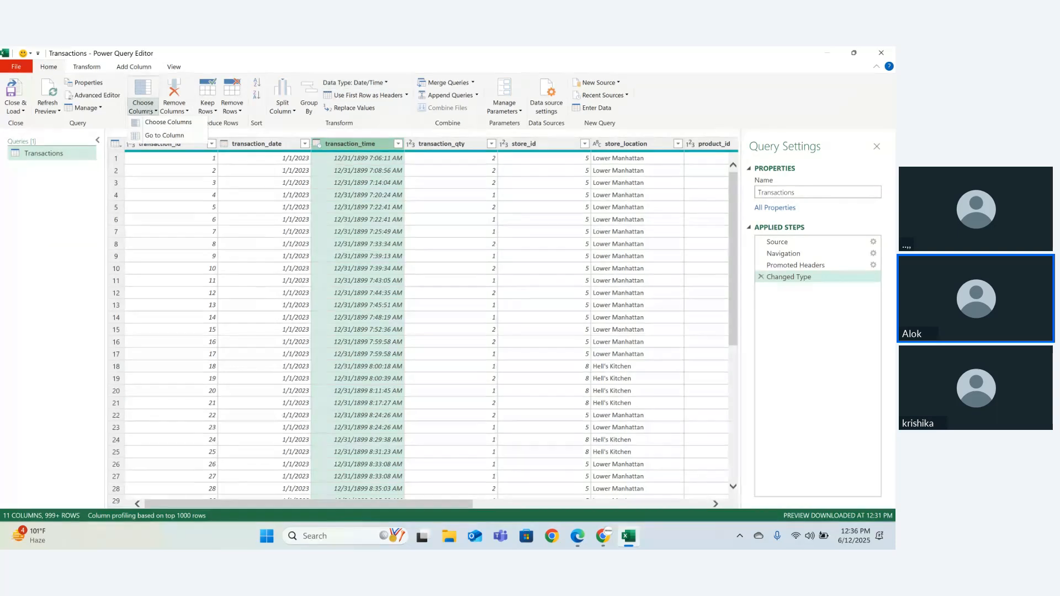
left_click(153, 124)
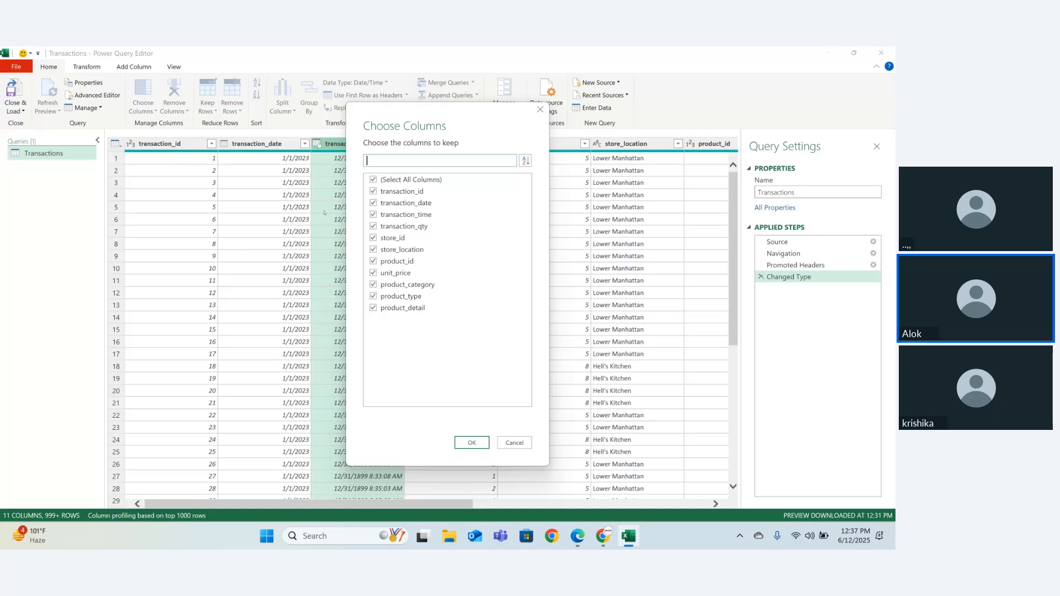
left_click(373, 180)
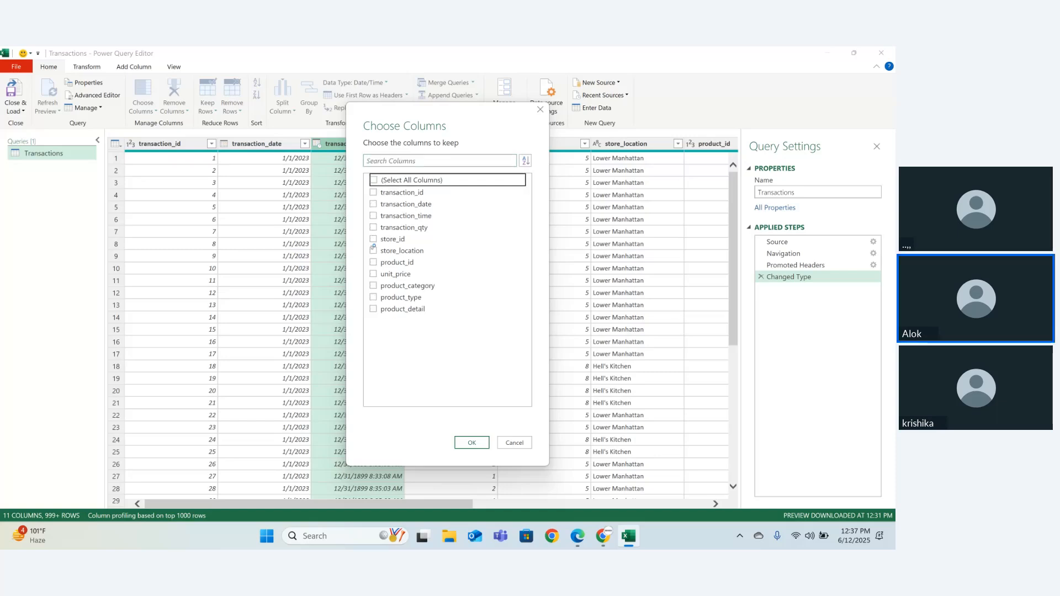
left_click(374, 272)
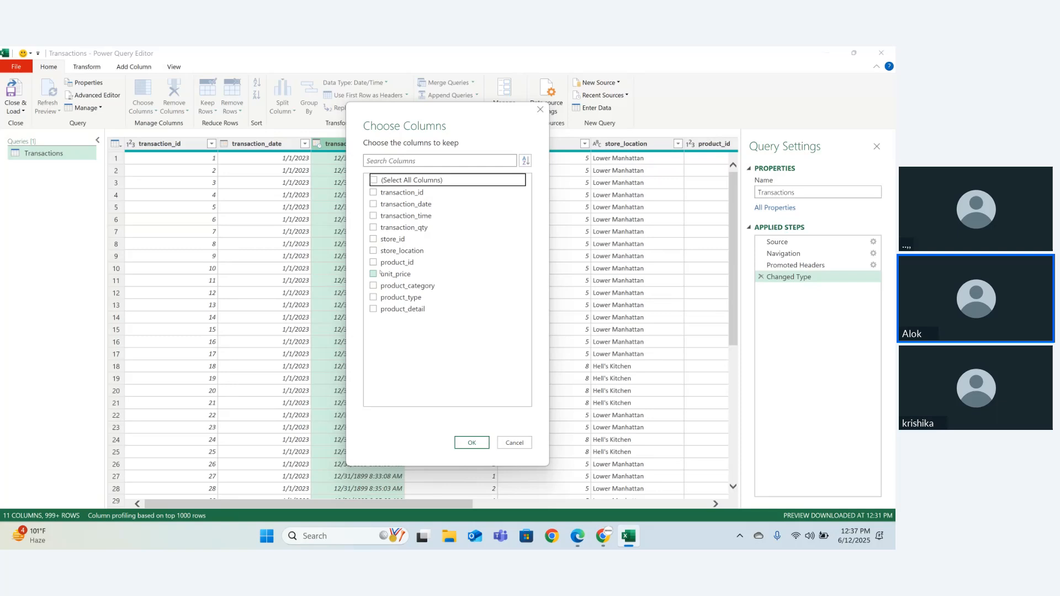
left_click(374, 273)
left_click(373, 284)
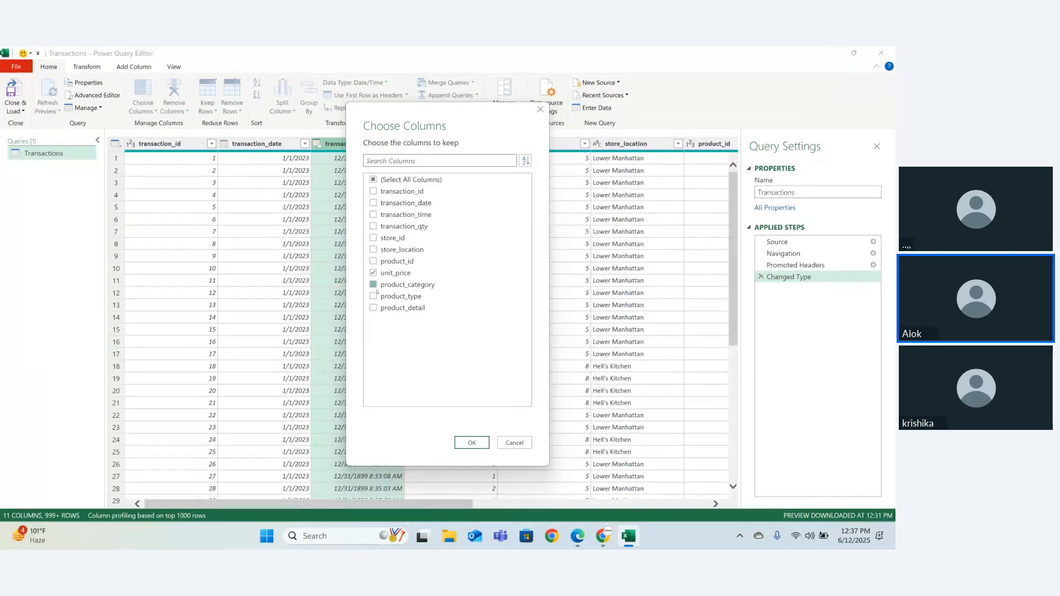
left_click(472, 442)
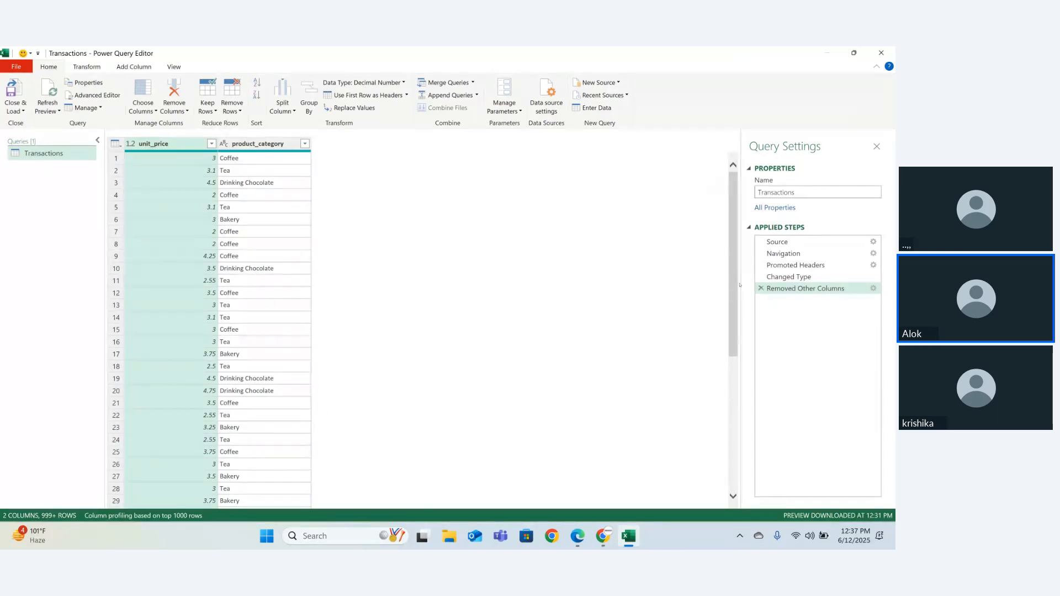
left_click(762, 288)
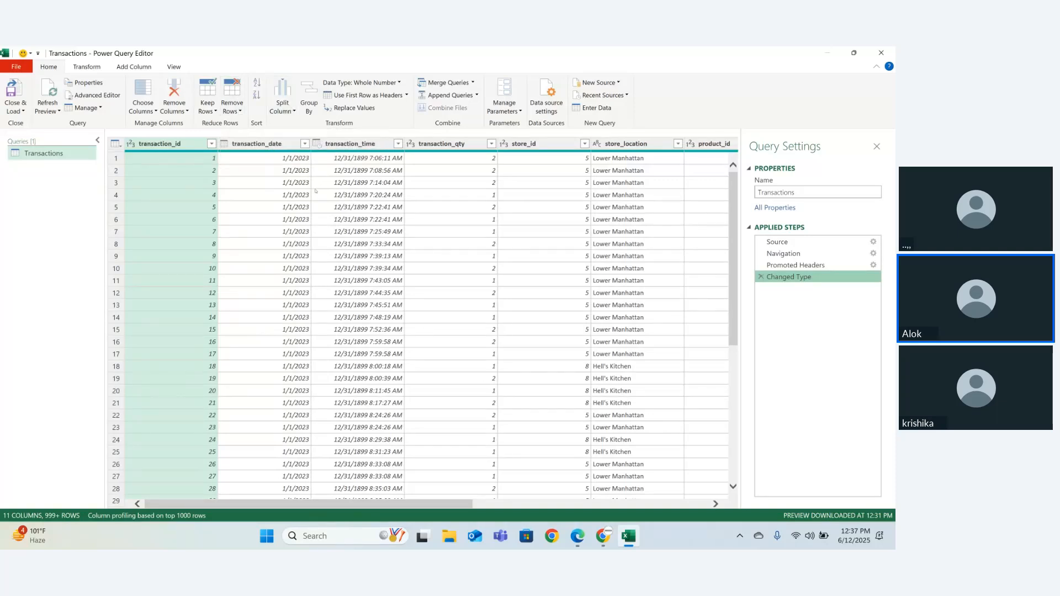
Split the store_location column by the left-most space delimiter and delete the resulting Changed Type1 applied step
left_click(356, 145)
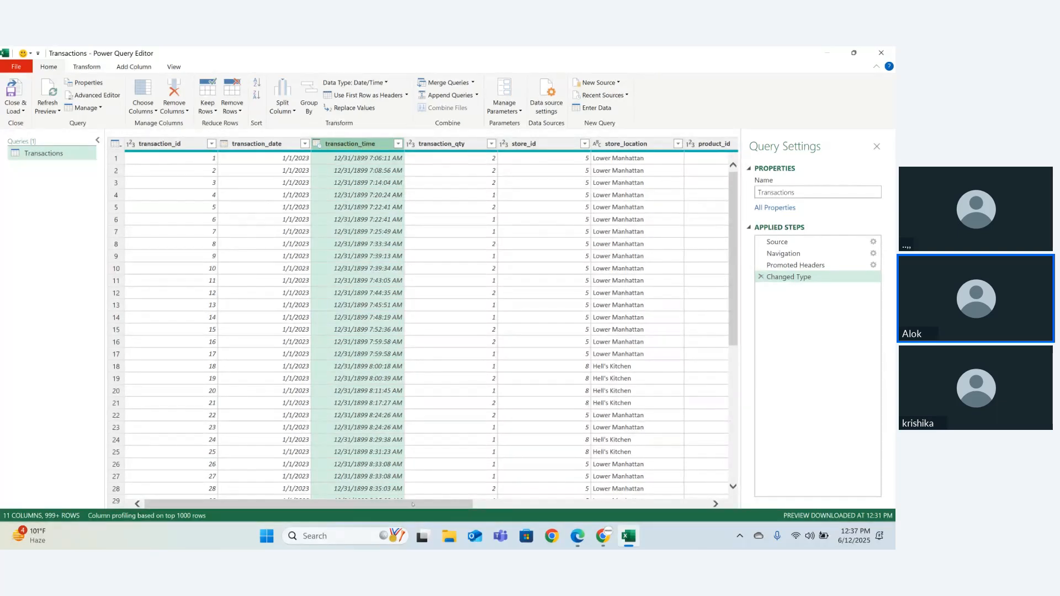
left_click_drag(420, 503, 512, 496)
left_click(440, 145)
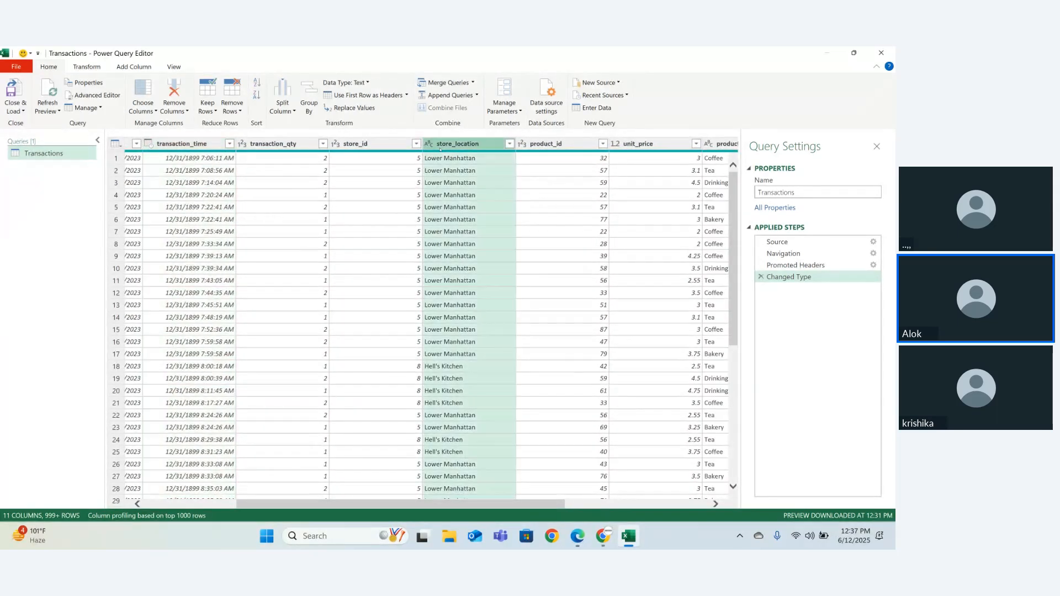
left_click(282, 107)
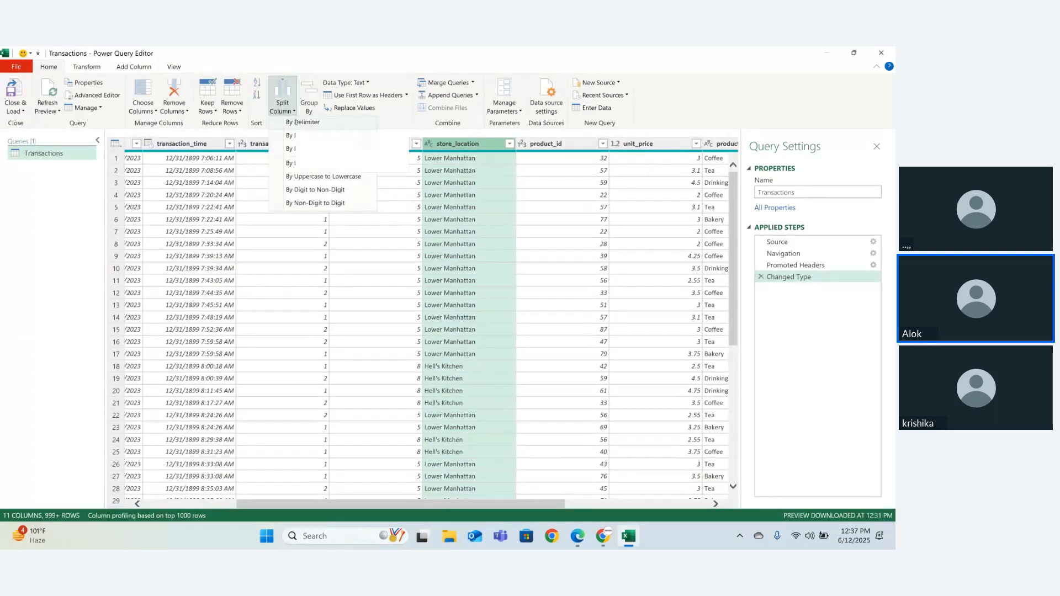
left_click(296, 122)
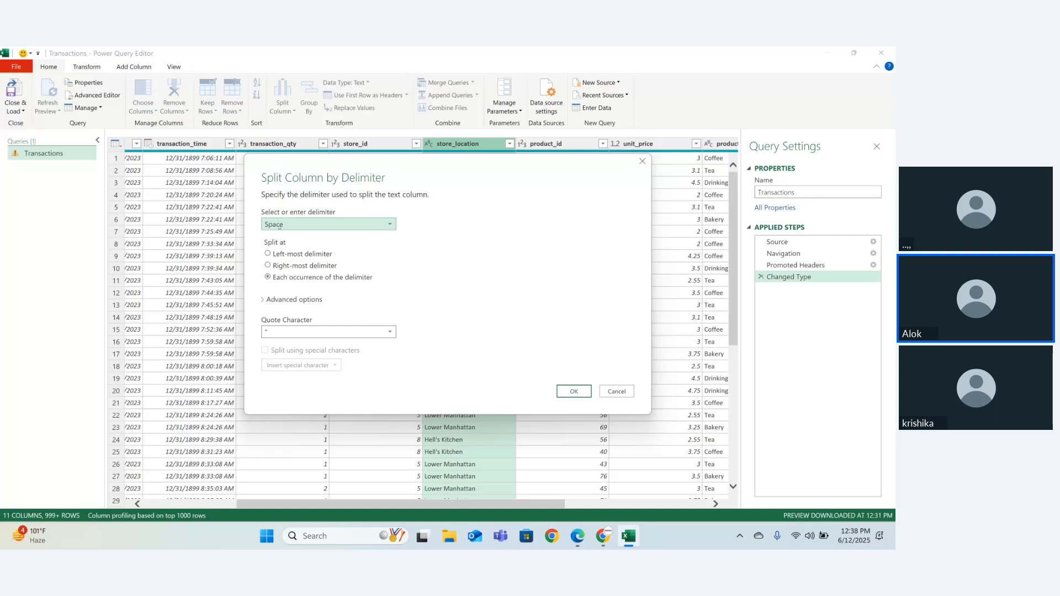
left_click(268, 254)
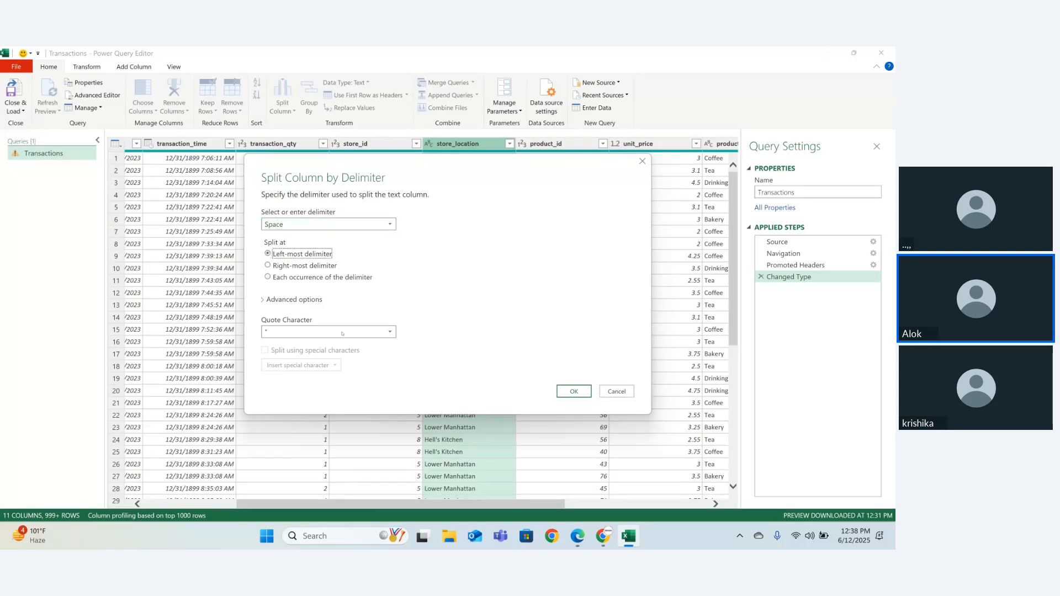
left_click(573, 390)
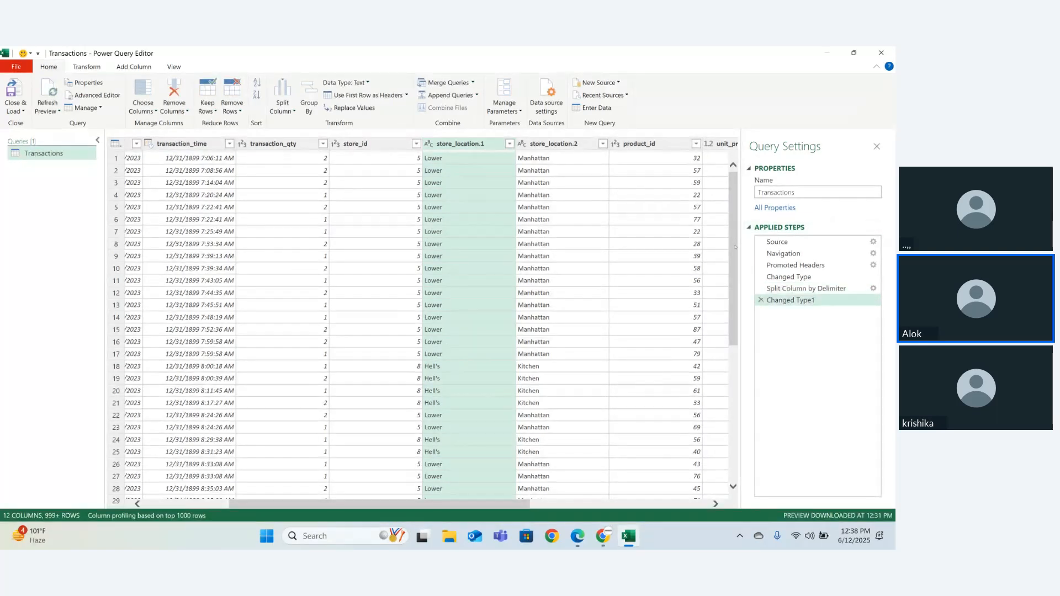
left_click_drag(735, 247, 714, 181)
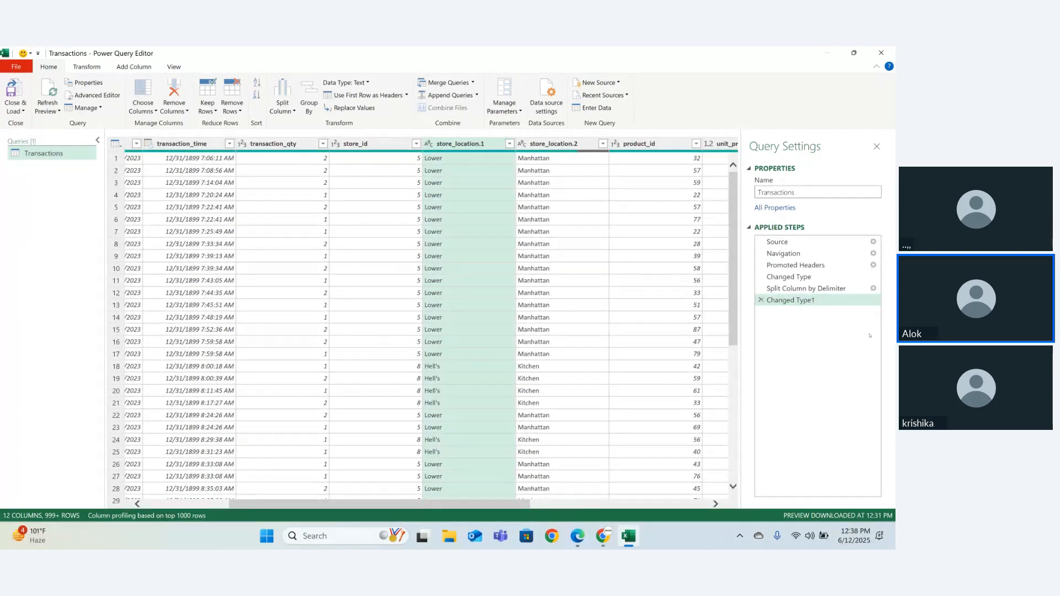
left_click(760, 300)
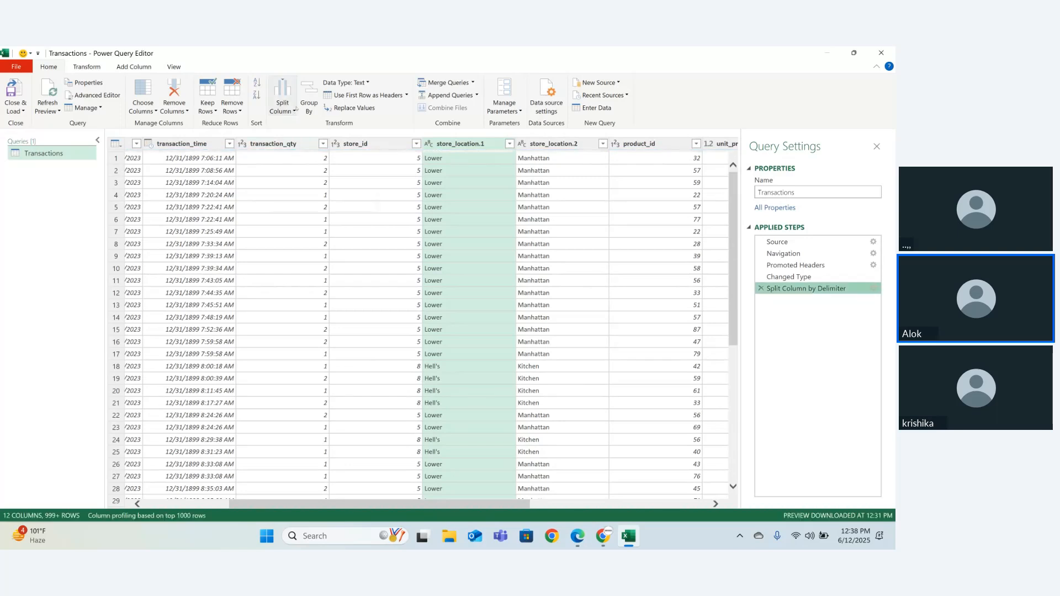
Split the store_location.1 column by number of characters, using 3 characters once, as far left as possible
left_click(283, 105)
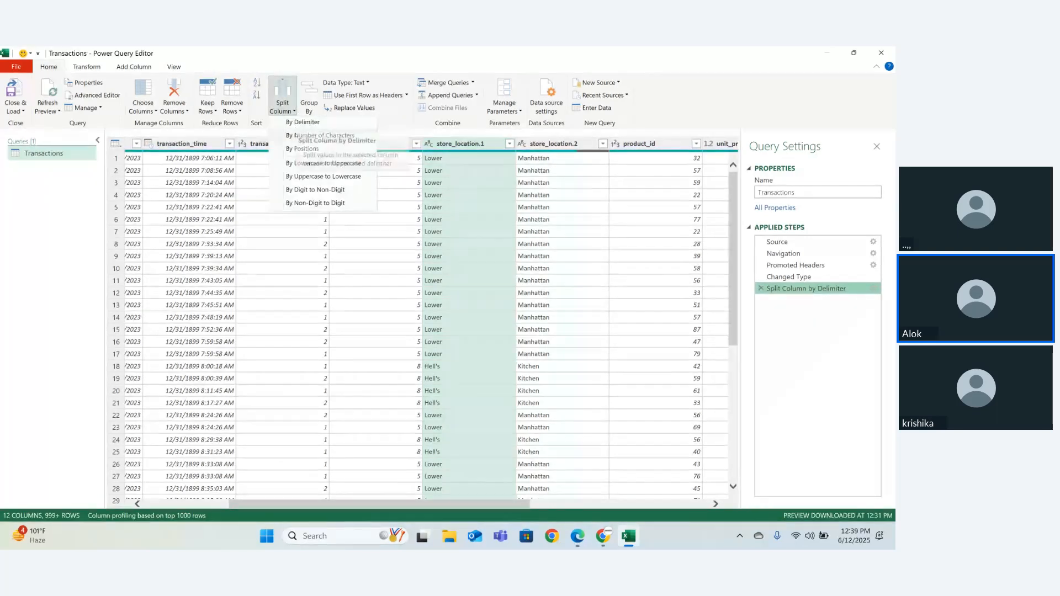
left_click(295, 136)
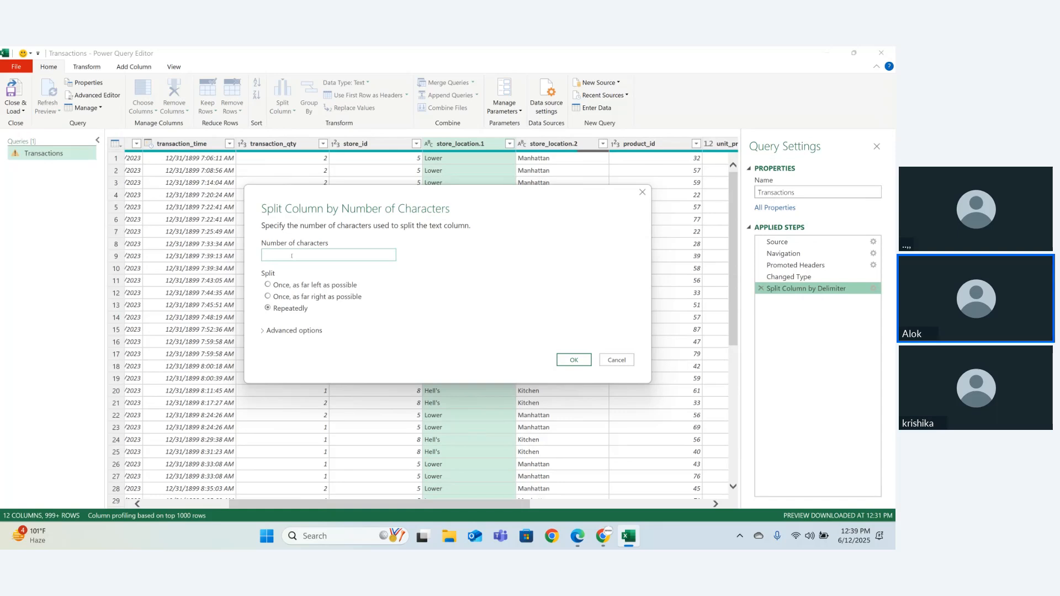
type("5")
key("BackSpace")
type("3")
left_click(267, 285)
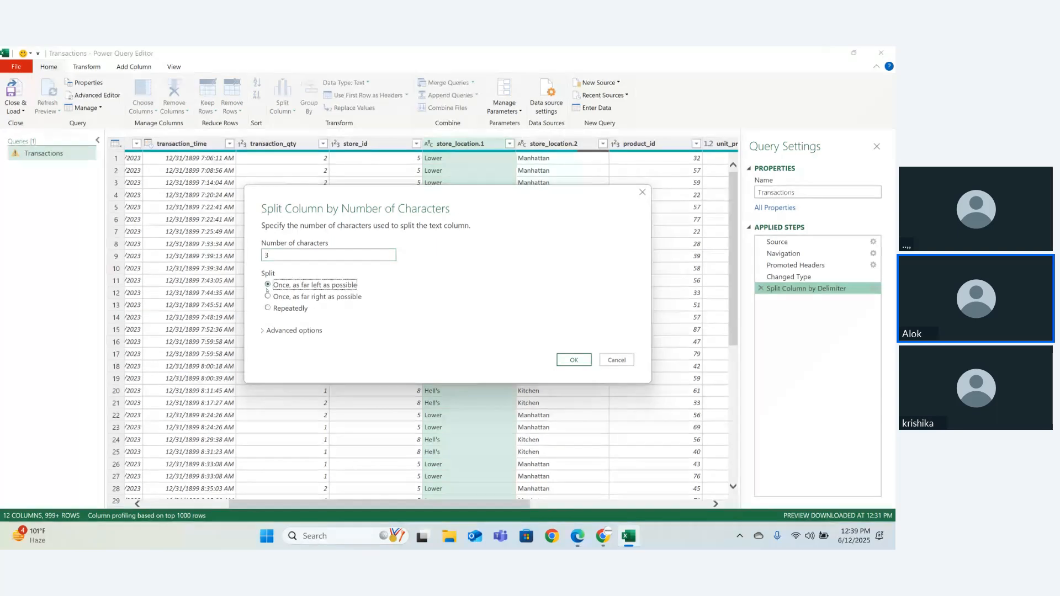
left_click(565, 362)
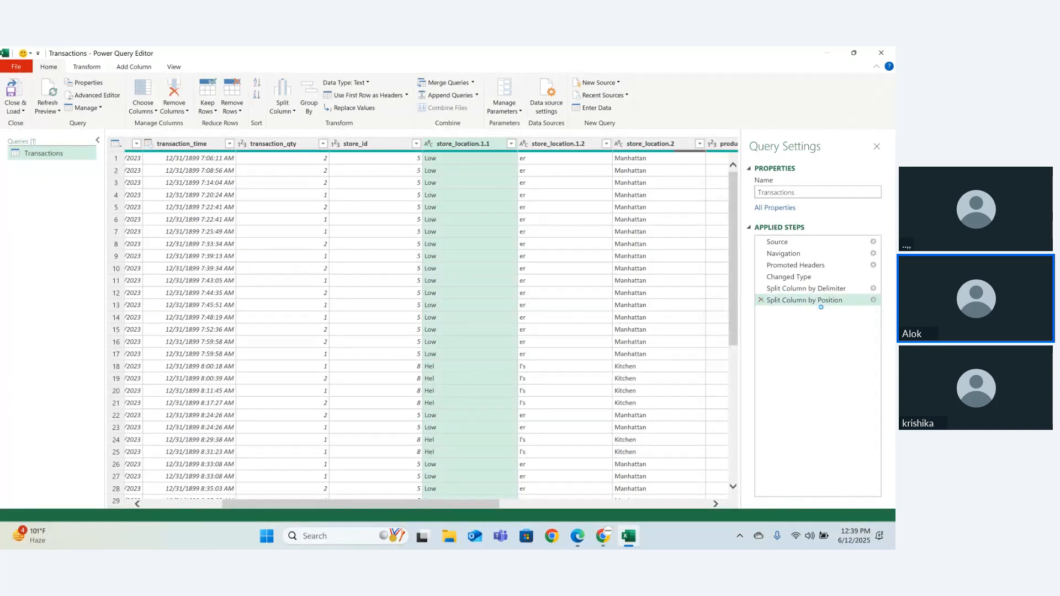
Delete the Split Column by Position and Split Column by Delimiter steps from the Transactions query
left_click(760, 300)
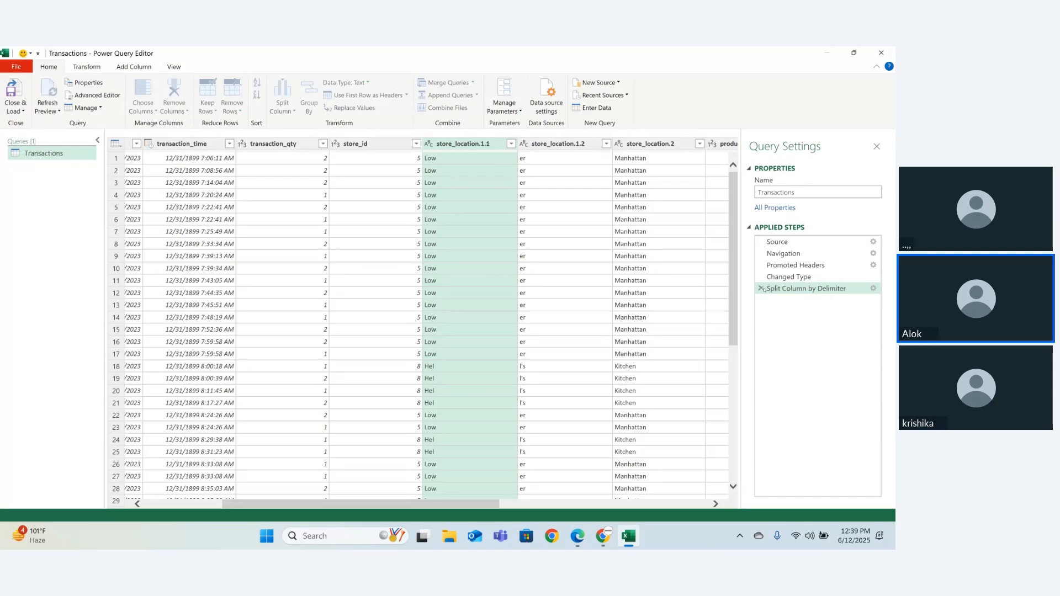
left_click(762, 288)
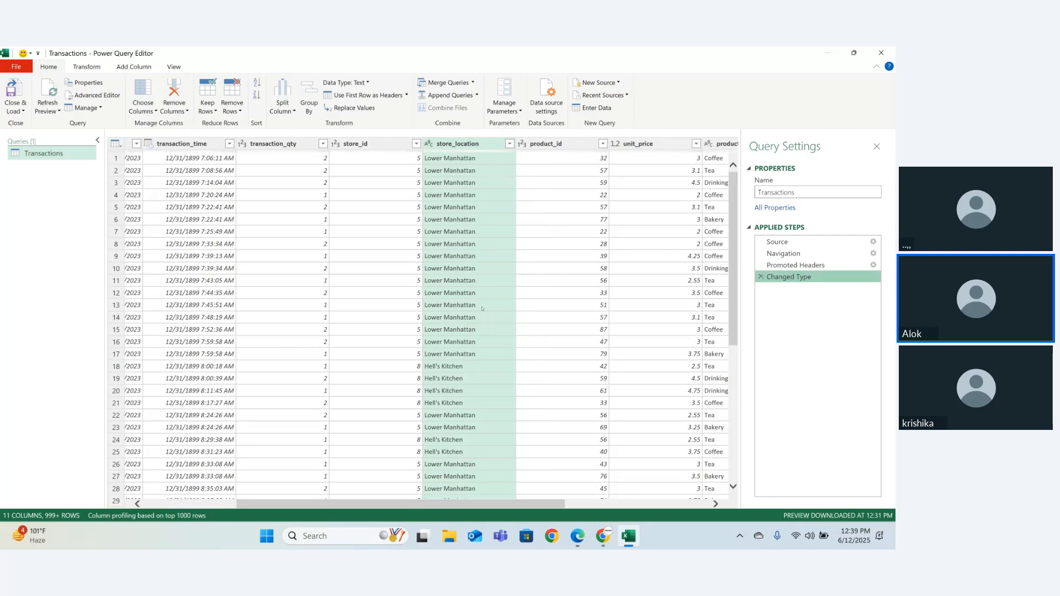
left_click(287, 113)
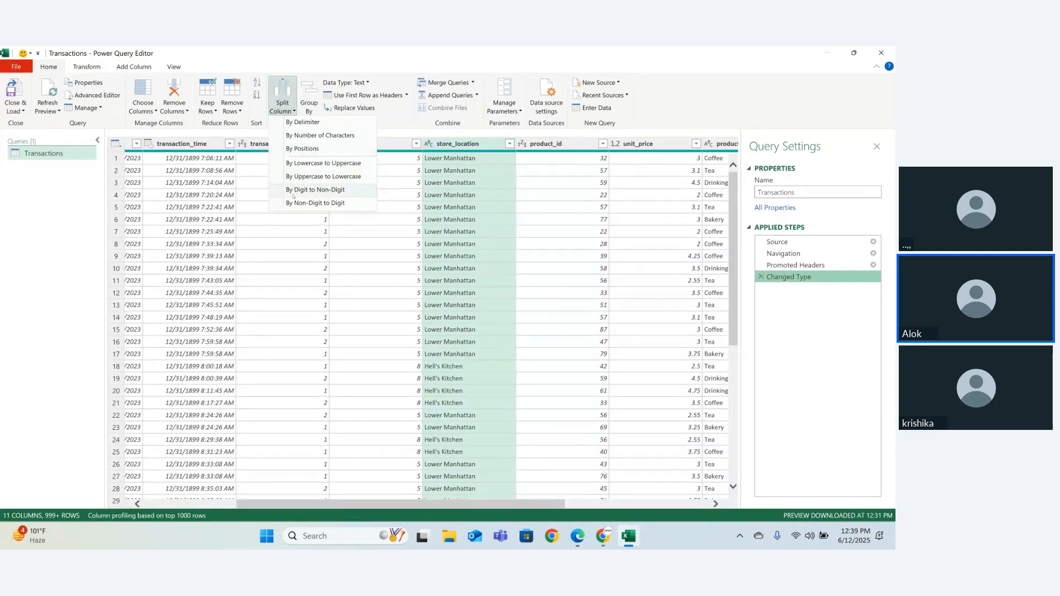
left_click(412, 216)
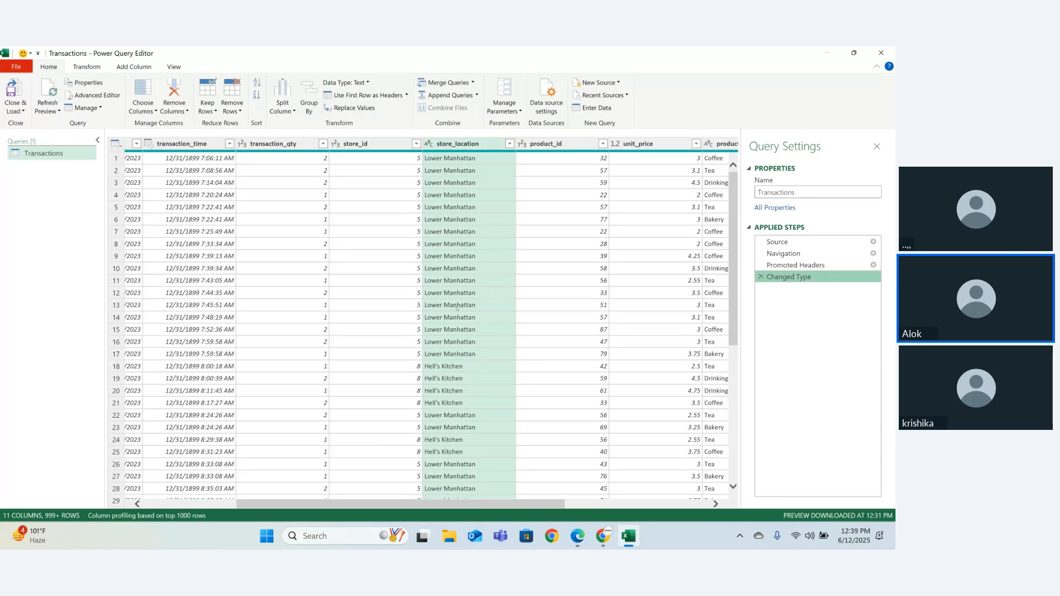
Group the rows by store_location with a Count Rows column named Count, and remove that grouping step again
left_click(309, 107)
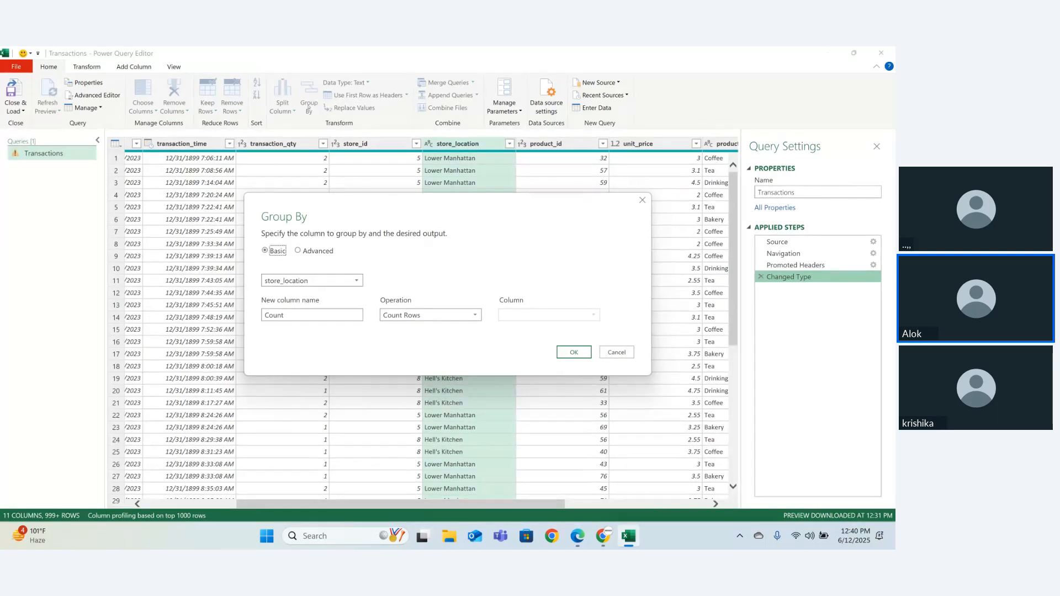
left_click(581, 355)
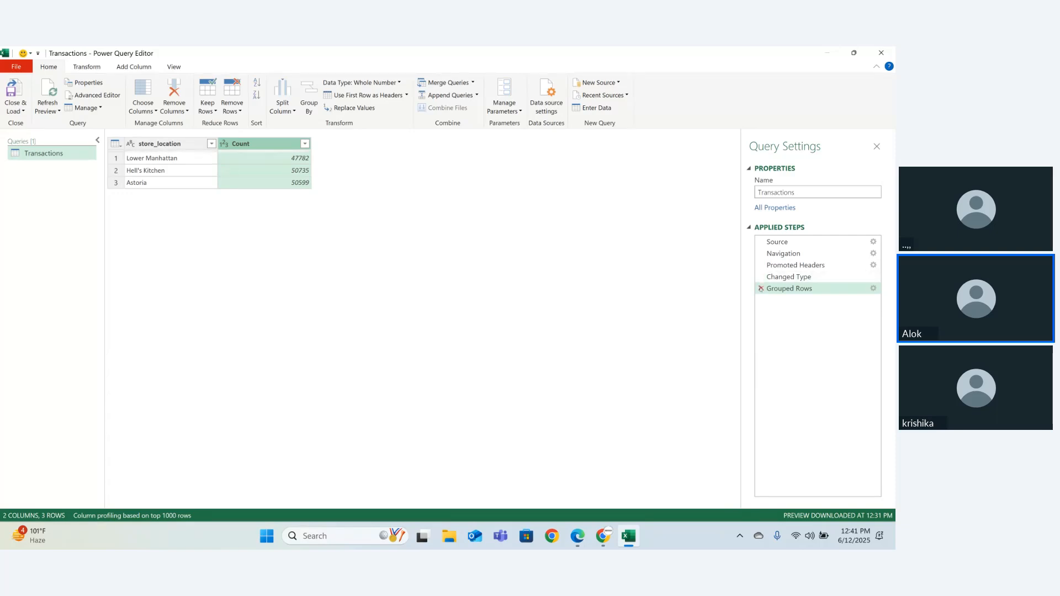
left_click(760, 288)
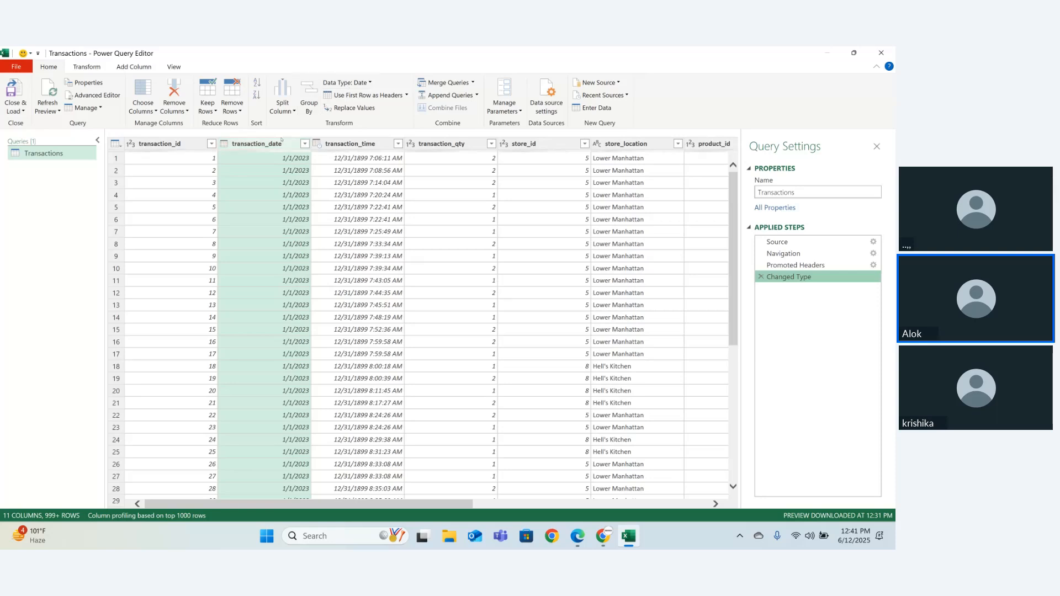
Change the data type of the transaction_time column to Time, replacing the current type conversion
left_click(349, 144)
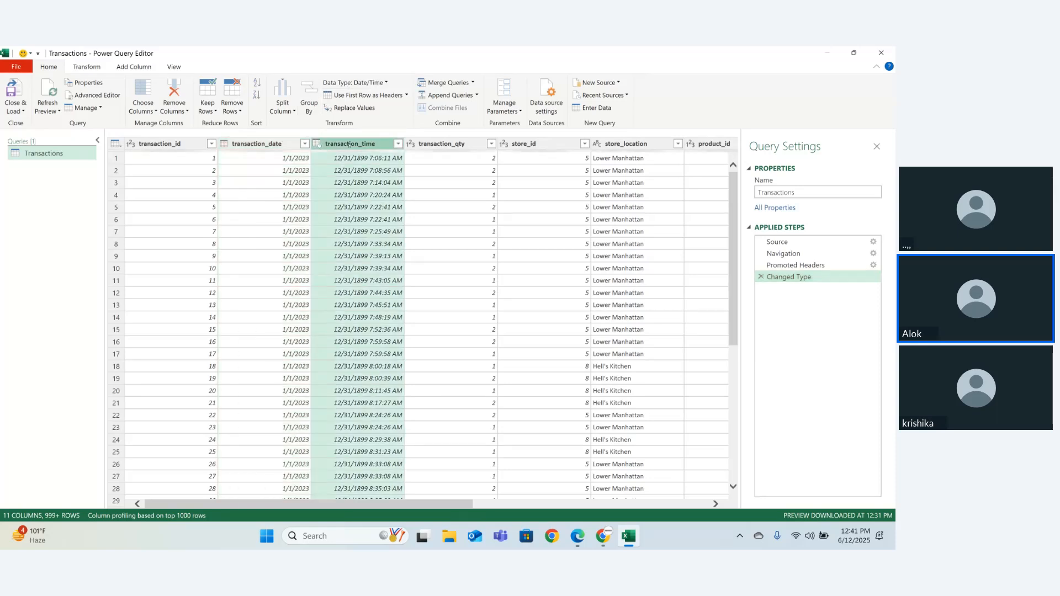
left_click(385, 83)
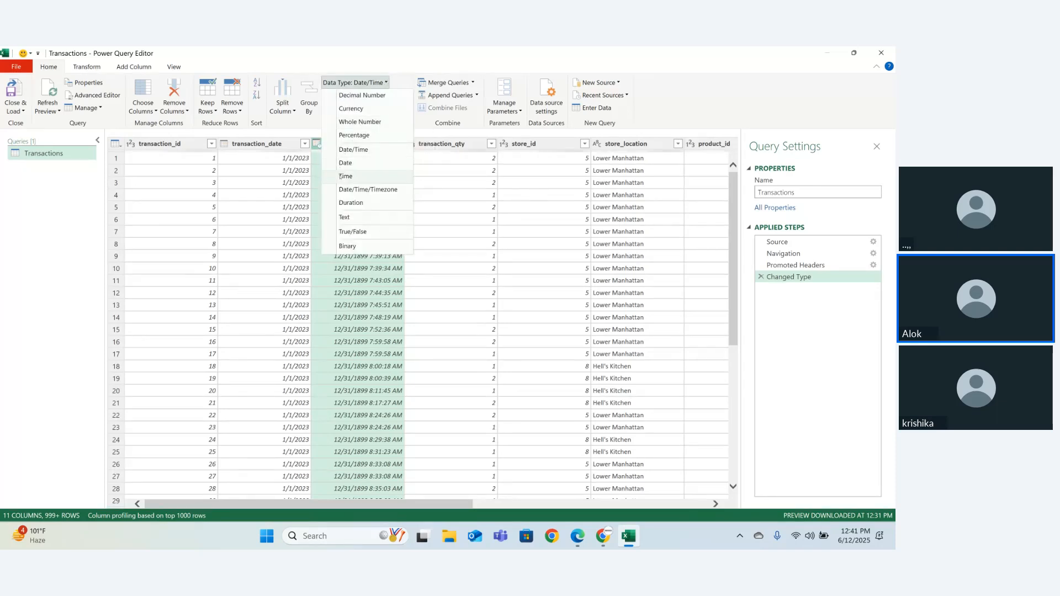
left_click(340, 176)
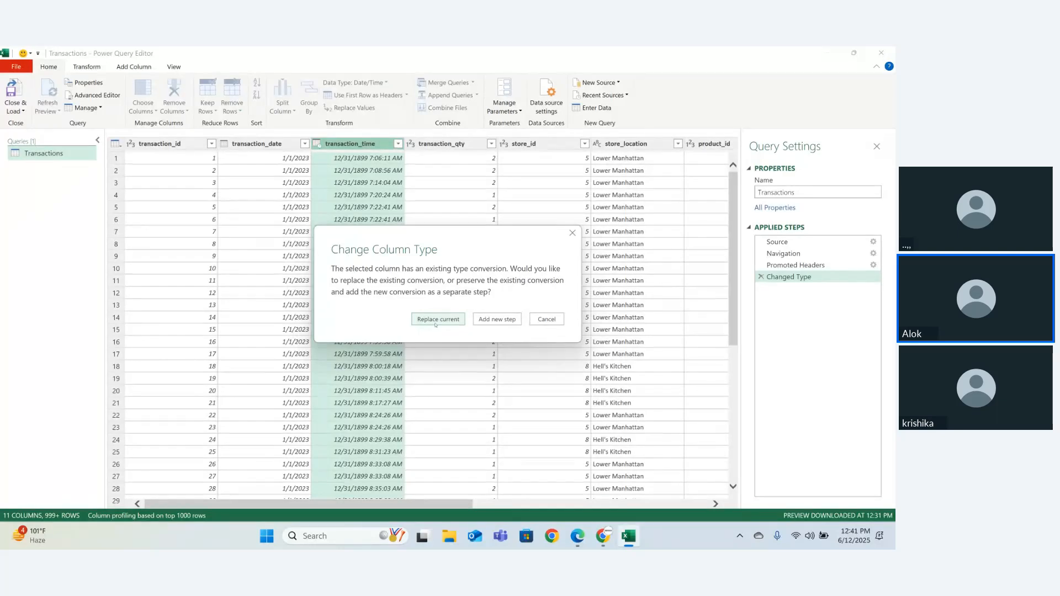
left_click(436, 318)
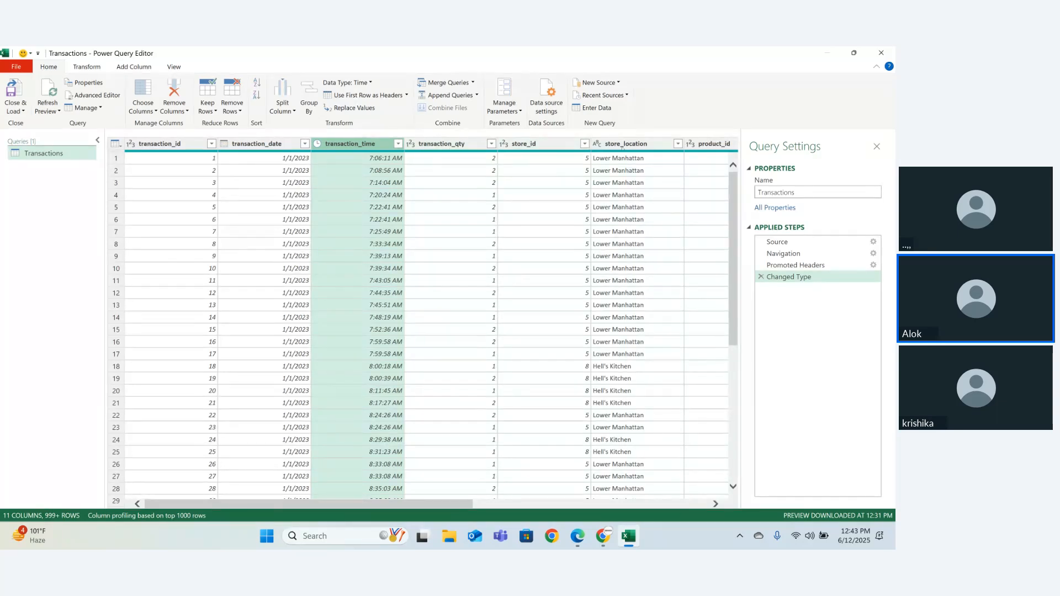
Replace the value "Lower" with "Upper" in the store_location column
left_click(622, 145)
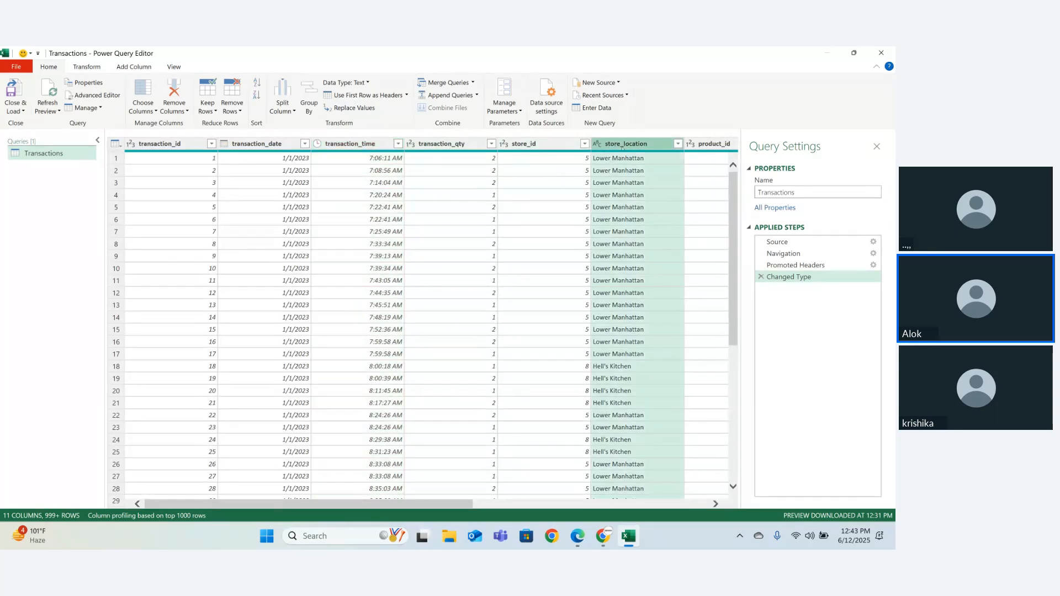
left_click(359, 106)
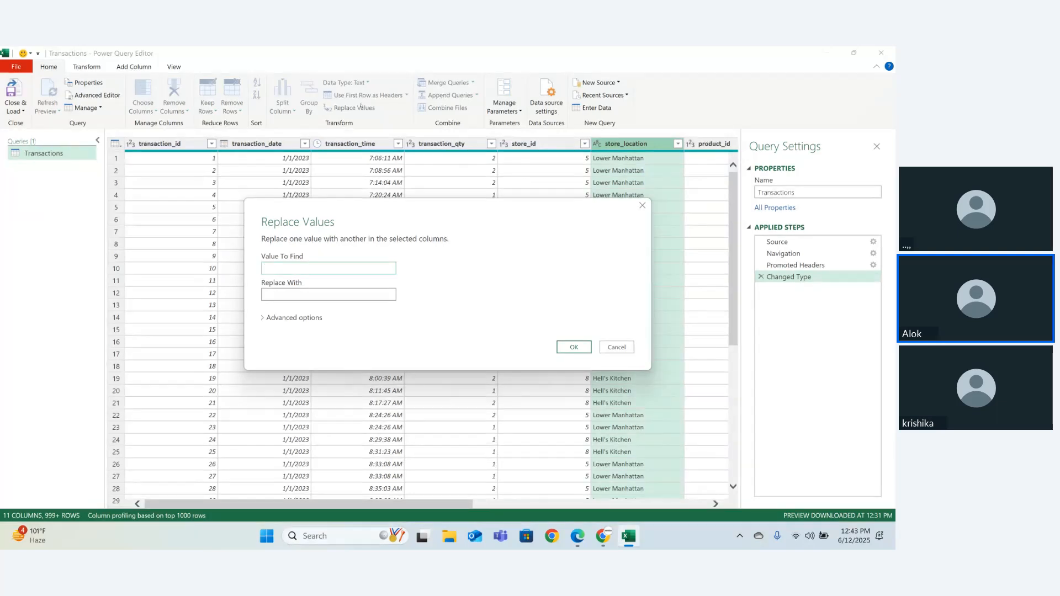
type("Loww")
key("BackSpace")
type("er")
left_click(328, 297)
type("Uppw")
key("BackSpace")
type("er")
key("Return")
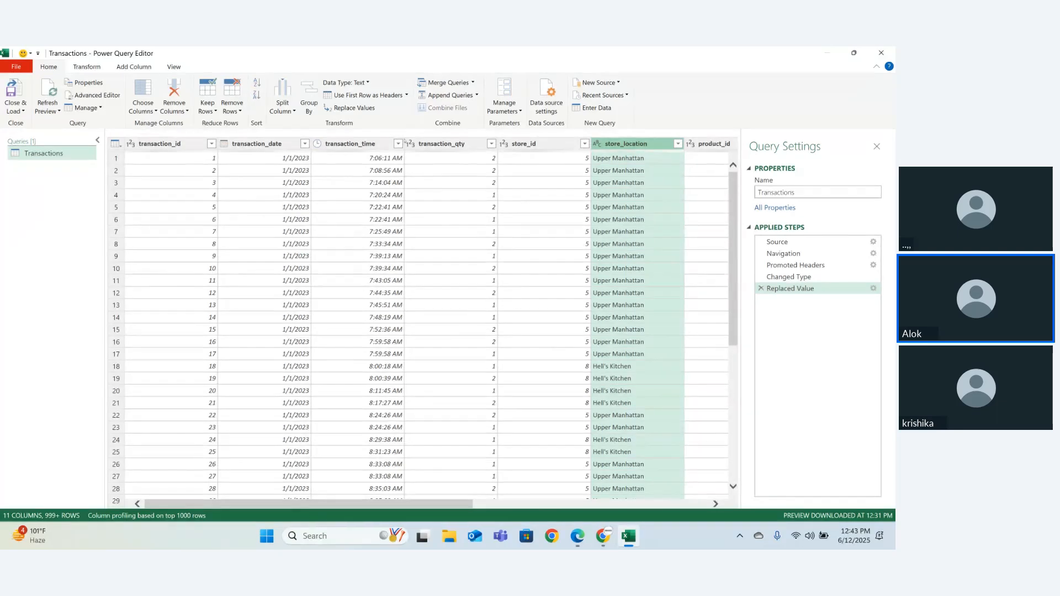
Replace the value "Upper Manhattan" with "Lower Manhattan" in the store_location column
left_click(597, 159)
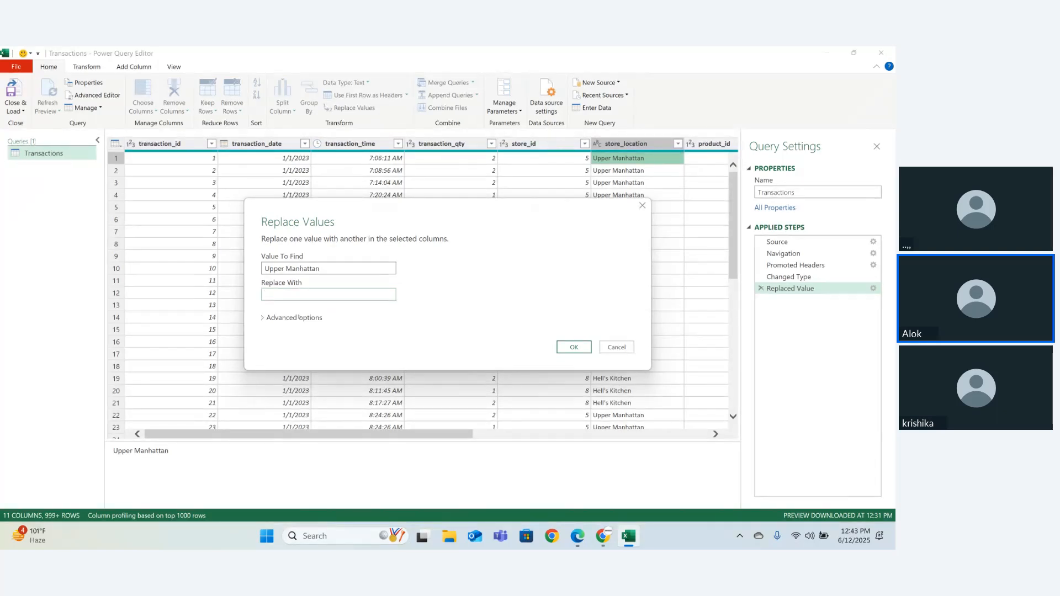
type("Lower")
left_click_drag(284, 268, 319, 269)
key("ctrl+c")
left_click(307, 293)
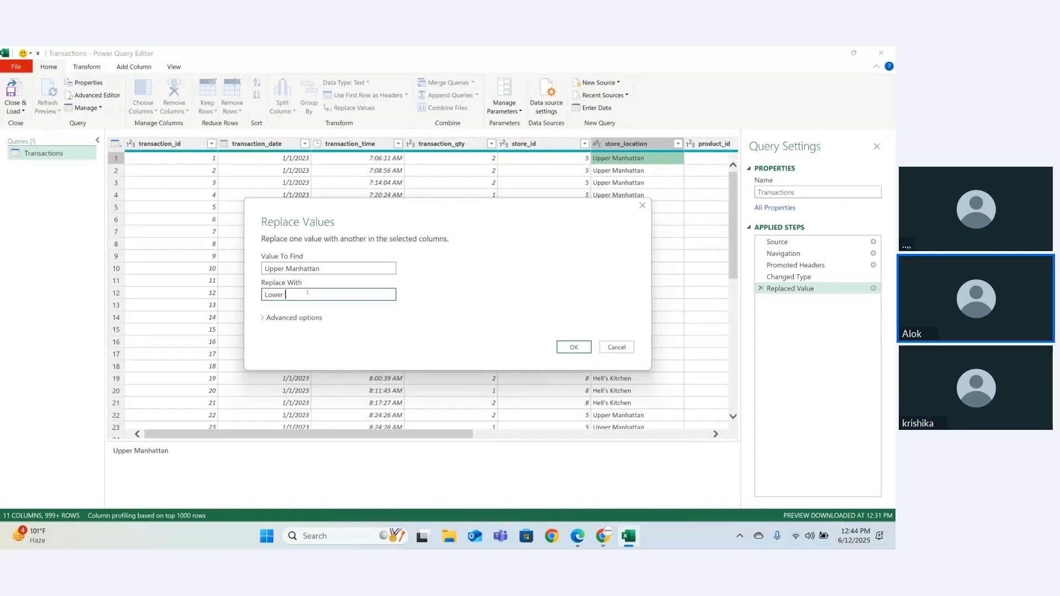
key("ctrl+v")
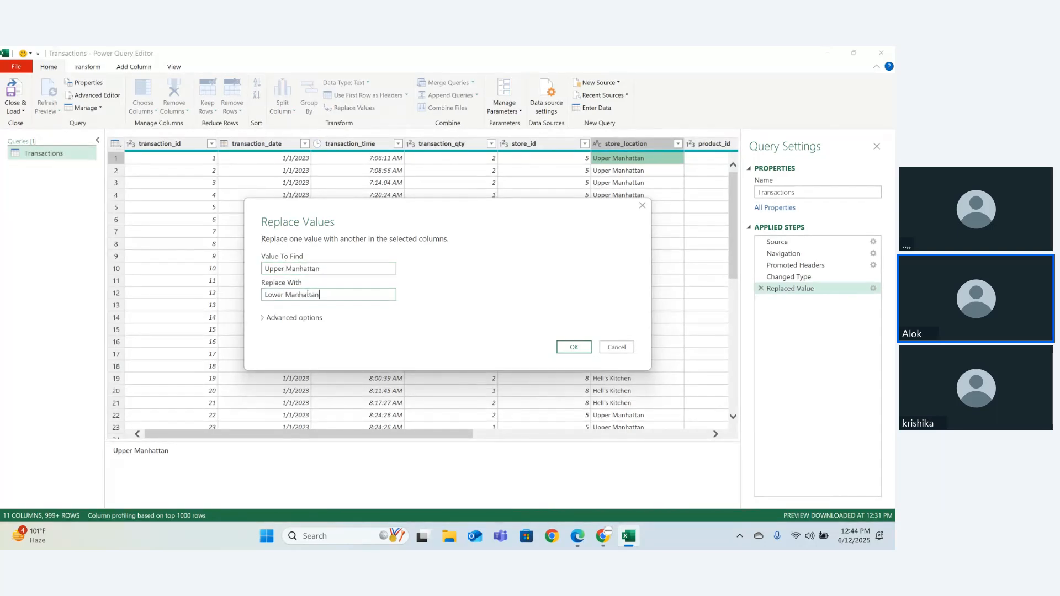
key("Return")
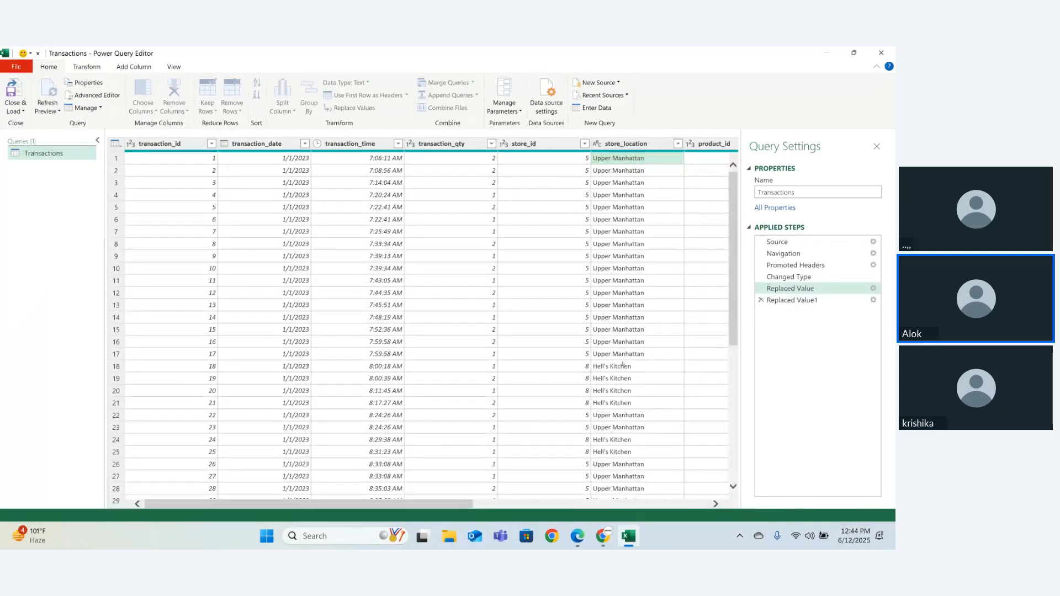
Delete both value replacement steps from the query's applied steps
left_click(765, 304)
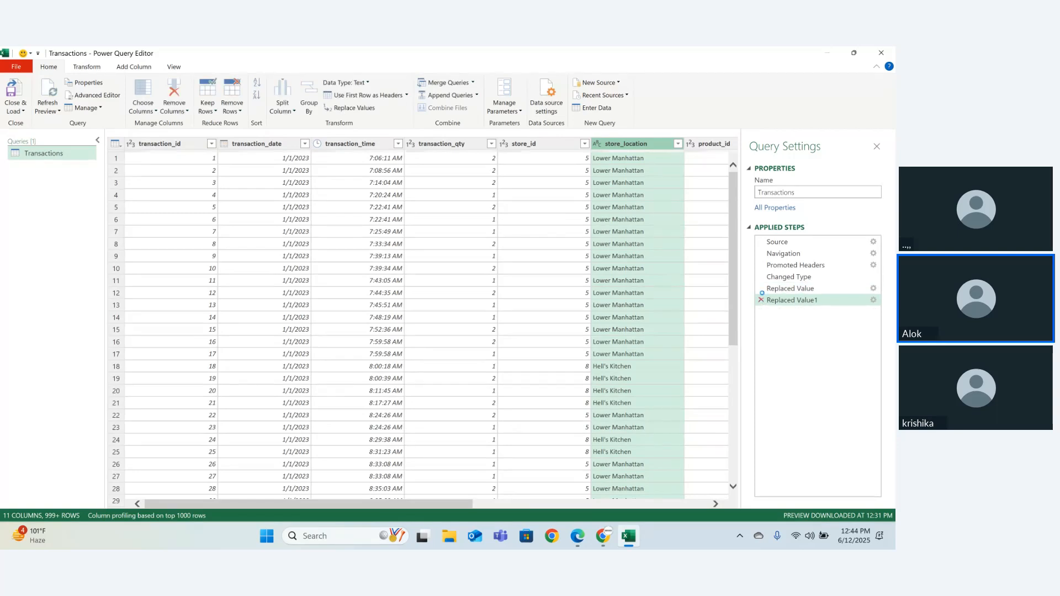
left_click(760, 299)
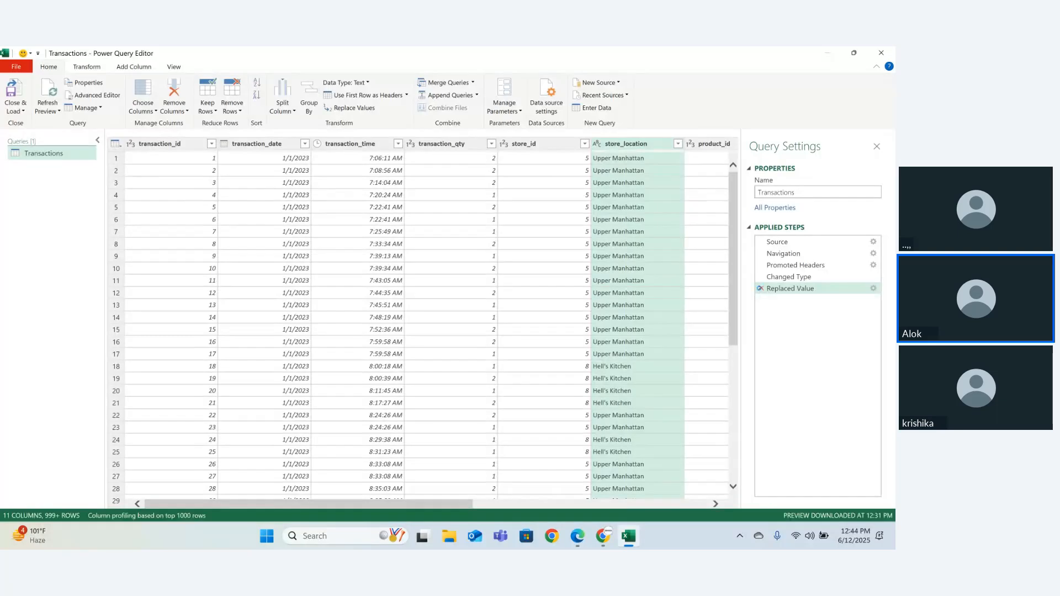
left_click(760, 288)
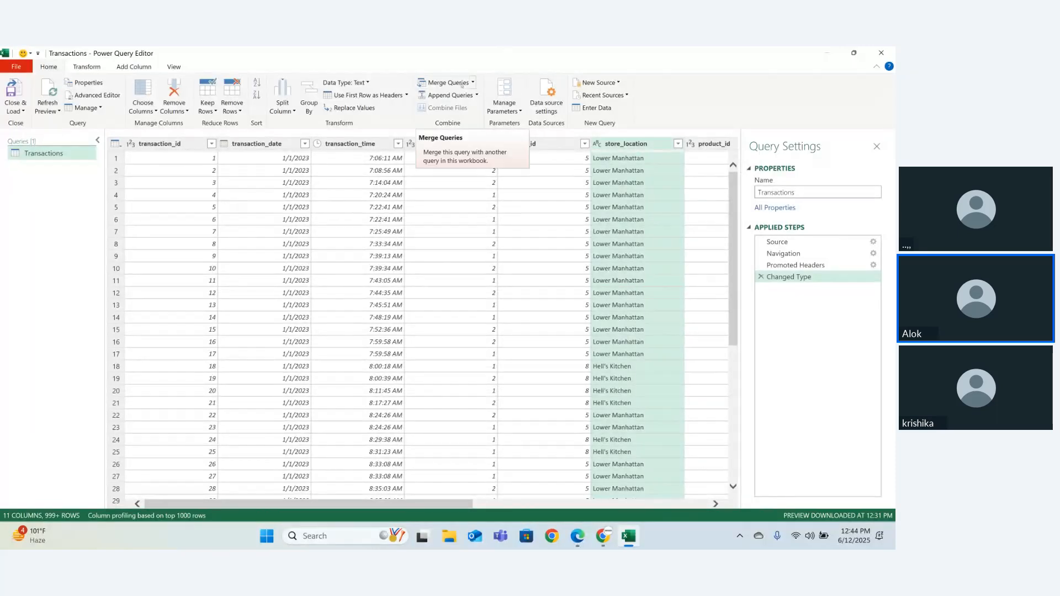
left_click(116, 391)
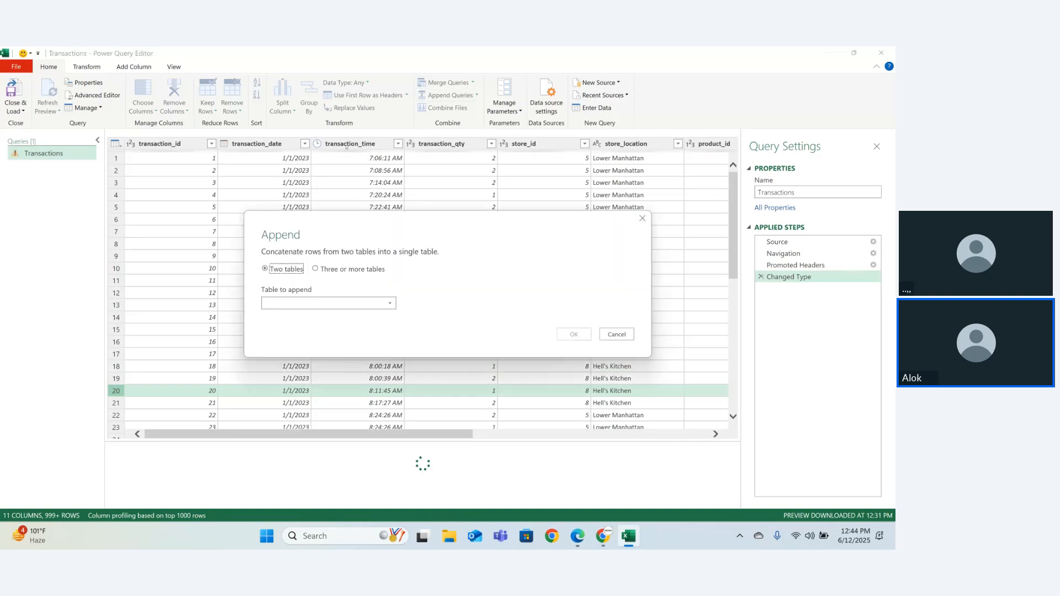
key("Escape")
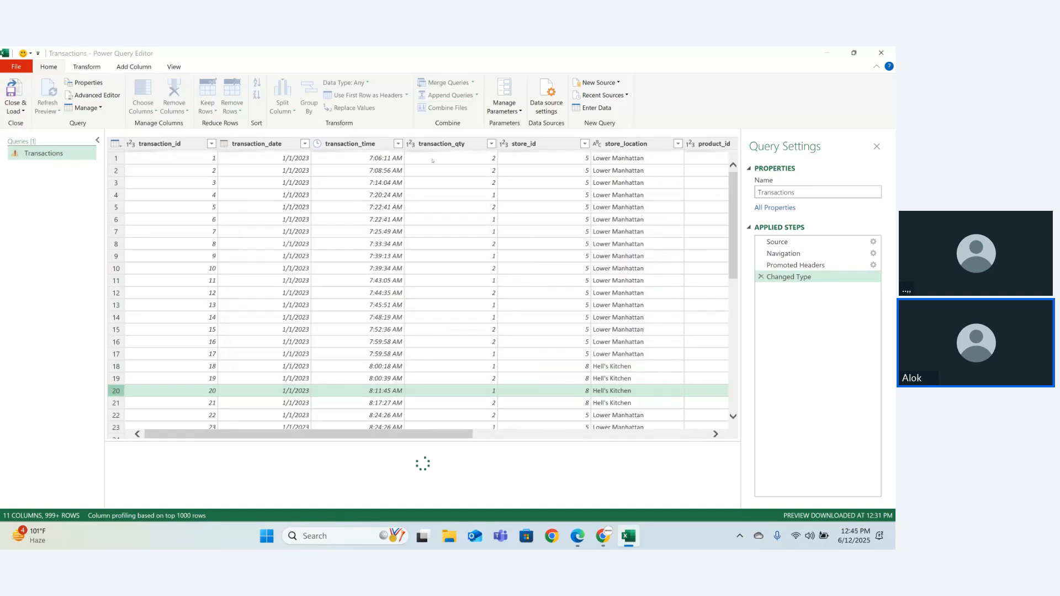
left_click(375, 143)
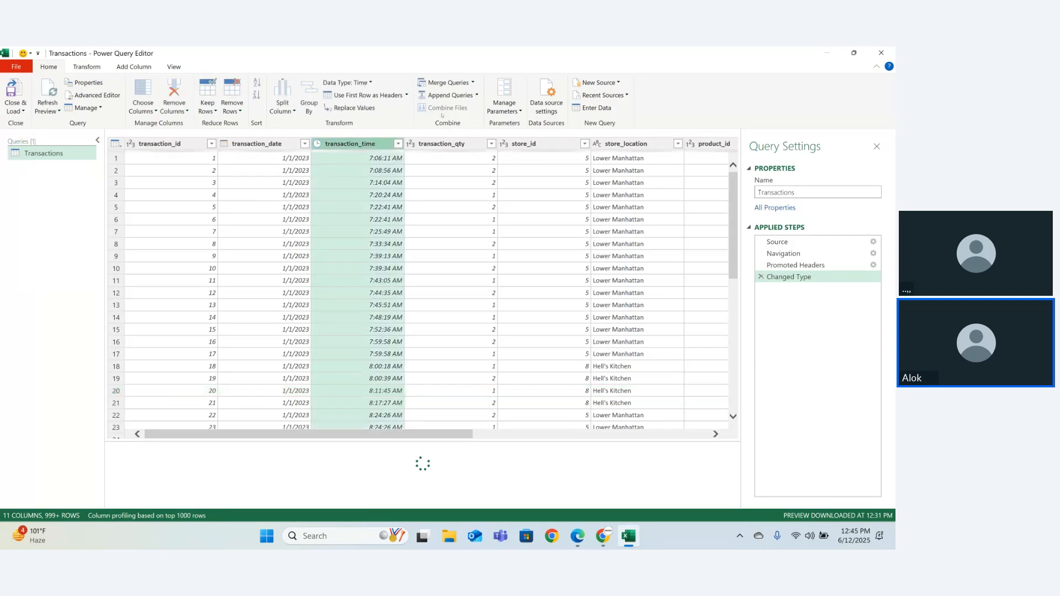
left_click(434, 144)
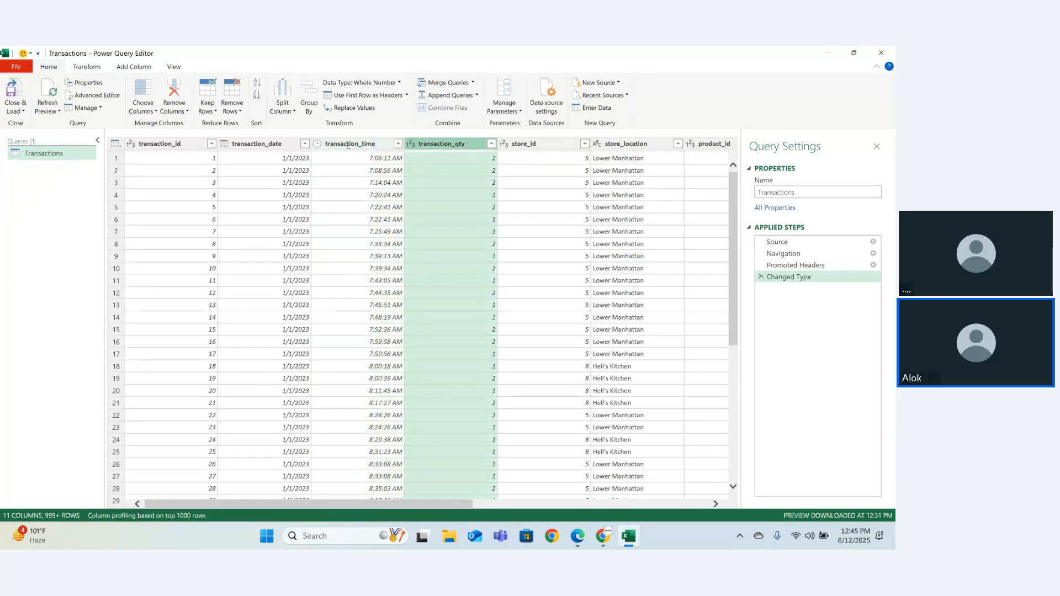
left_click(340, 144, "ctrl")
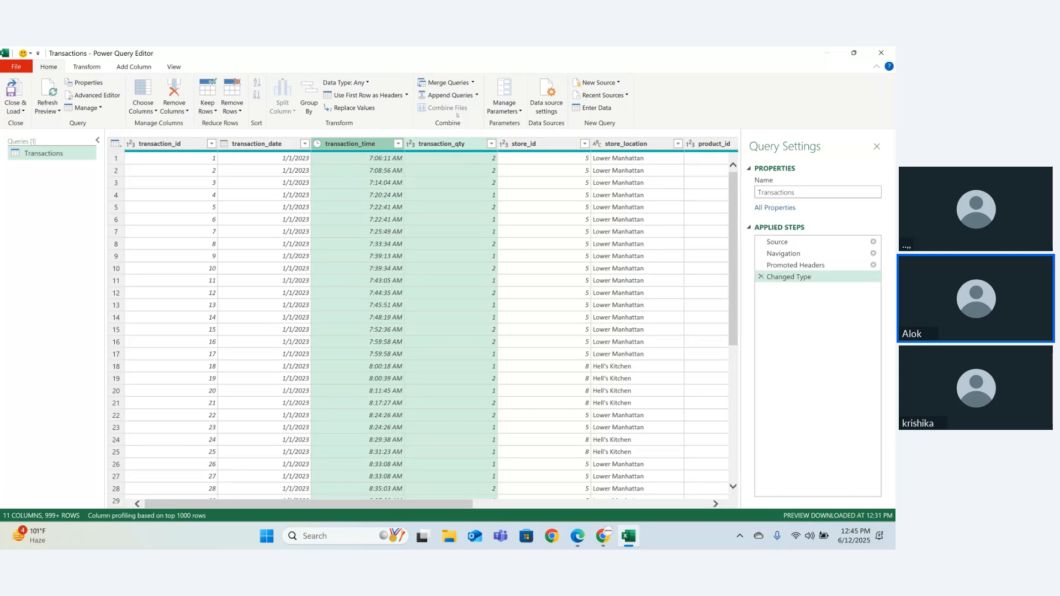
left_click(441, 191)
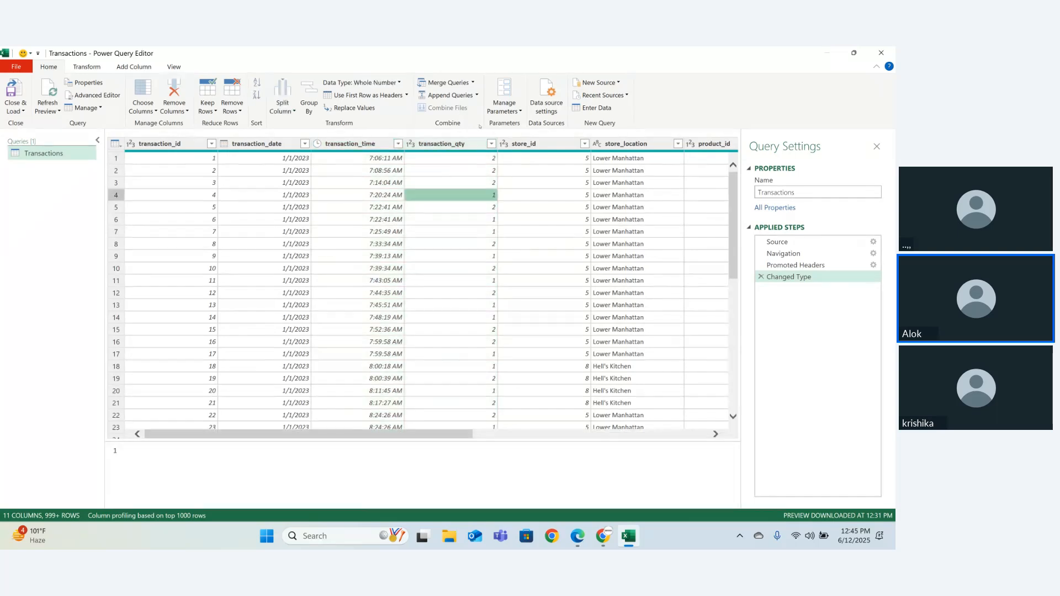
View the Manage Parameters dialog and close it without adding a parameter
left_click(508, 105)
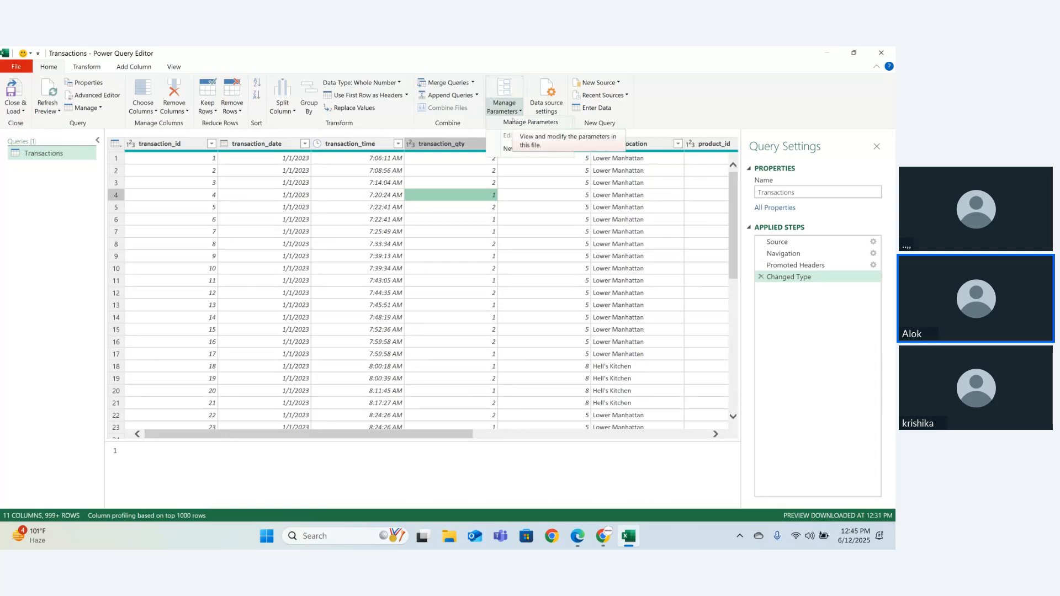
left_click(513, 121)
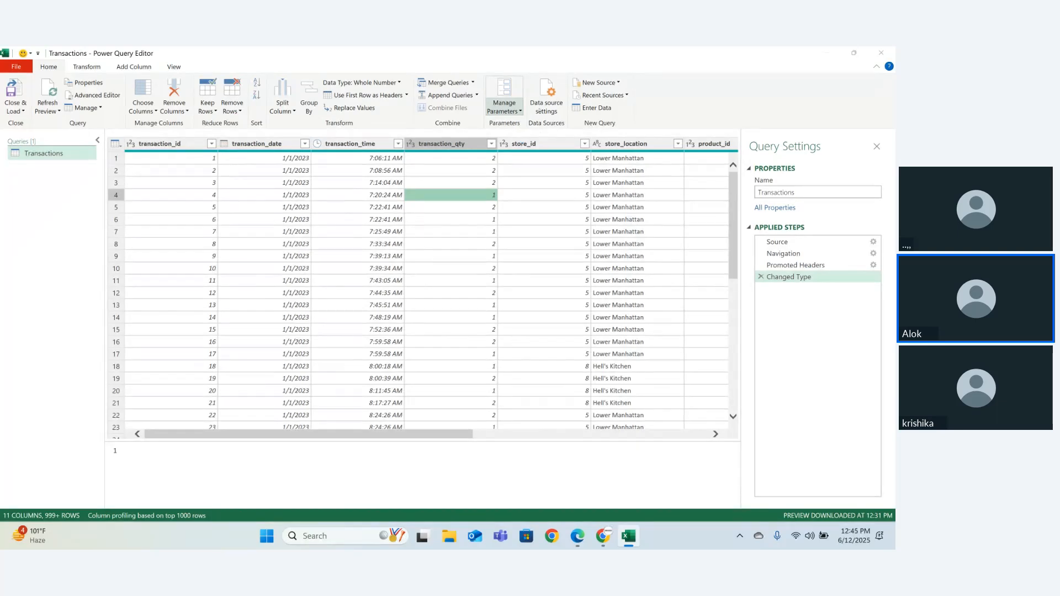
left_click(504, 88)
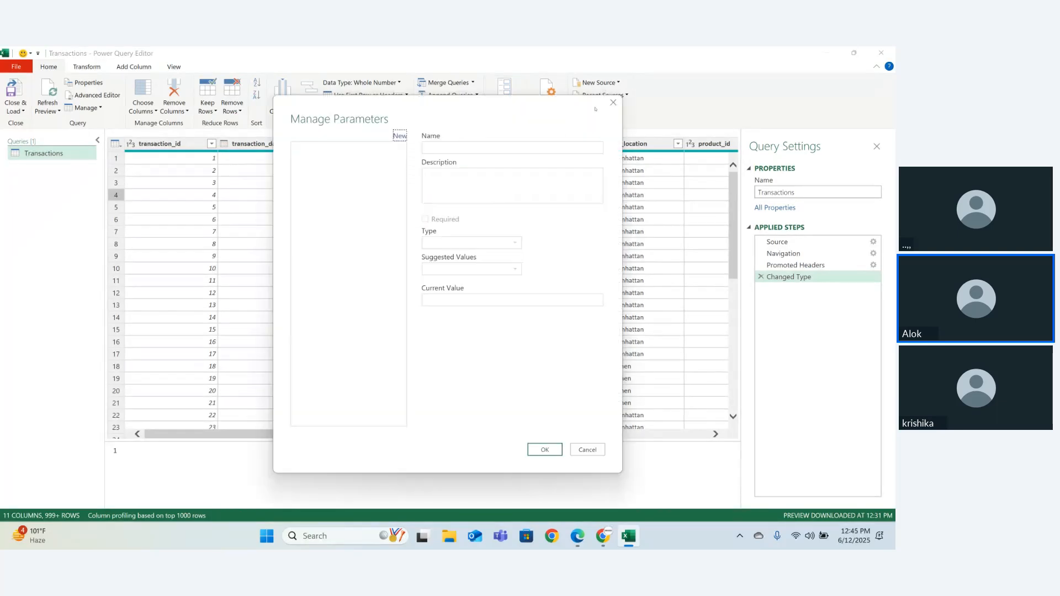
left_click(613, 103)
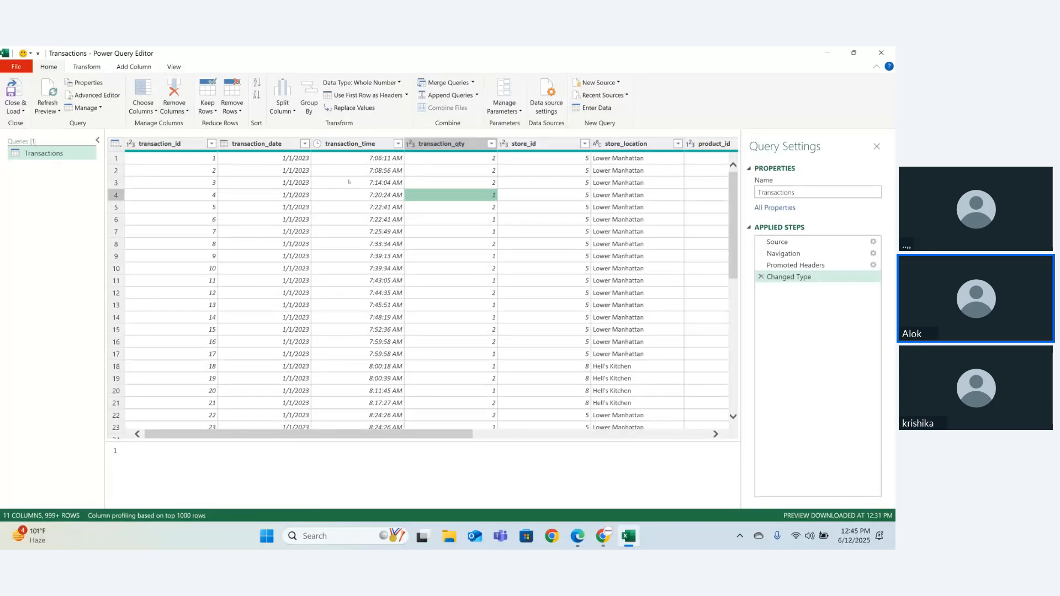
Remove the transaction_id column from the Transactions query
left_click(436, 144)
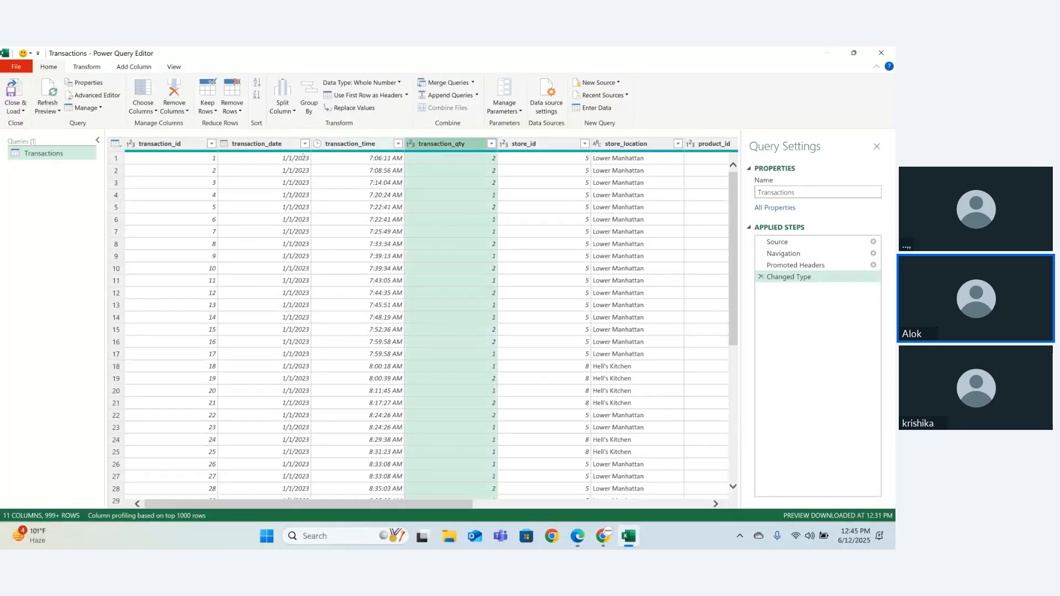
left_click(149, 143)
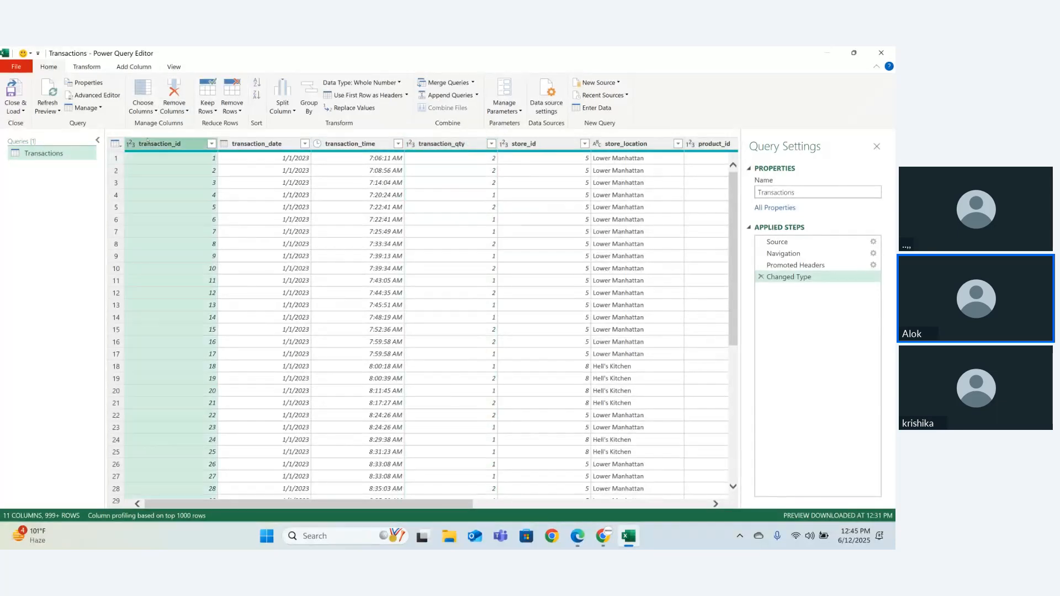
right_click(155, 144)
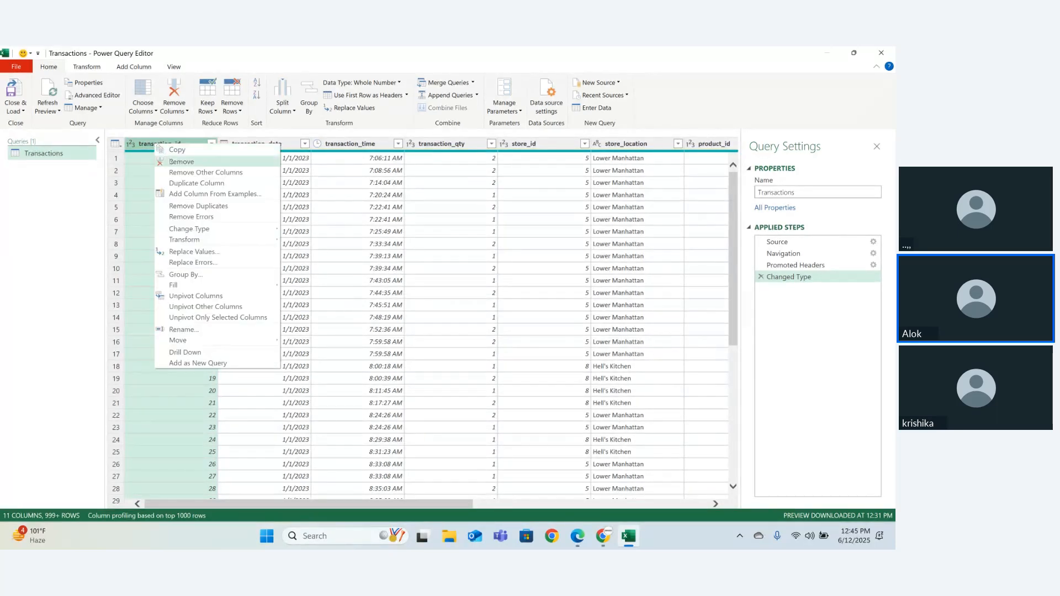
left_click(181, 161)
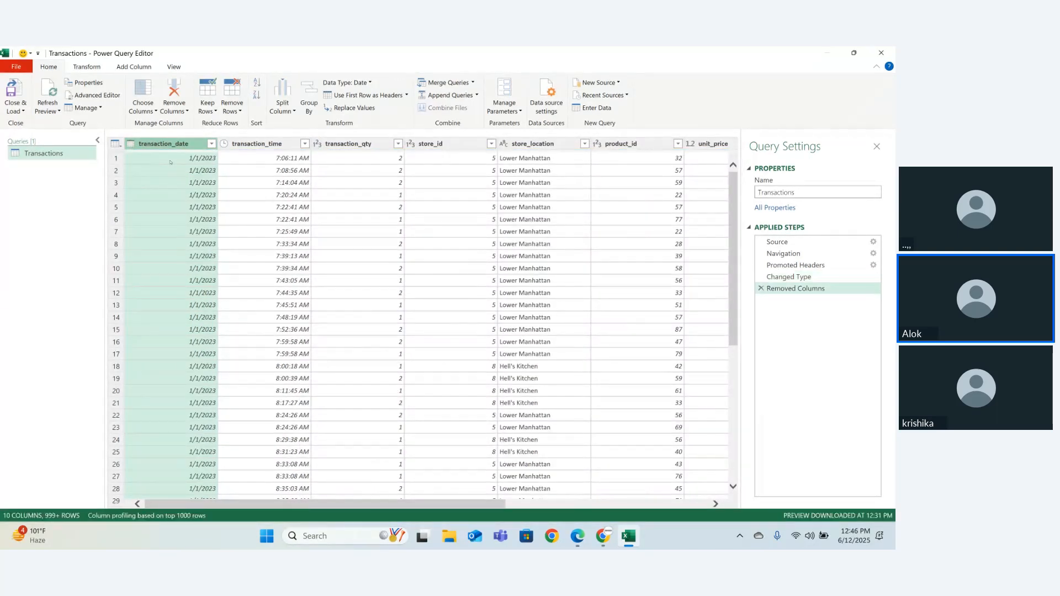
Move the transaction_date column to the end of the Transactions query
left_click(86, 67)
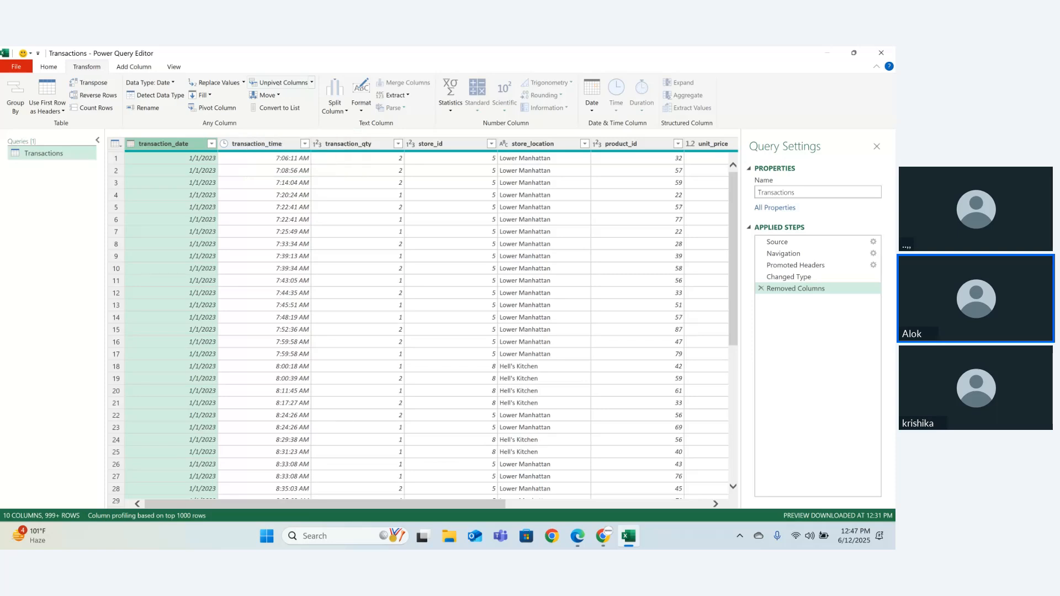
key("XF86MonBrightnessDown")
left_click(270, 97)
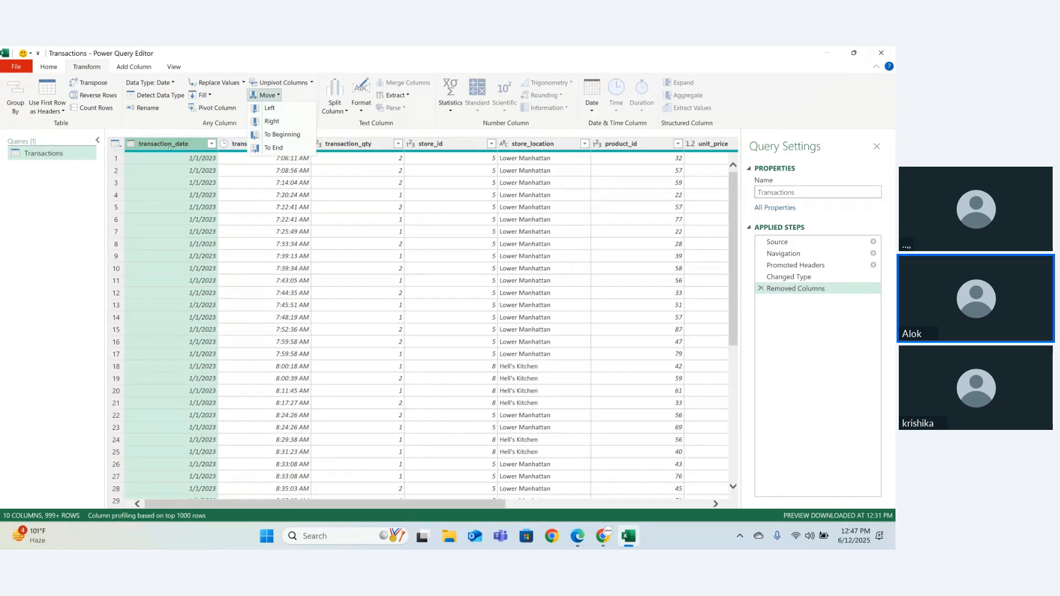
left_click(267, 146)
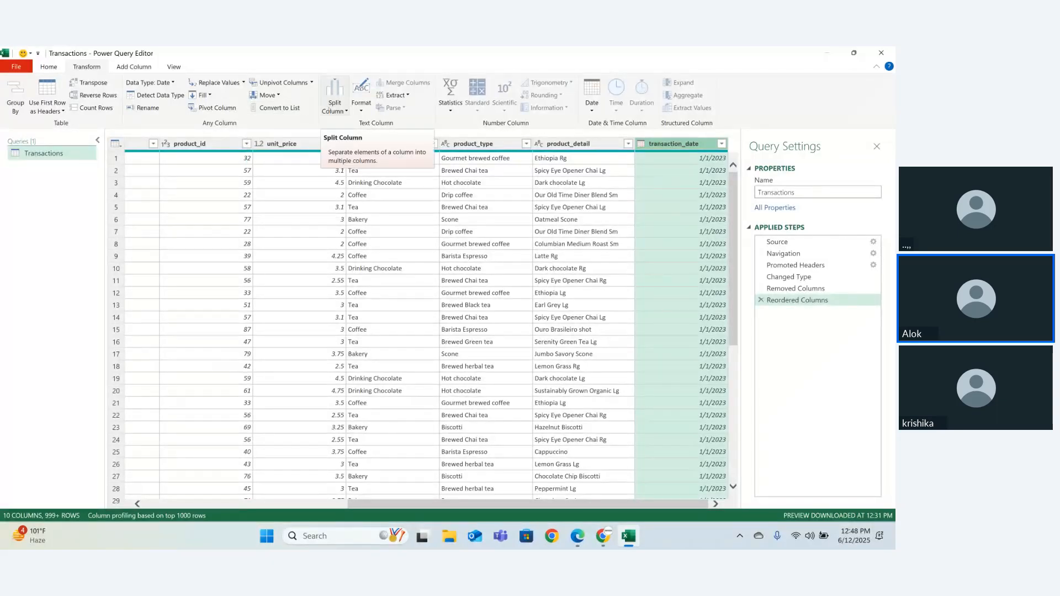
Convert the text in the product_category column to lowercase
left_click(361, 105)
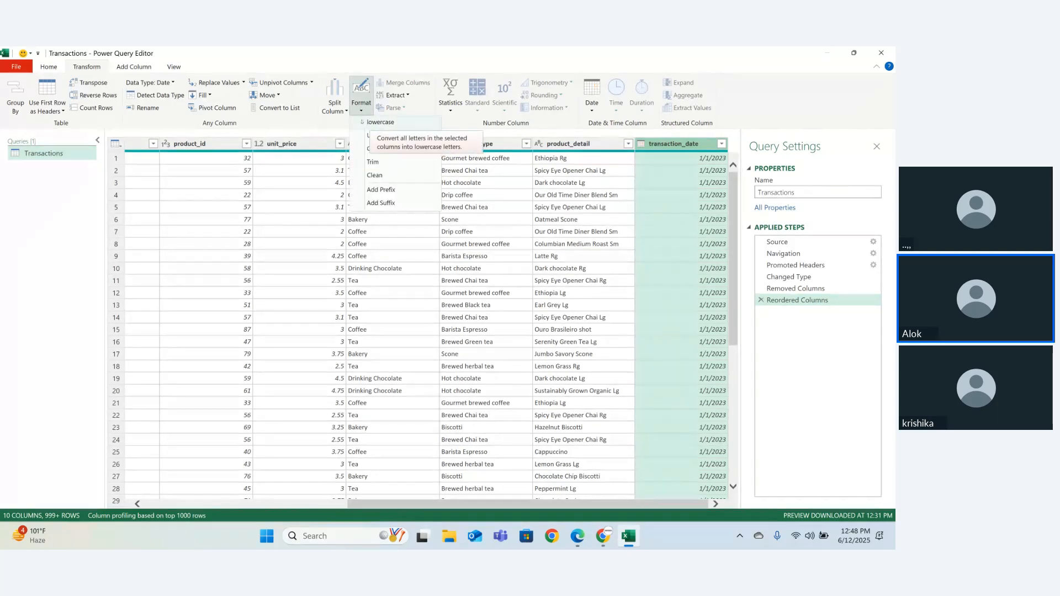
key("Escape")
left_click(367, 144)
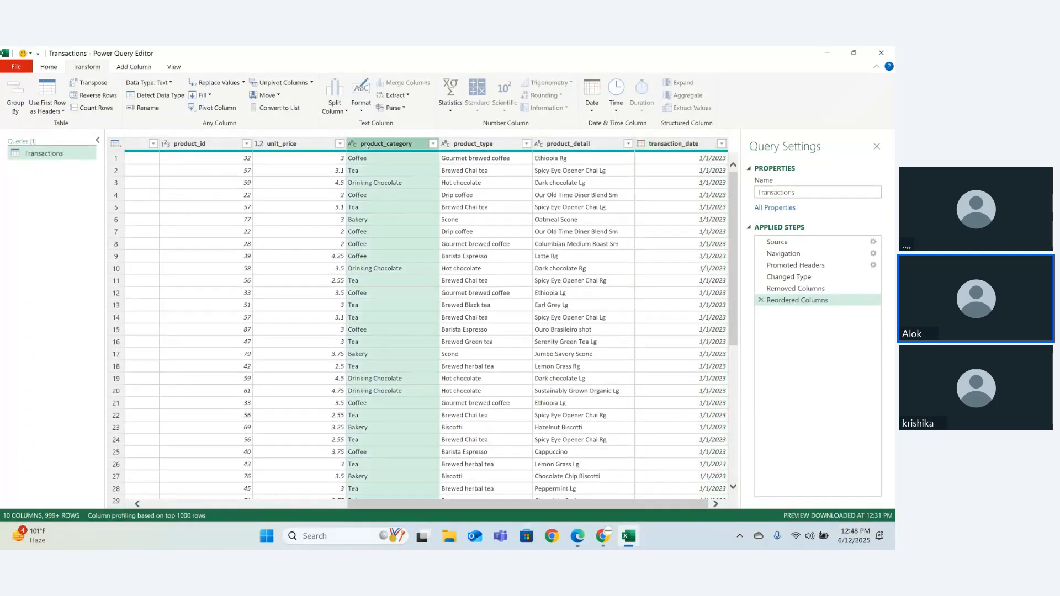
left_click(363, 107)
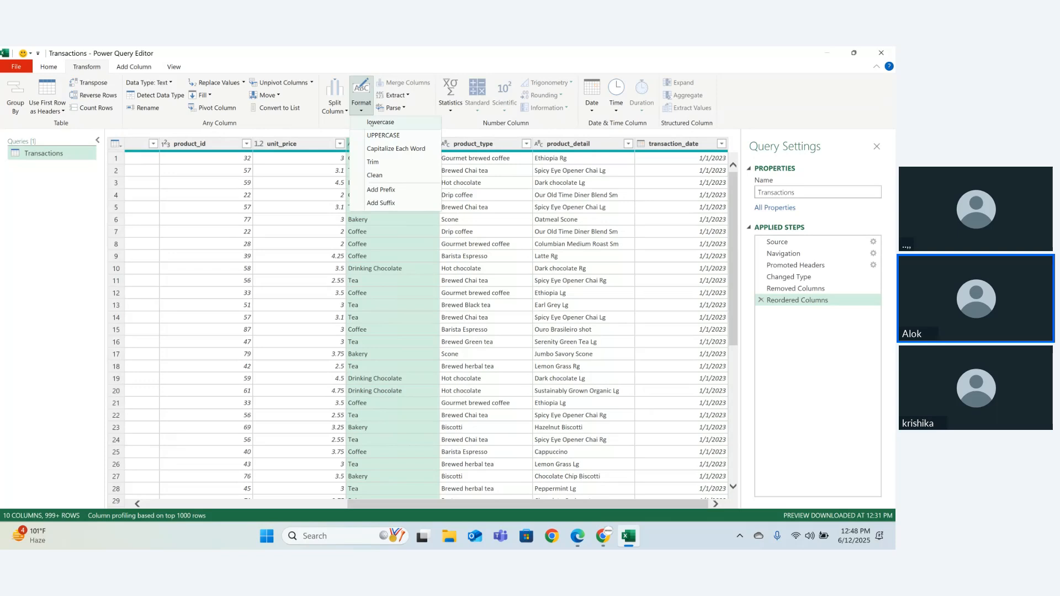
left_click(372, 124)
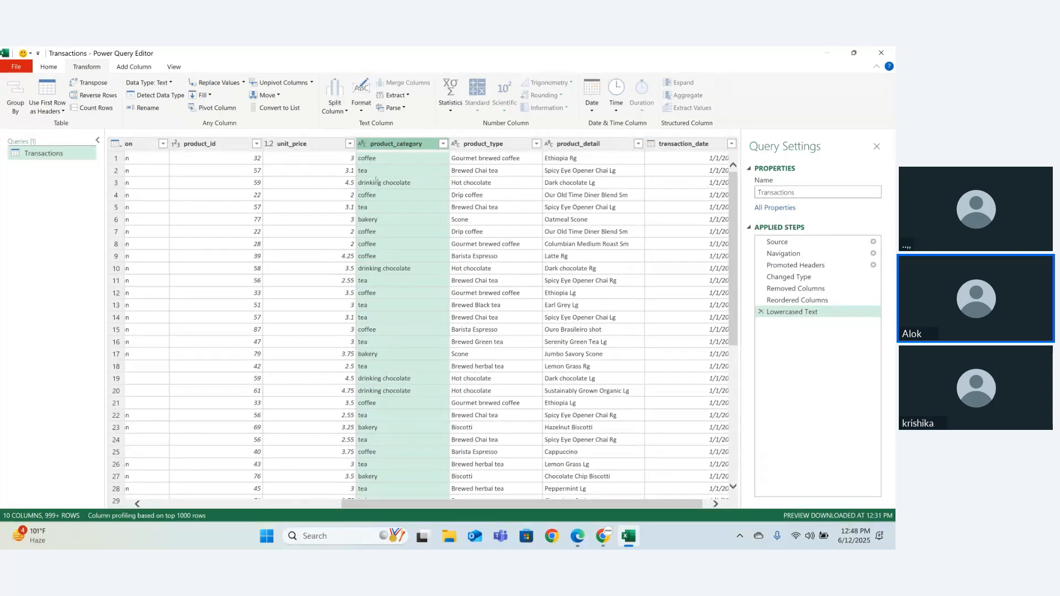
Convert the product_category text to uppercase and follow it with the Capitalize Each Word format
left_click(359, 108)
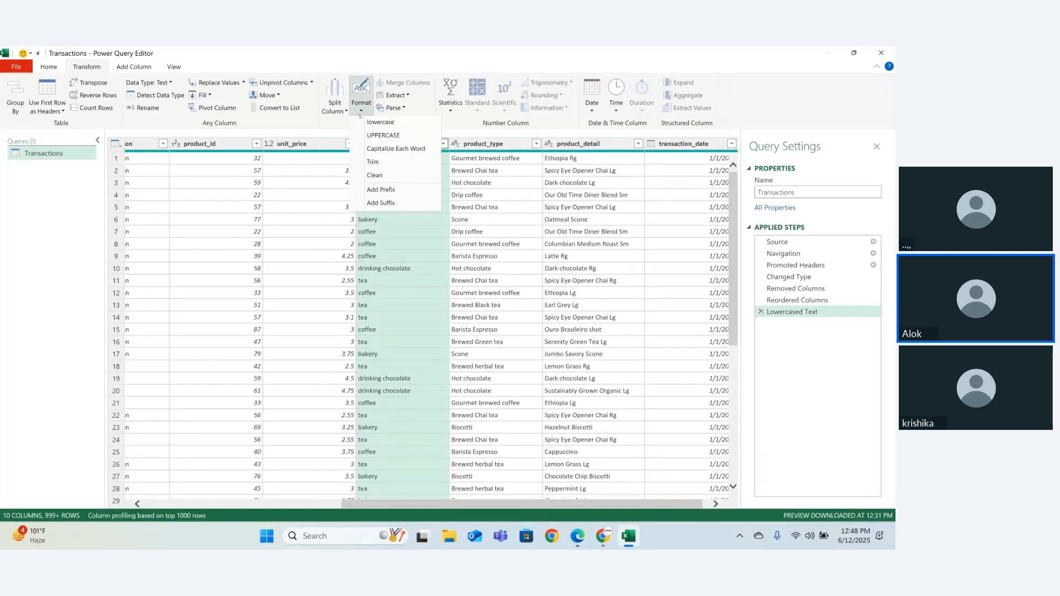
left_click(372, 133)
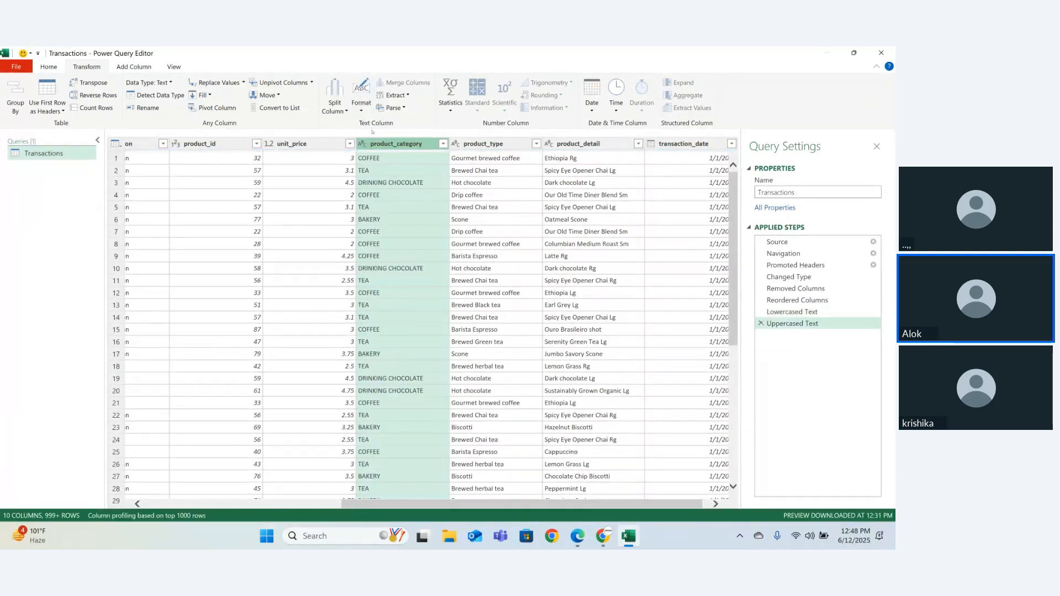
left_click(361, 99)
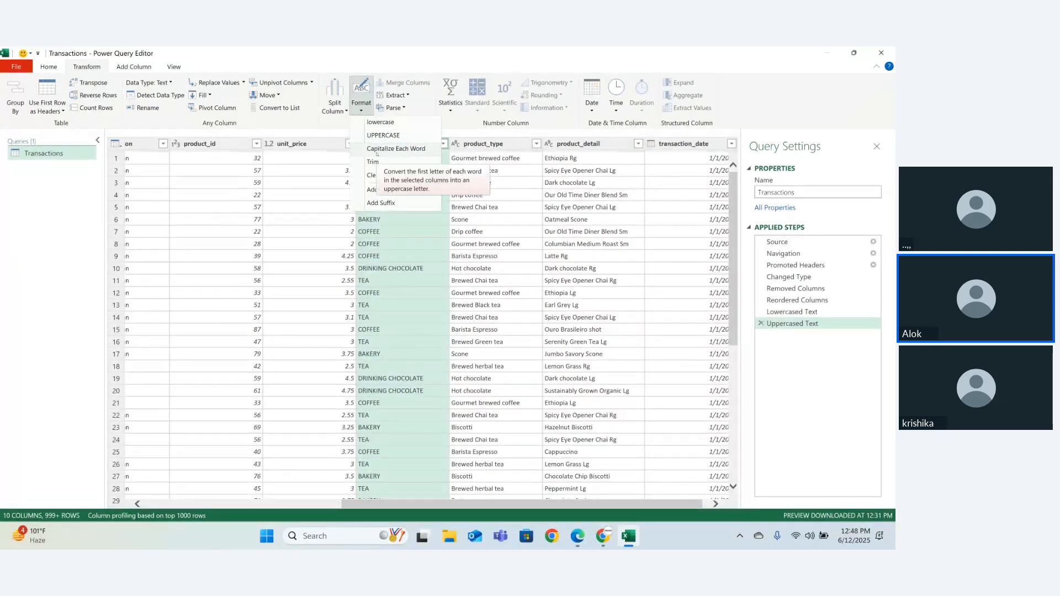
left_click(377, 152)
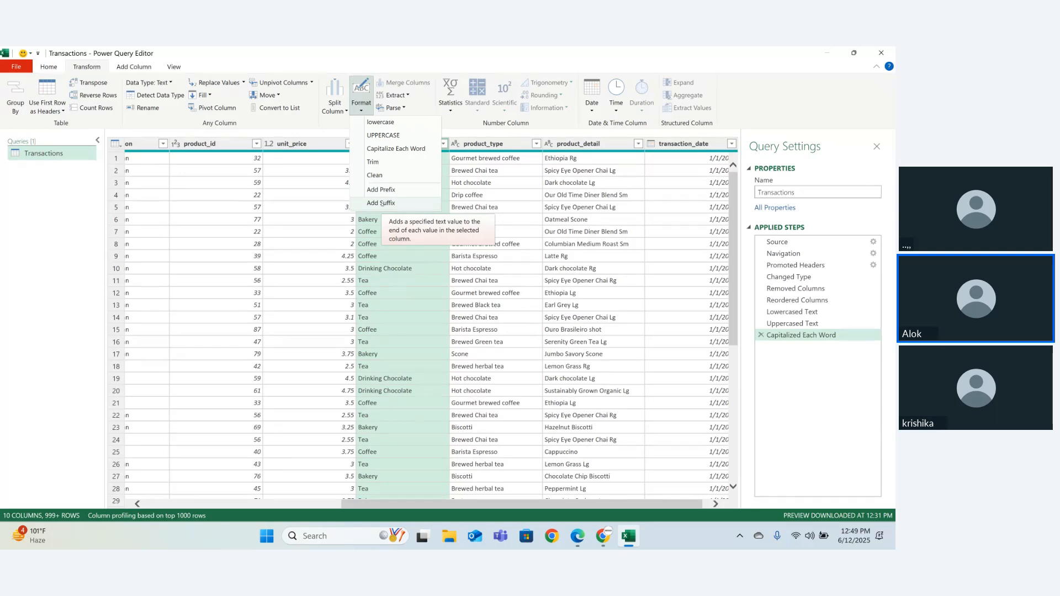
Add the suffix " @" to the product_category values and delete that applied step
left_click(381, 203)
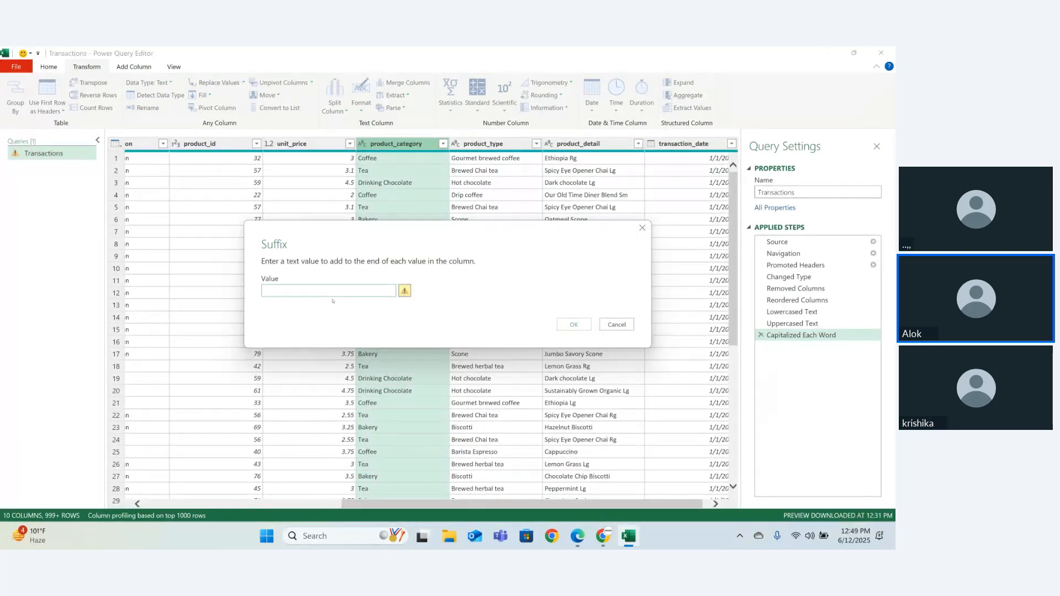
type("@")
key("Return")
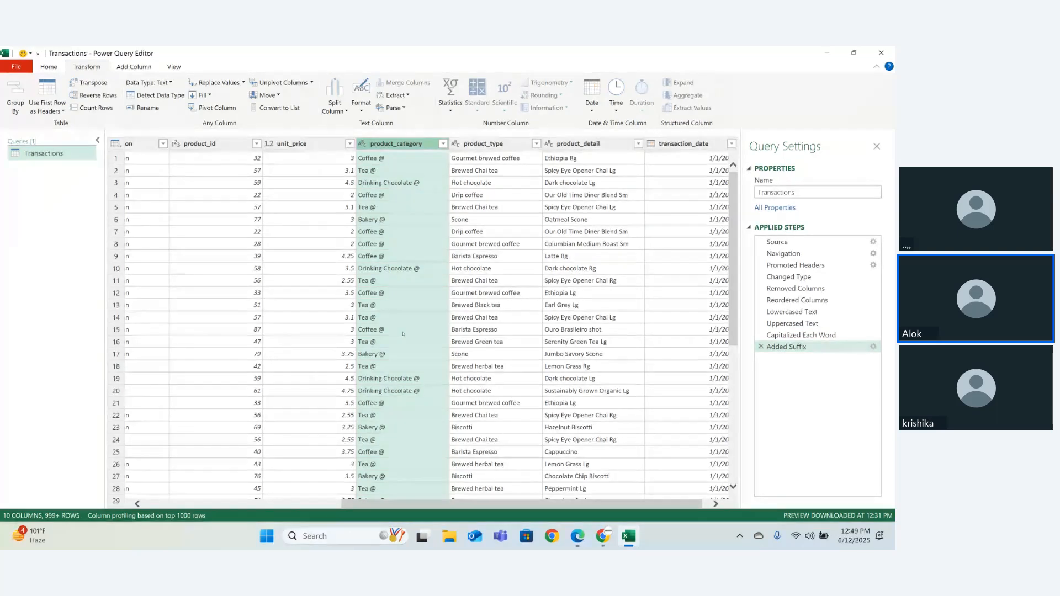
left_click(761, 347)
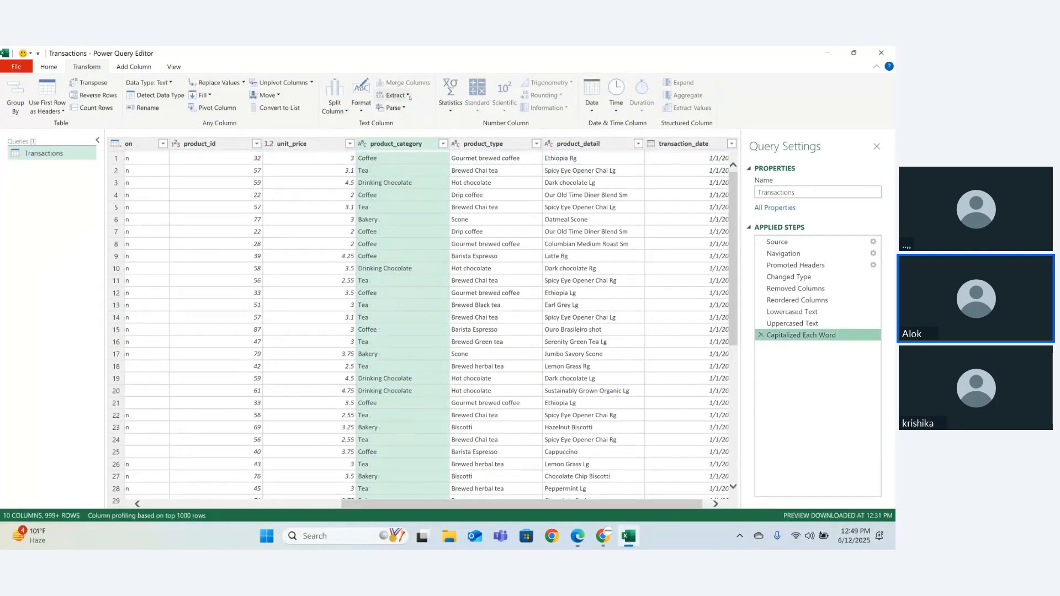
left_click(396, 95)
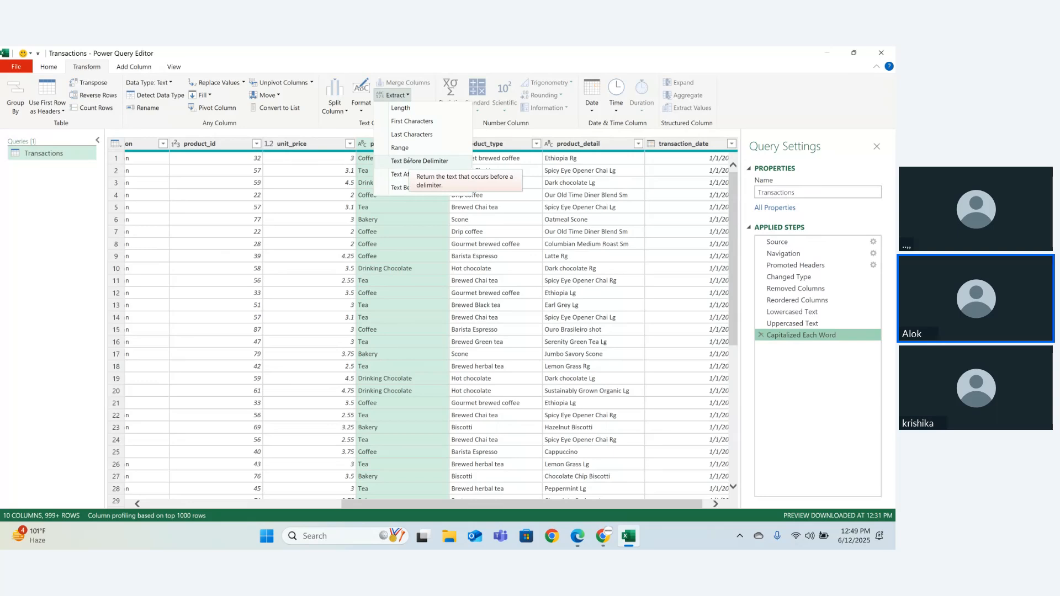
left_click(374, 79)
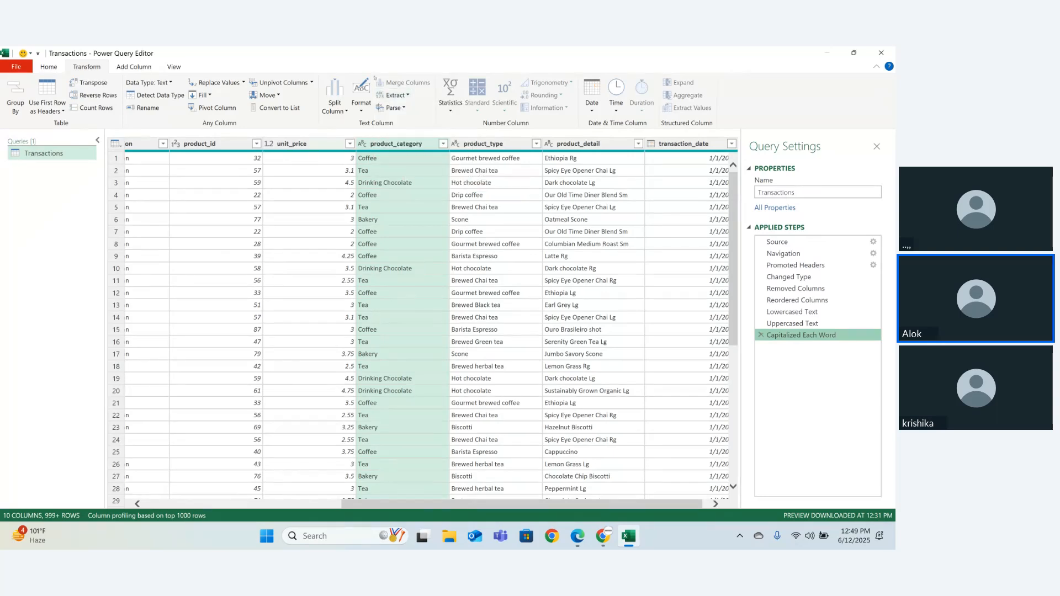
Merge the unit_price and product_id columns without a separator into a column named Merged, and delete the merge step
left_click(298, 143)
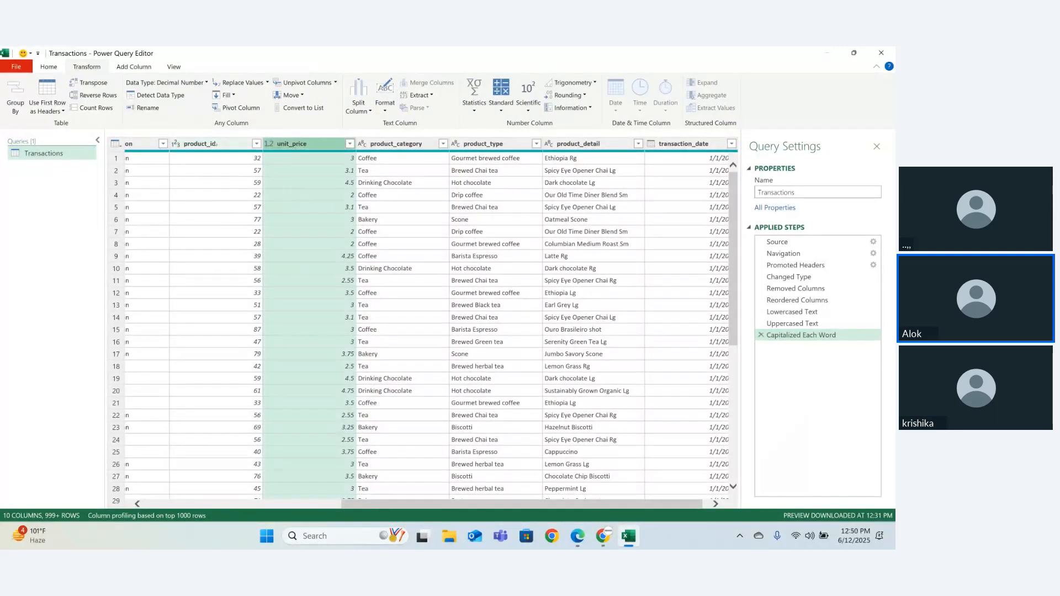
left_click(216, 144, "ctrl")
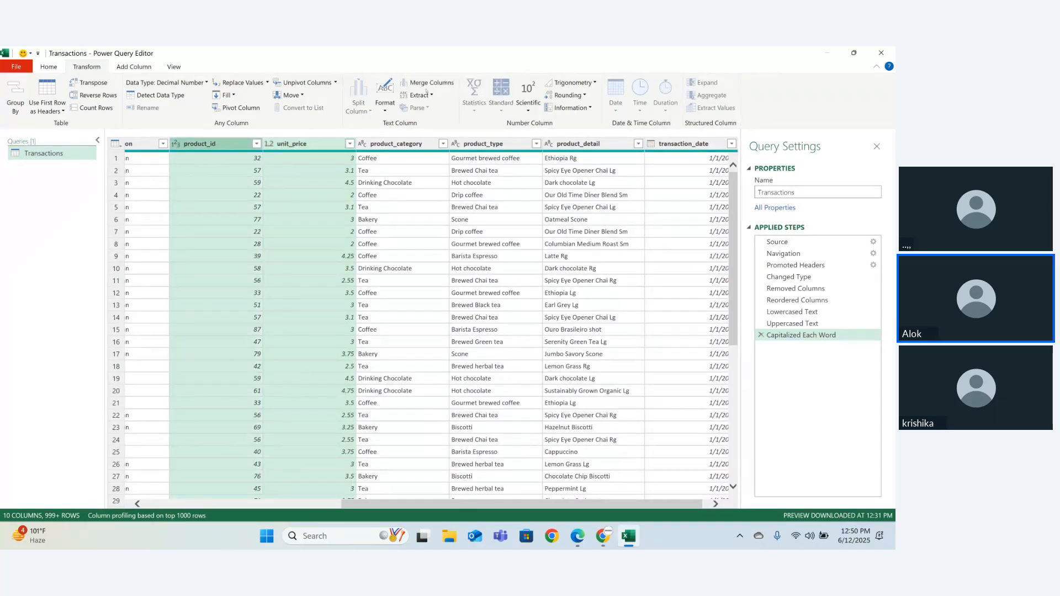
key("F2")
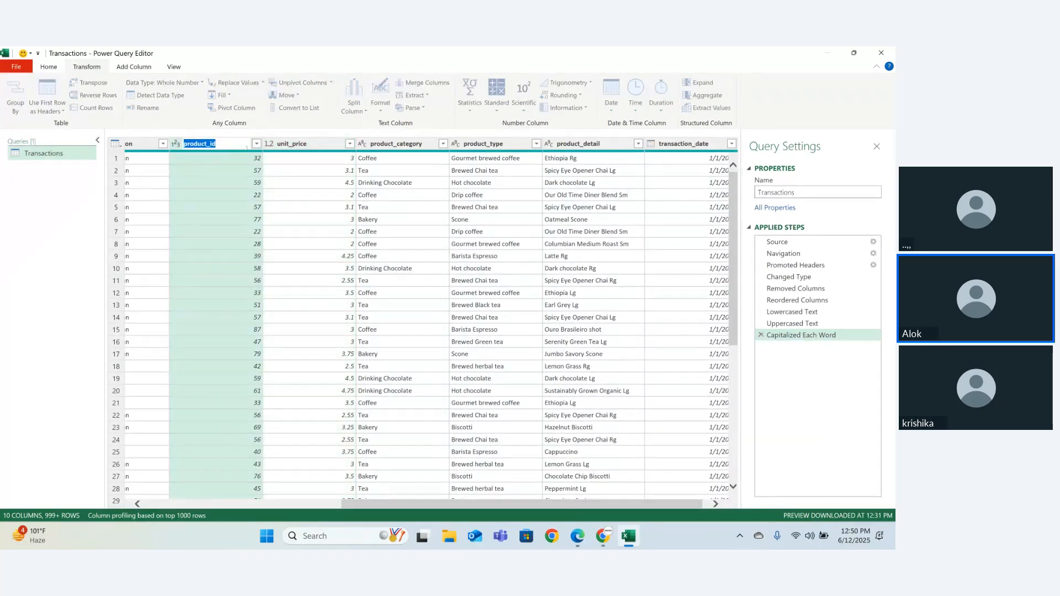
key("Escape")
left_click(293, 144)
key("F2")
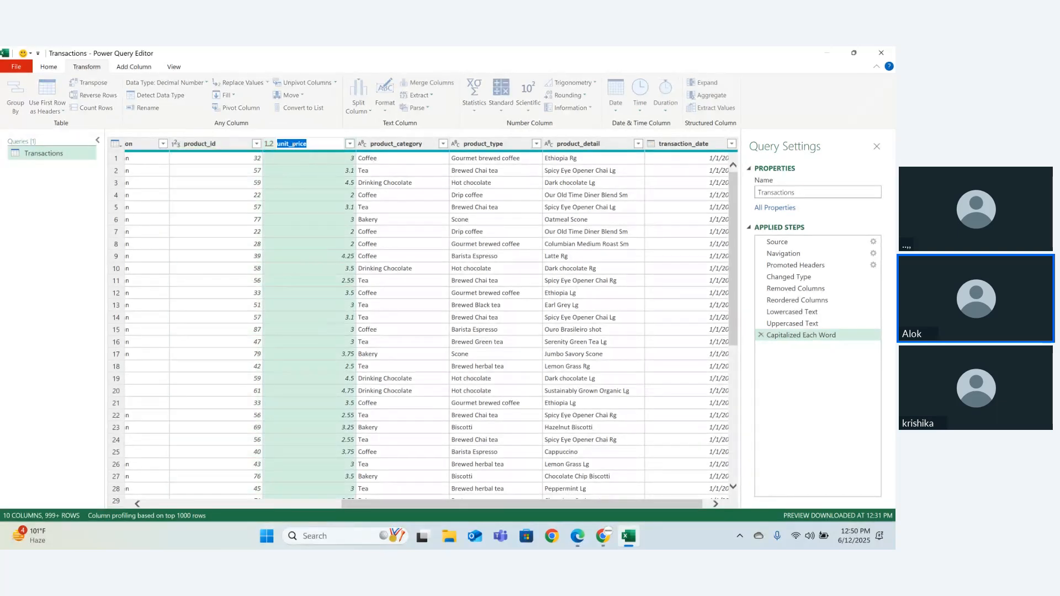
key("Escape")
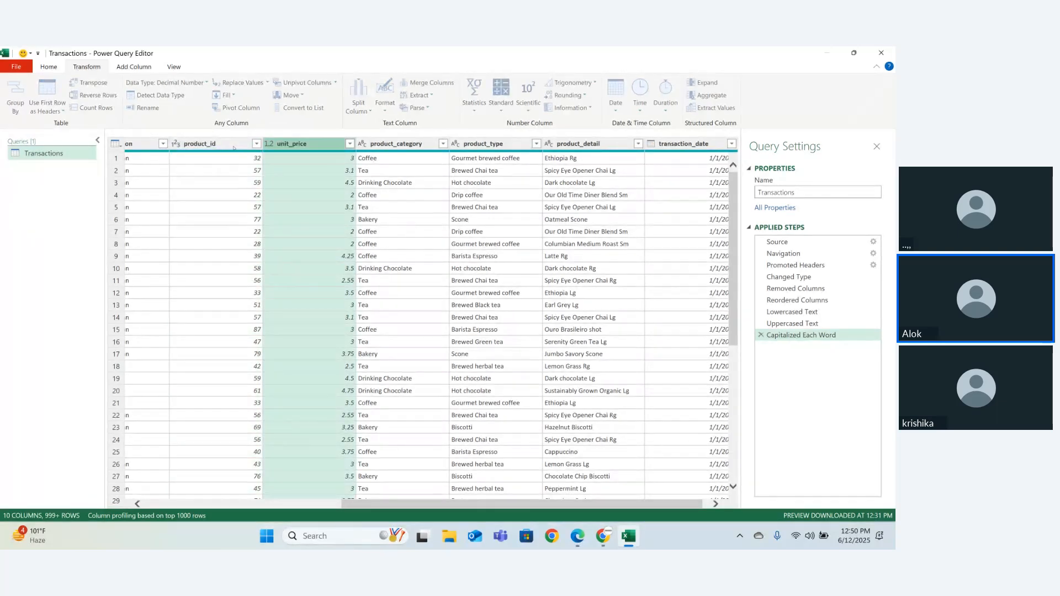
left_click(233, 146, "ctrl")
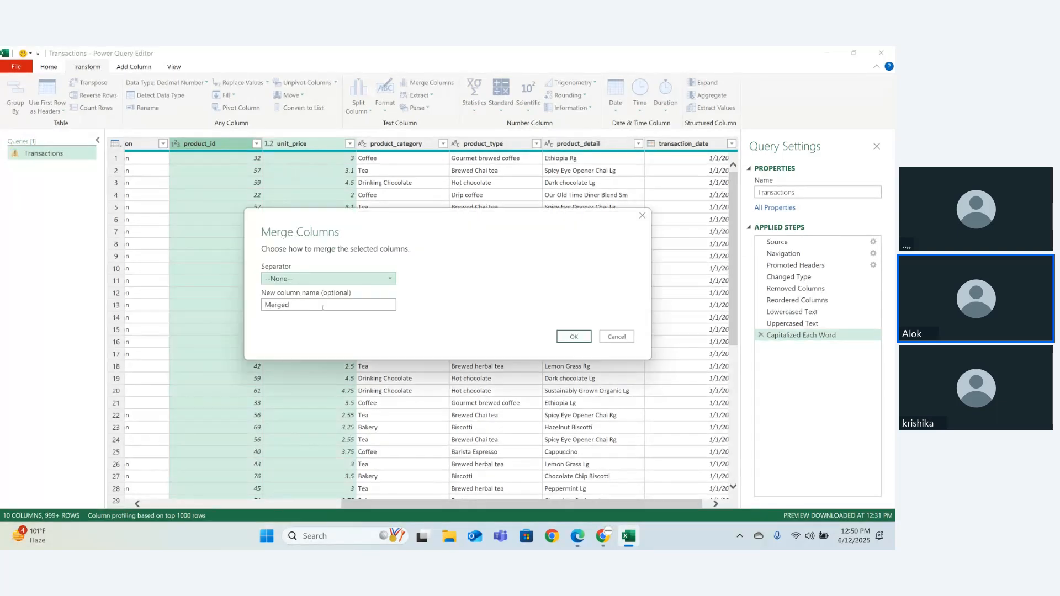
left_click(568, 338)
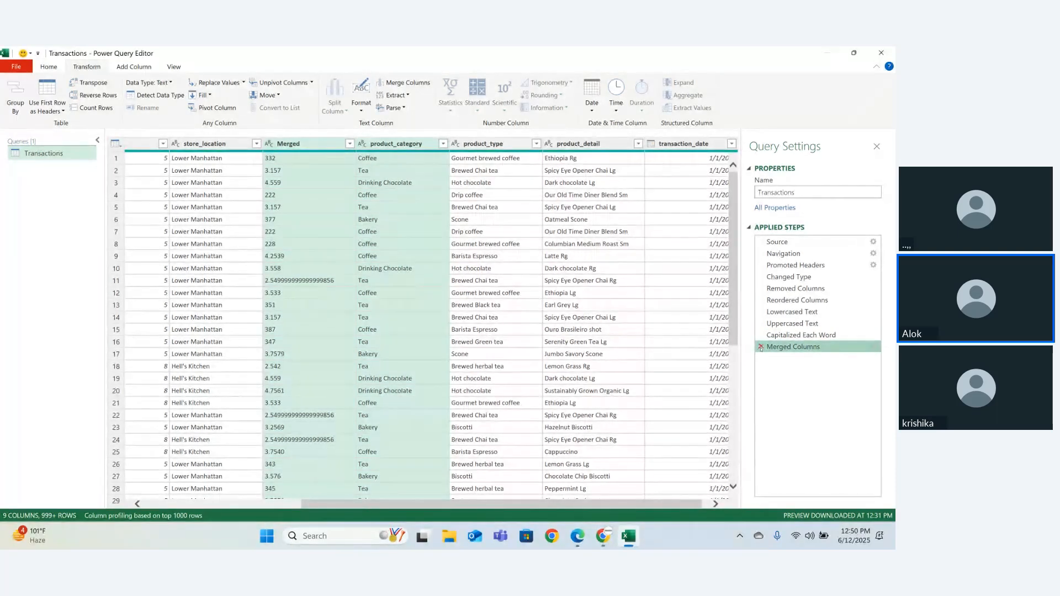
left_click(761, 347)
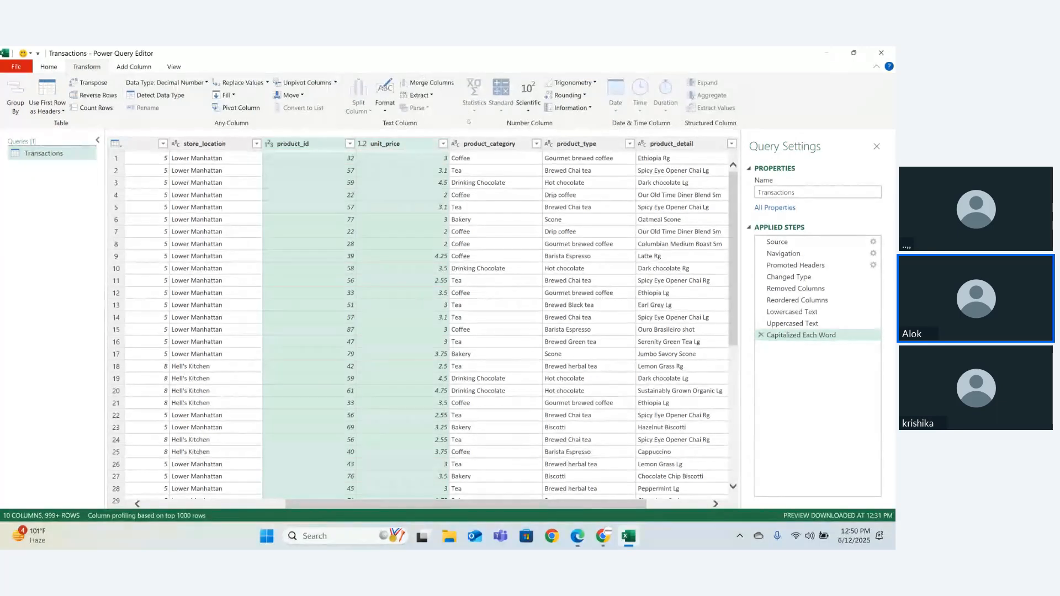
Review the Statistics and Standard calculation options available for the unit_price column
left_click(390, 145)
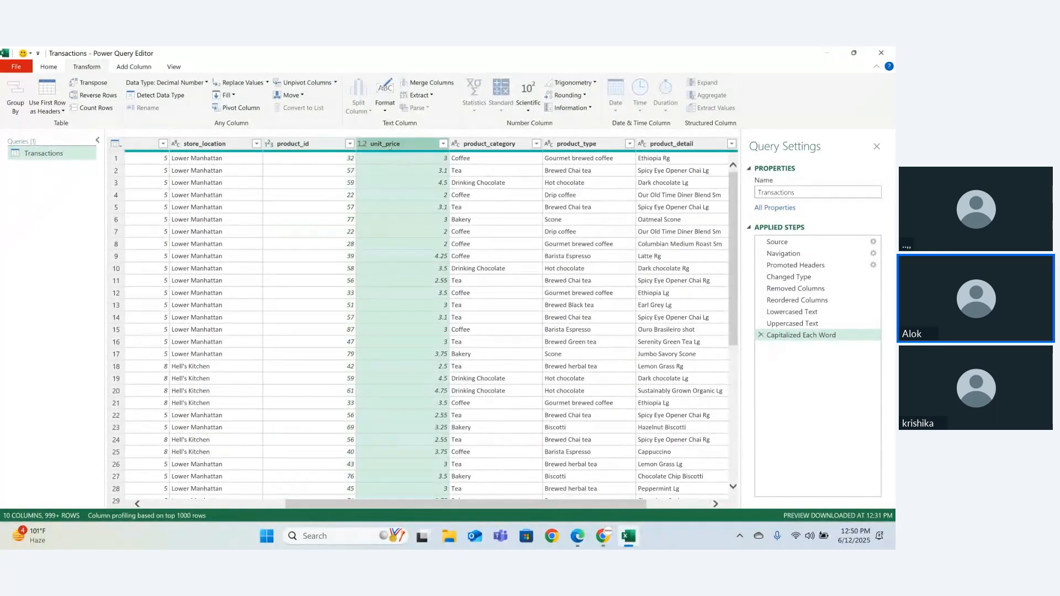
double_click(389, 145)
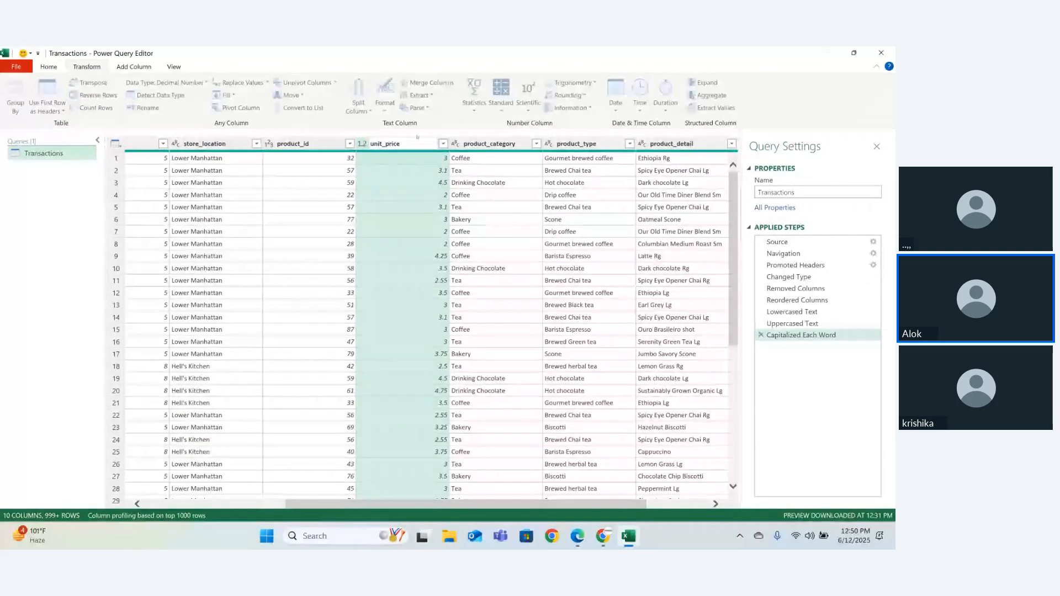
left_click(417, 137)
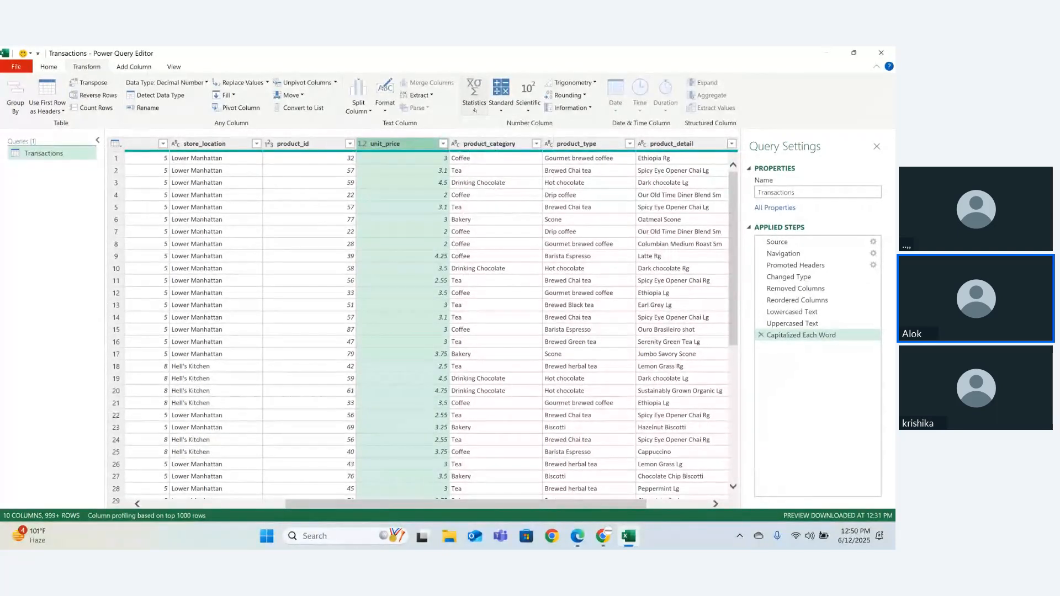
left_click(474, 110)
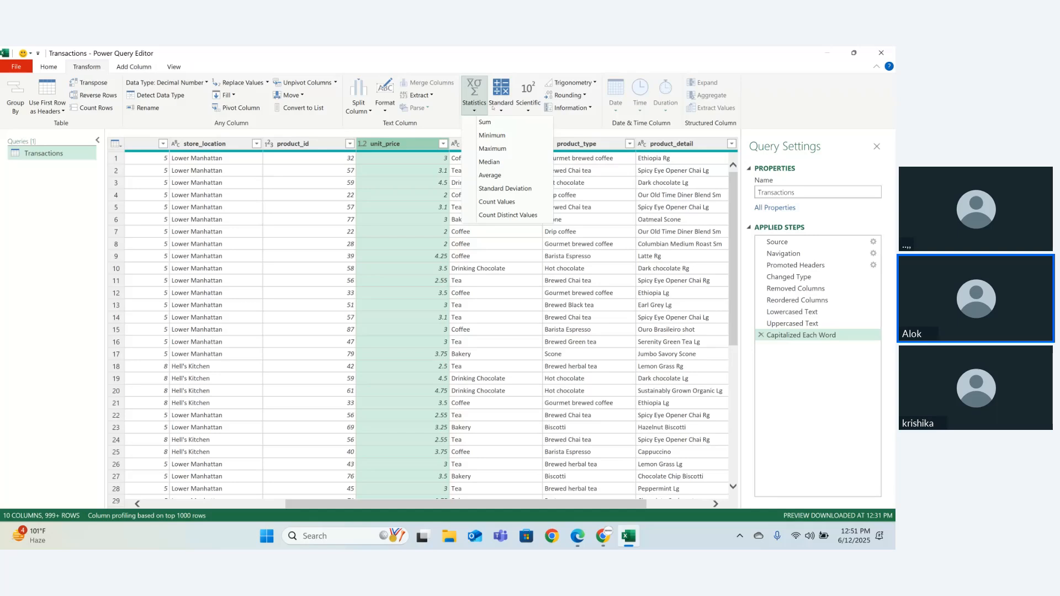
left_click(502, 110)
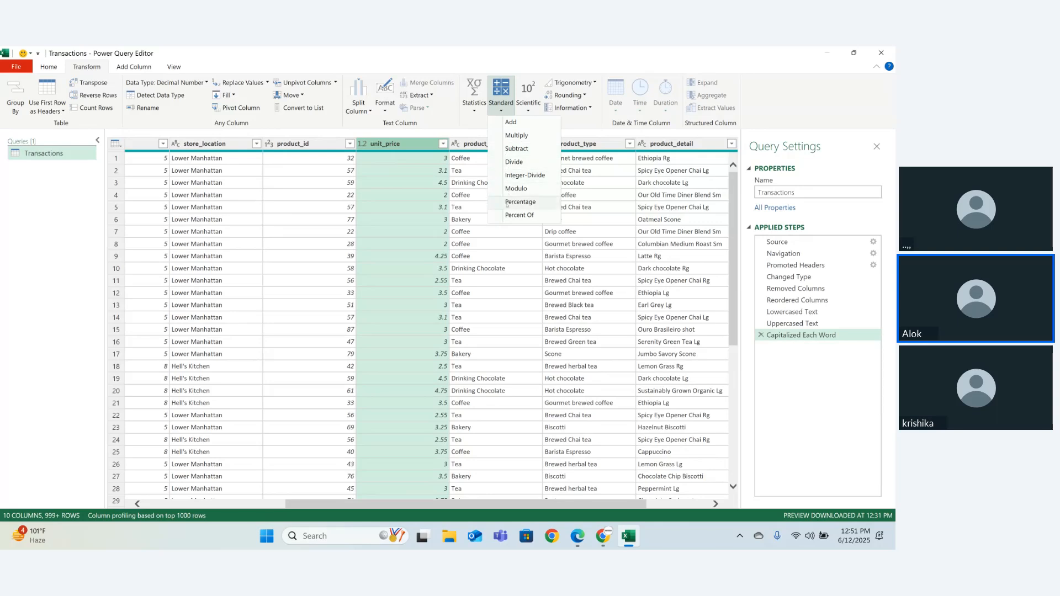
left_click(500, 257)
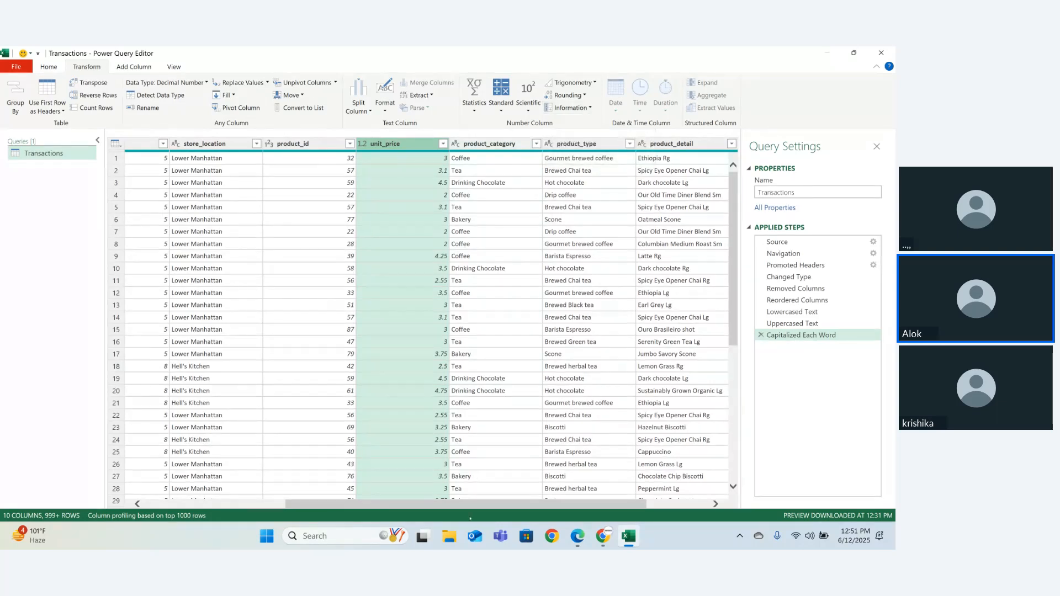
left_click_drag(470, 504, 270, 504)
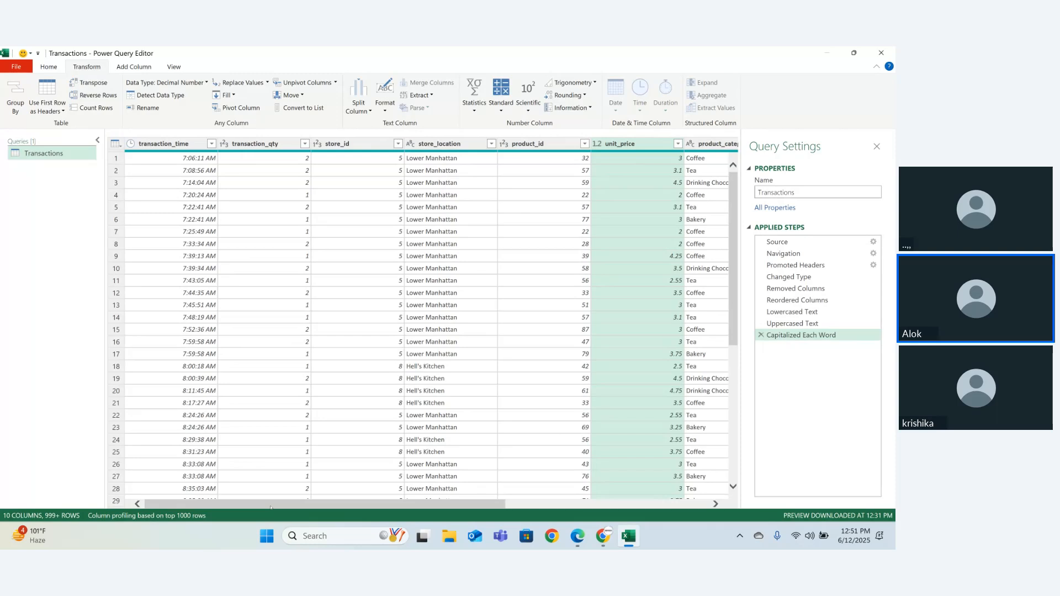
Duplicate the unit_price column and add an index column starting from 0
left_click(137, 67)
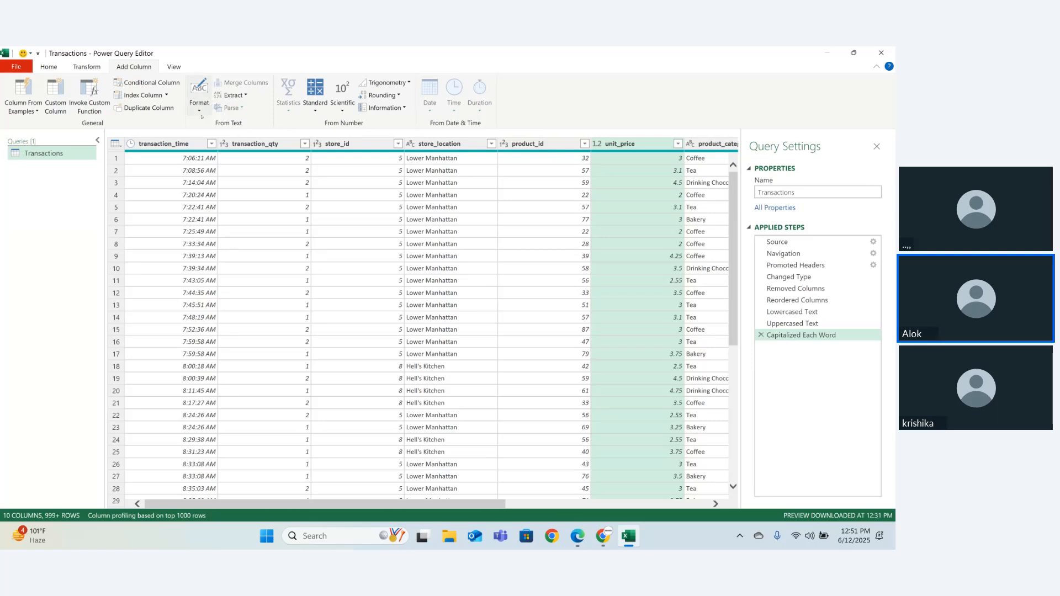
left_click(199, 109)
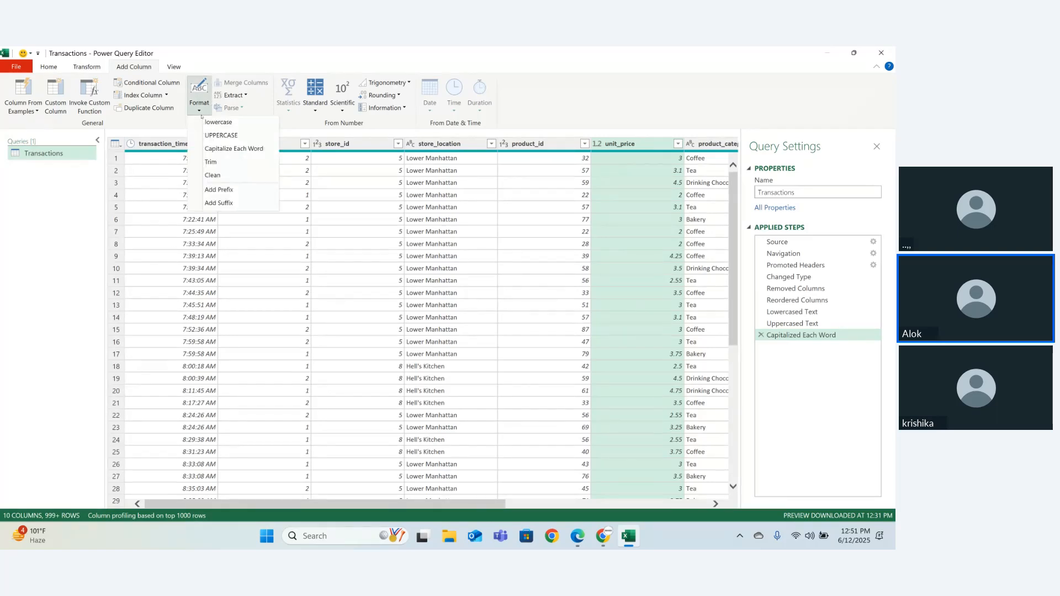
left_click(257, 97)
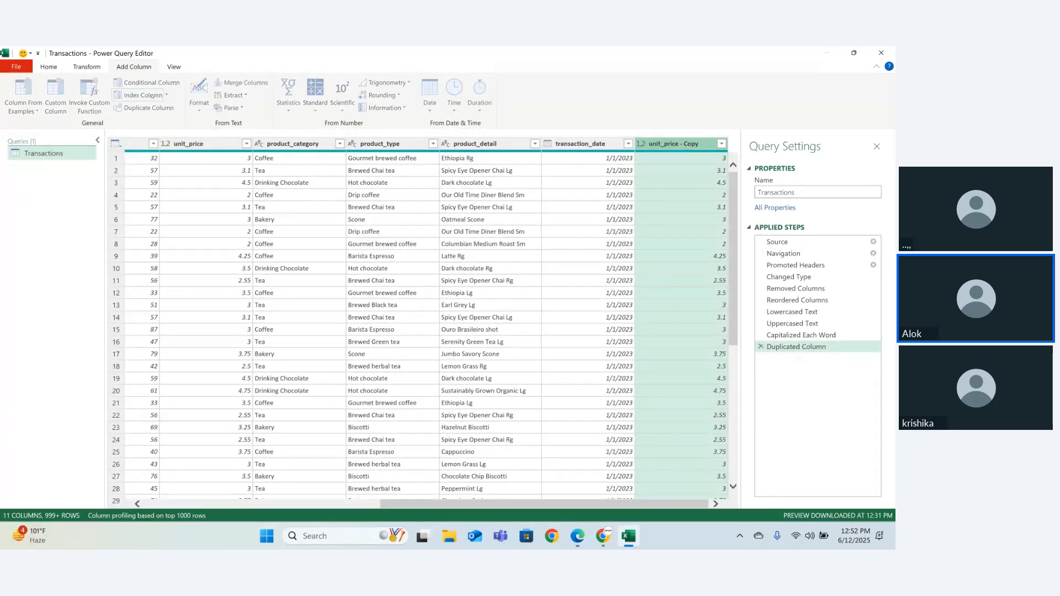
left_click(151, 96)
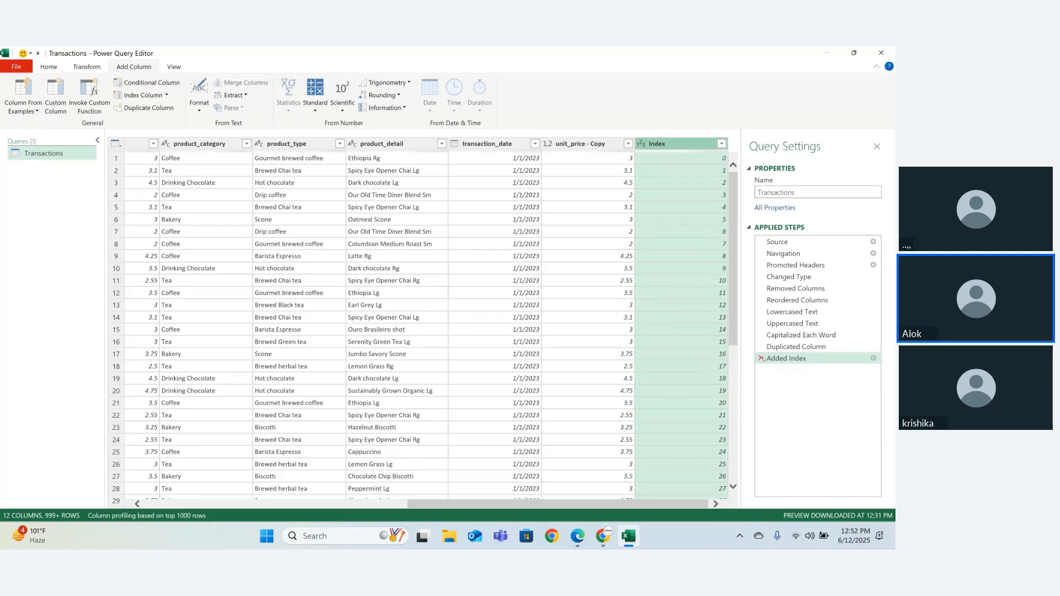
Delete the Added Index step and add an index column starting from 1 instead
left_click(761, 358)
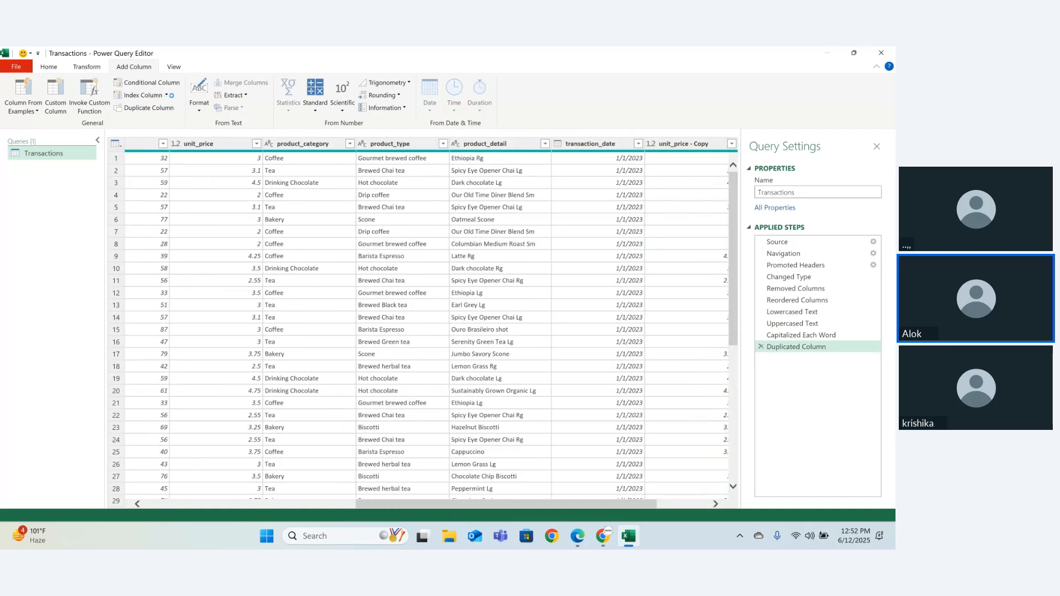
left_click(166, 95)
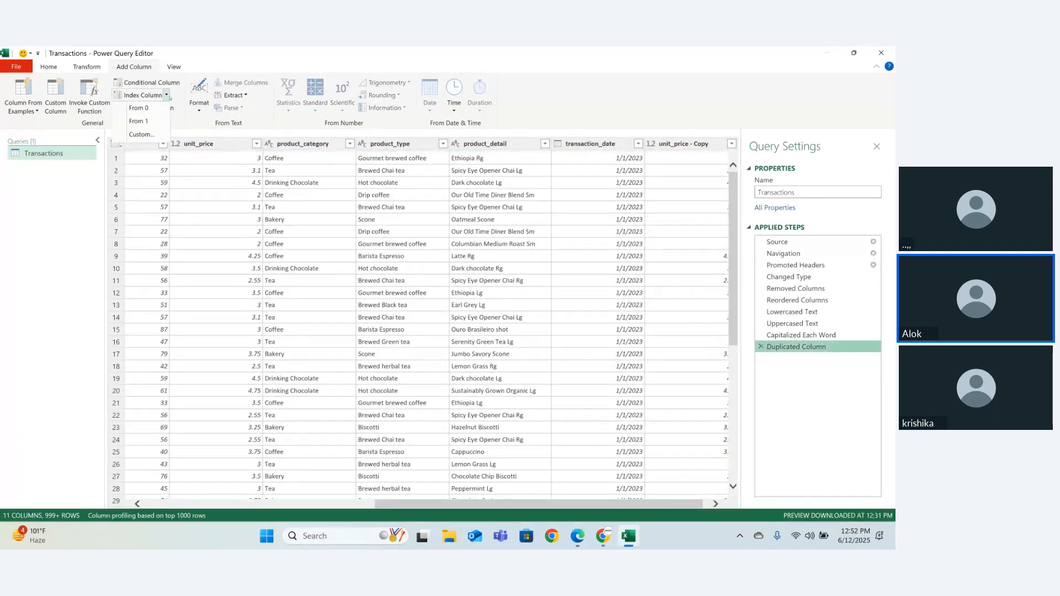
left_click(145, 121)
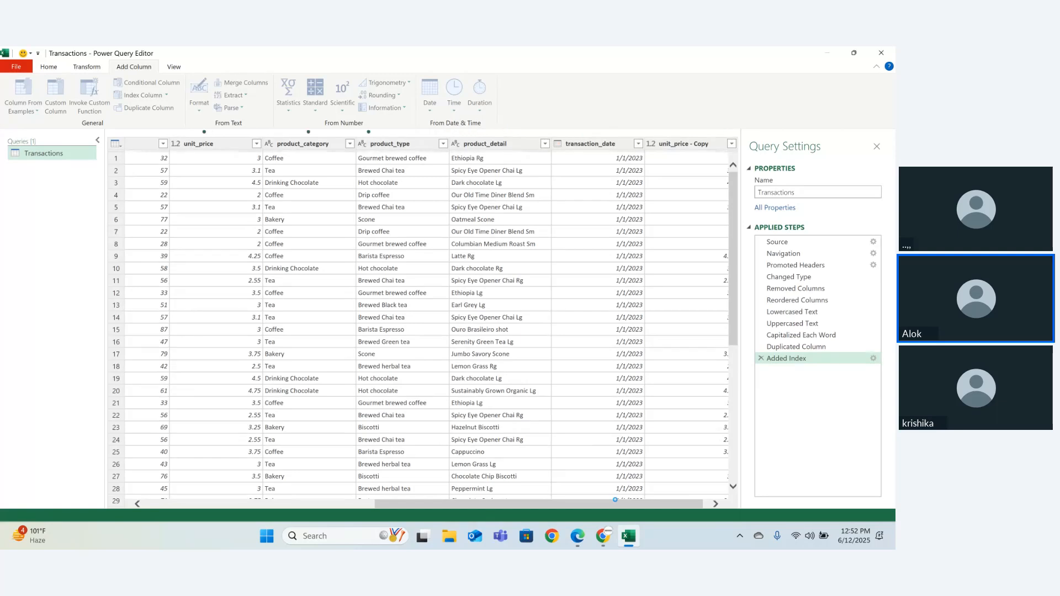
Replace the added index with a custom index column using starting index 500 and increment 5
left_click(760, 359)
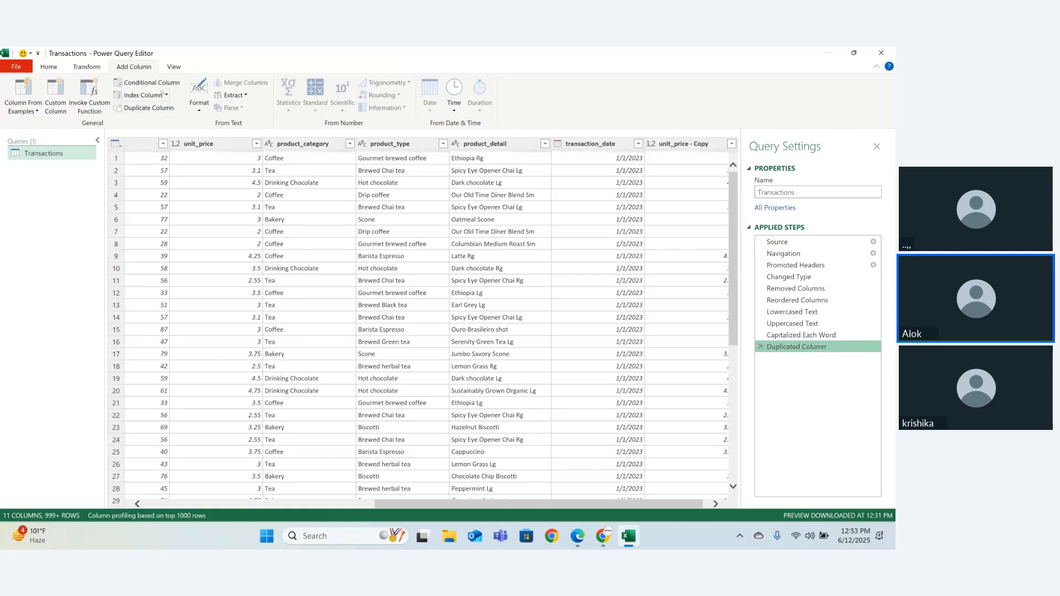
left_click(167, 96)
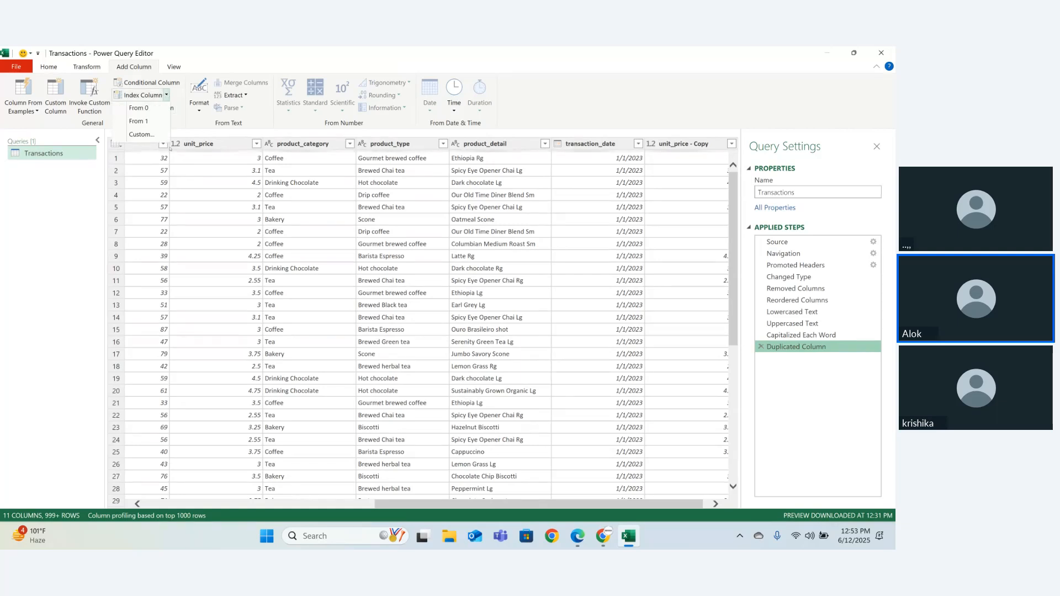
left_click(152, 136)
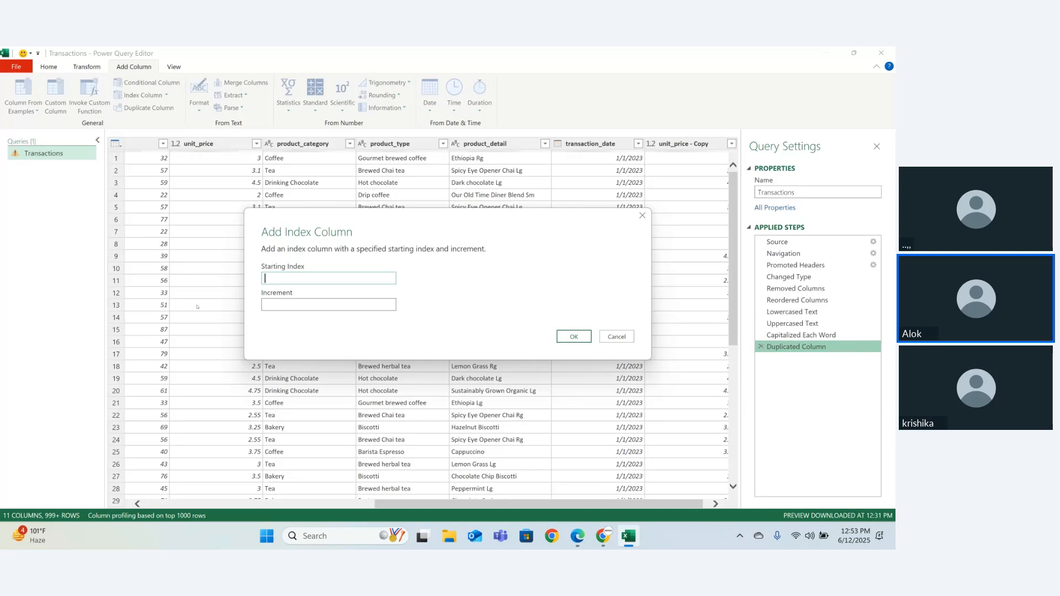
type("500")
key("Tab")
type("5")
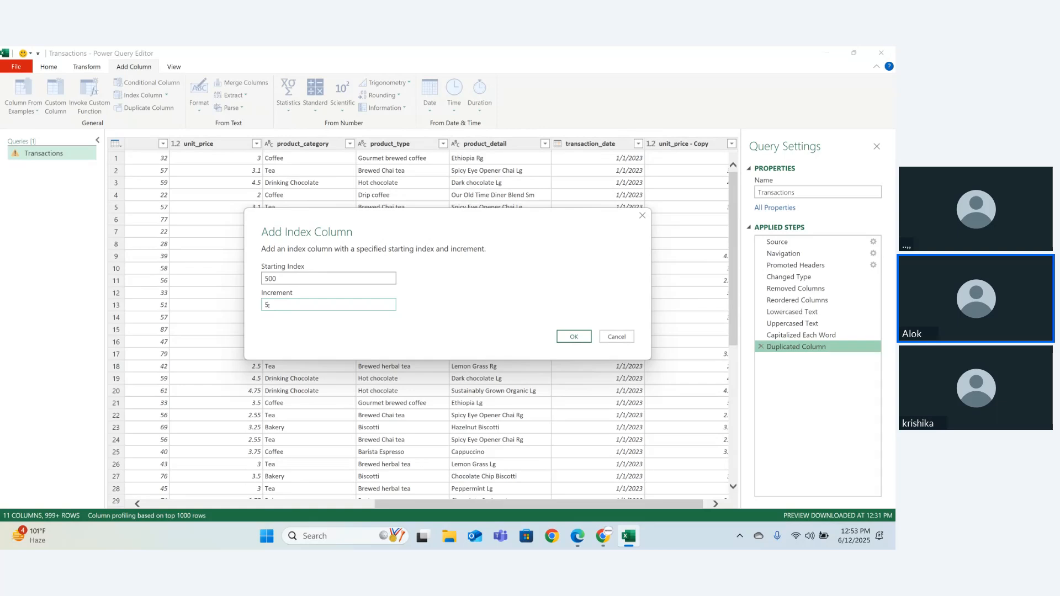
key("Return")
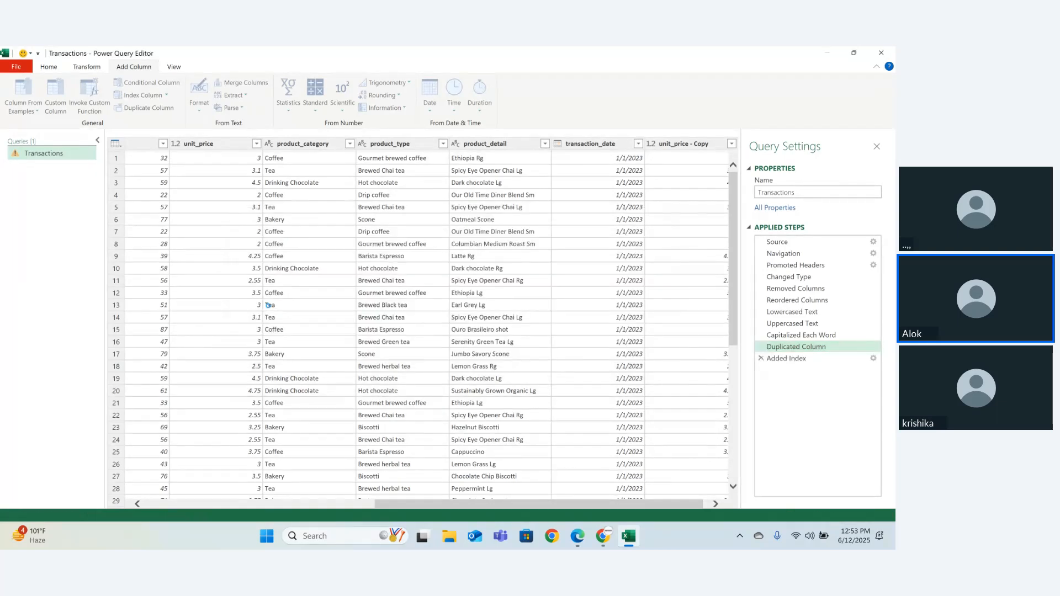
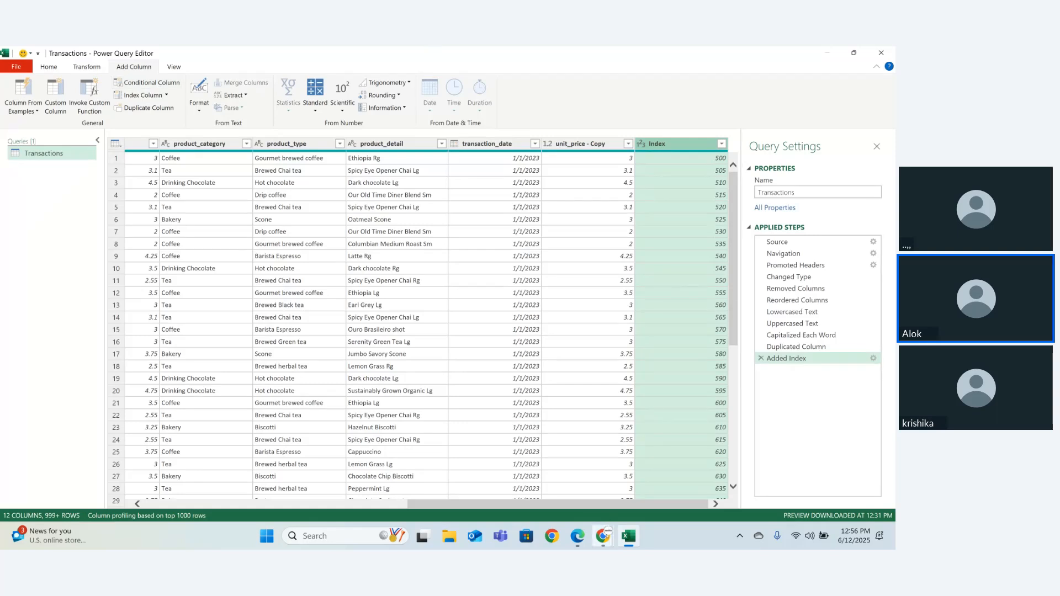
Delete the Added Index step and add a column that multiplies unit_price by the transaction_qty column
mouse_move(607, 530)
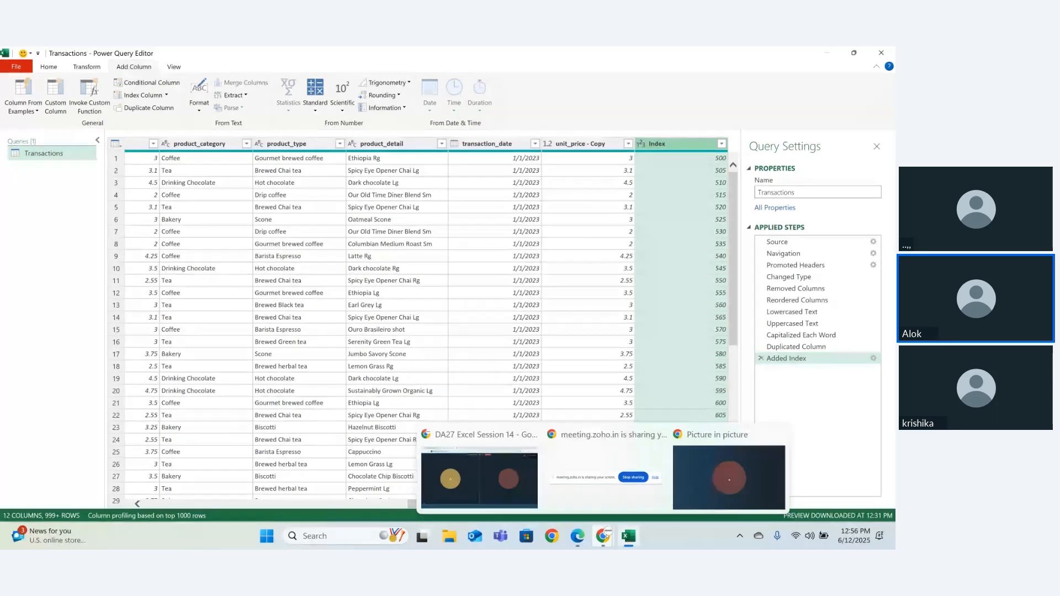
left_click(761, 359)
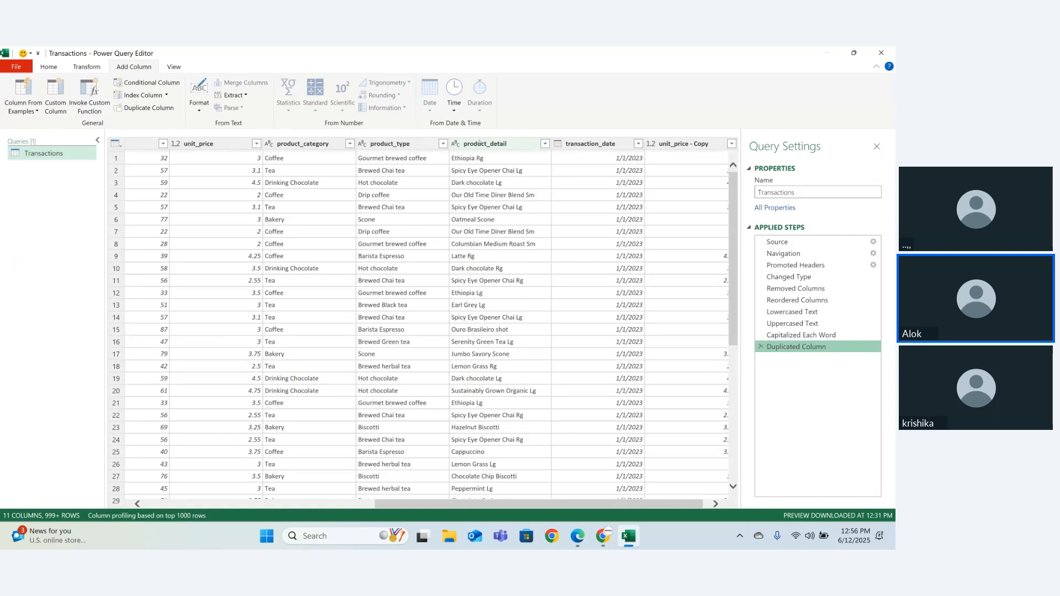
left_click(472, 182)
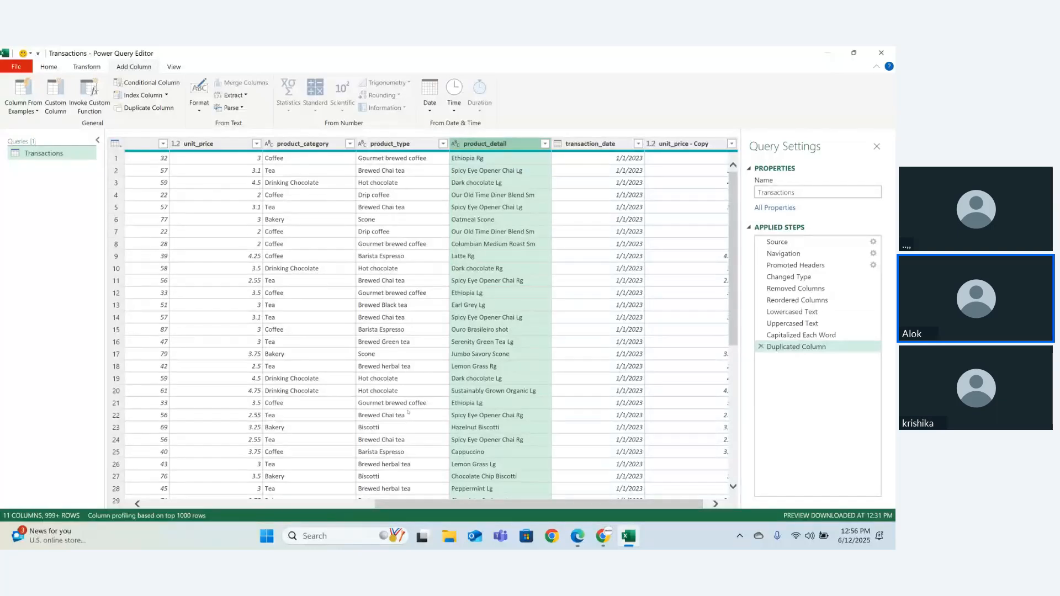
left_click(193, 144)
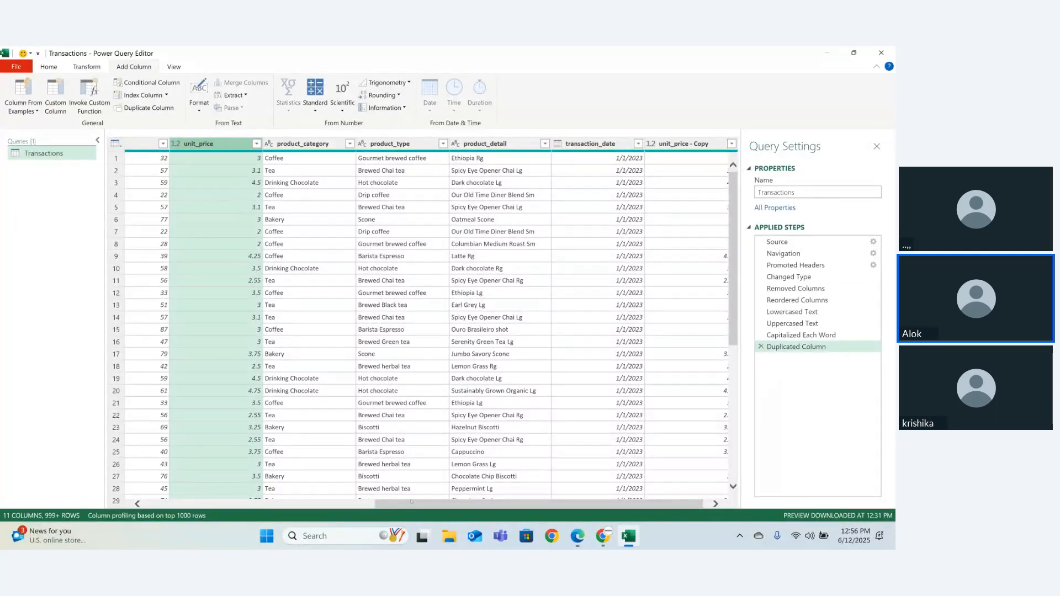
left_click_drag(411, 503, 380, 503)
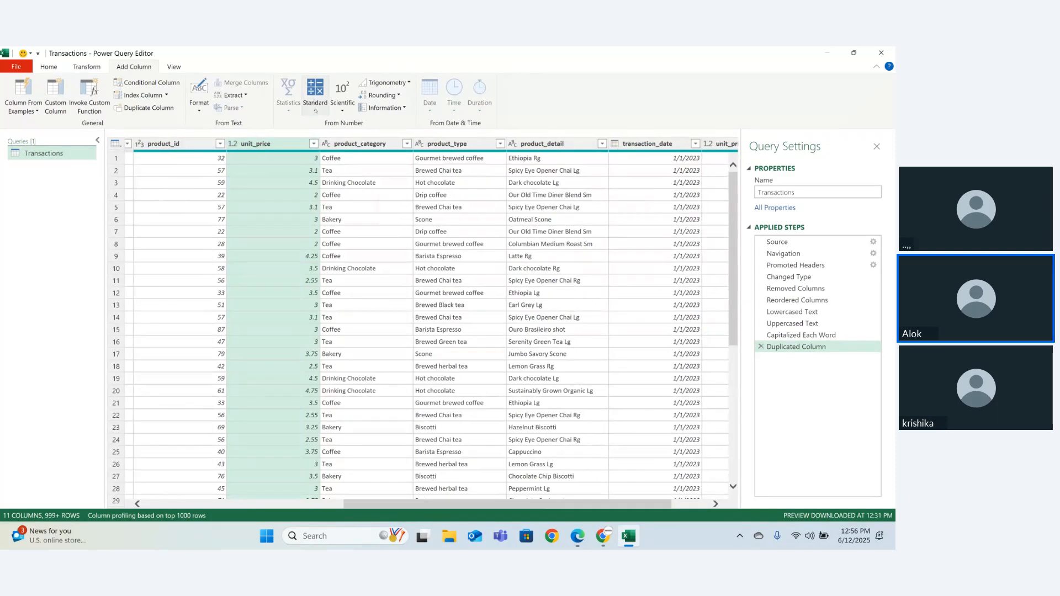
left_click(315, 110)
left_click(325, 133)
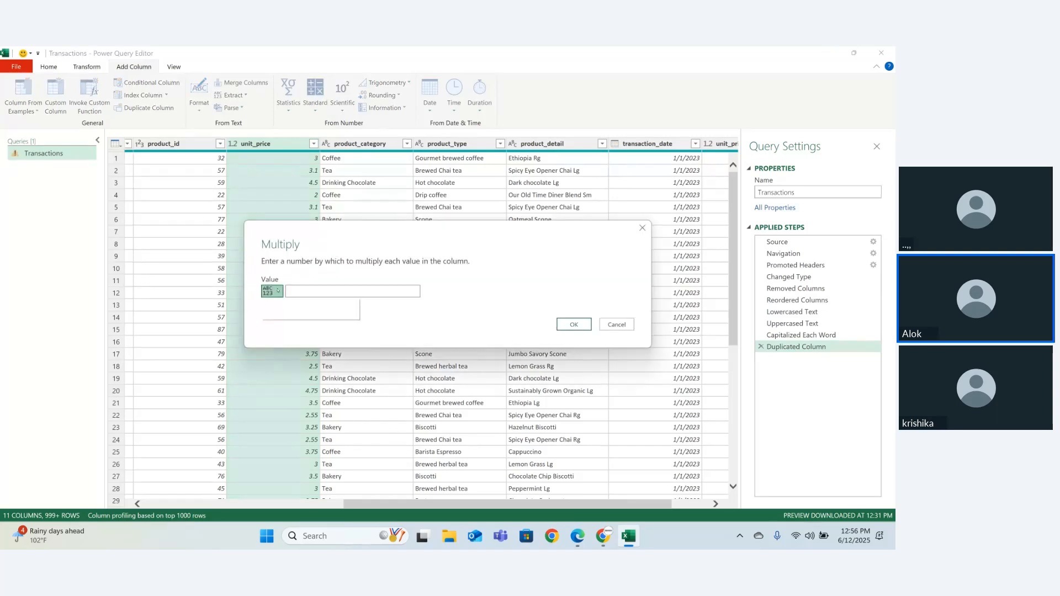
left_click(278, 291)
left_click(294, 320)
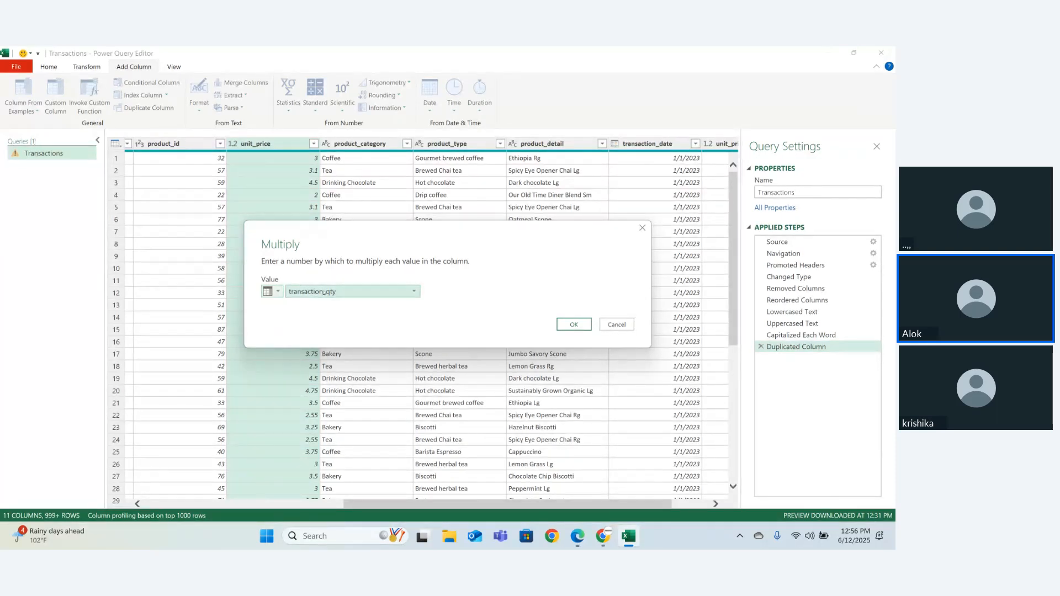
left_click(311, 292)
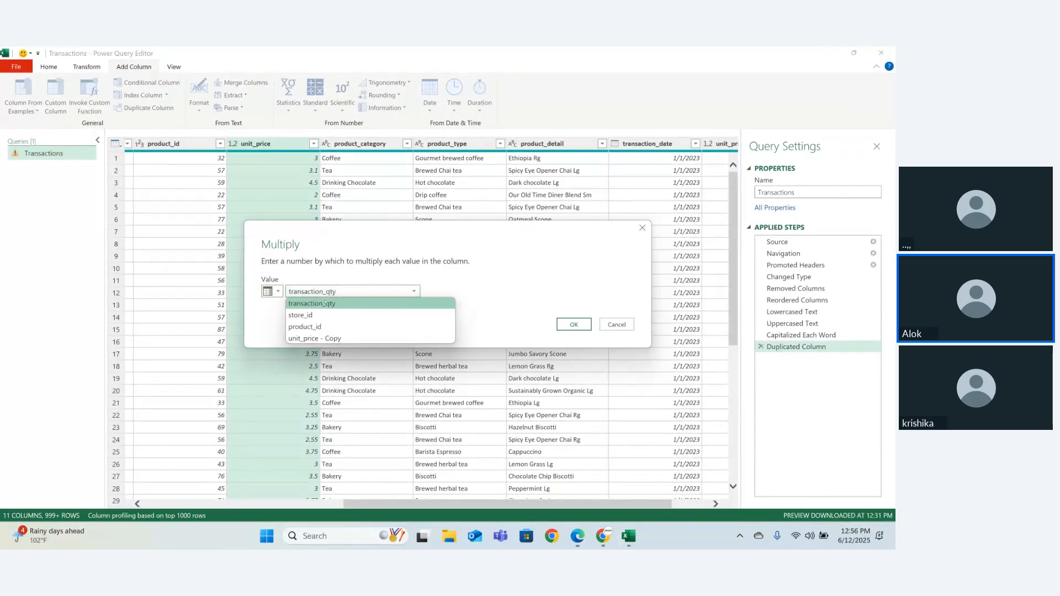
left_click(312, 304)
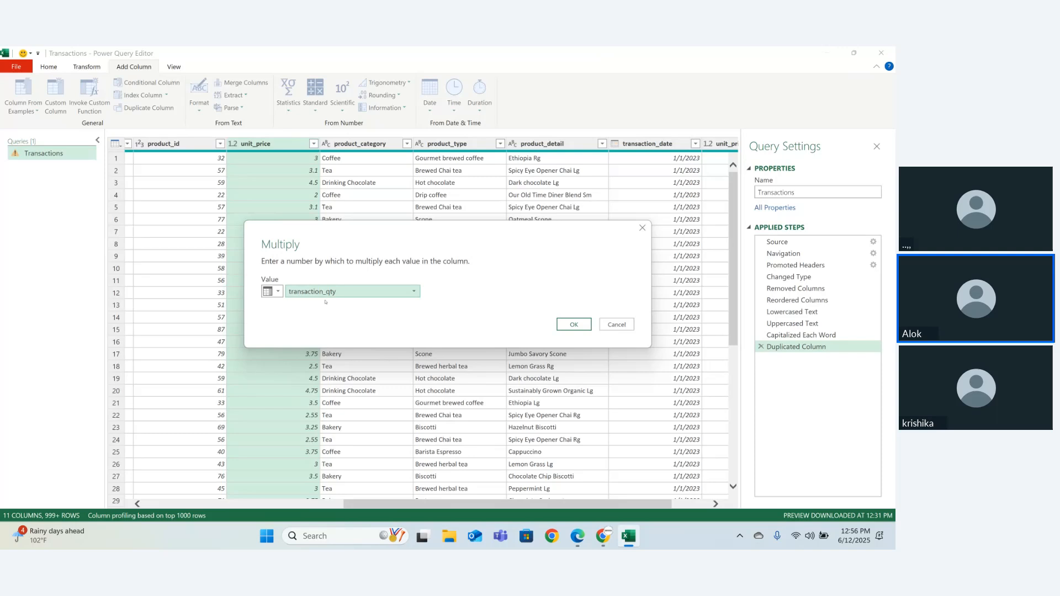
left_click(576, 330)
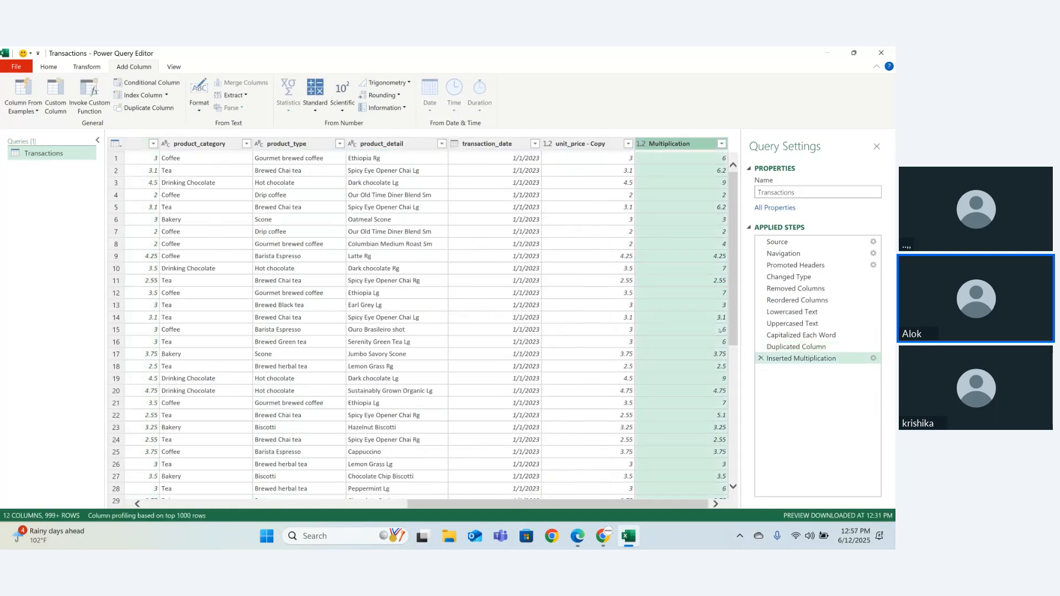
Rename the new Multiplication column as "total bill"
double_click(674, 143)
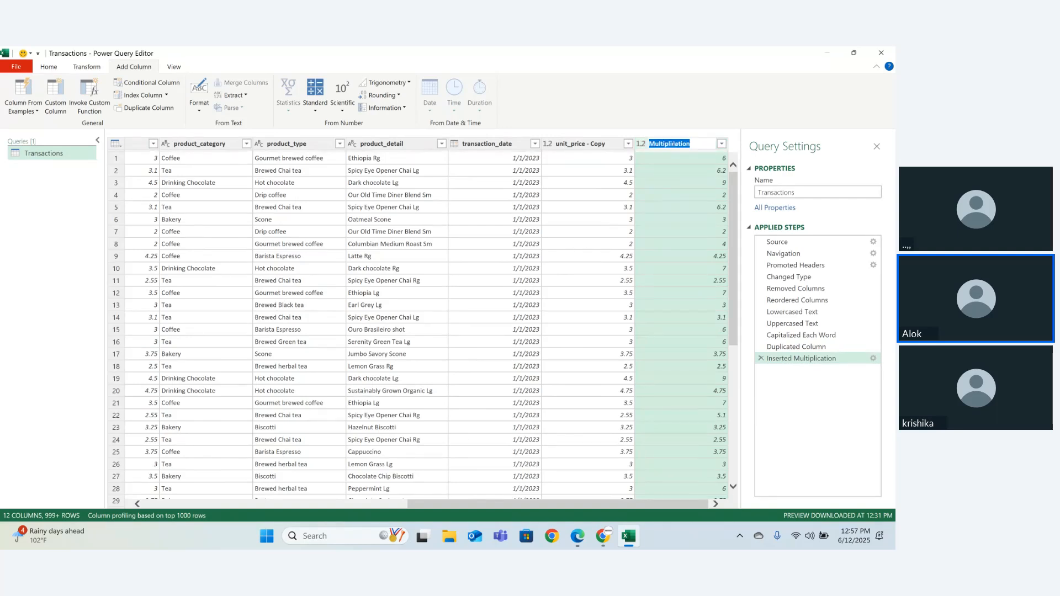
type("tto")
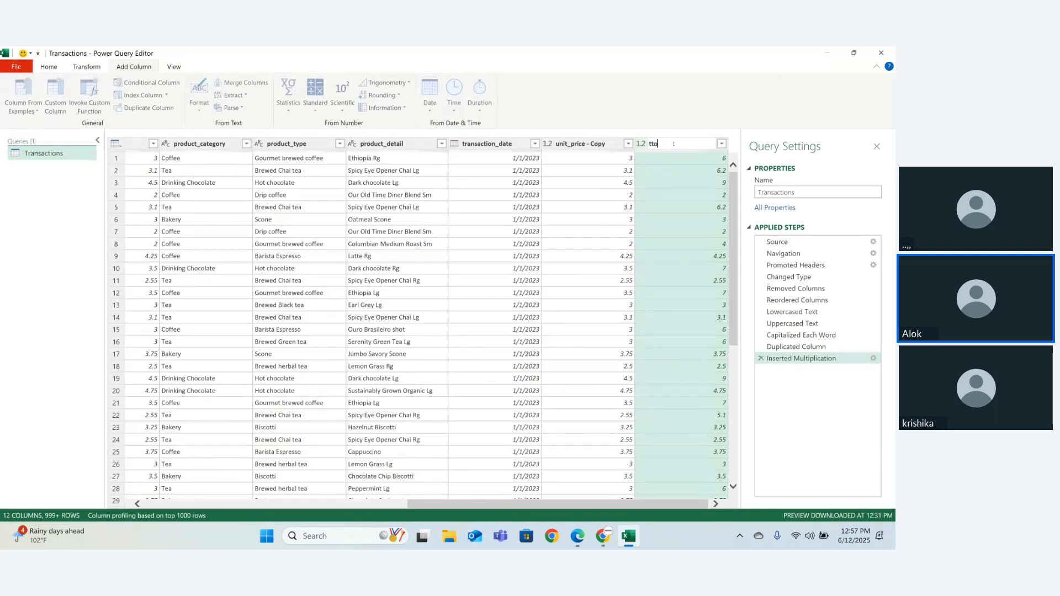
key("BackSpace")
key("BackSpace")
type("ot")
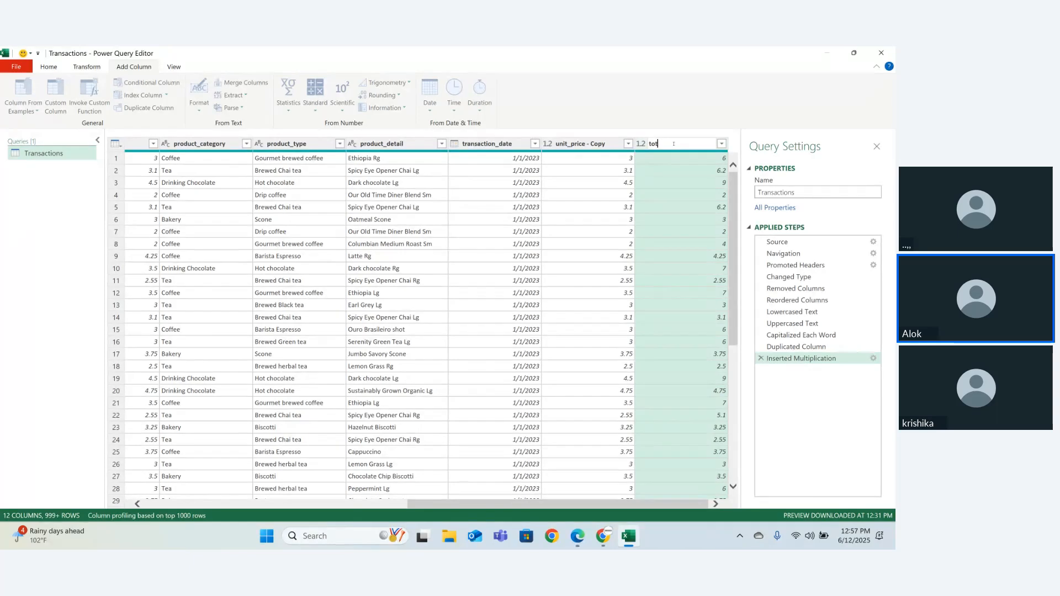
type("al bill")
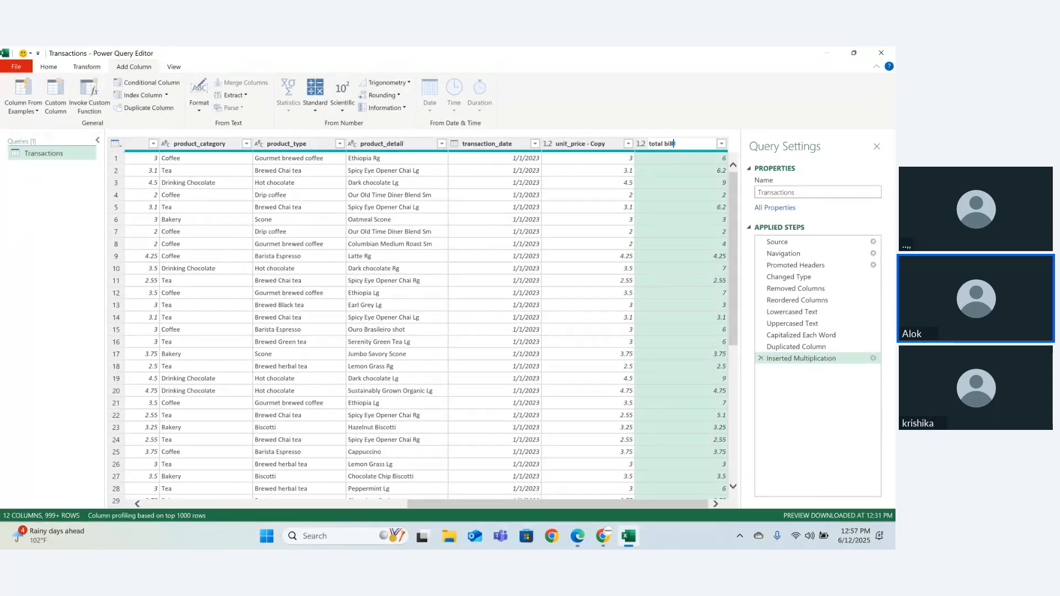
key("Return")
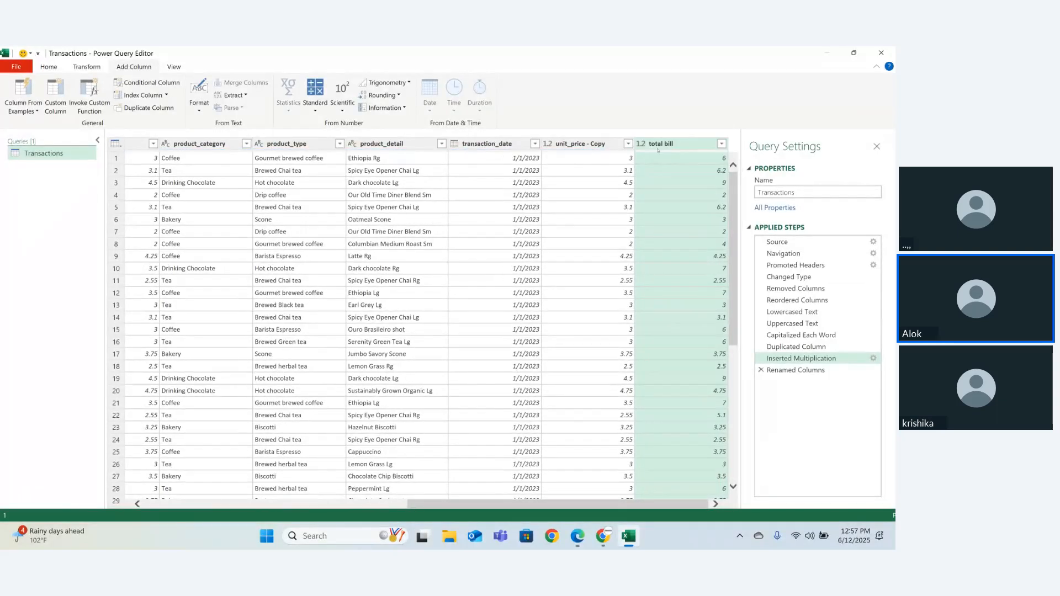
Remove the unit_price - Copy column from the Transactions query
left_click(589, 145)
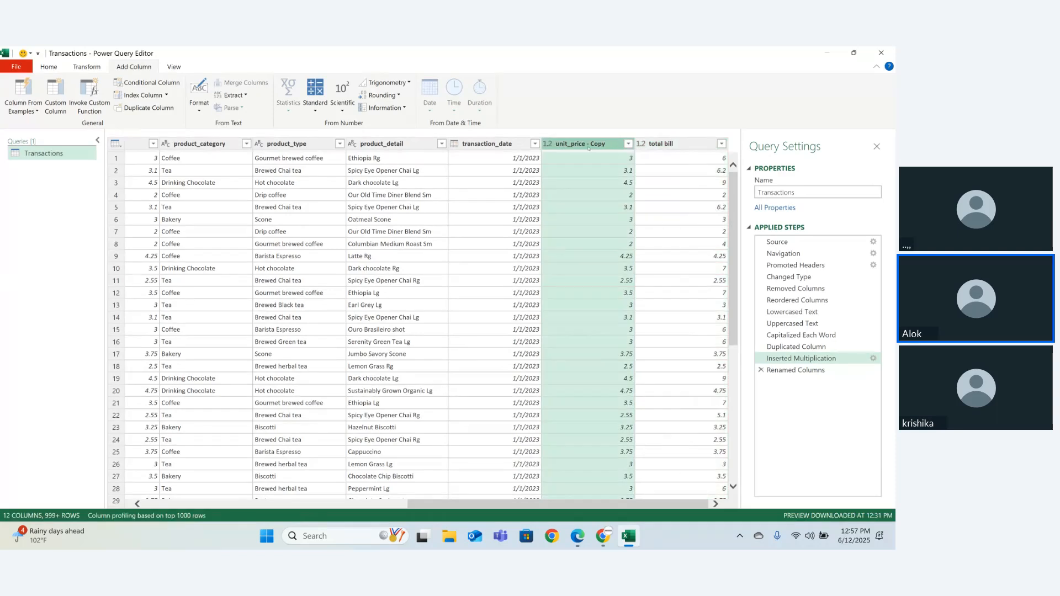
double_click(587, 144)
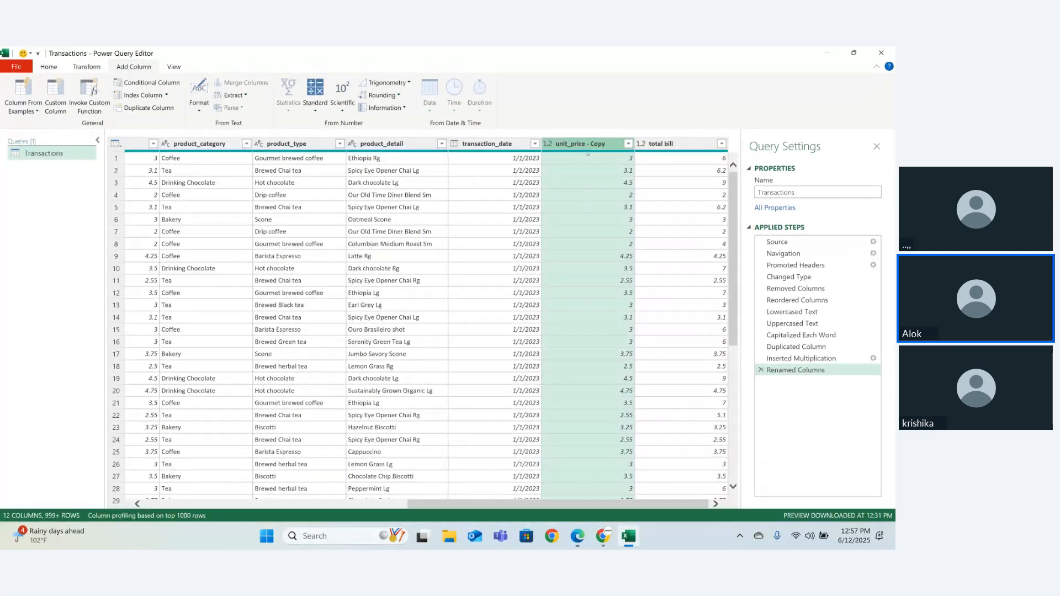
right_click(589, 145)
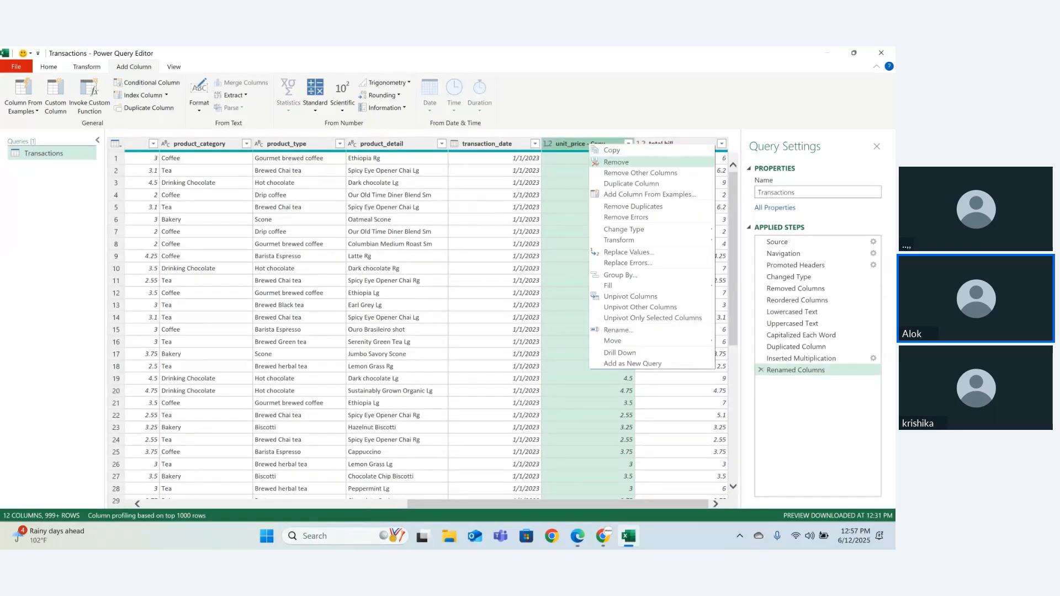
left_click(597, 162)
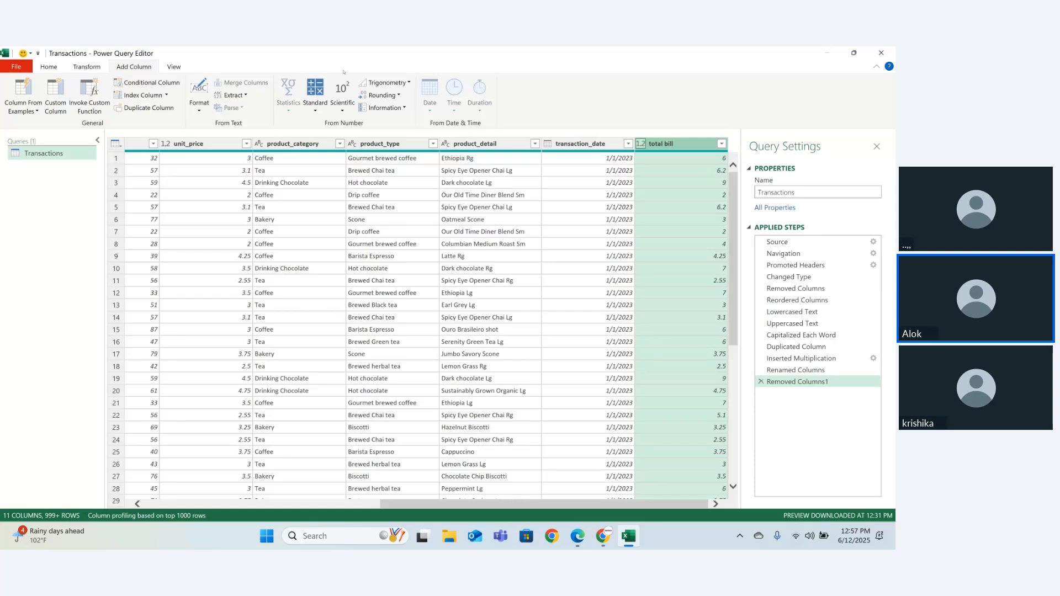
Start a new conditional column and name it "margin"
left_click(171, 83)
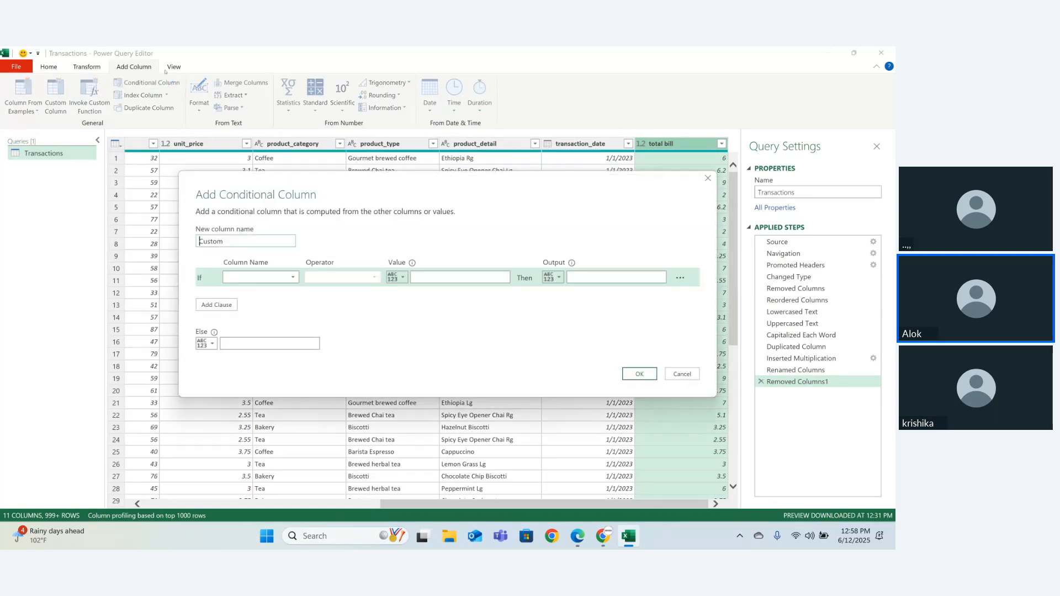
double_click(212, 242)
key("BackSpace")
type("margin")
Set the first condition to output "high" when total bill is greater than or equal to 5, and add an empty Else If clause
left_click(269, 278)
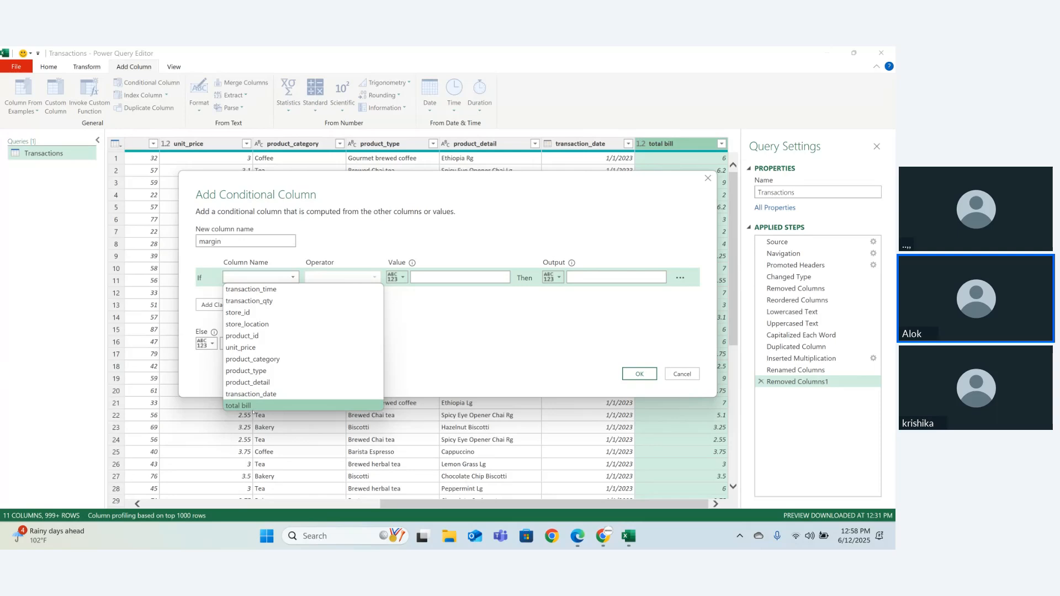
left_click(243, 406)
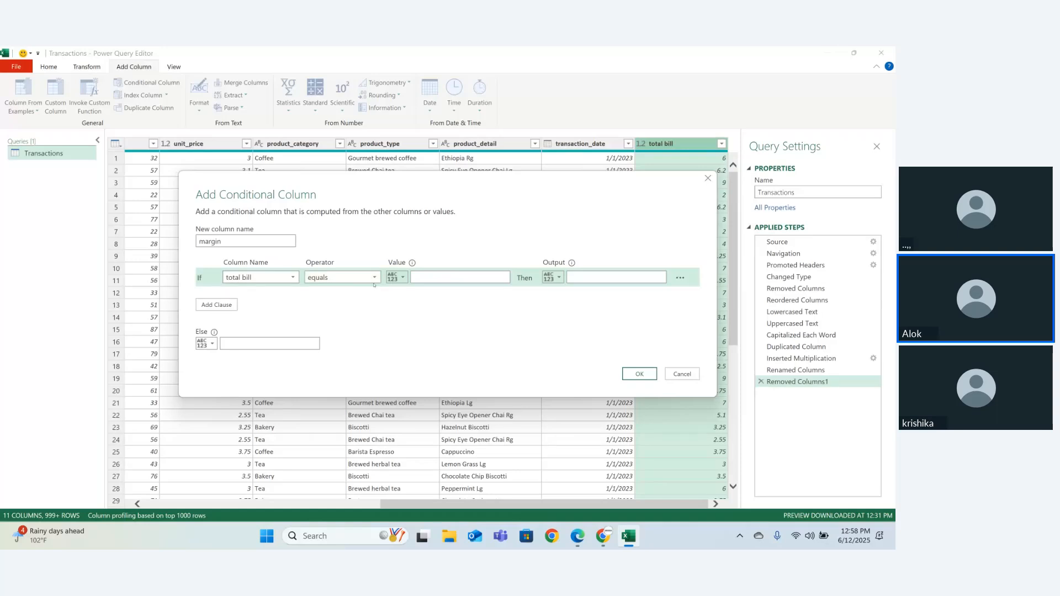
left_click(342, 277)
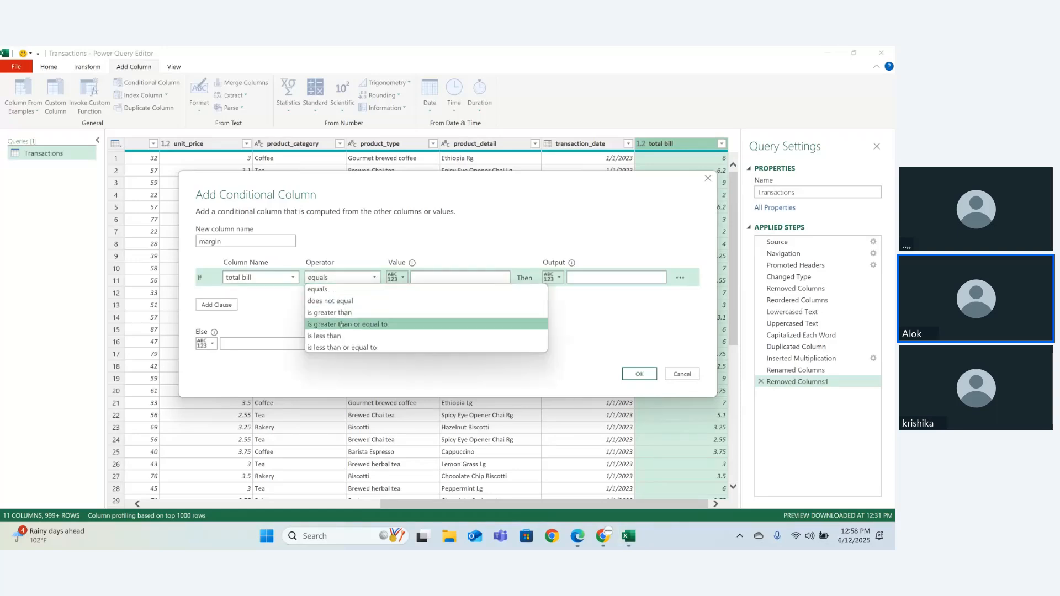
left_click(341, 324)
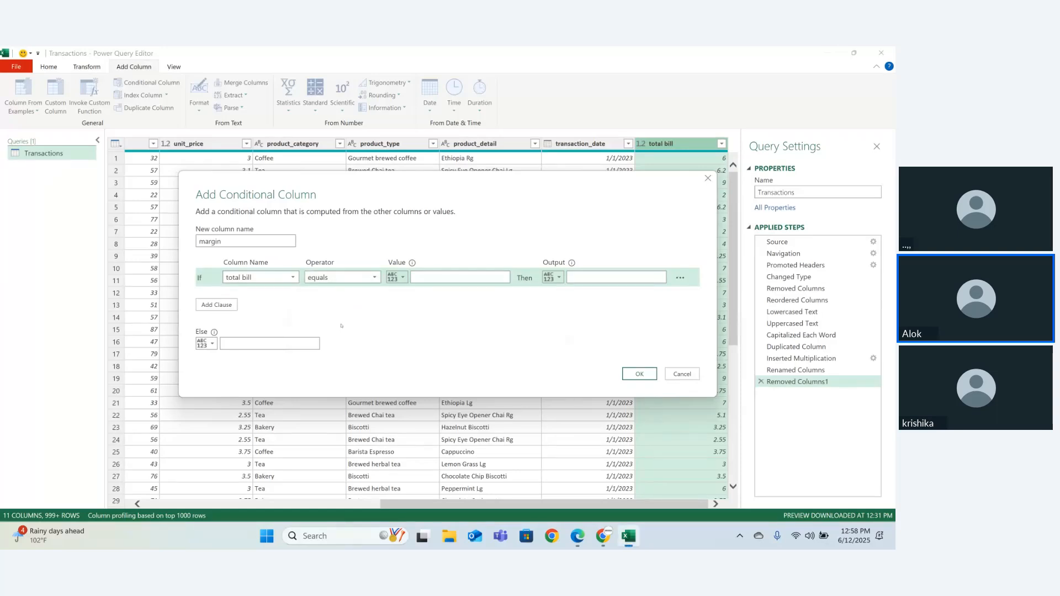
left_click(437, 276)
type("4")
key("BackSpace")
type("5")
left_click(576, 277)
type("high")
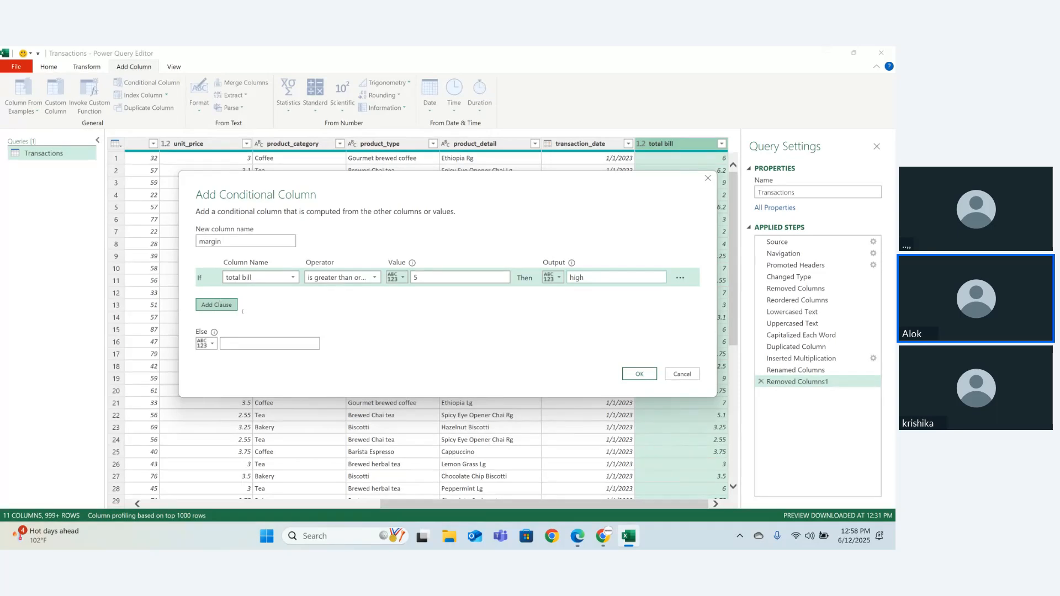
left_click(221, 305)
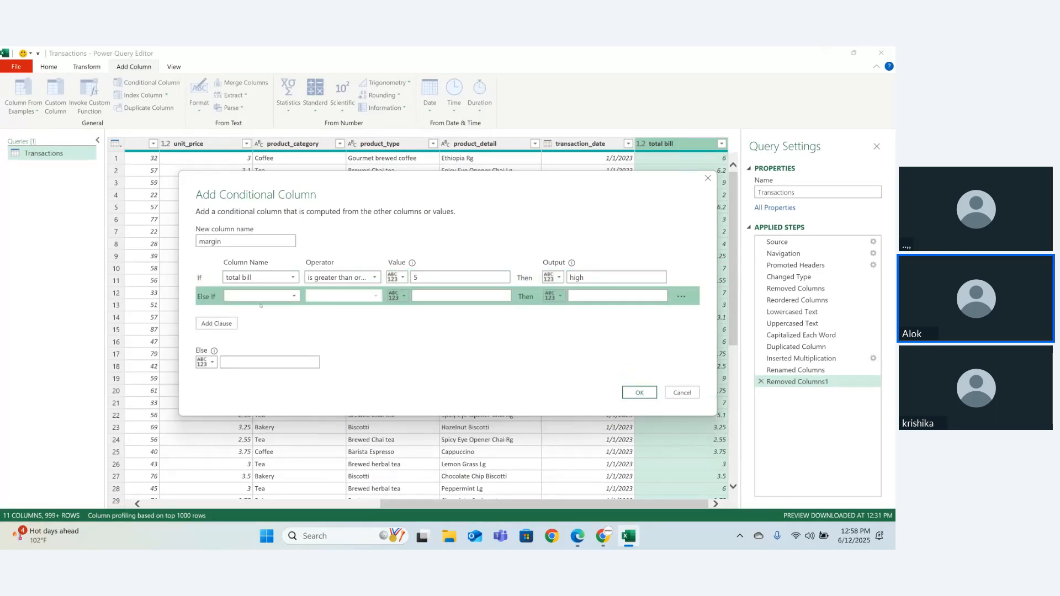
Set the Else If clause to output "meadium" when total bill is greater than or equal to 3
left_click(263, 298)
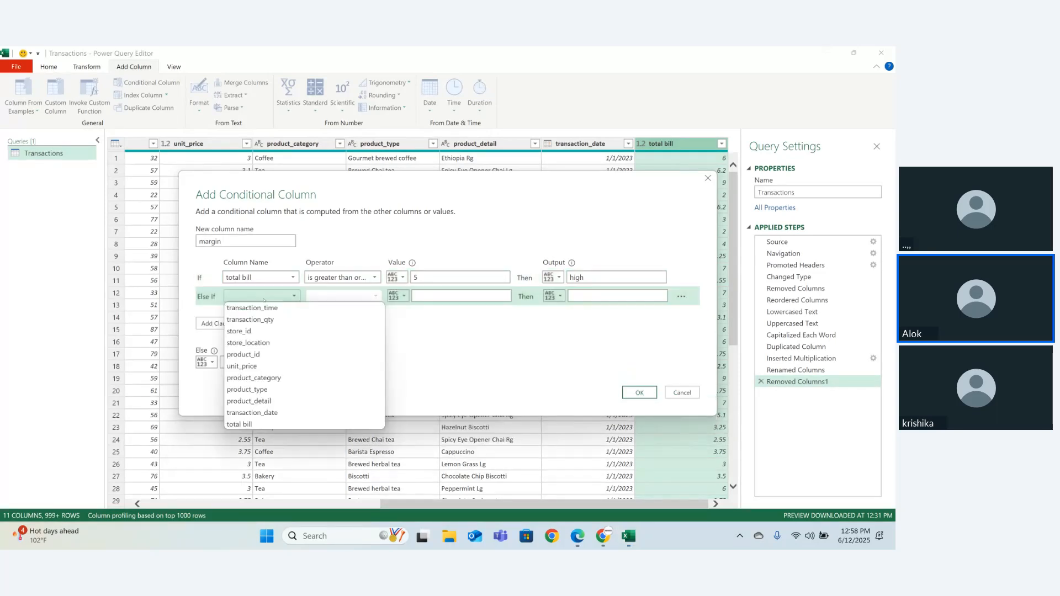
left_click(252, 424)
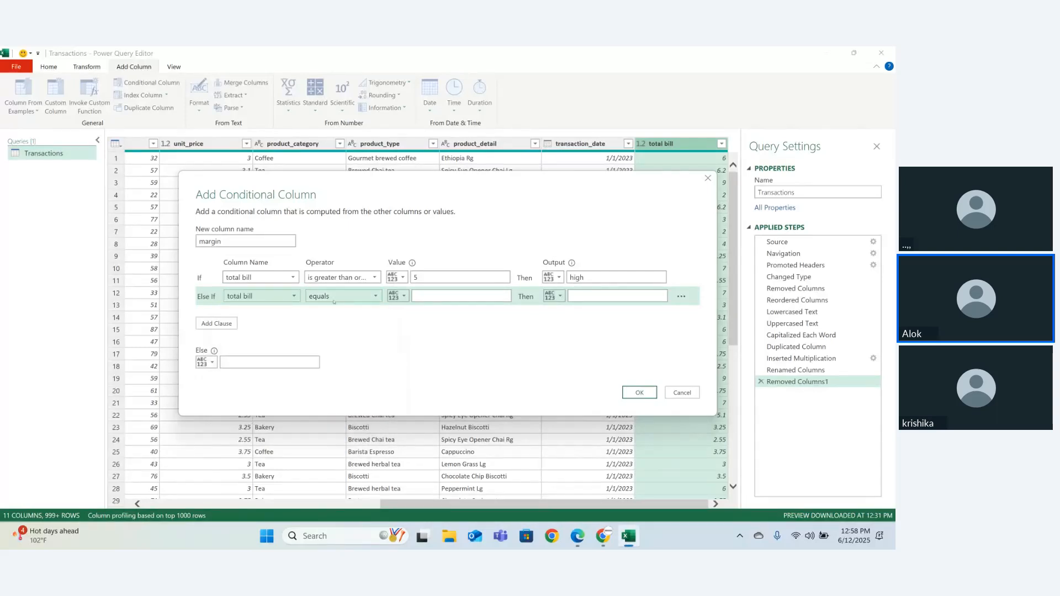
left_click(334, 301)
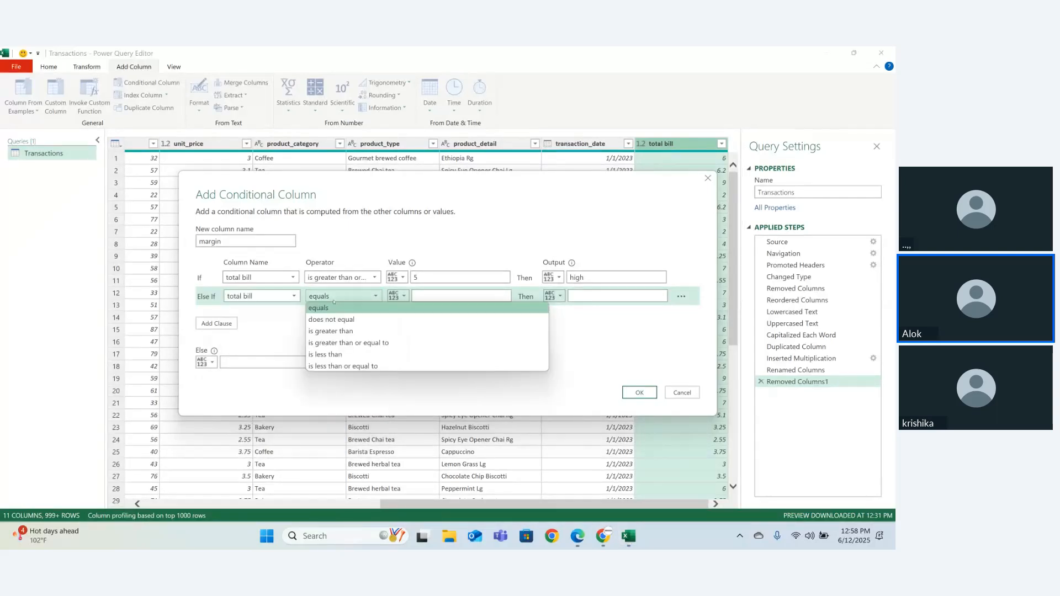
left_click(348, 343)
left_click(434, 294)
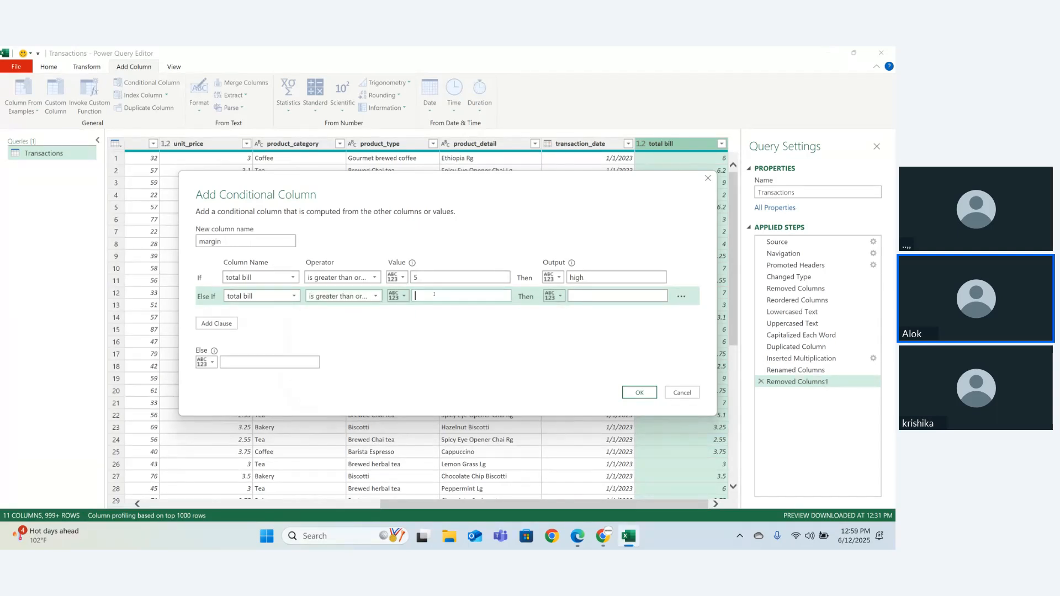
type("3")
left_click(576, 297)
type("meadium")
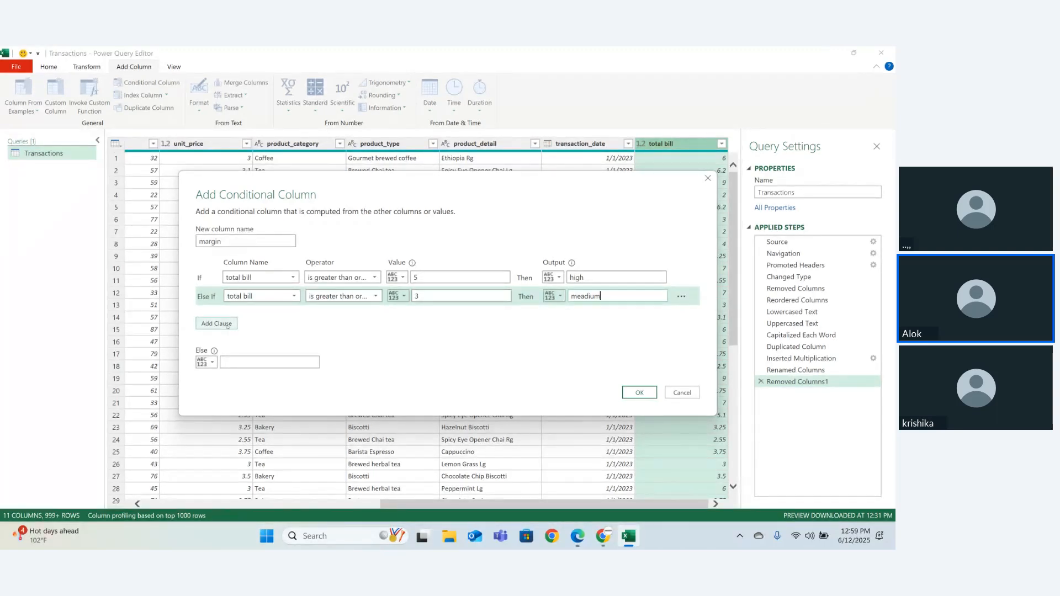
Set the Else output to "low" and create the margin conditional column
left_click(243, 359)
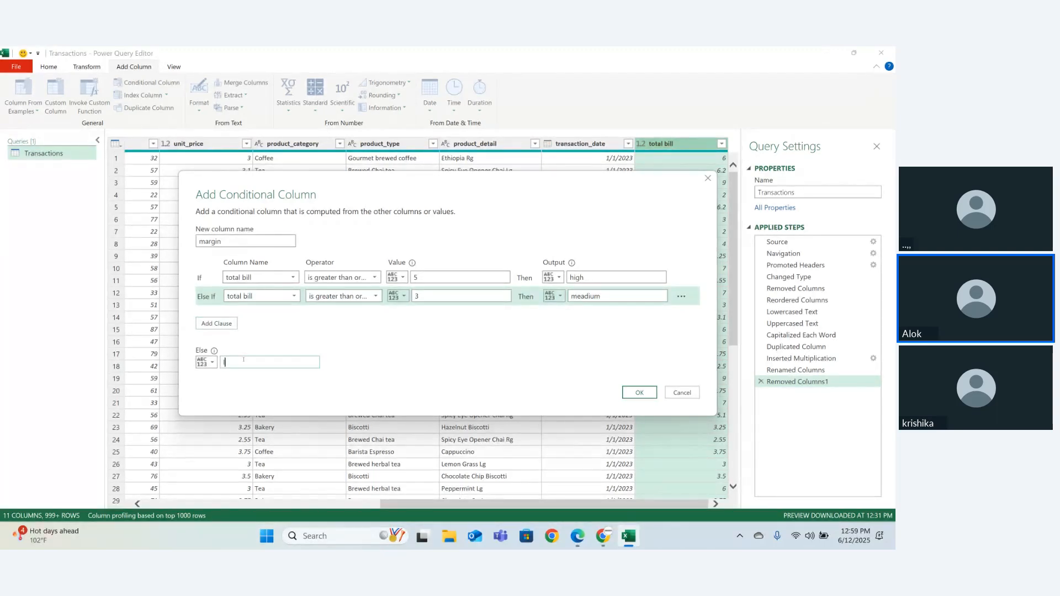
type("low")
key("Return")
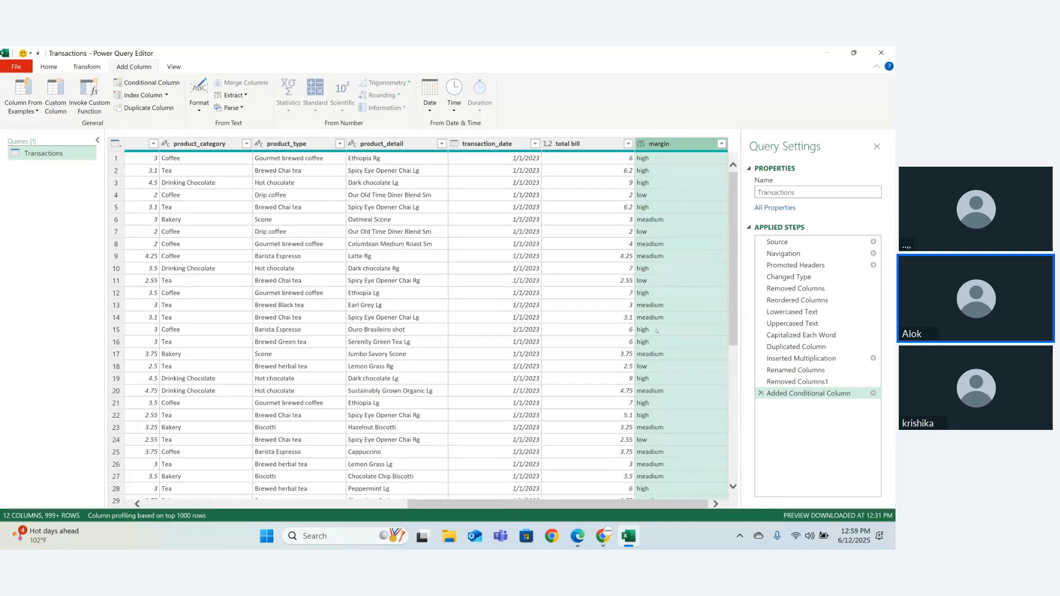
Add a column with the year extracted from the transaction_date column
left_click(488, 143)
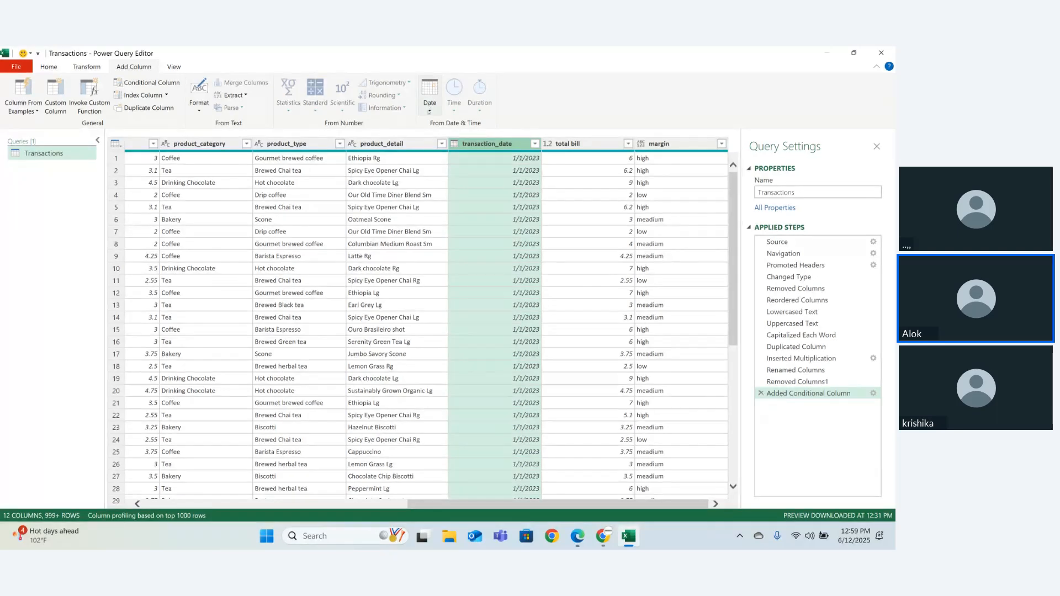
left_click(429, 110)
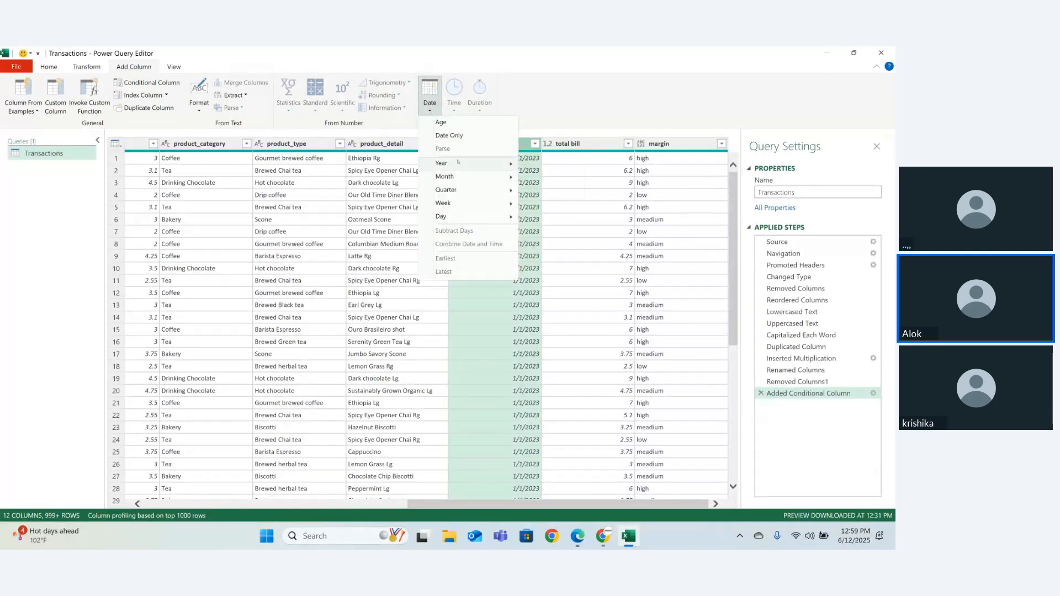
mouse_move(458, 161)
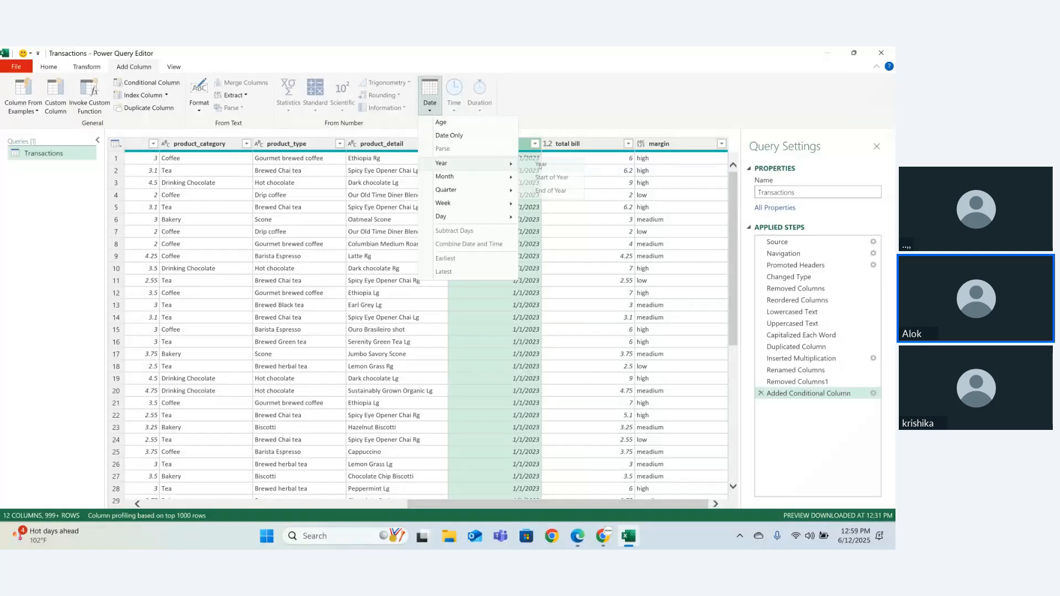
left_click(540, 164)
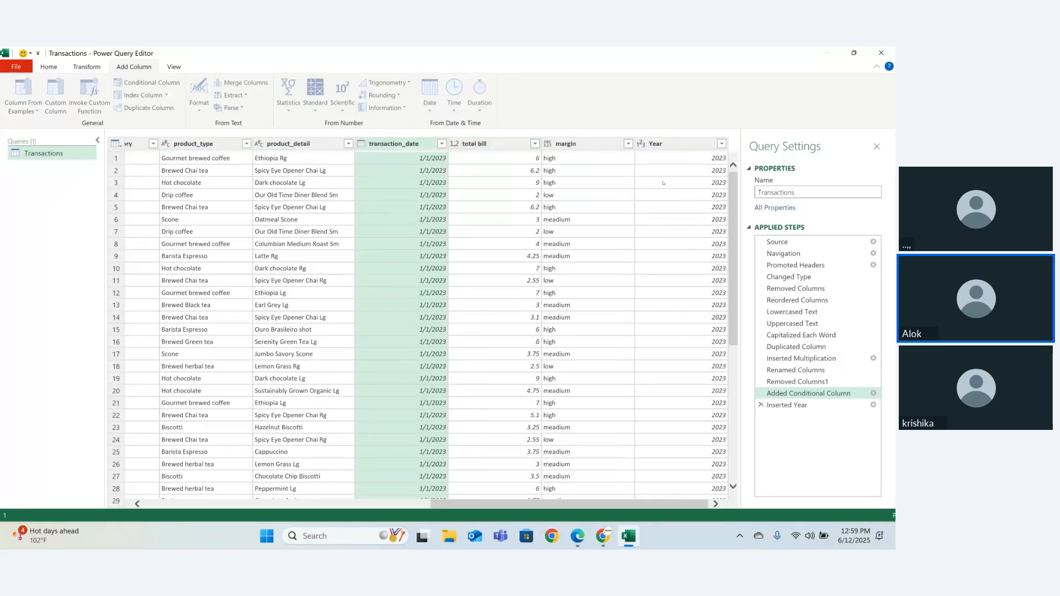
left_click(684, 183)
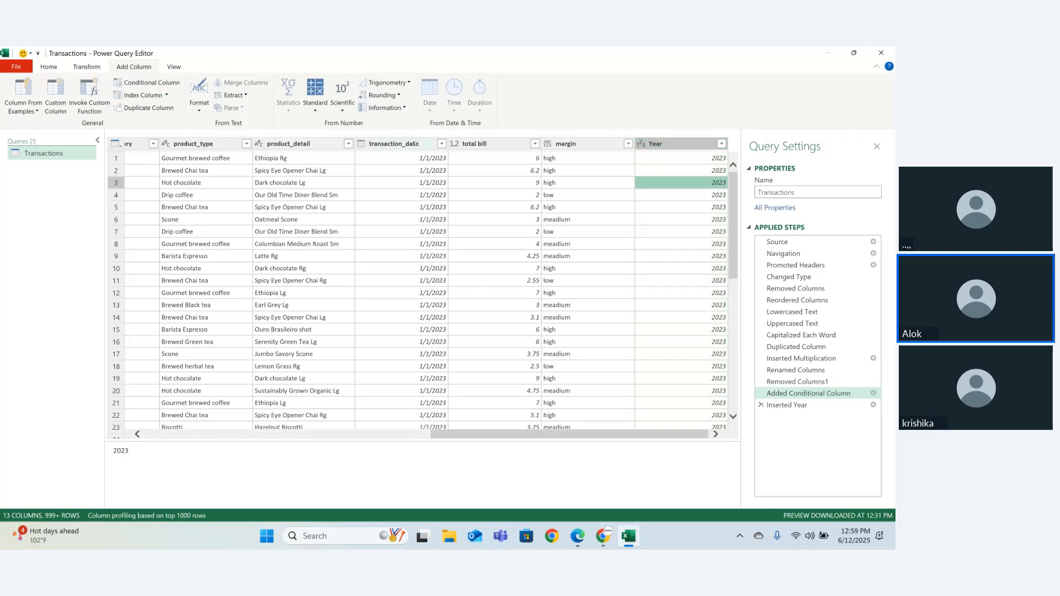
Add a column with the name of the month from the transaction_date column
left_click(394, 144)
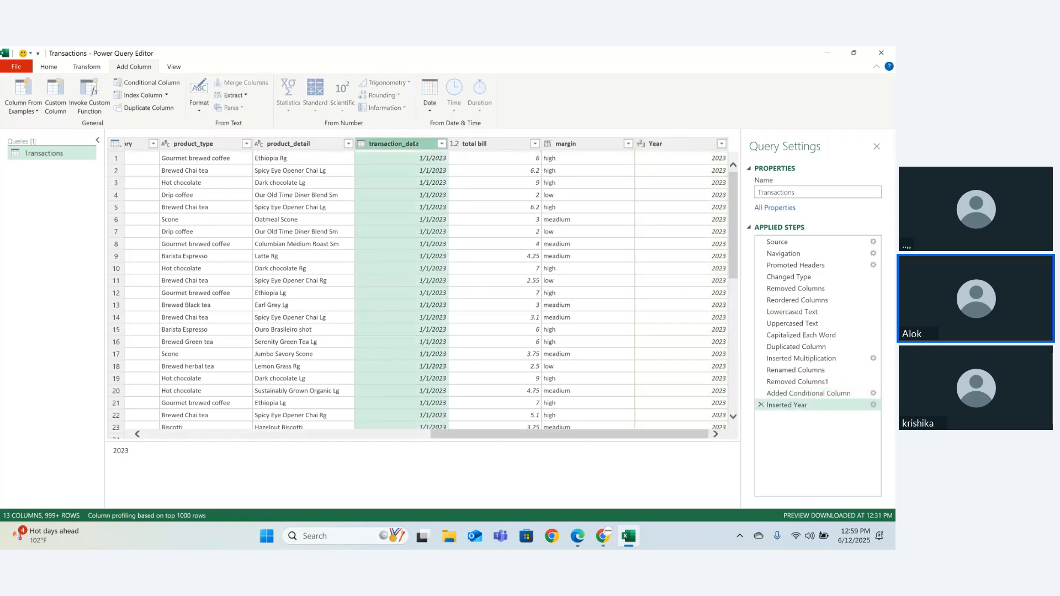
left_click(429, 108)
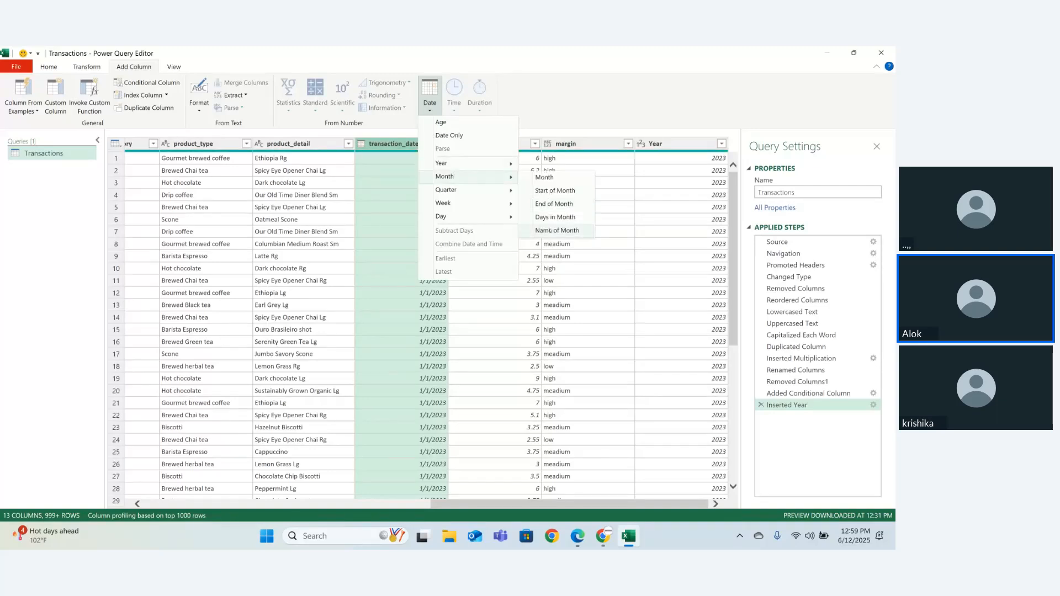
left_click(549, 230)
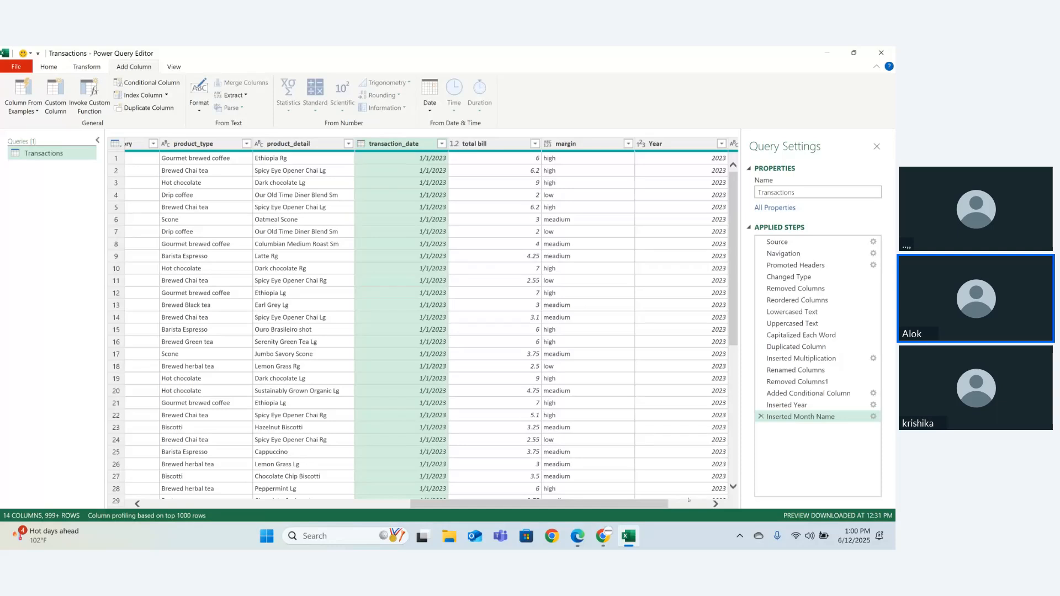
Add a column with the name of the day from the transaction_date column
left_click_drag(612, 506, 666, 509)
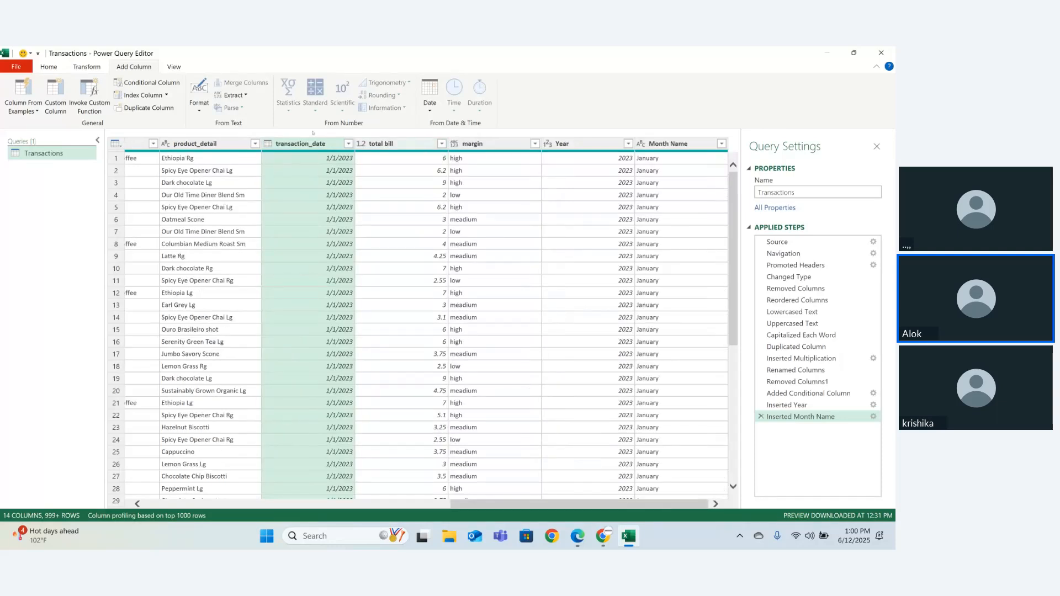
left_click(430, 98)
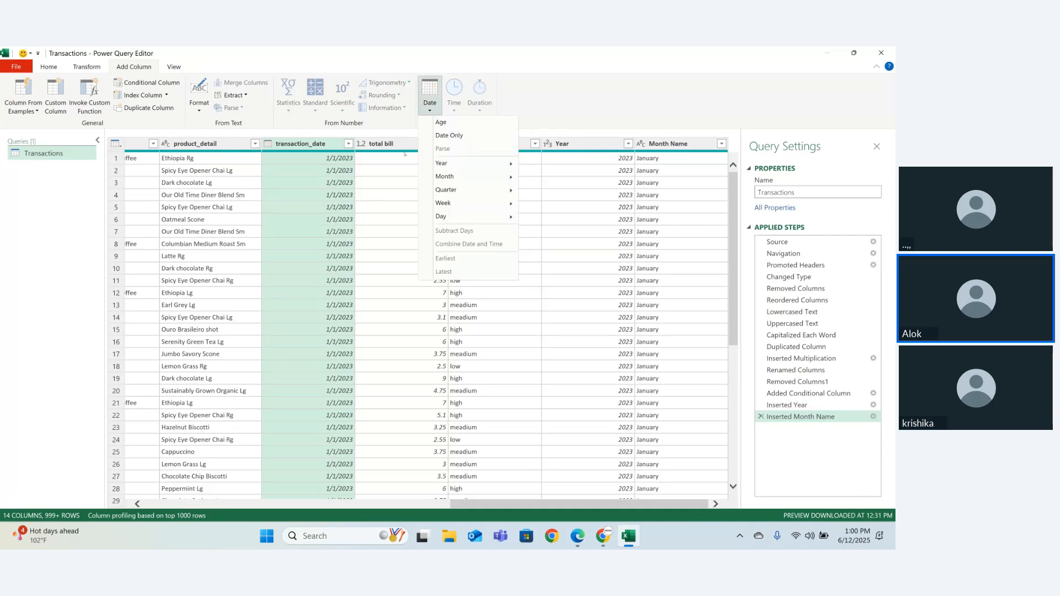
mouse_move(469, 216)
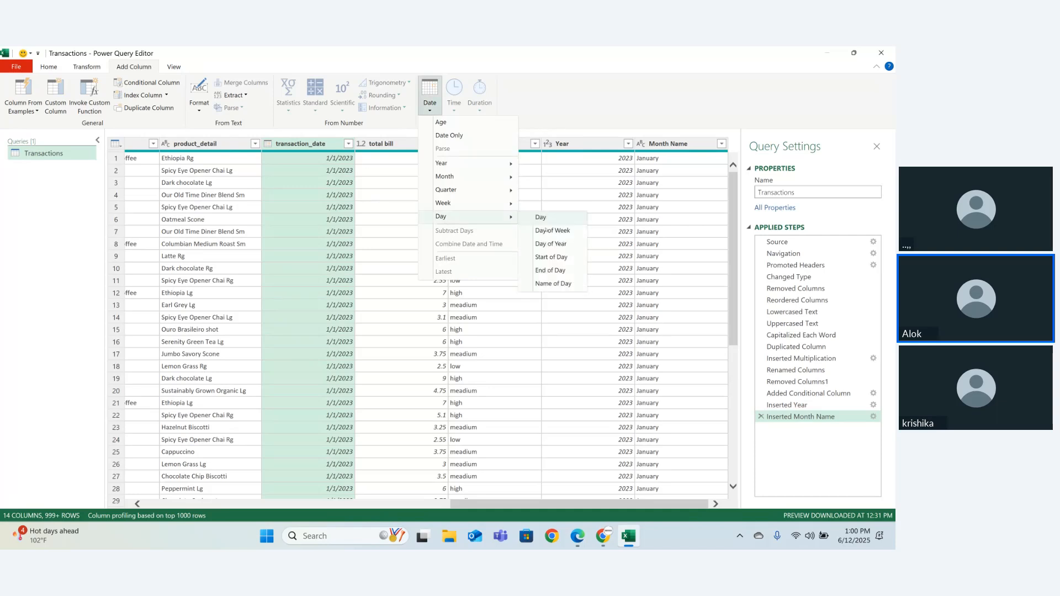
left_click(552, 284)
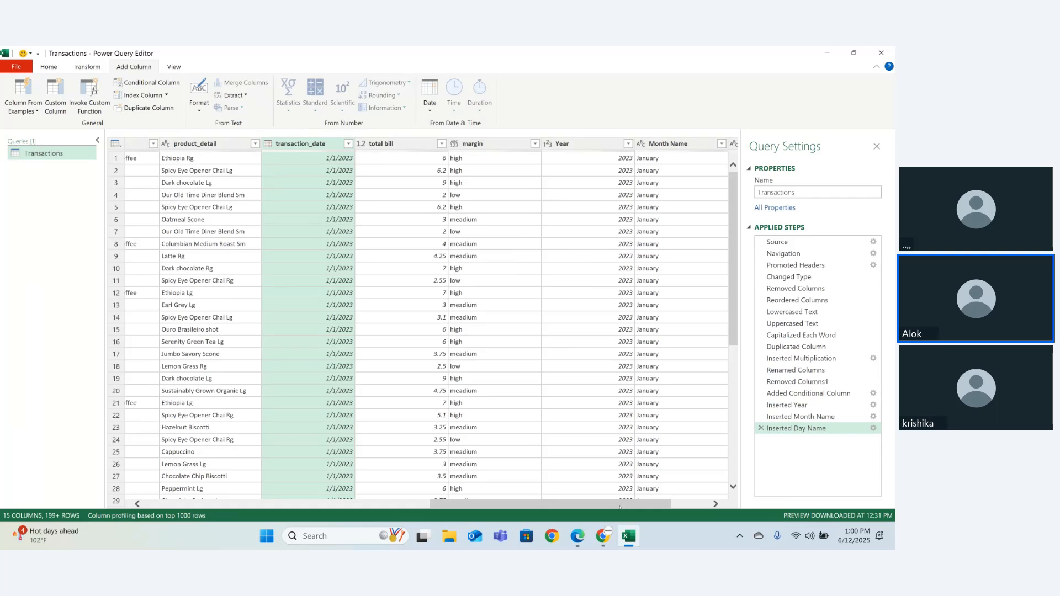
Remove the transaction_date column from the Transactions query
left_click_drag(668, 500, 719, 500)
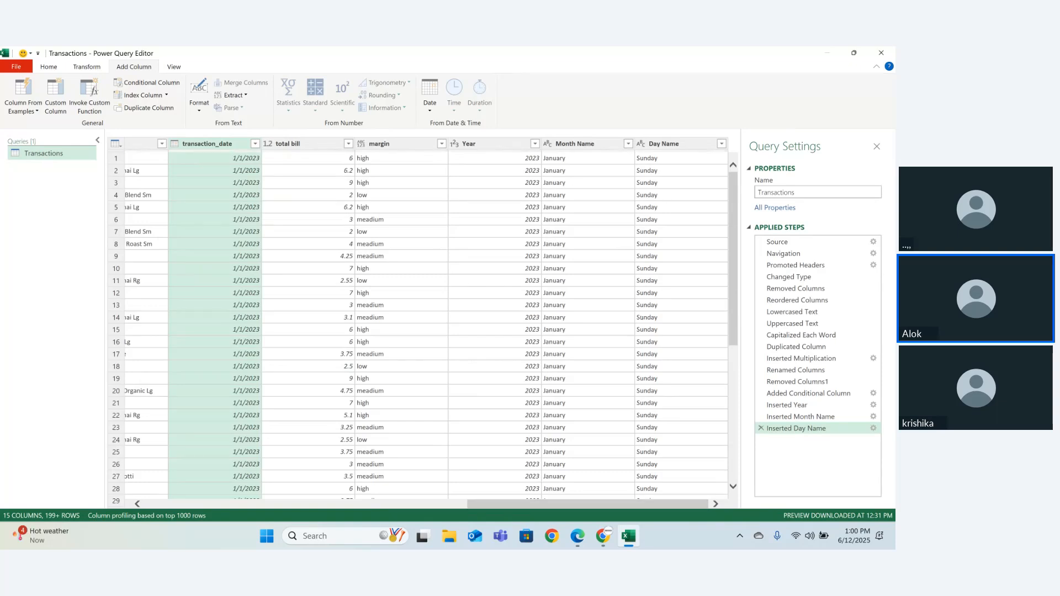
right_click(226, 144)
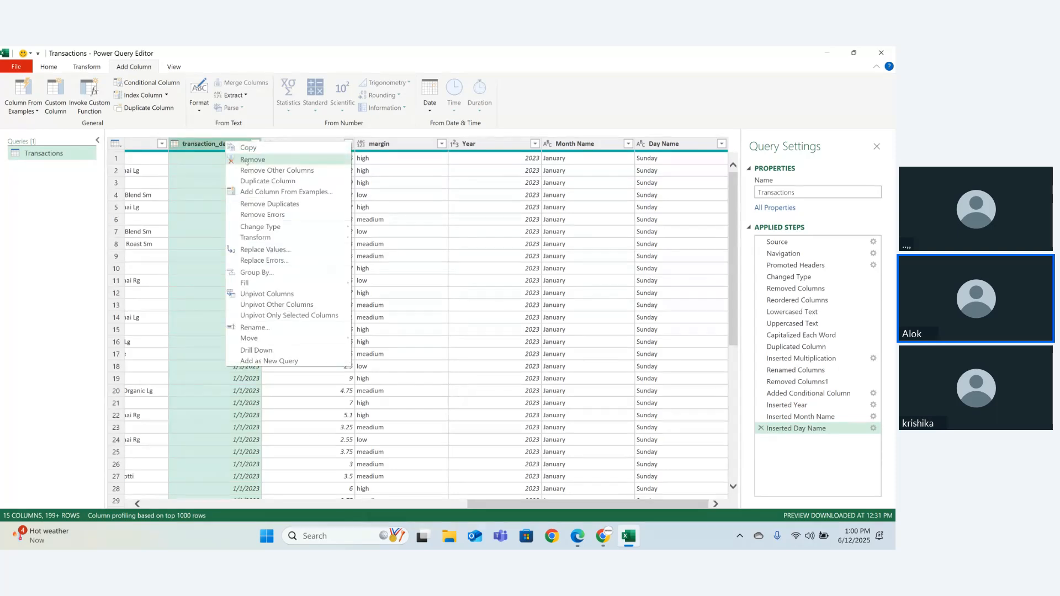
left_click(247, 160)
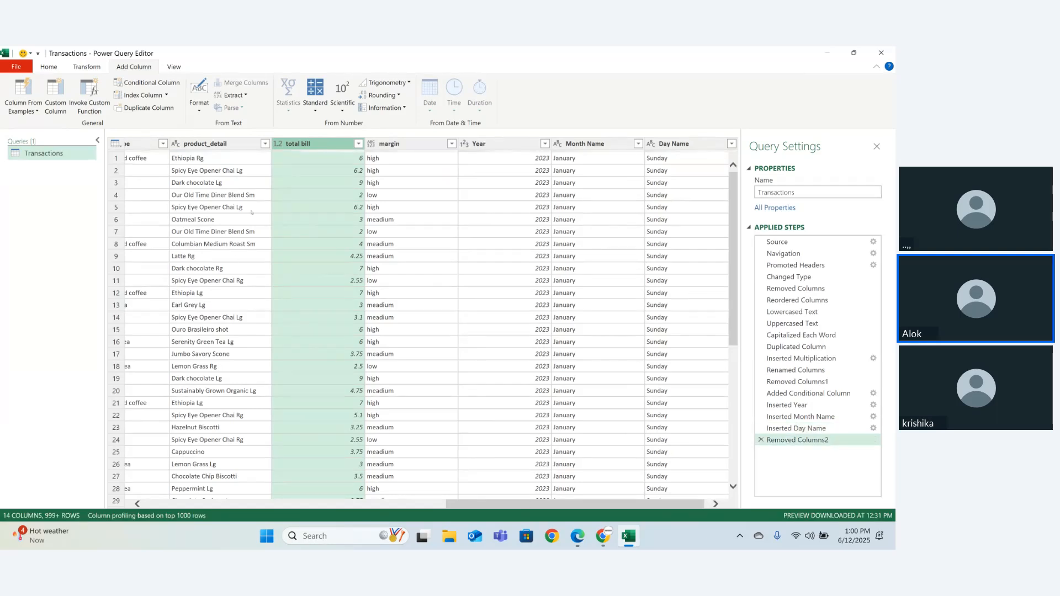
Start a new conditional column and name it "Size"
left_click(216, 145)
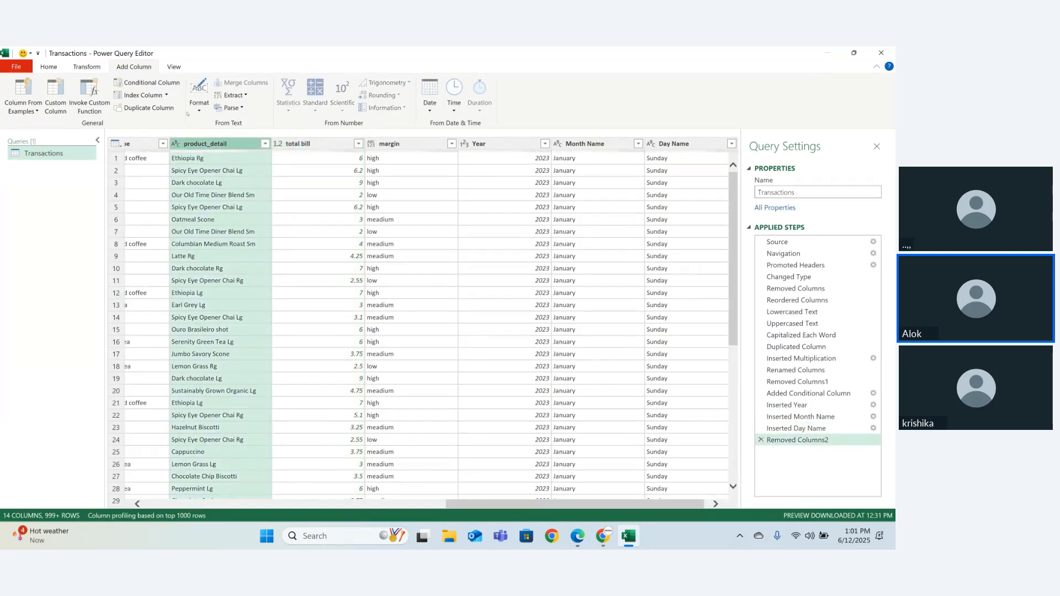
left_click(169, 88)
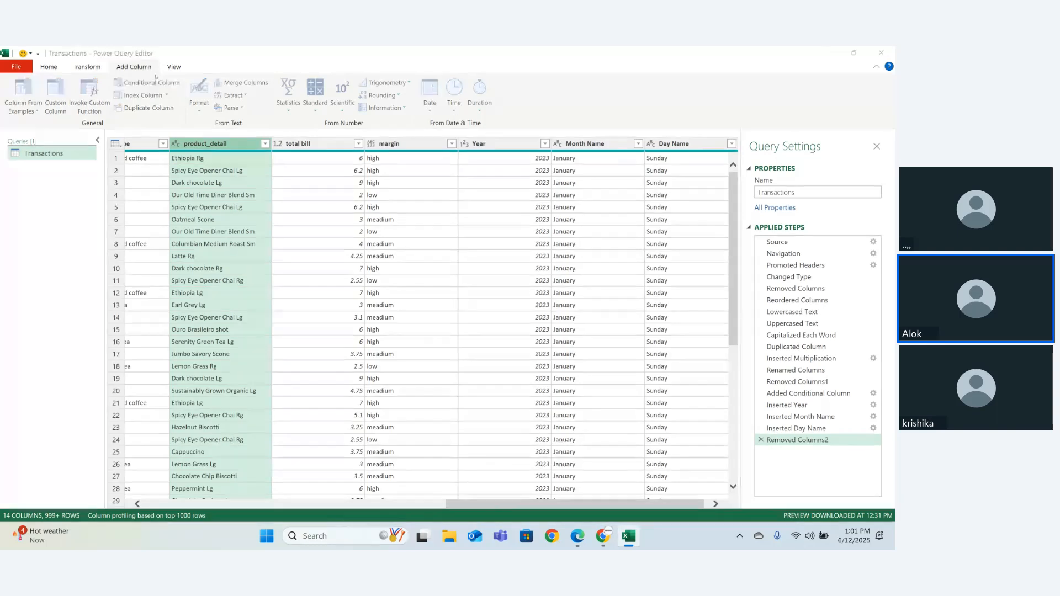
key("ctrl+a")
key("BackSpace")
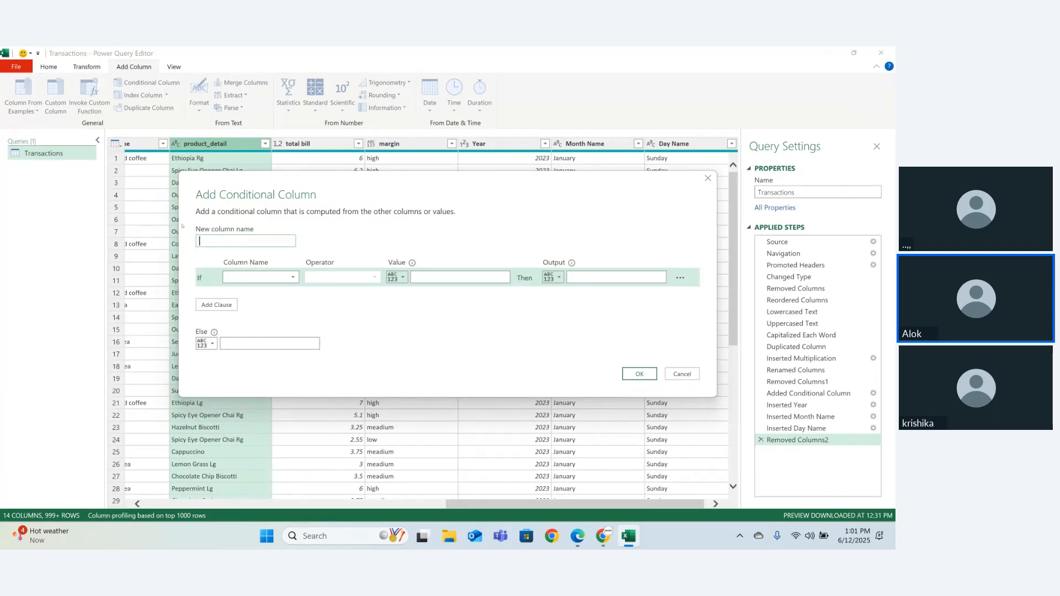
type("Size")
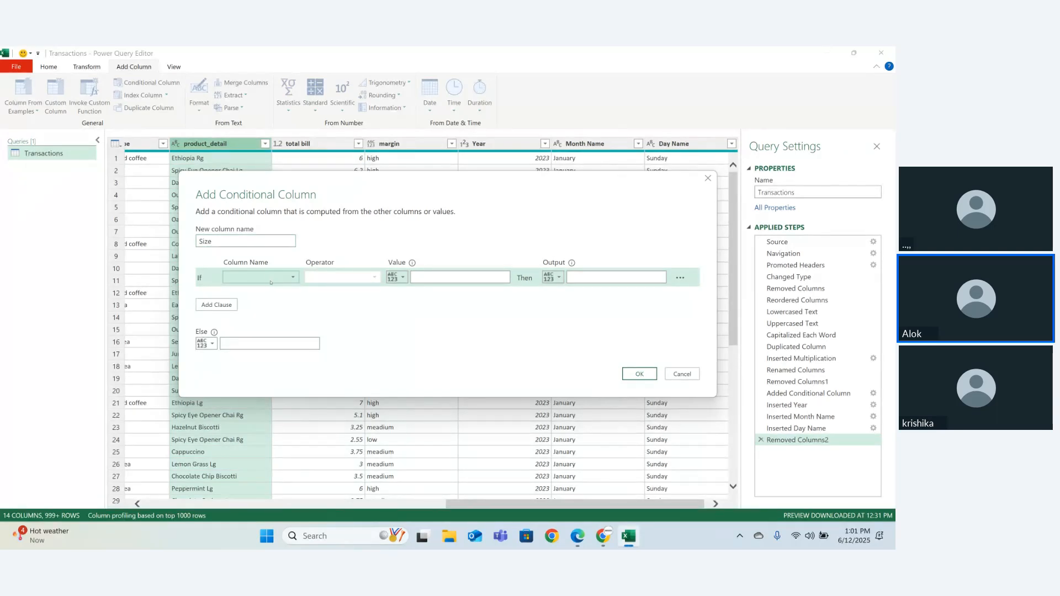
Set the first condition to output "Regular" when product_detail contains "Rg"
left_click(293, 279)
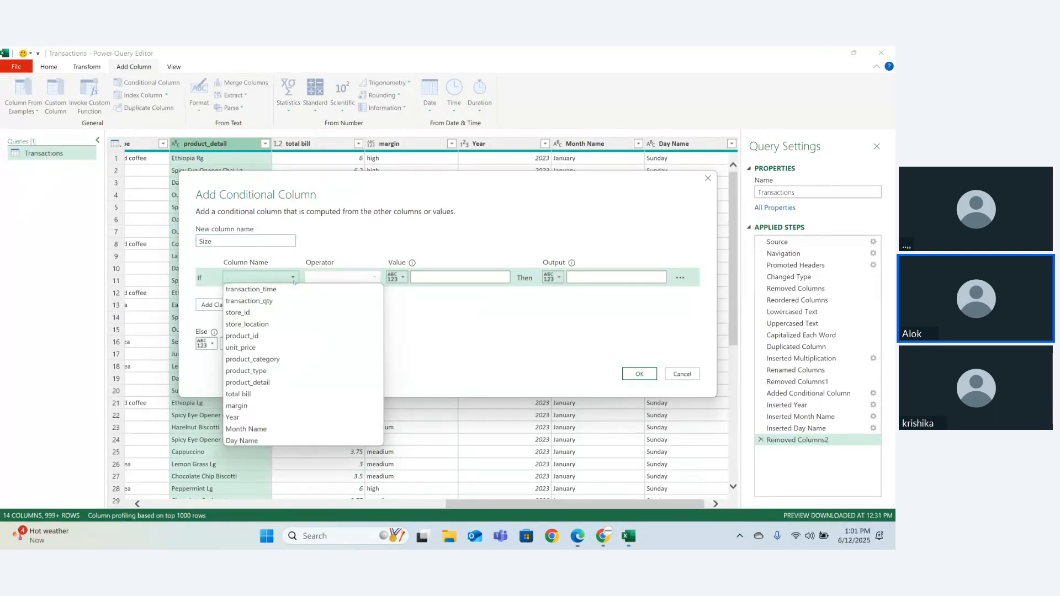
left_click(251, 382)
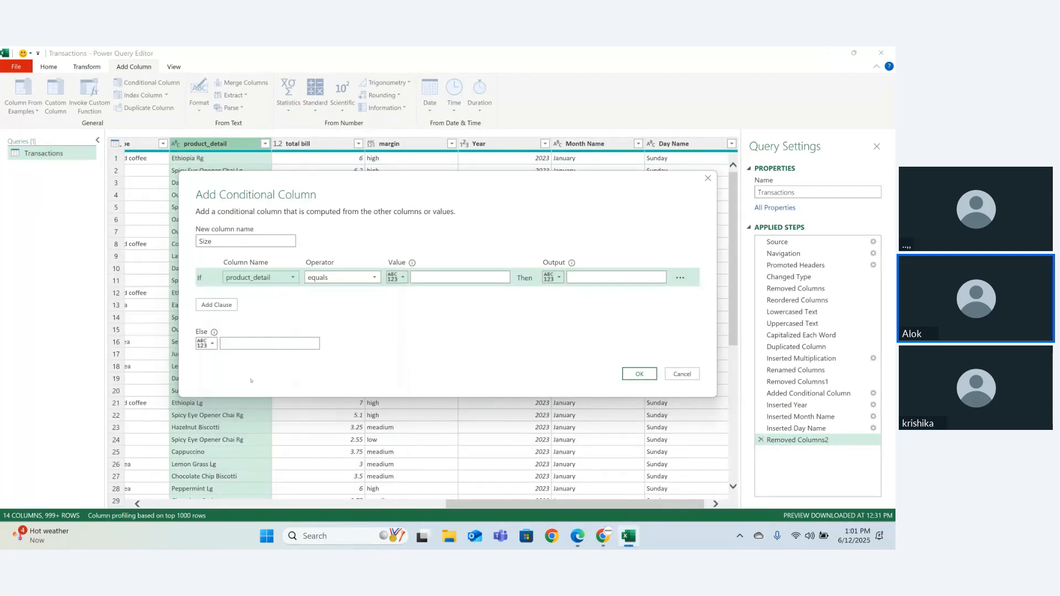
left_click(345, 278)
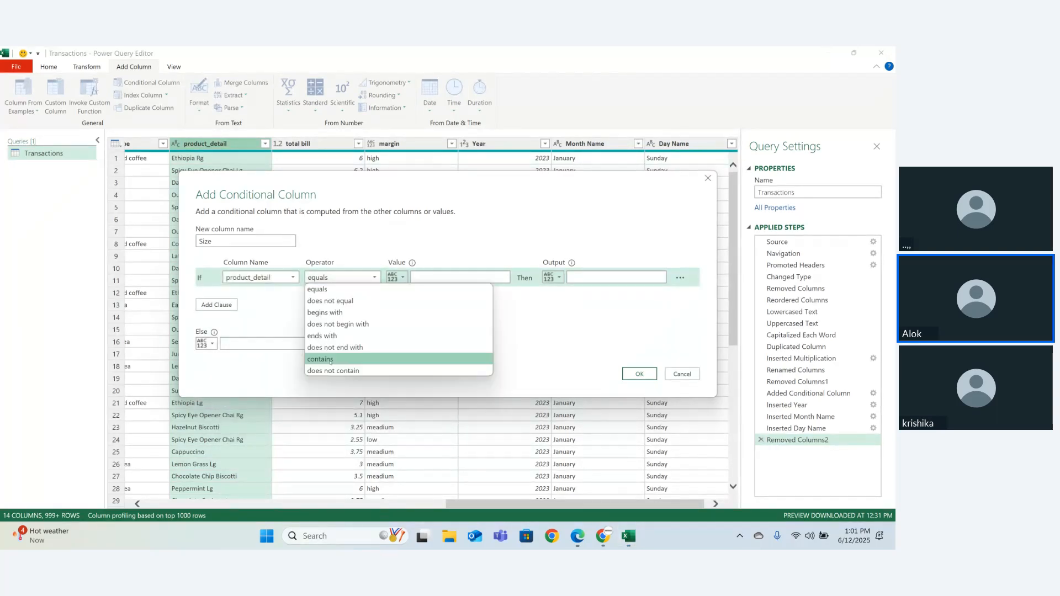
left_click(330, 359)
left_click(450, 278)
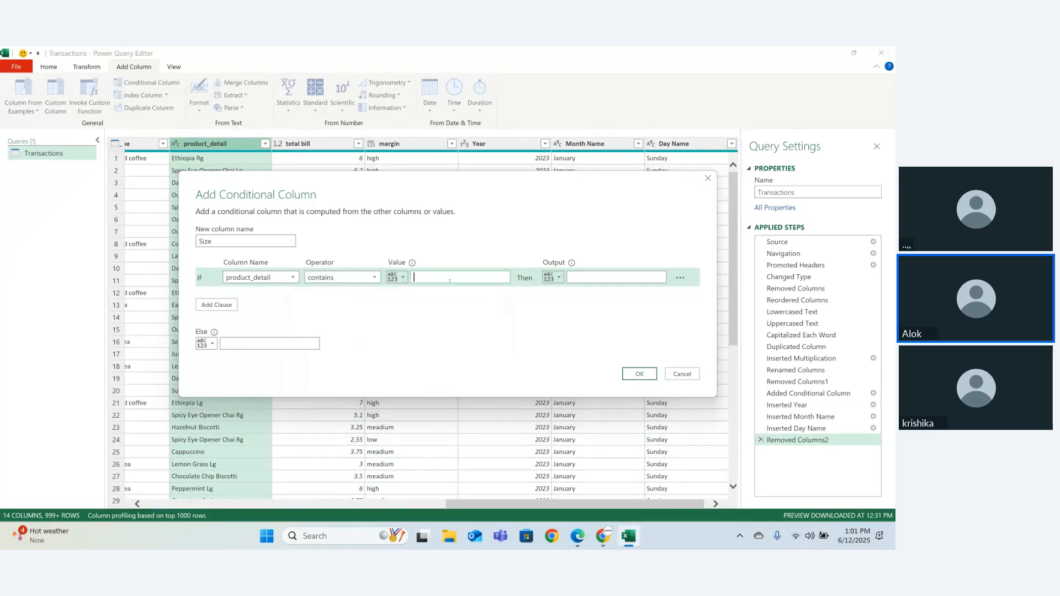
type("Rg")
left_click(598, 276)
type("Regular")
Add a second condition to the Size column that outputs "Large" when product_detail contains "Lg"
left_click_drag(484, 205, 487, 255)
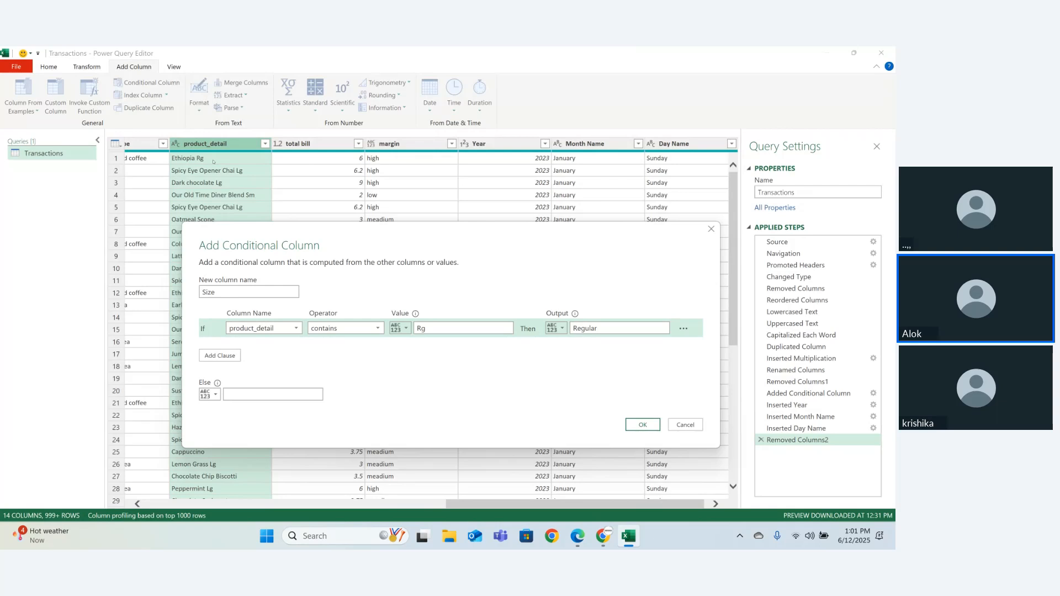
left_click(220, 355)
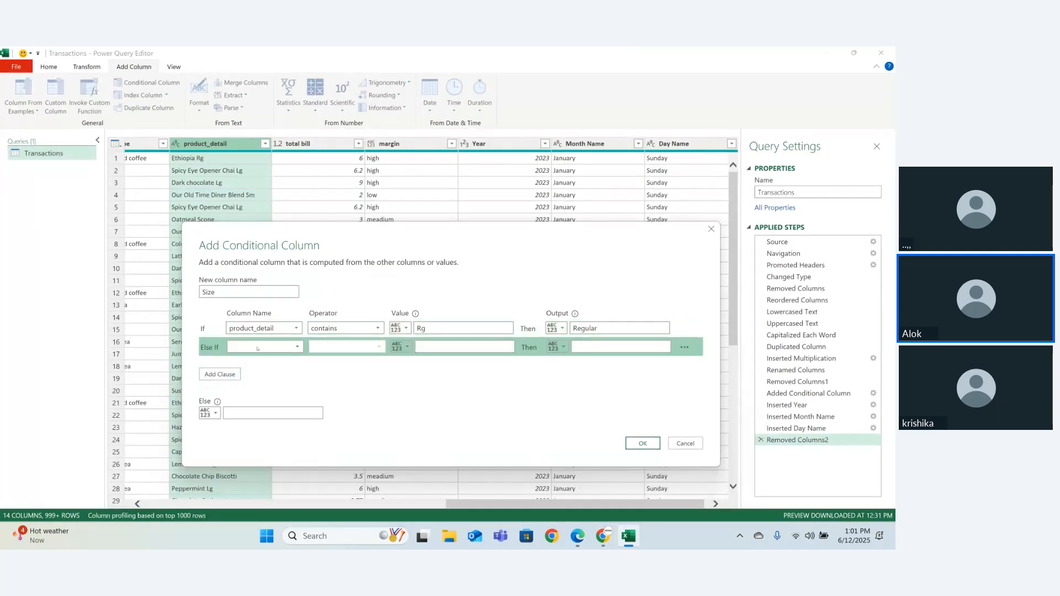
left_click(258, 348)
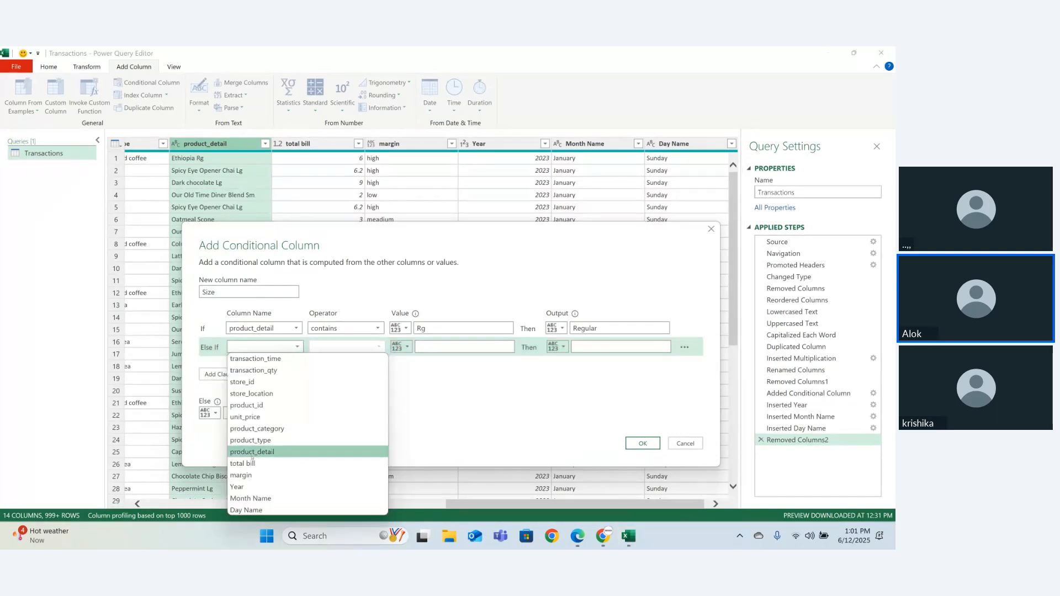
left_click(252, 451)
left_click(339, 348)
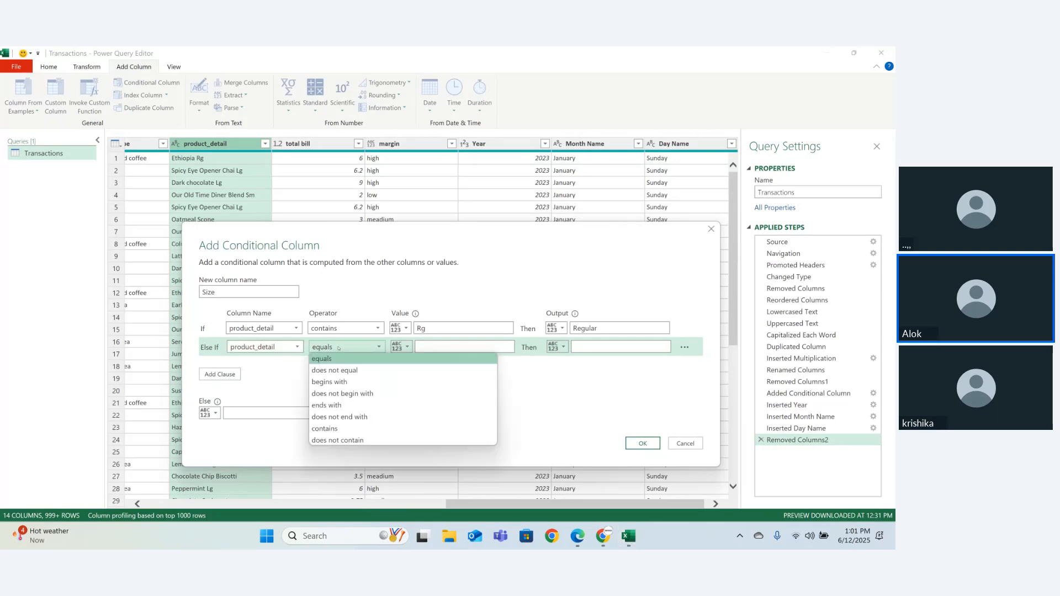
left_click(337, 429)
left_click(429, 352)
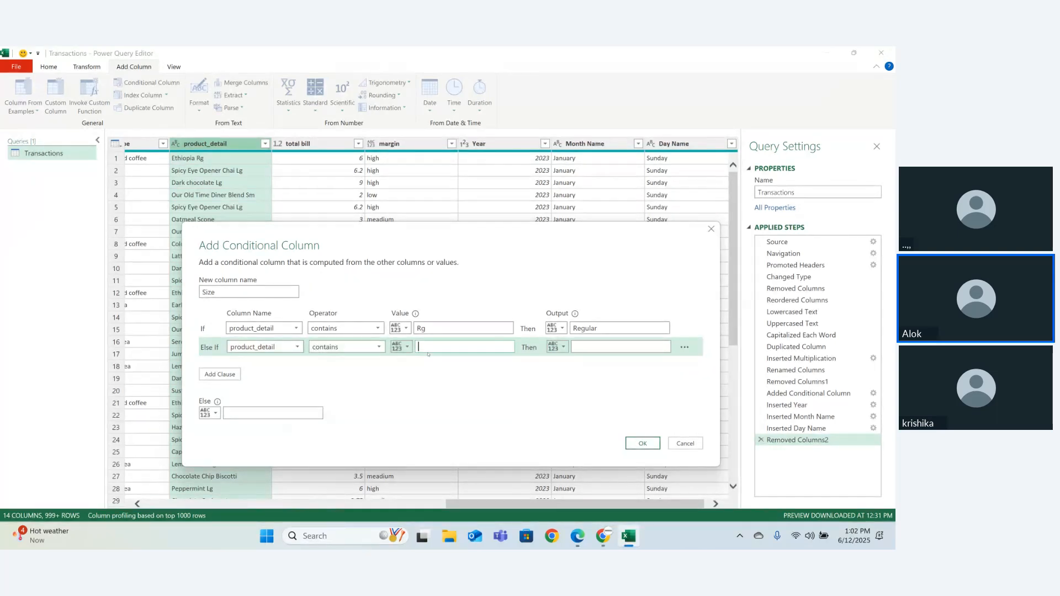
type("Lg")
left_click(595, 344)
type("Large")
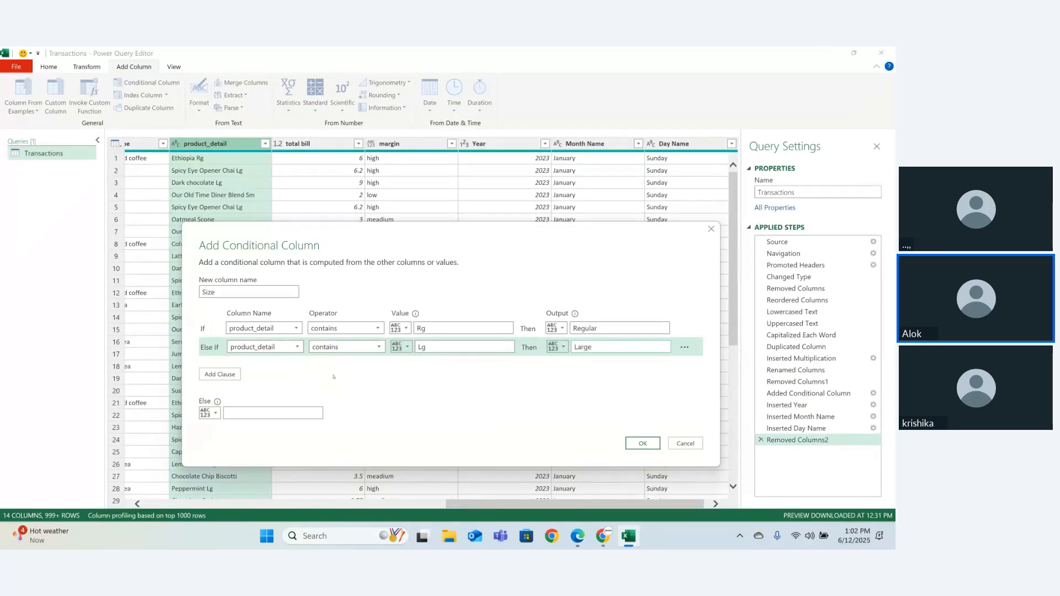
Add a third condition to the Size column that outputs "Small" when product_detail contains "Sm"
left_click(220, 374)
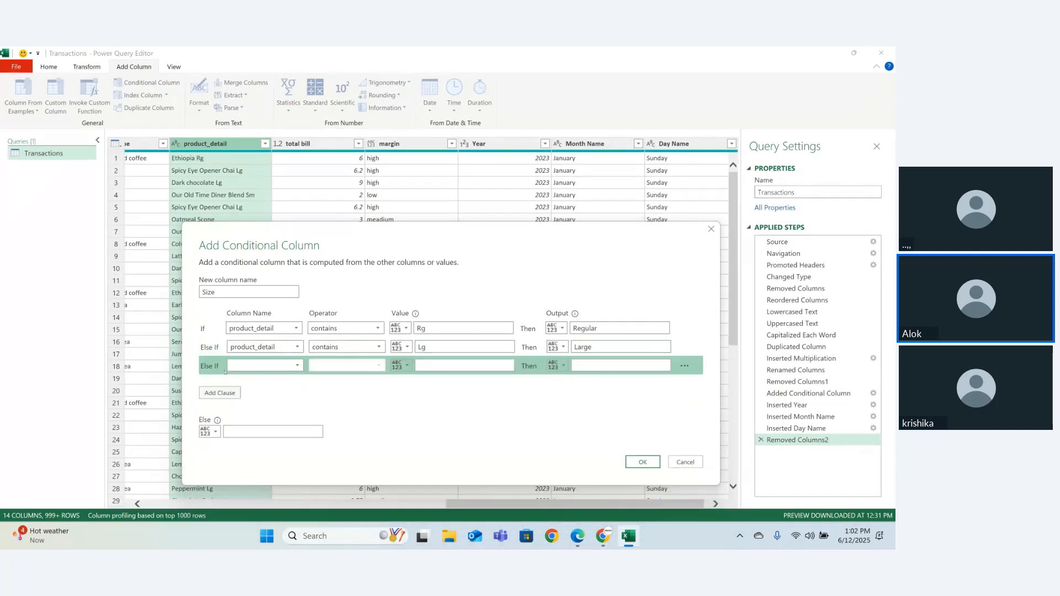
left_click(260, 365)
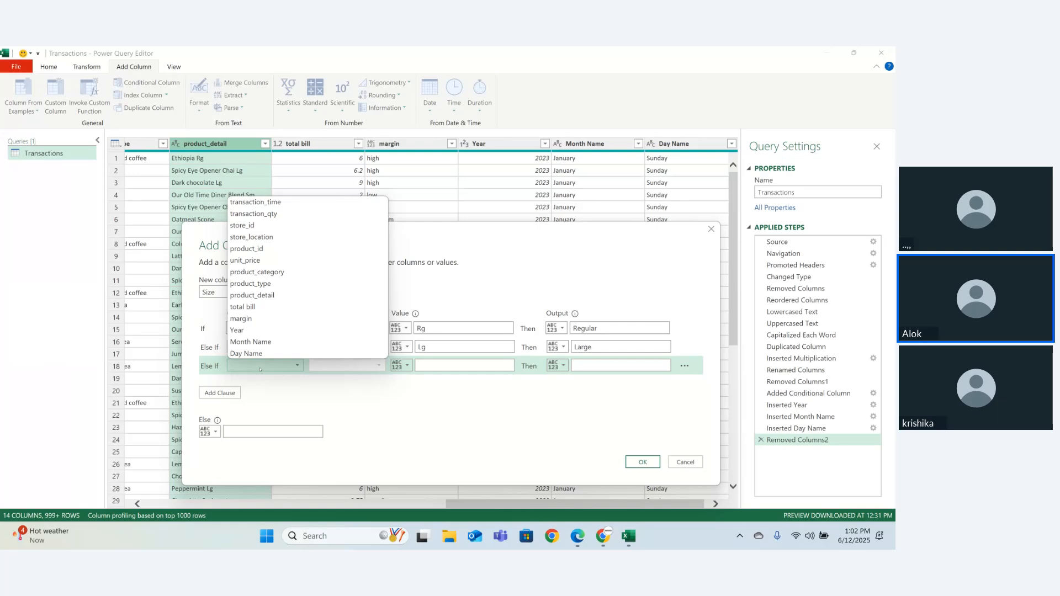
left_click(251, 295)
left_click(336, 365)
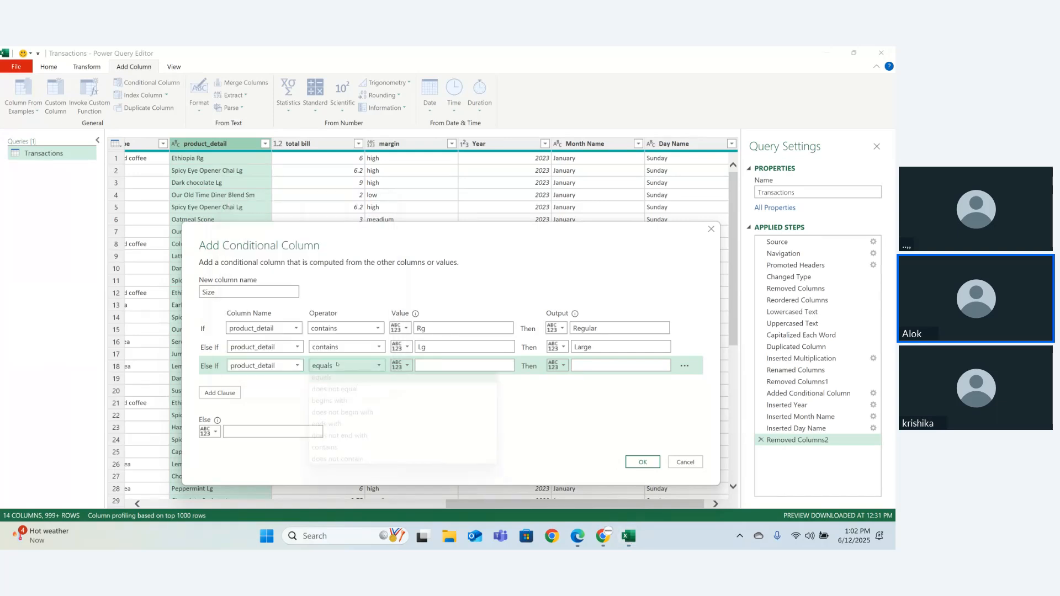
left_click(324, 447)
left_click(447, 363)
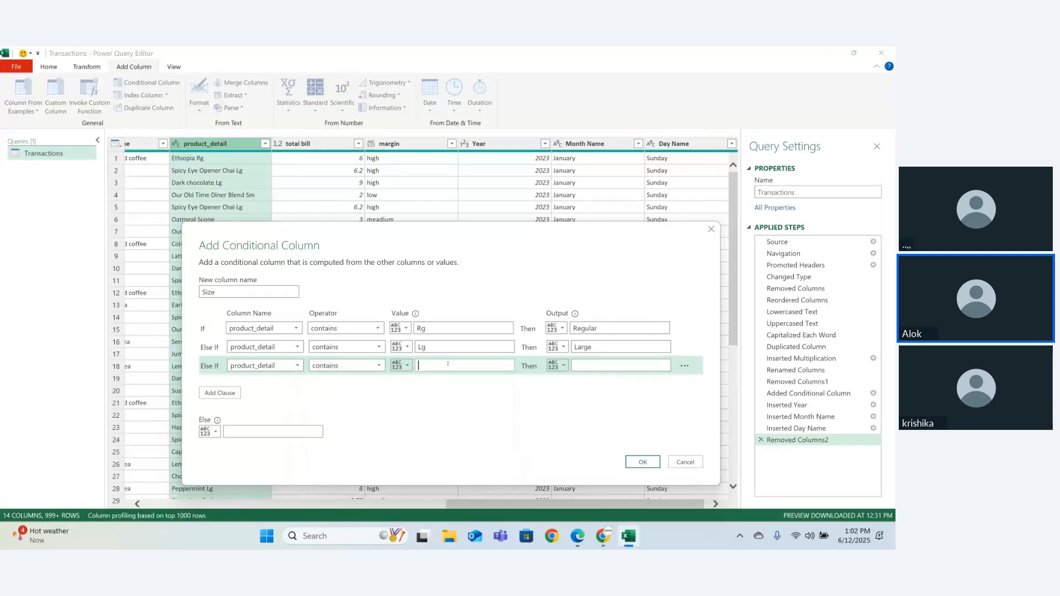
type("sm")
key("BackSpace")
key("BackSpace")
type("Sm")
left_click(603, 368)
type("Small")
Set the Else output to "Not Defined" and create the Size column
key("BackSpace")
type("Not D")
key("BackSpace")
type("De")
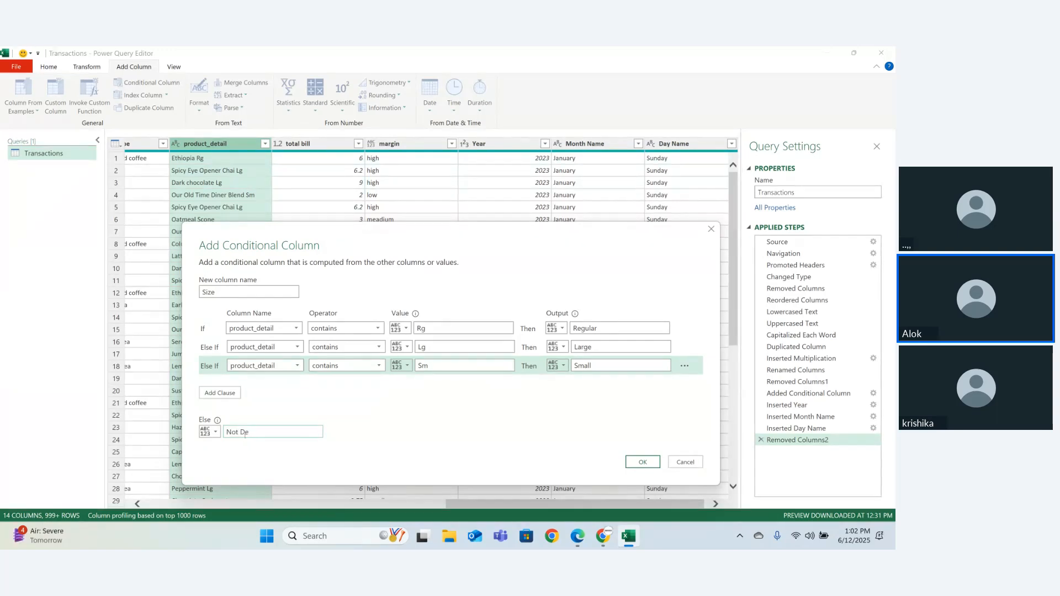
type("fined")
left_click(642, 462)
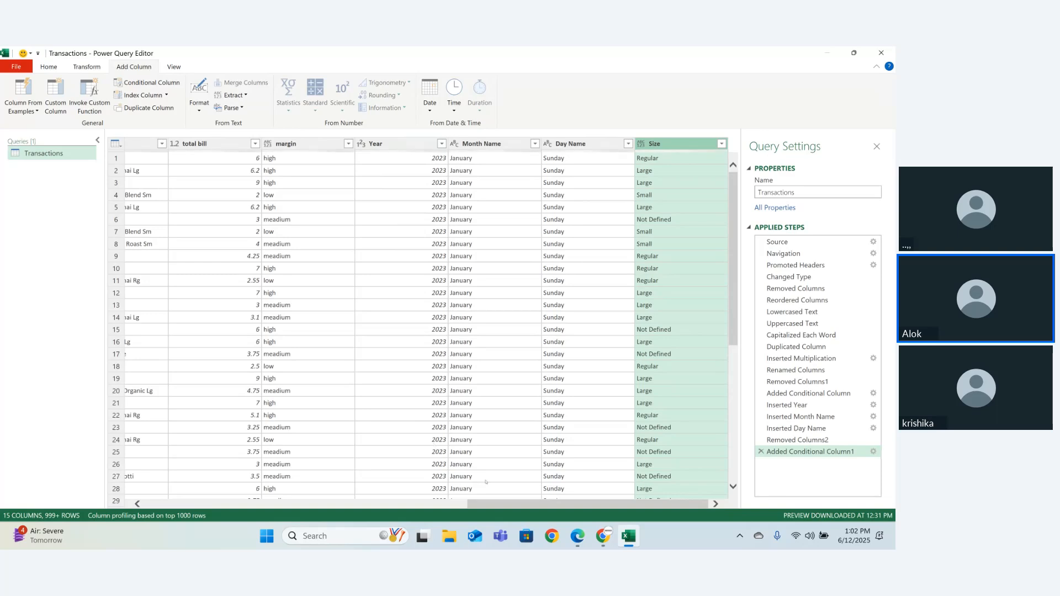
Strip "Rg" from the product_detail column by replacing it with an empty value
left_click_drag(498, 503, 423, 504)
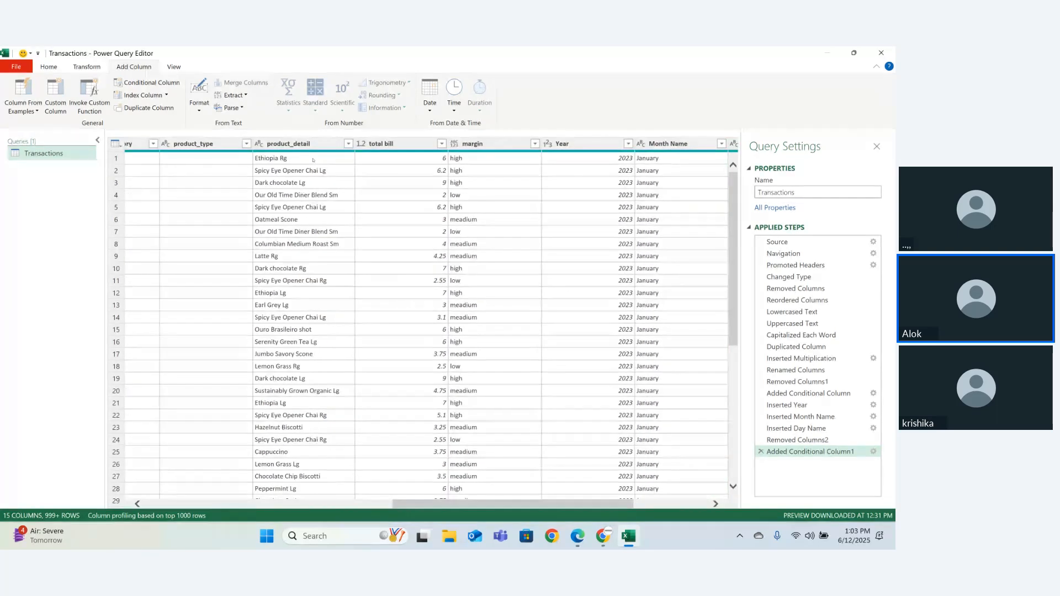
left_click(299, 144)
left_click(48, 68)
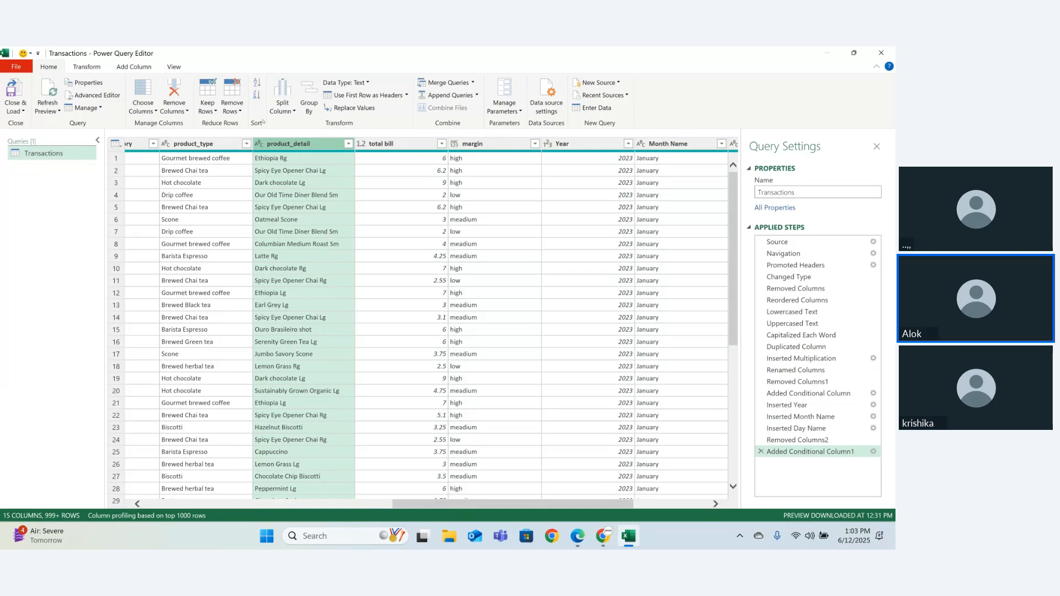
left_click(348, 107)
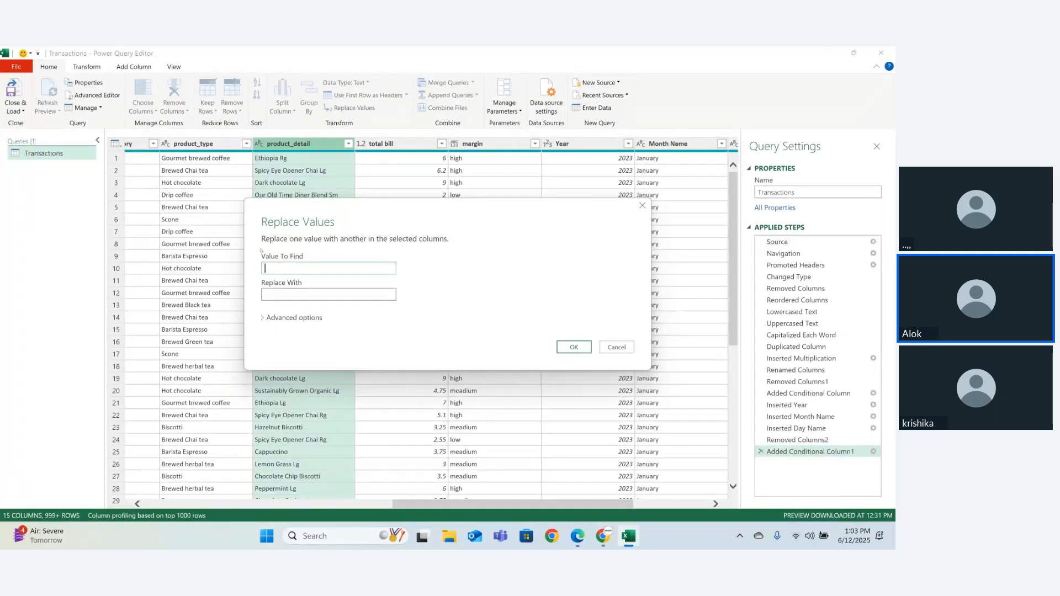
type("Rg")
key("BackSpace")
key("BackSpace")
type("E")
key("BackSpace")
type("Rg")
key("Return")
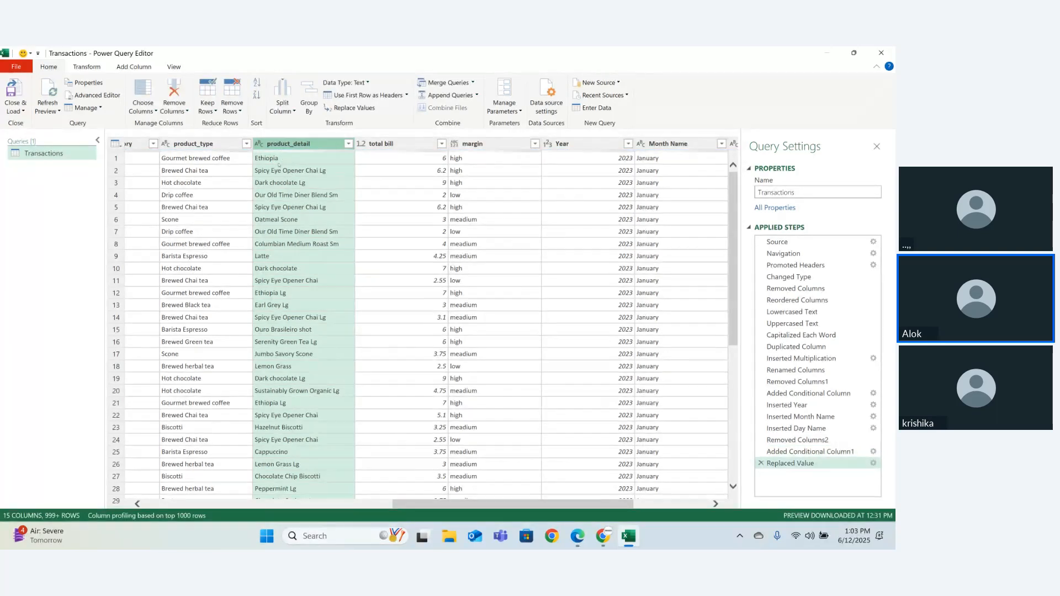
Replace "Lg" and "Sm" in the product_detail column with empty values, one replacement after the other
left_click(355, 108)
type("Lg")
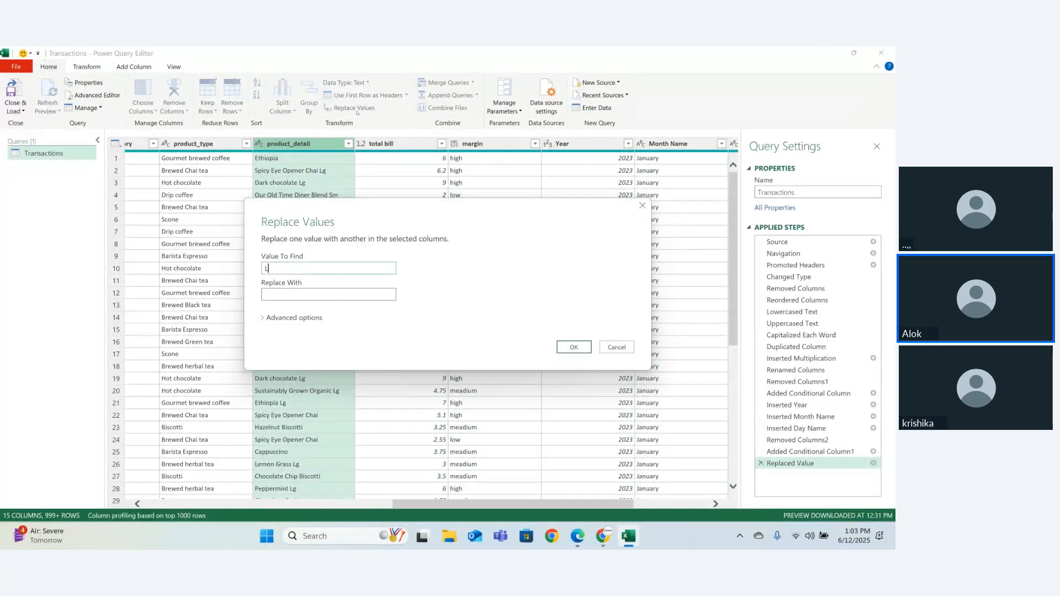
left_click(572, 346)
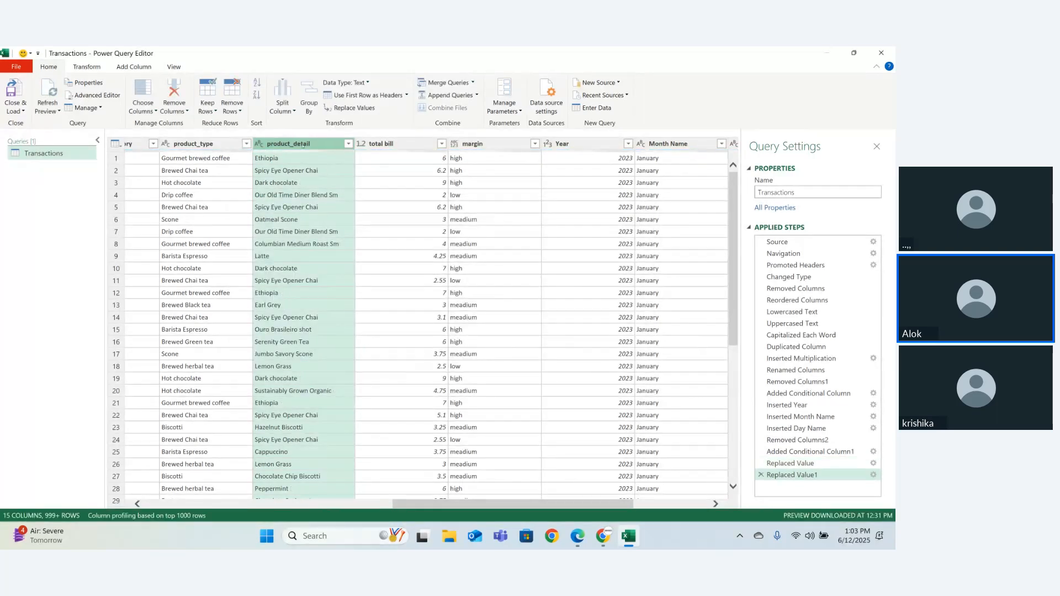
left_click(356, 111)
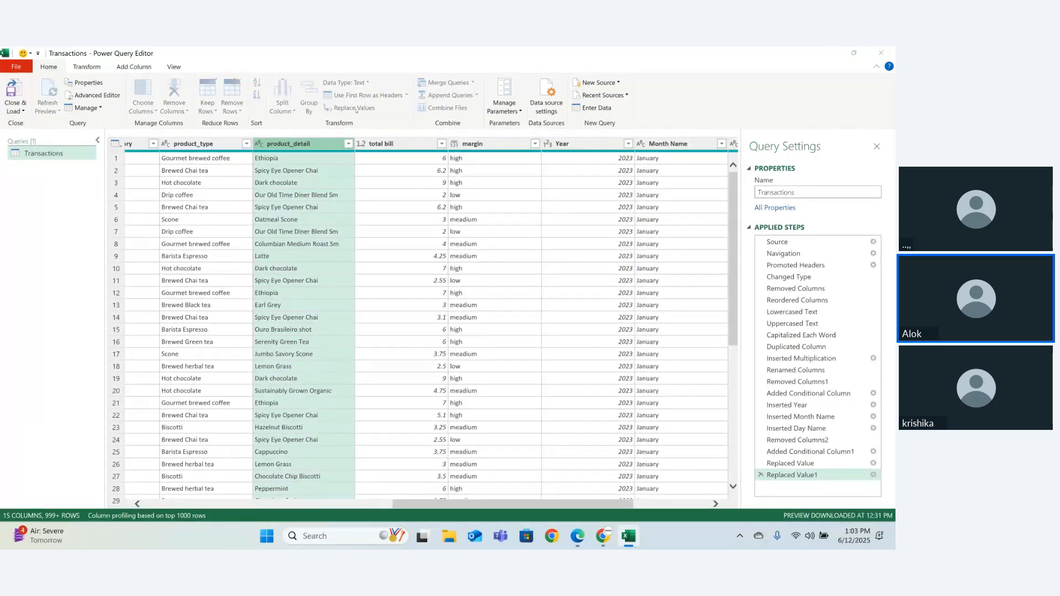
type("Sm")
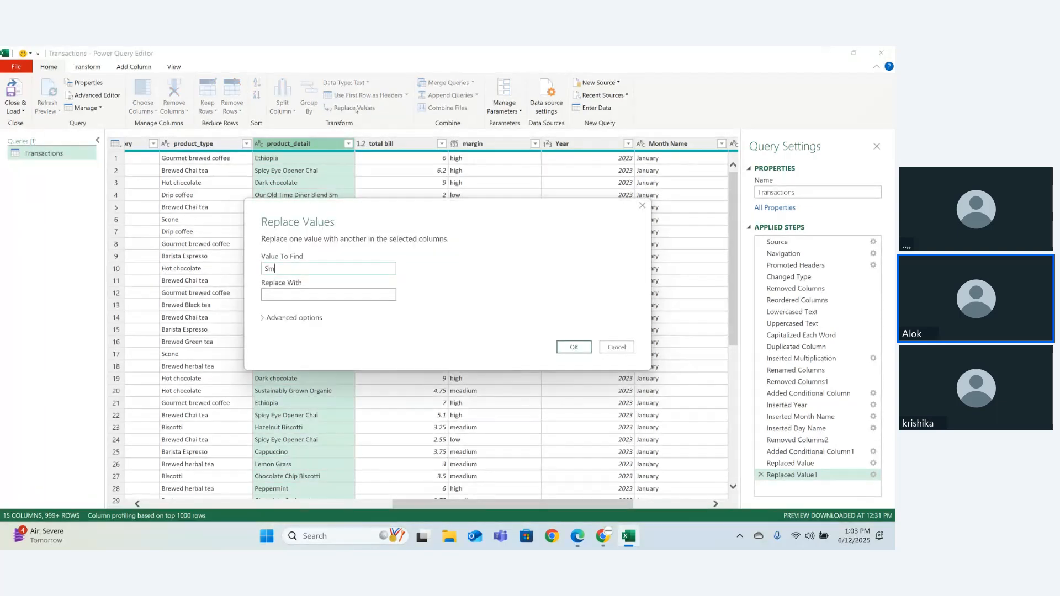
left_click(576, 349)
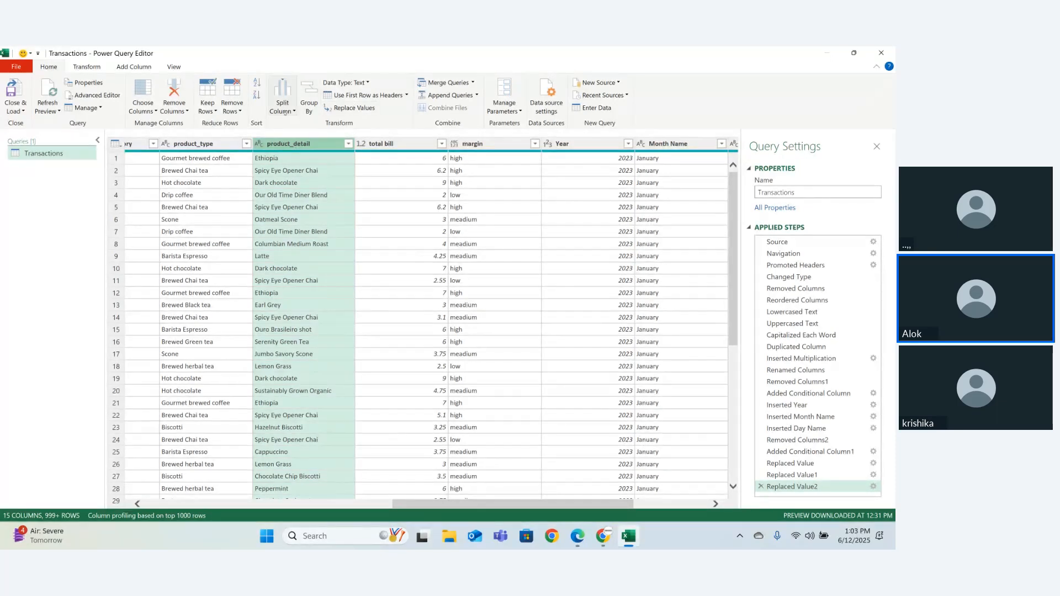
Trim the leading and trailing spaces from the product_detail column's text
left_click(97, 67)
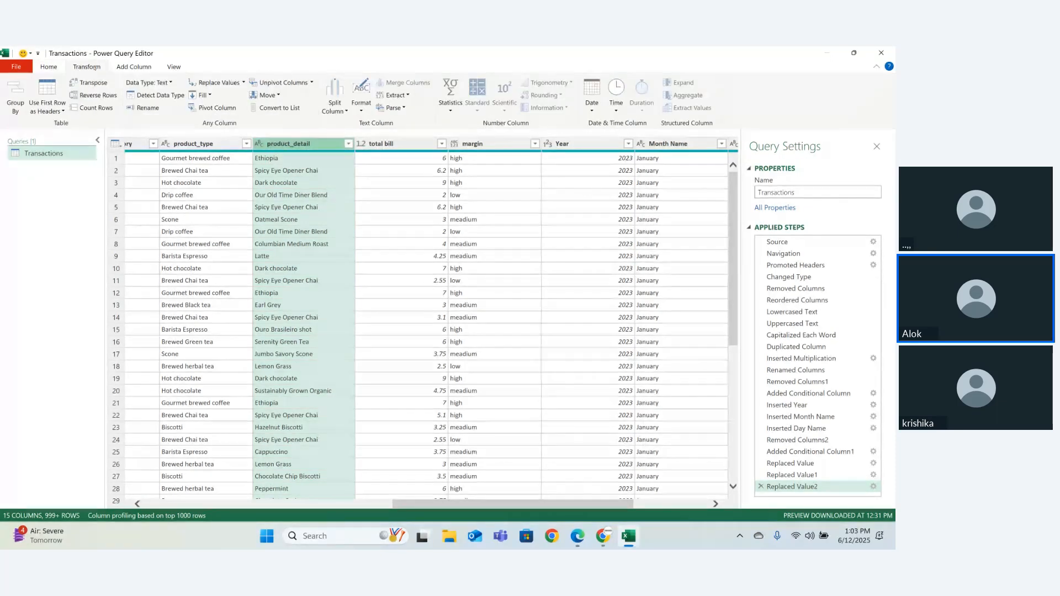
left_click(361, 99)
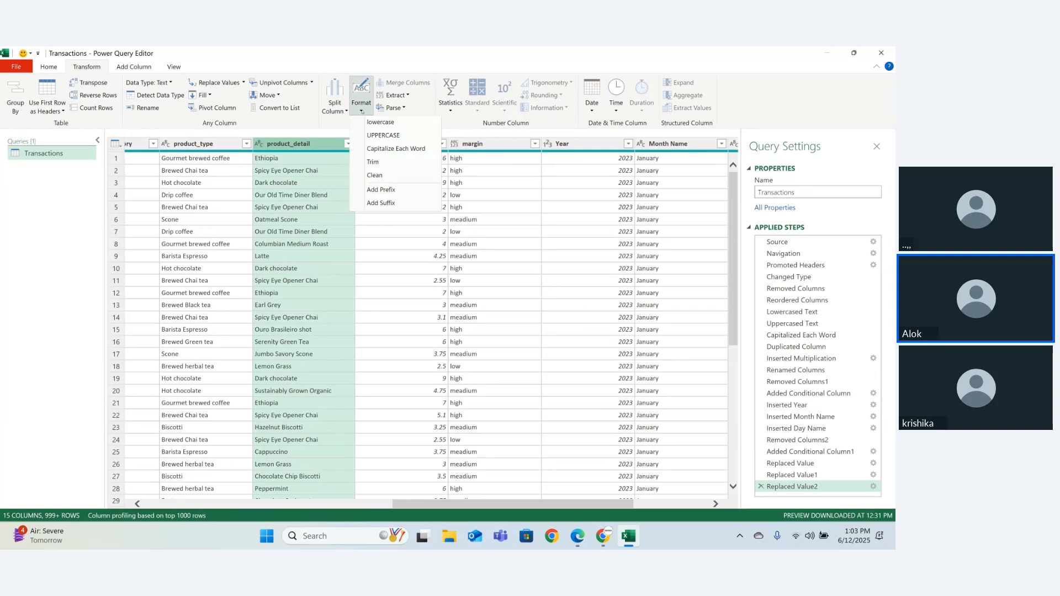
left_click(374, 162)
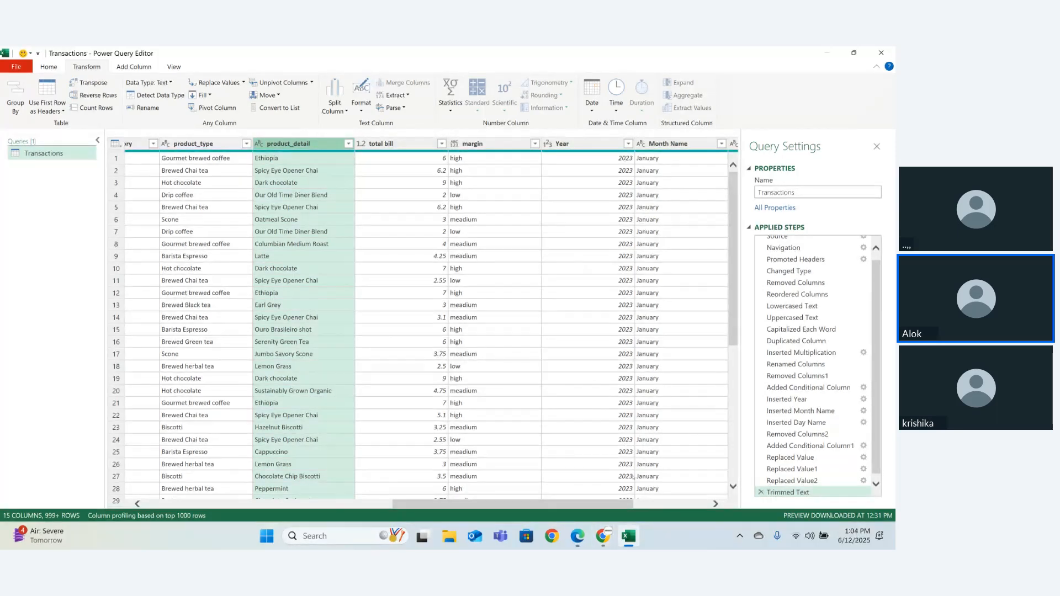
Remove the Year column from the Transactions query
left_click_drag(602, 503, 632, 489)
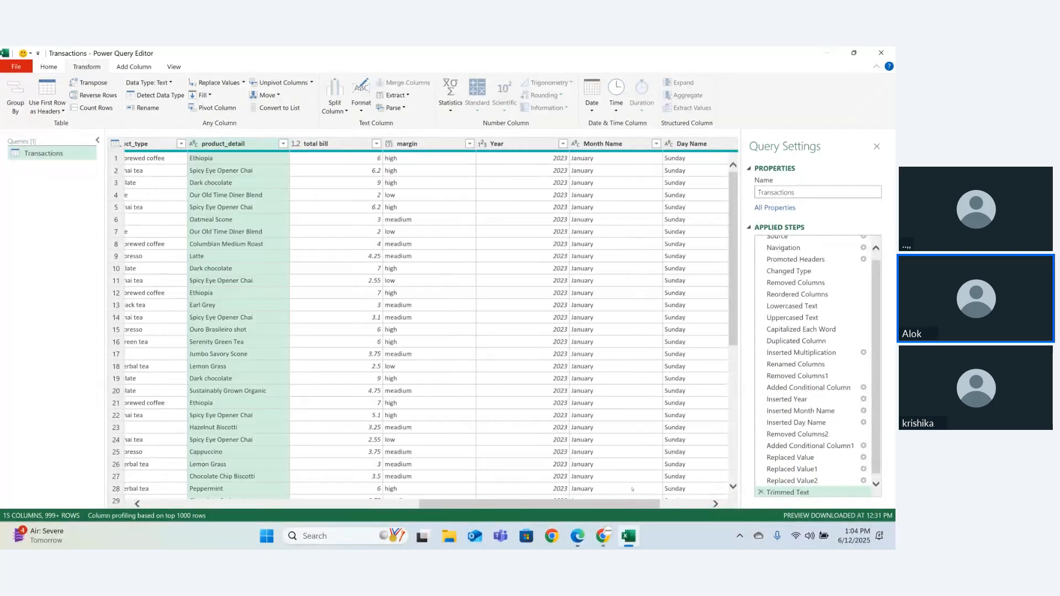
left_click(513, 144)
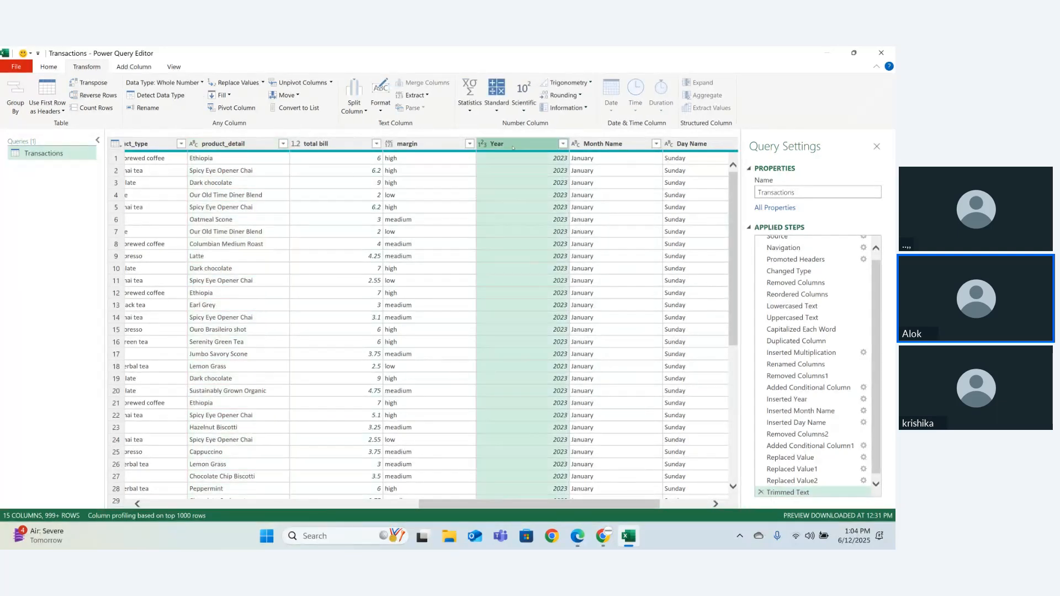
right_click(513, 146)
left_click(525, 166)
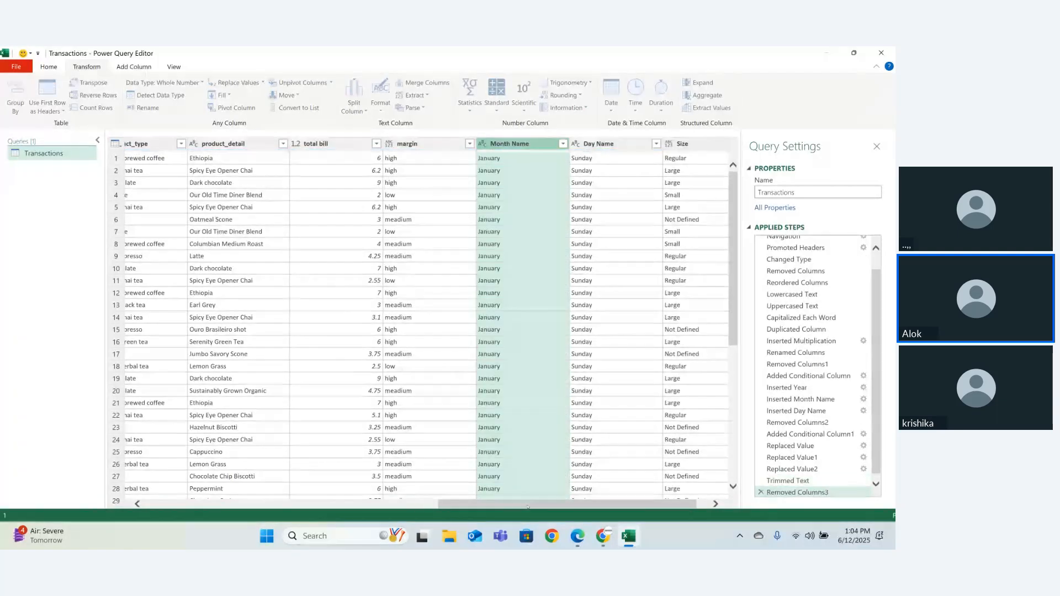
Try the Whole Number data type on the transaction_time column and delete that applied step
left_click_drag(527, 506, 233, 518)
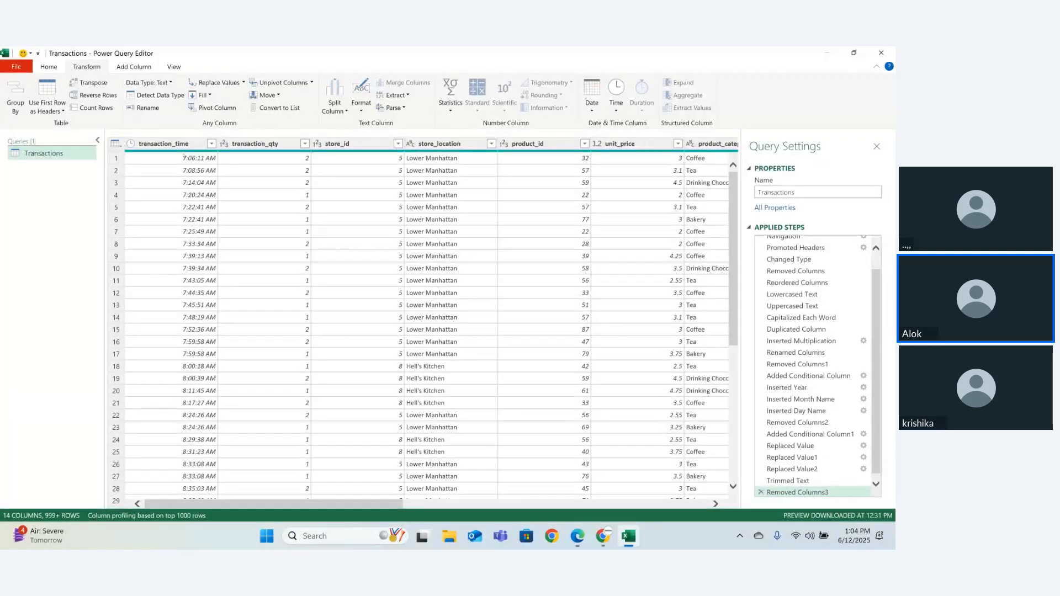
left_click(130, 144)
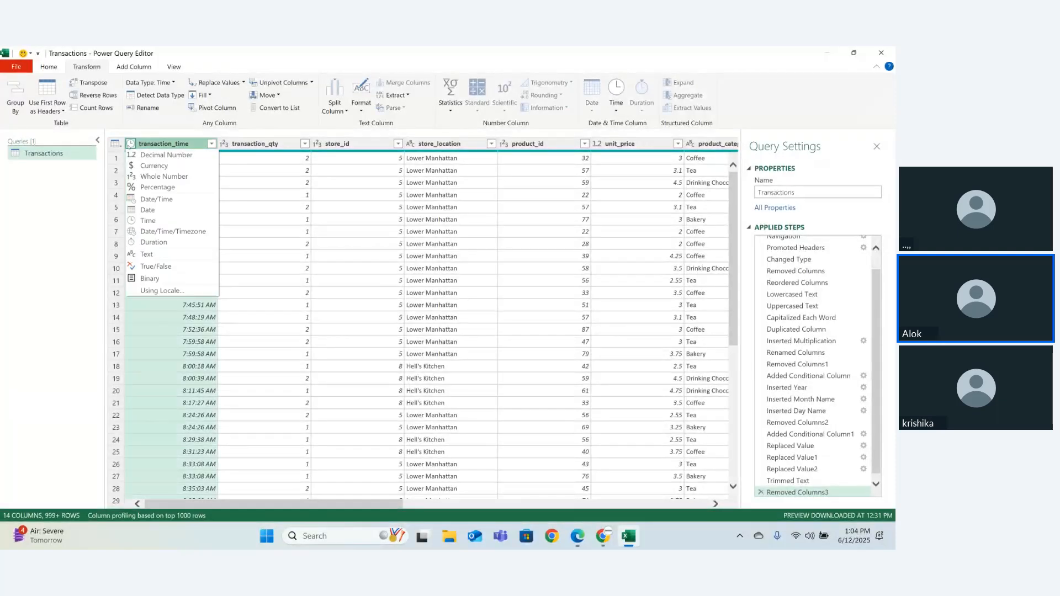
left_click(166, 176)
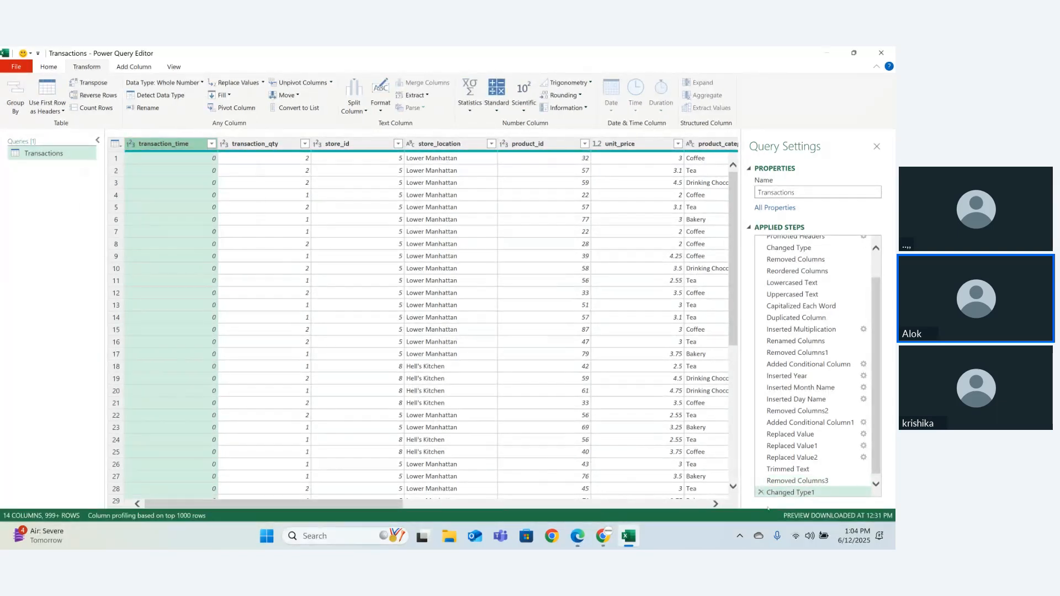
left_click(760, 492)
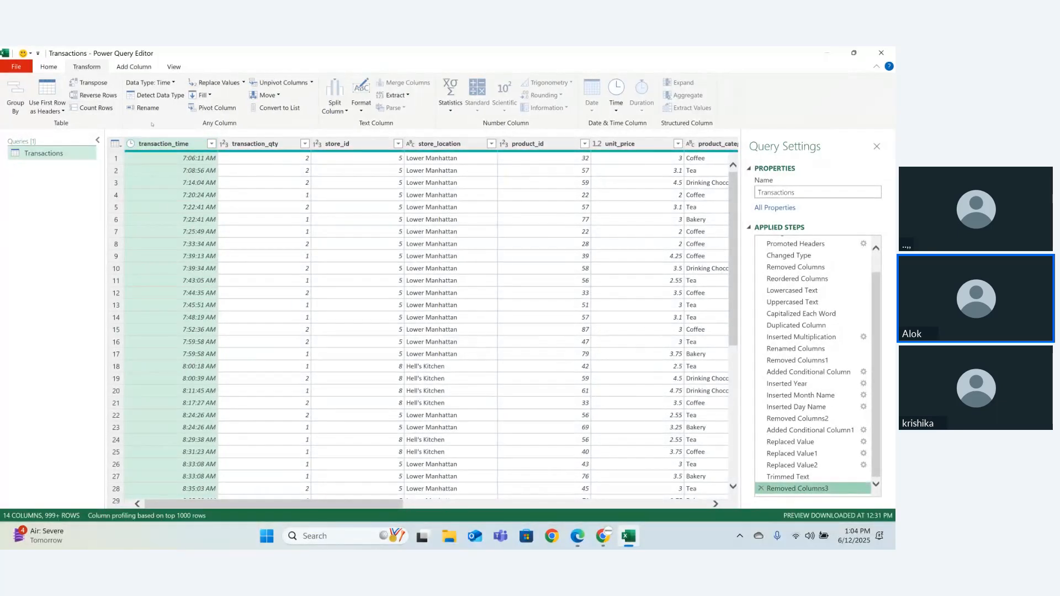
Transform the transaction_time column to hold only the hour and check the values further down the table
left_click(616, 100)
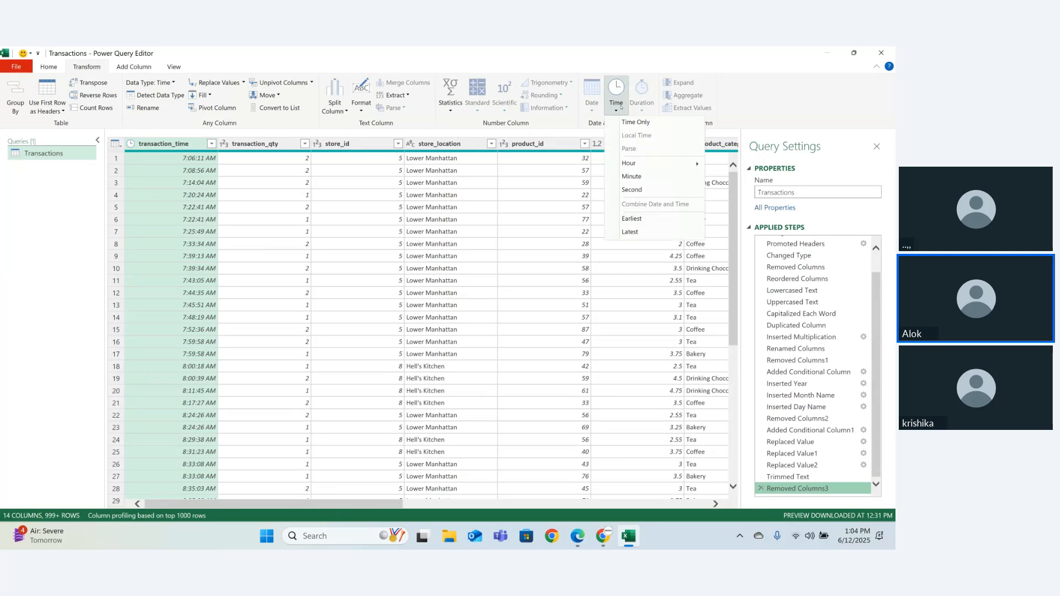
mouse_move(651, 163)
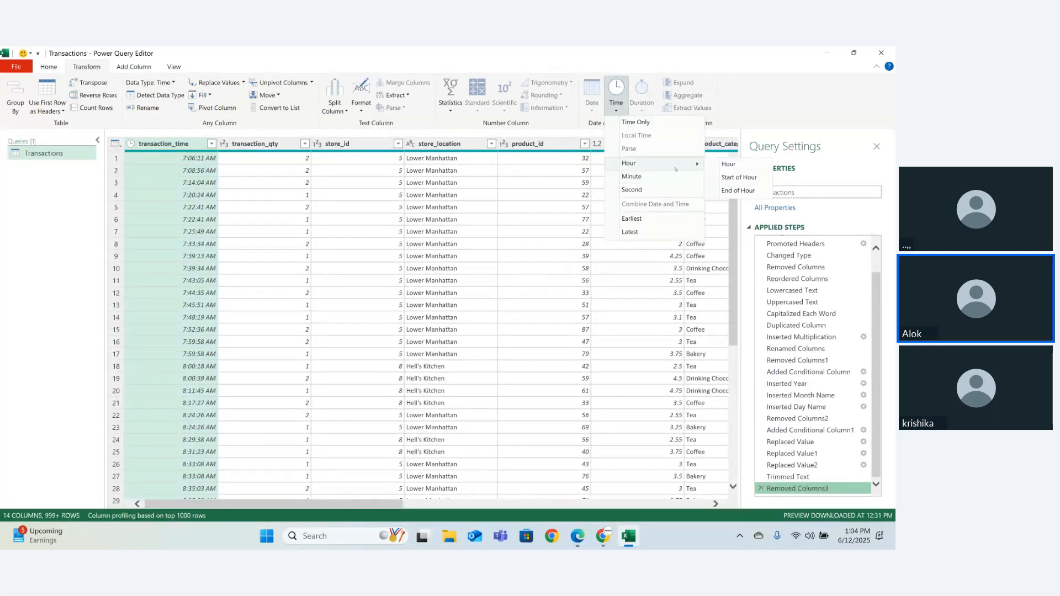
left_click(729, 164)
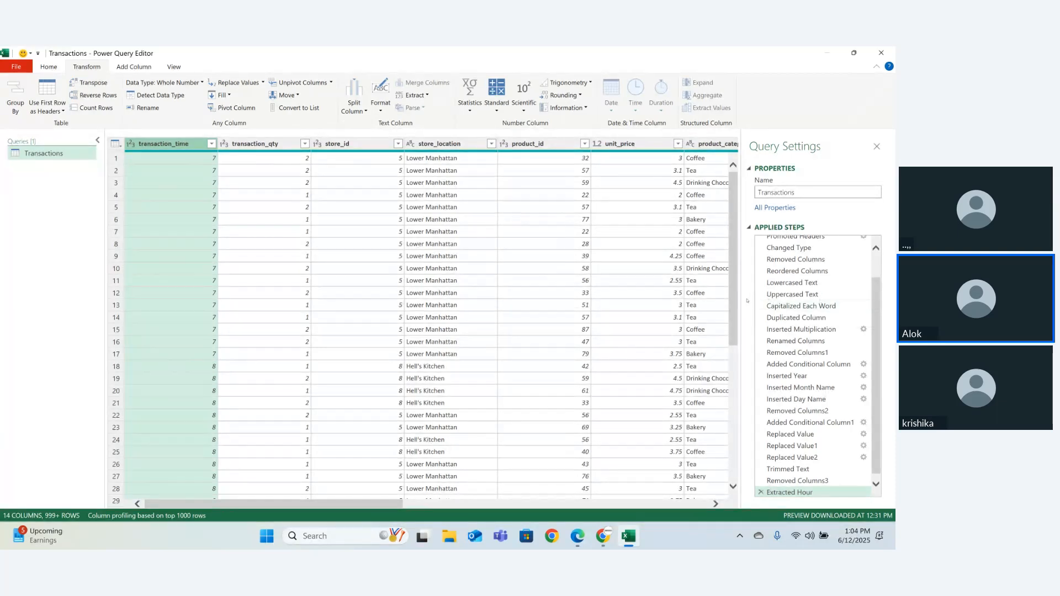
left_click_drag(732, 310, 739, 477)
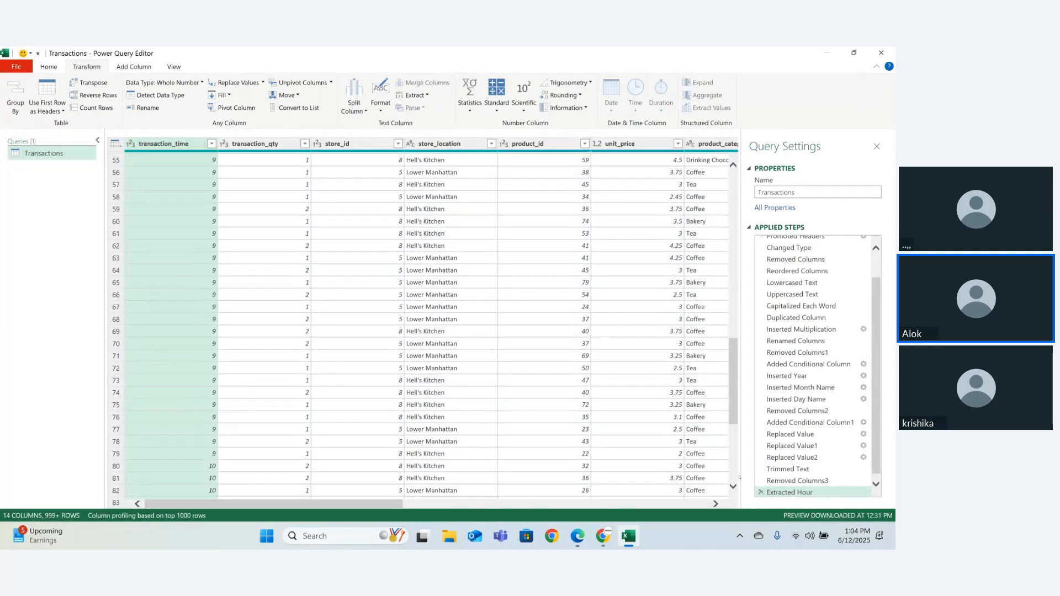
Check the extracted hours further down the Transactions table, and close the editor, loading the query into the workbook
left_click_drag(733, 401, 605, 501)
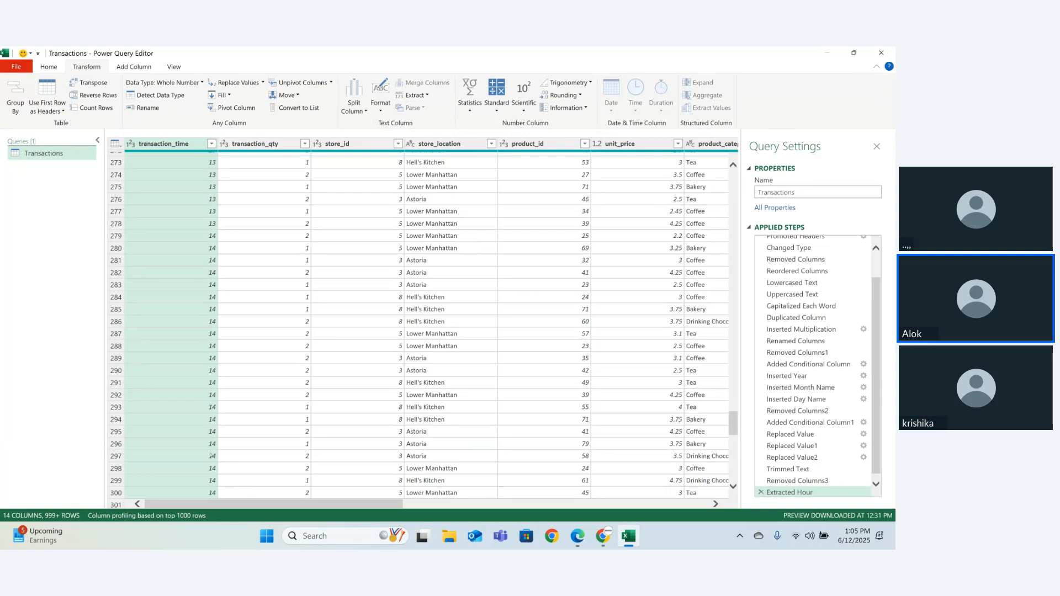
left_click(728, 421)
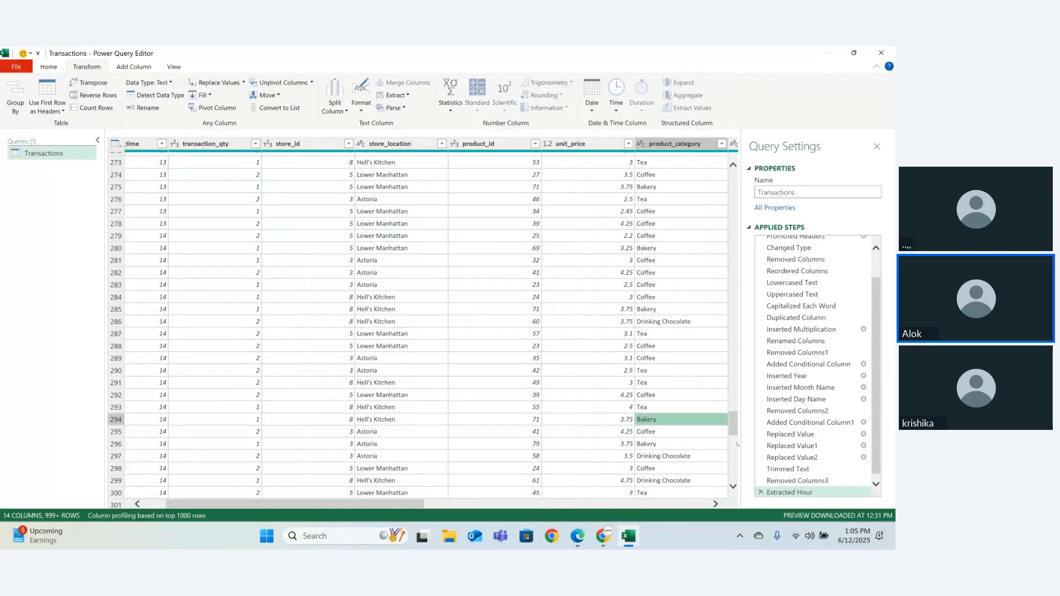
scroll(732, 420, "down", 16)
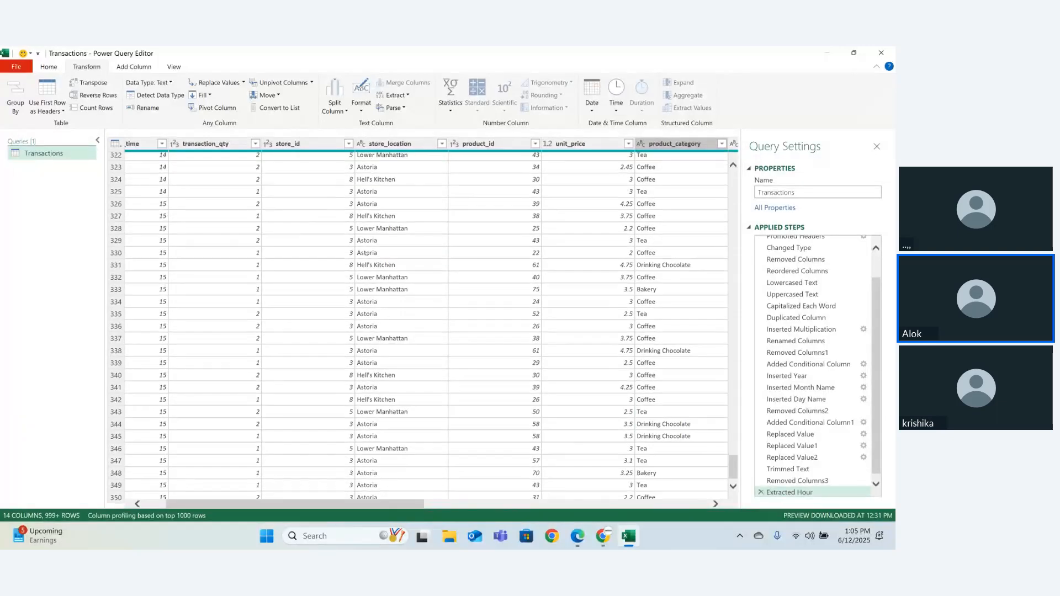
left_click(49, 67)
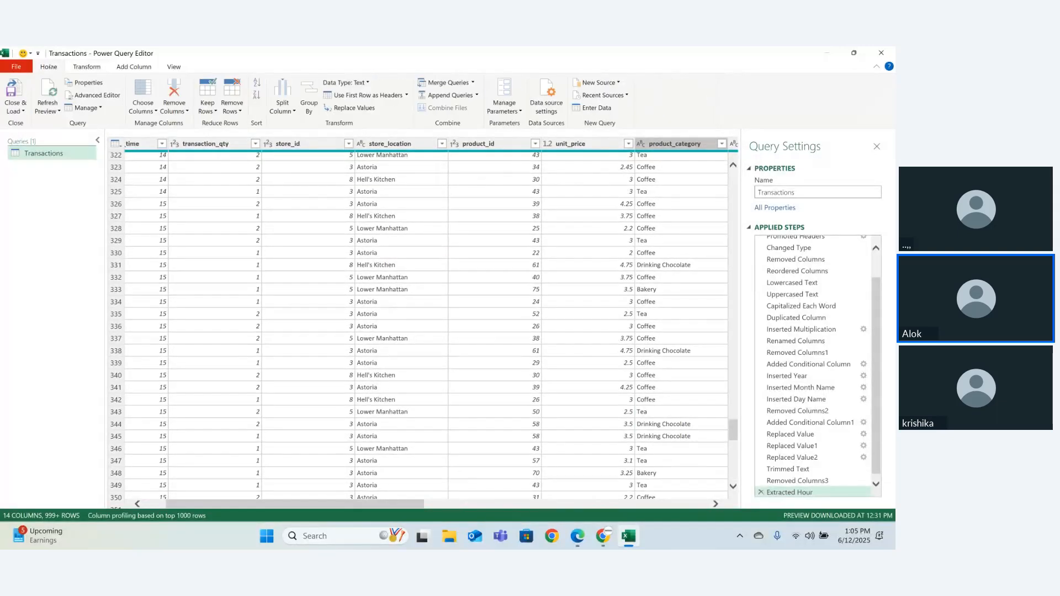
left_click(13, 110)
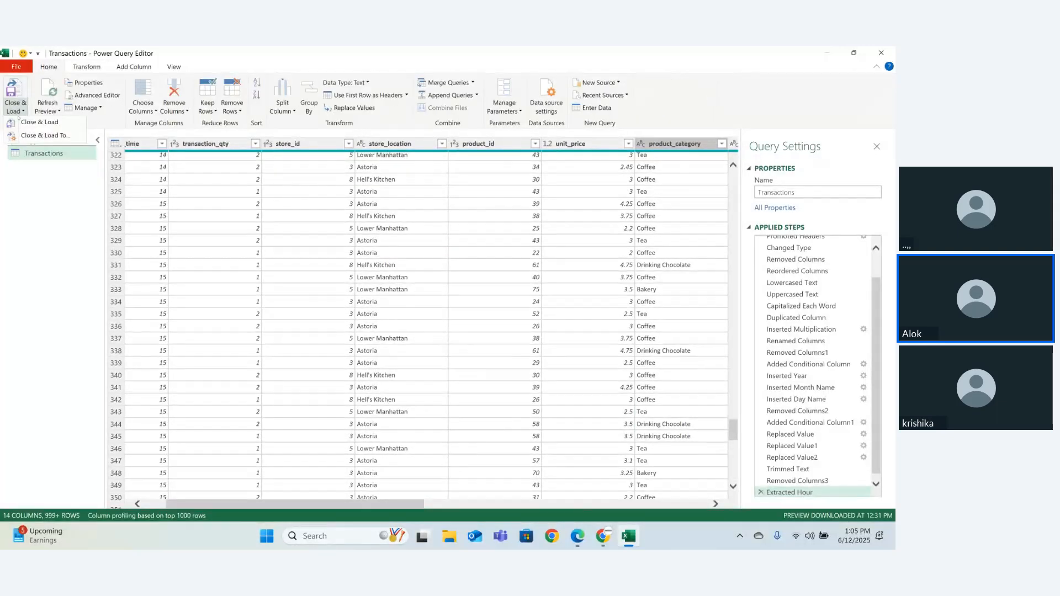
left_click(28, 122)
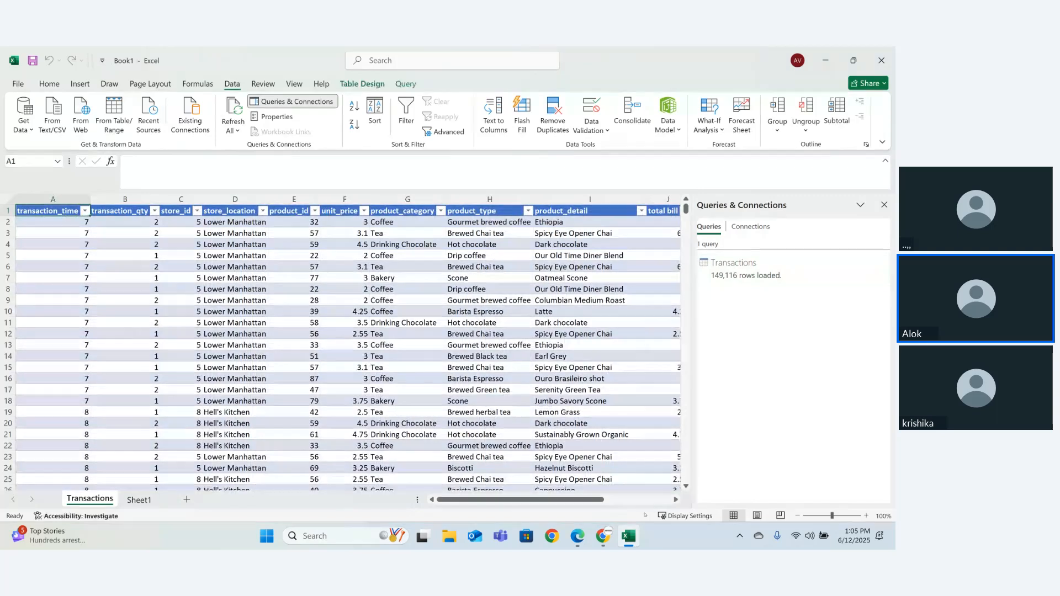
Close the queries list and apply the plain, uncoloured Light table style to the loaded Transactions table
left_click(884, 205)
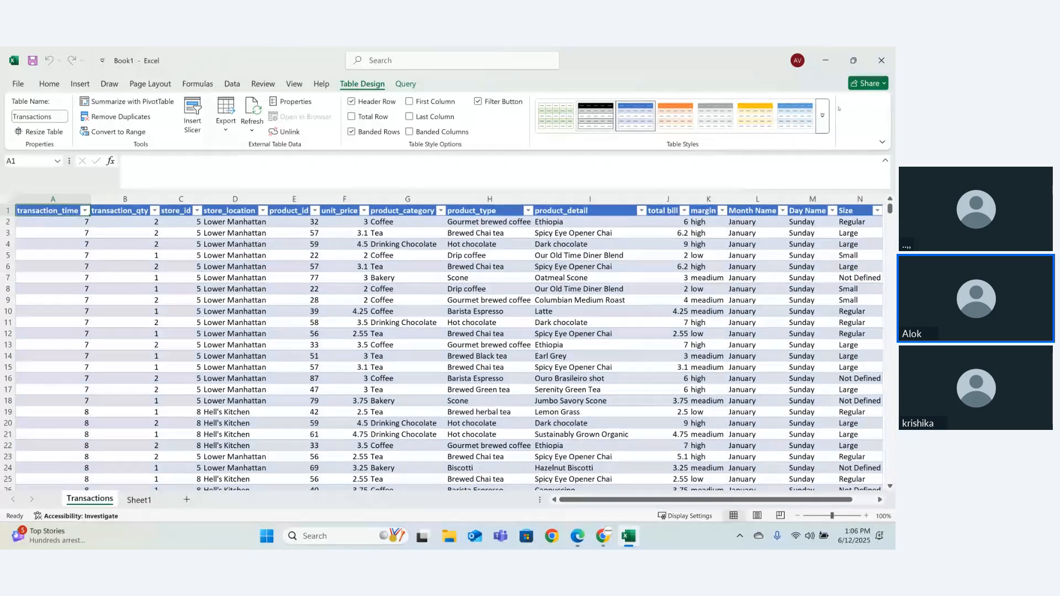
left_click(822, 116)
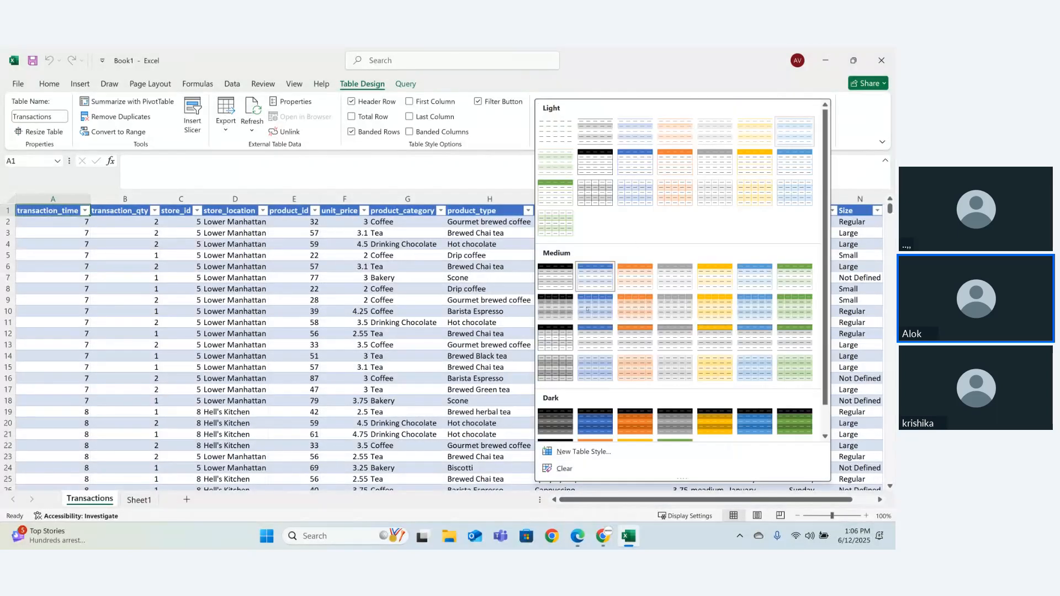
left_click(562, 132)
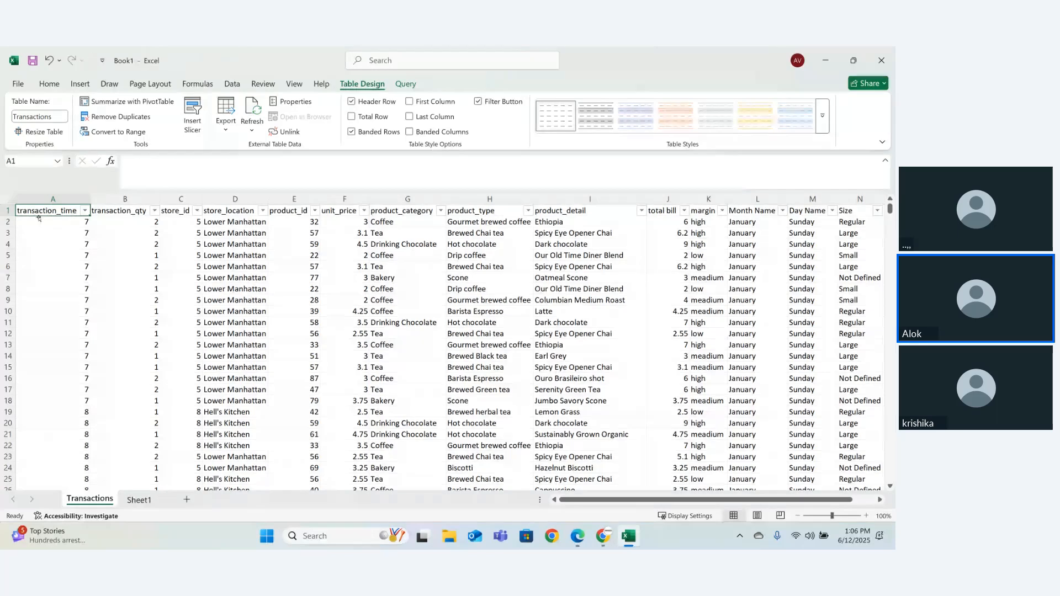
Fill the Transactions table's header row with yellow
left_click(7, 211)
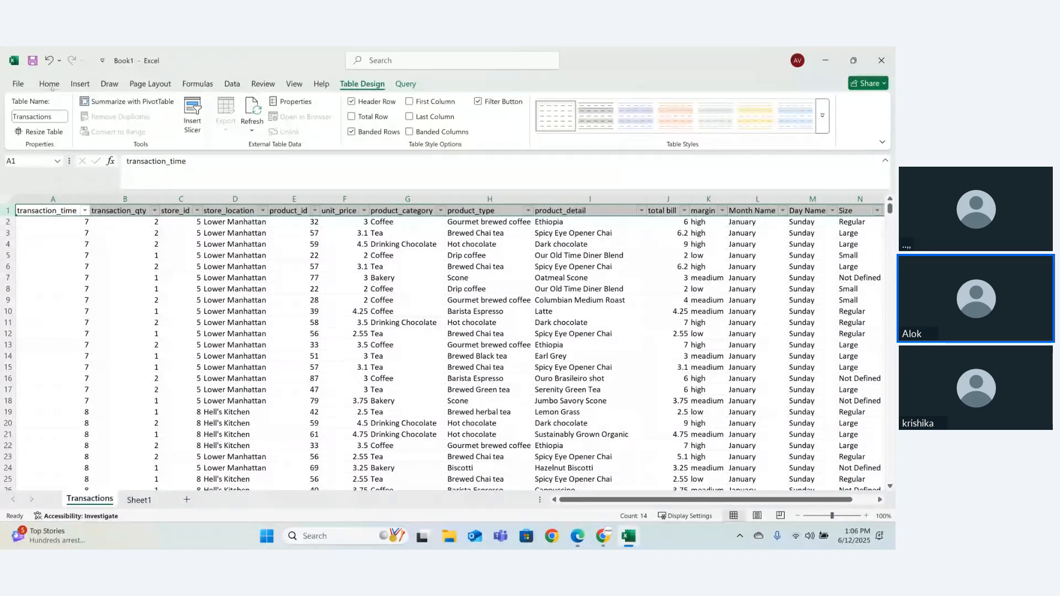
left_click(49, 83)
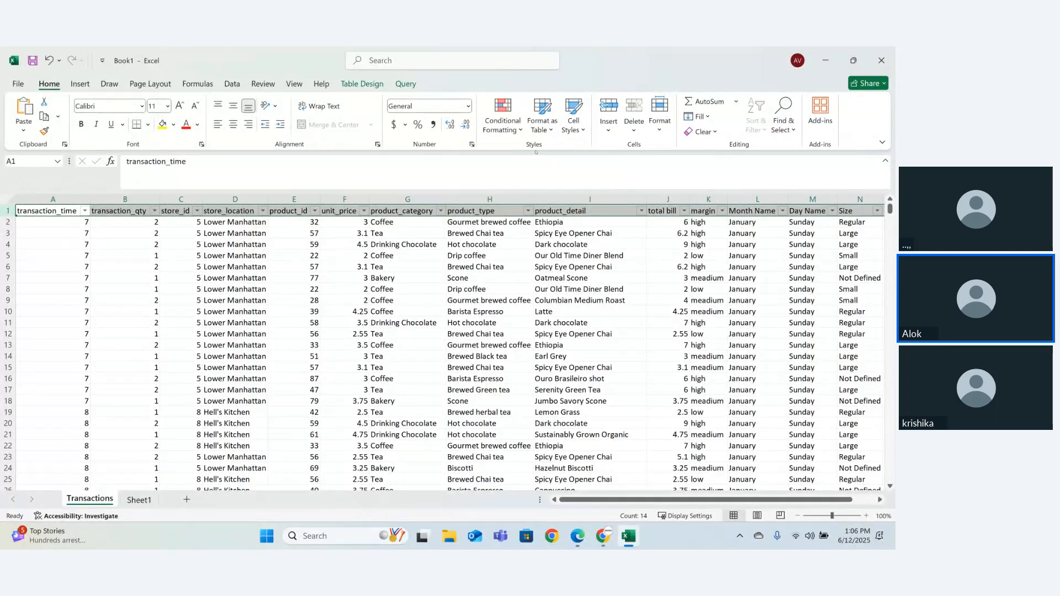
left_click(162, 125)
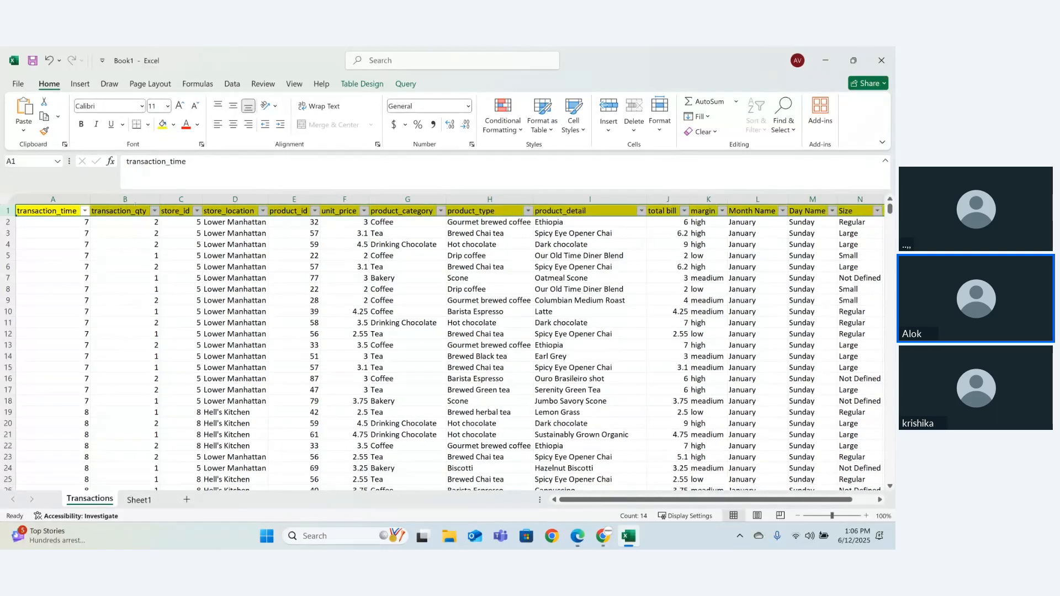
left_click(267, 274)
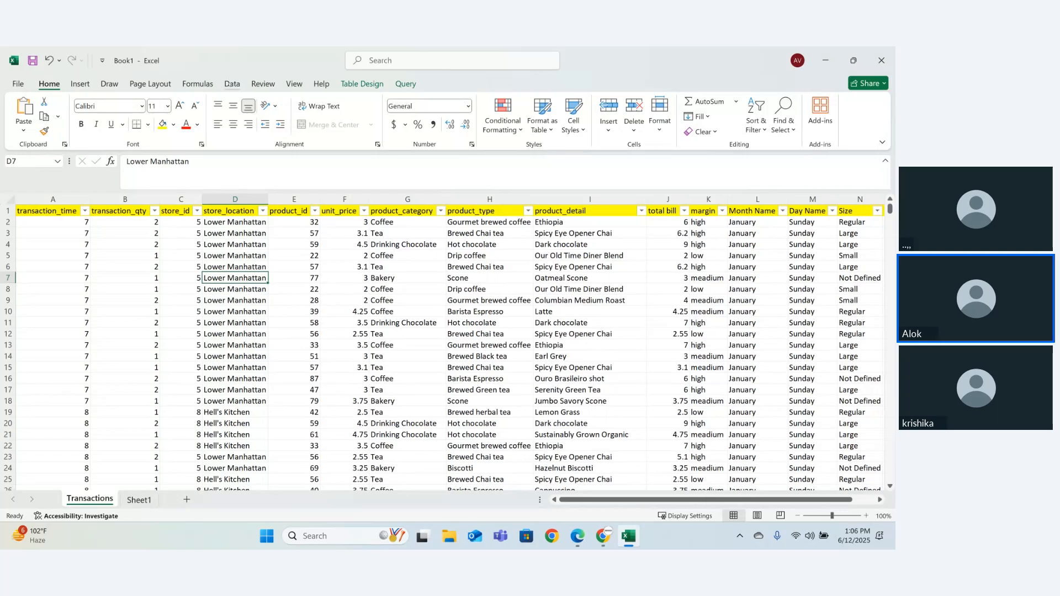
Reopen the Transactions query from the workbook's query list for editing in the Power Query Editor
left_click(232, 84)
left_click(544, 254)
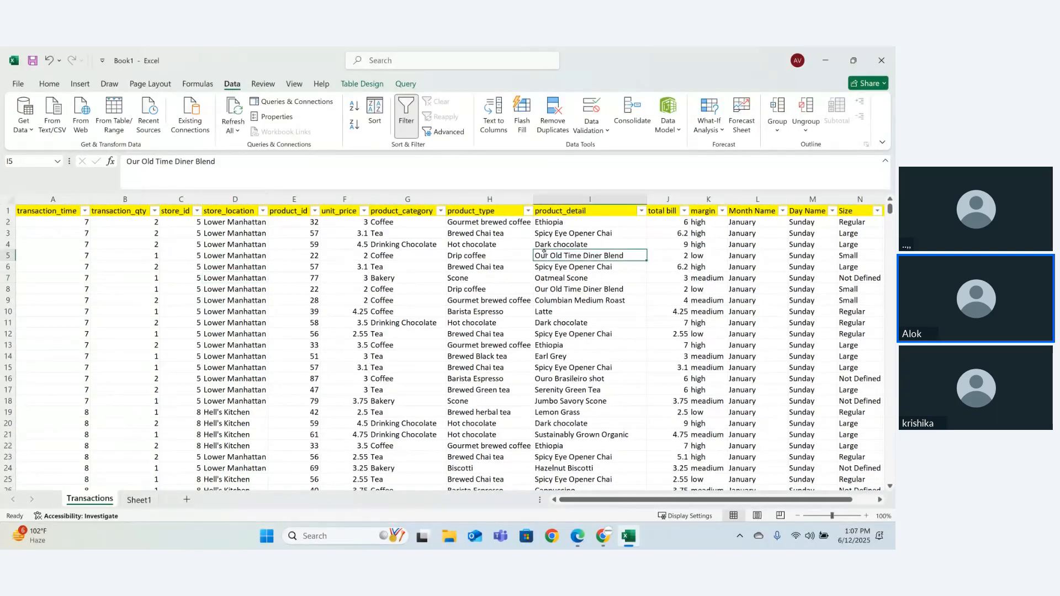
left_click(529, 324)
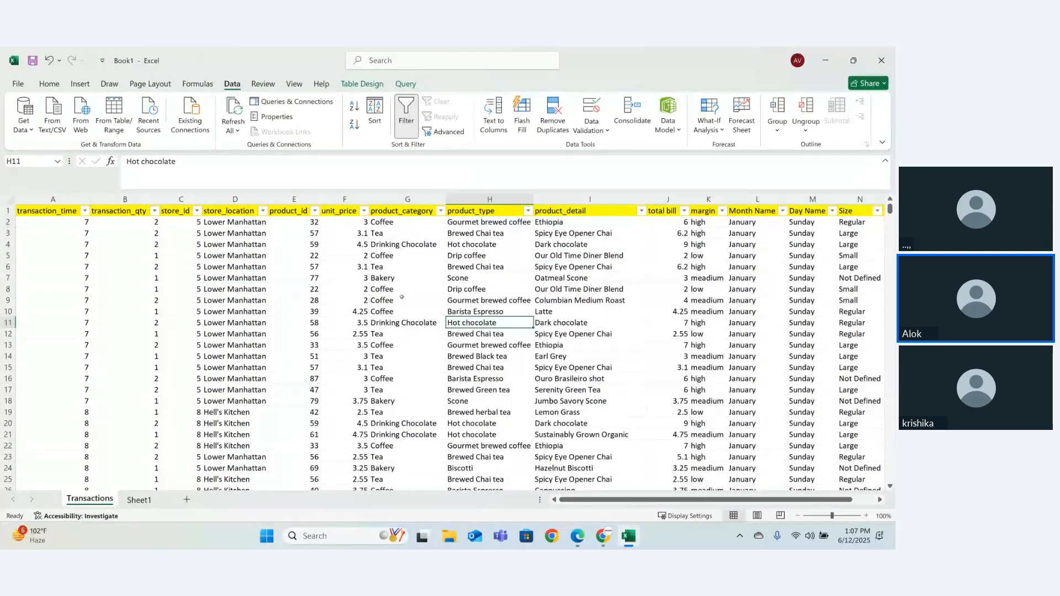
left_click(442, 343)
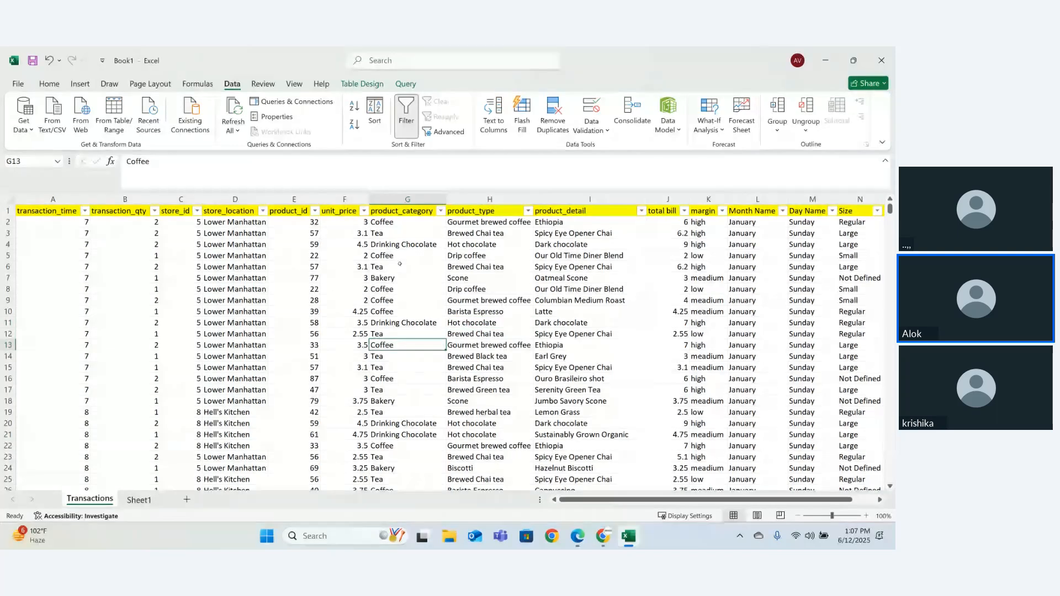
left_click(296, 101)
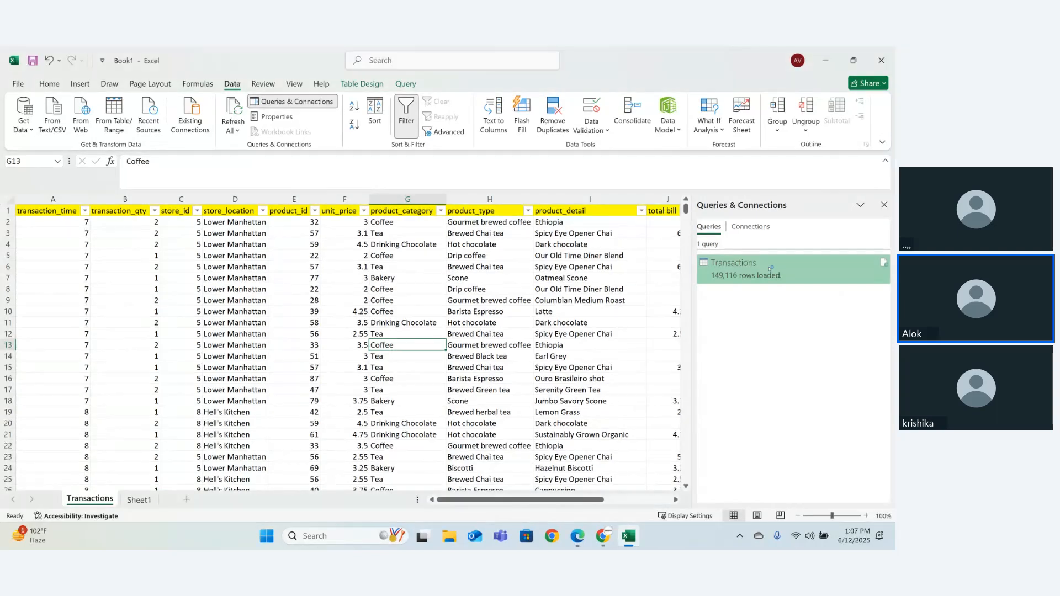
left_click(769, 269)
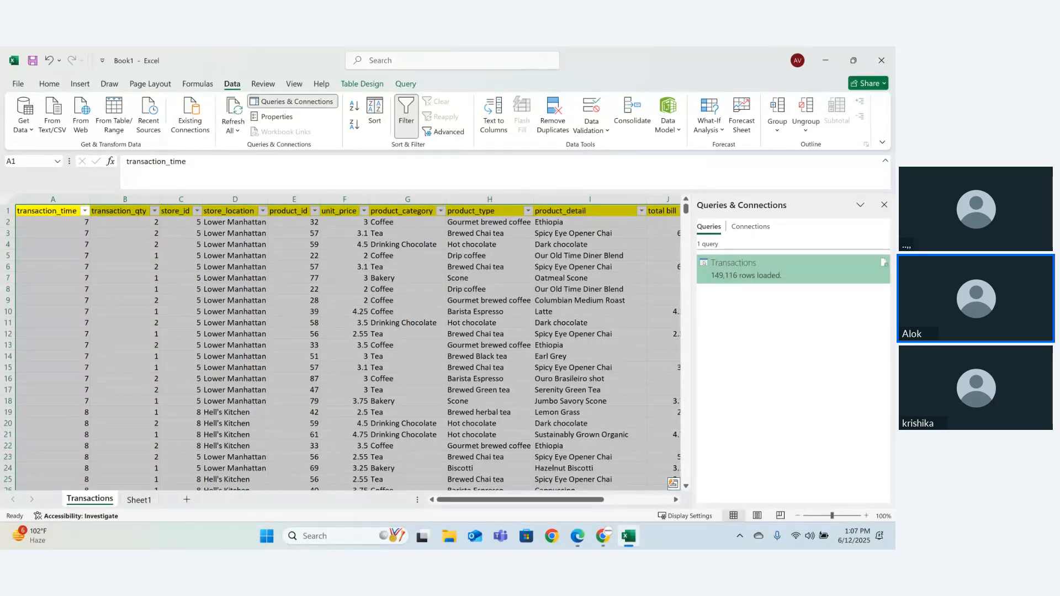
double_click(762, 281)
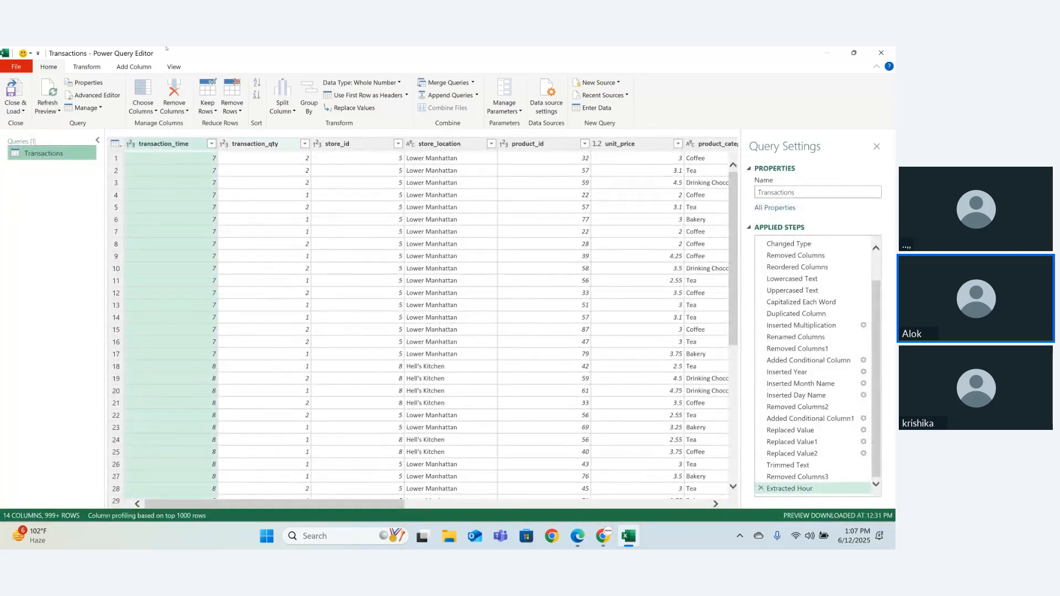
Add a custom column named new with the formula [transaction_qty]*[unit_price]
left_click(134, 67)
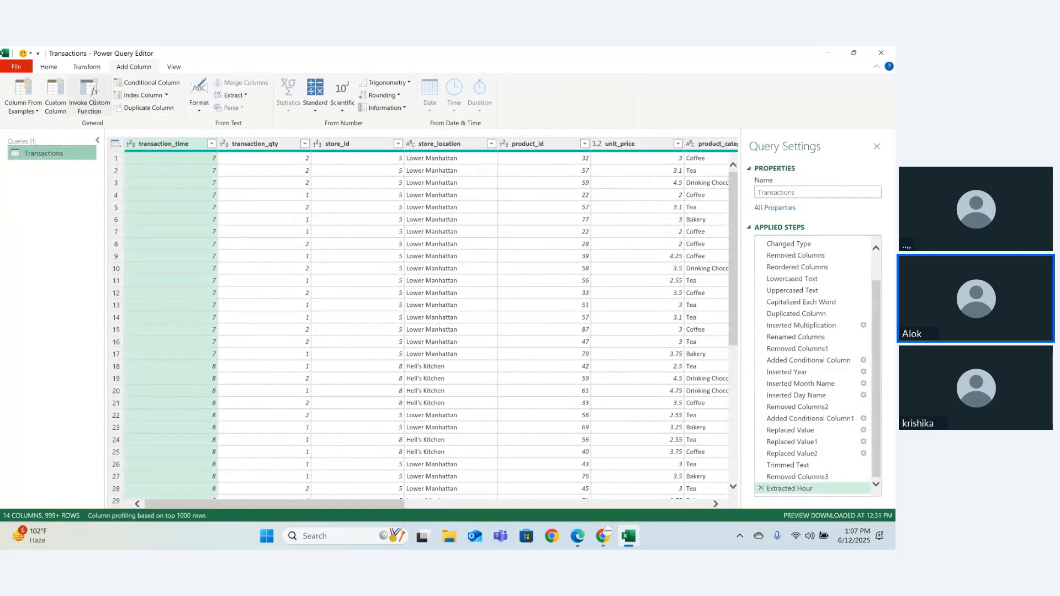
left_click(60, 112)
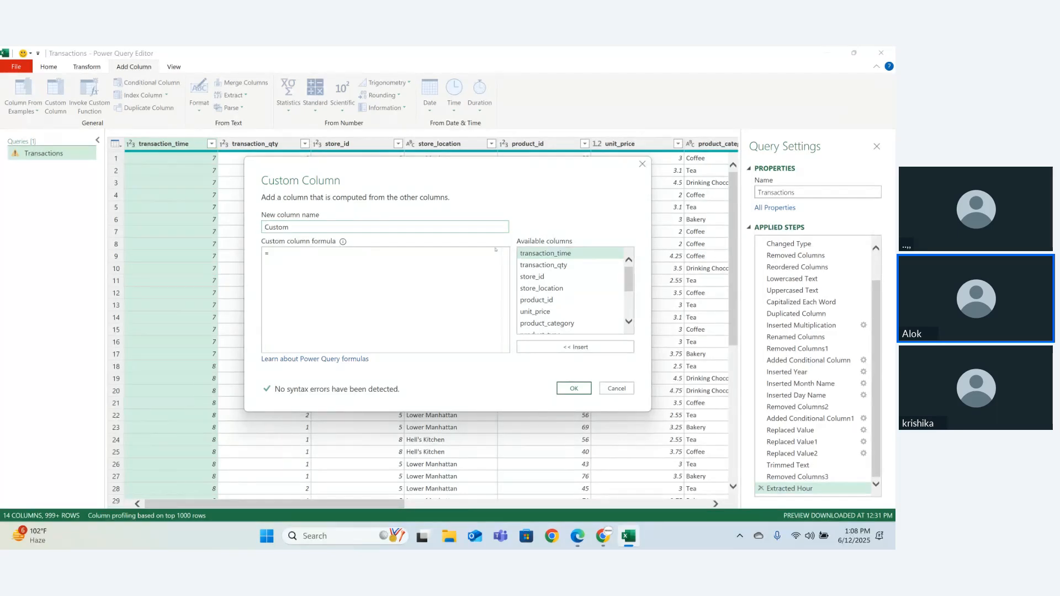
double_click(294, 227)
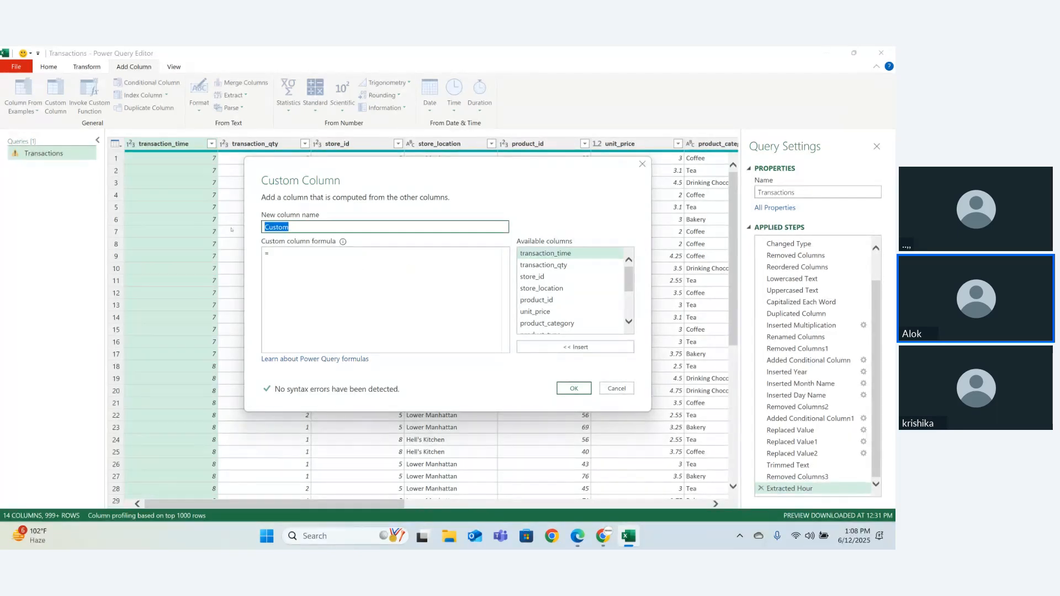
key("BackSpace")
type("new")
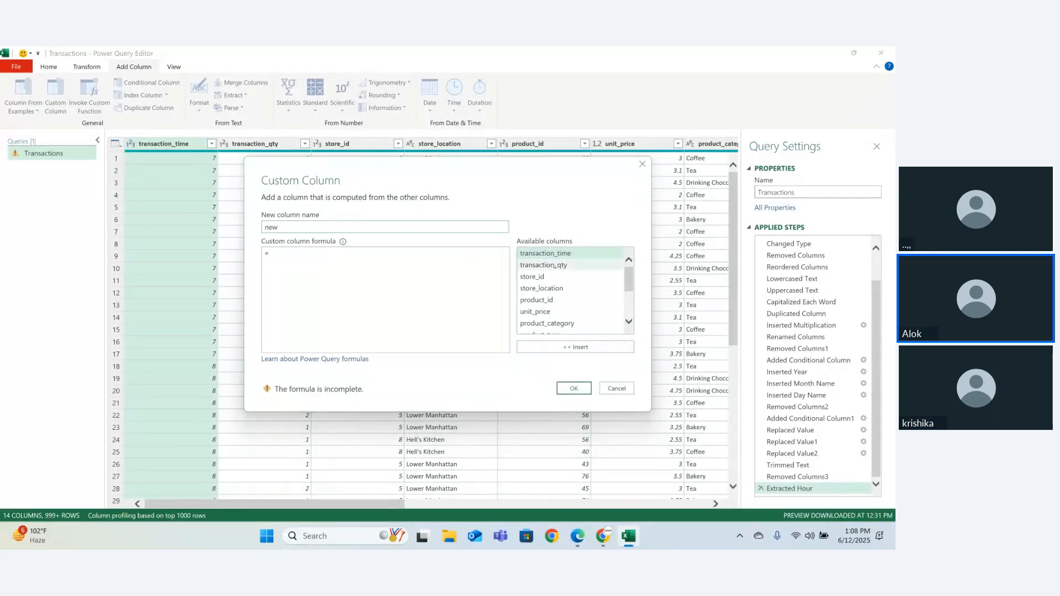
double_click(555, 266)
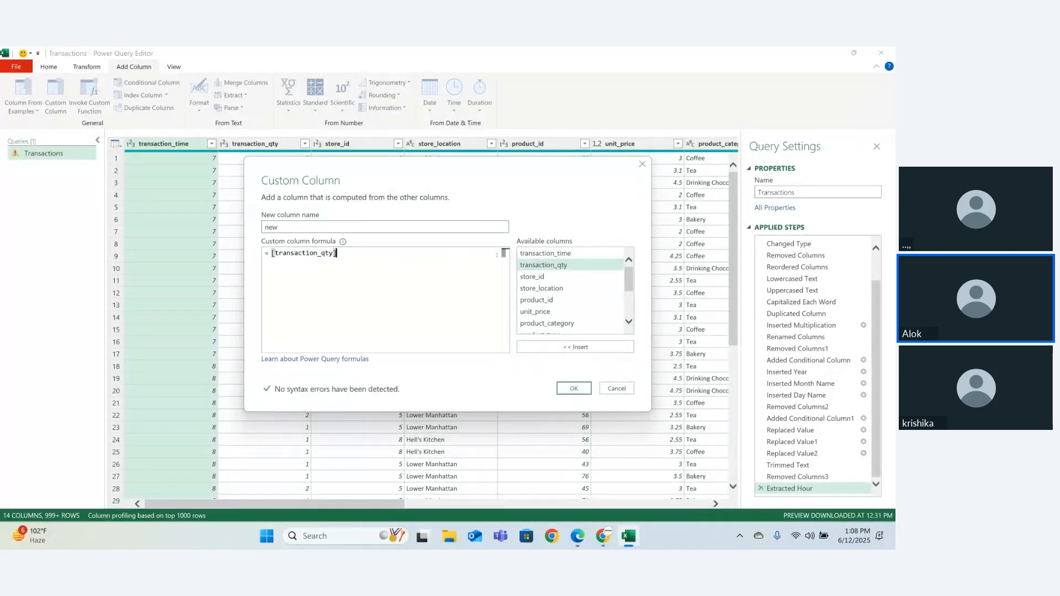
type("*")
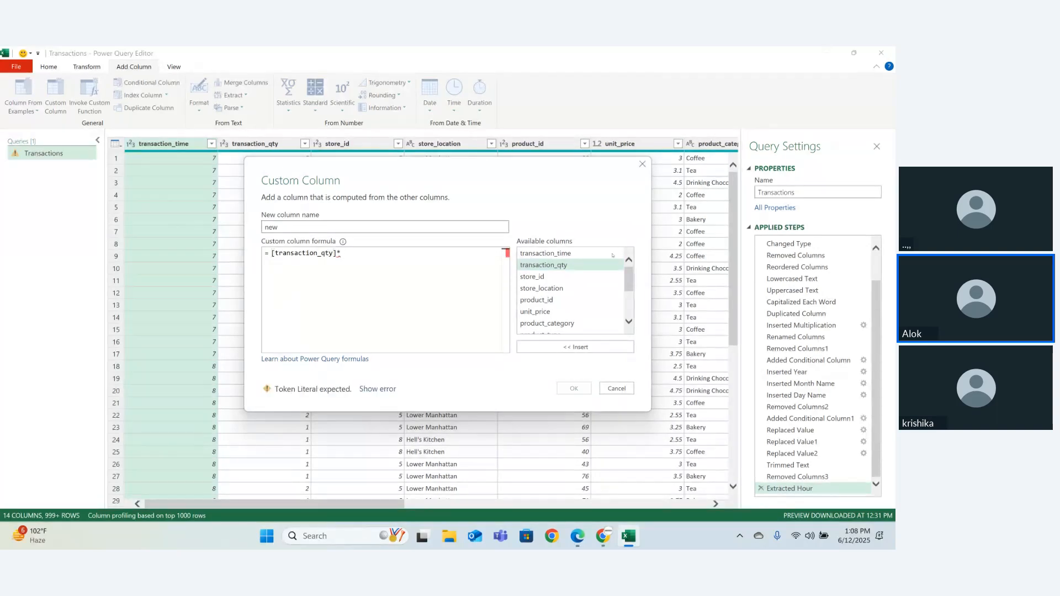
double_click(563, 312)
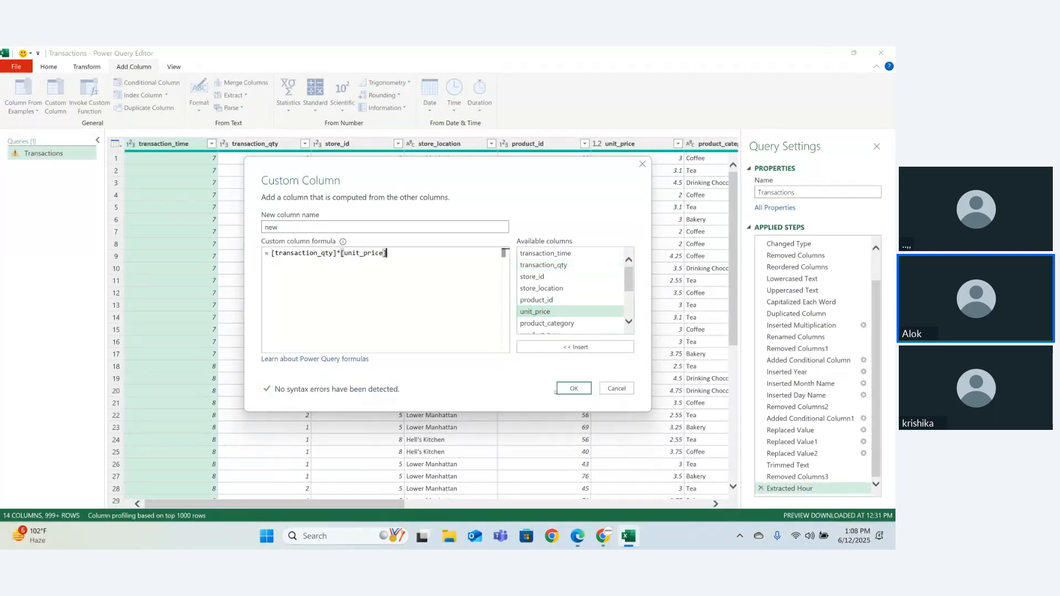
left_click(571, 390)
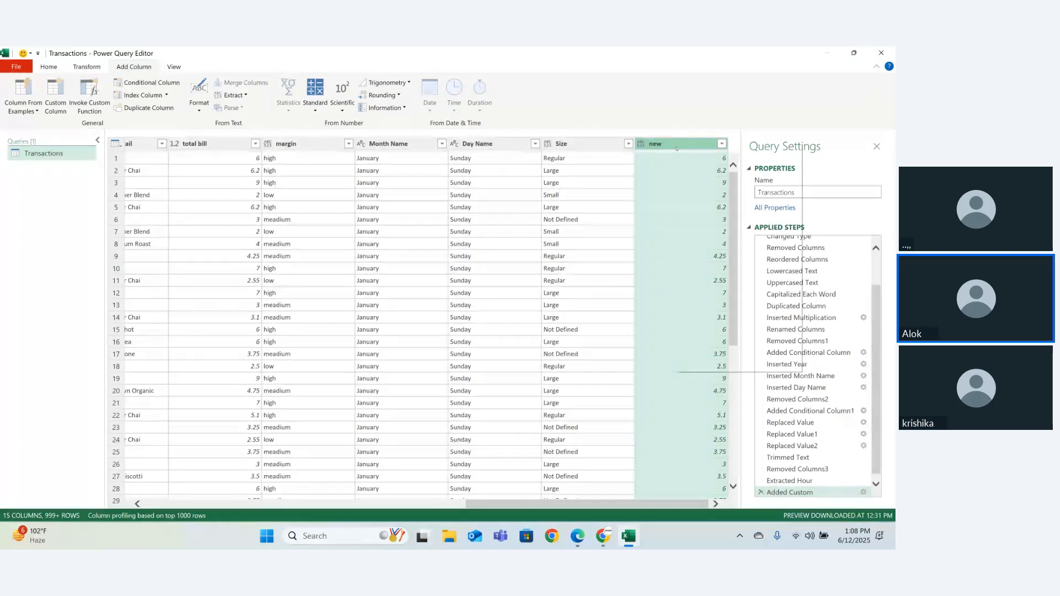
Remove the custom column new from the Transactions query
right_click(676, 148)
key("Escape")
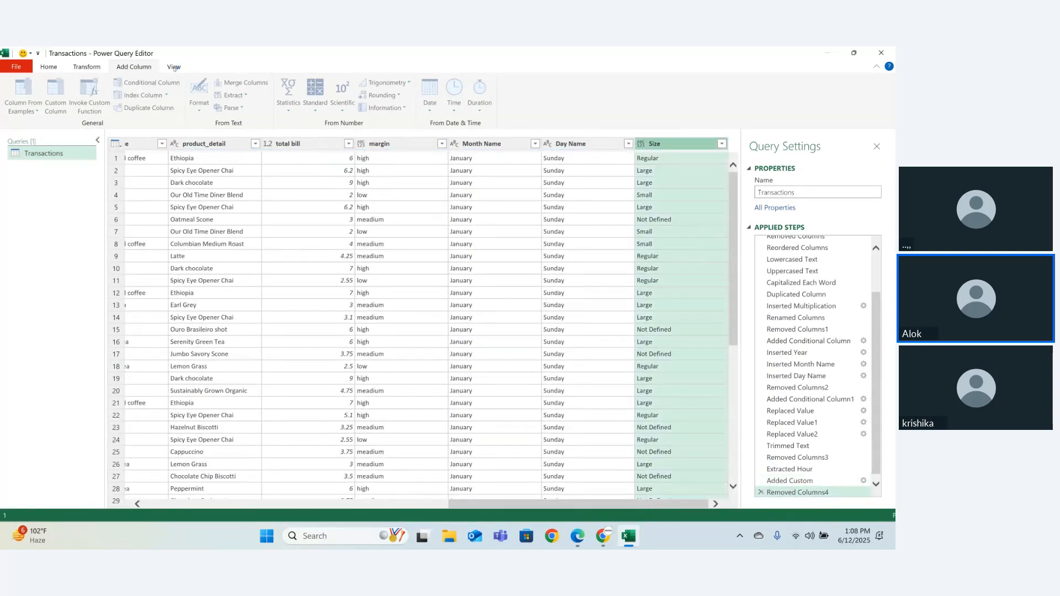
Try the Monospaced and Show whitespace display options on the query's data preview
left_click(173, 66)
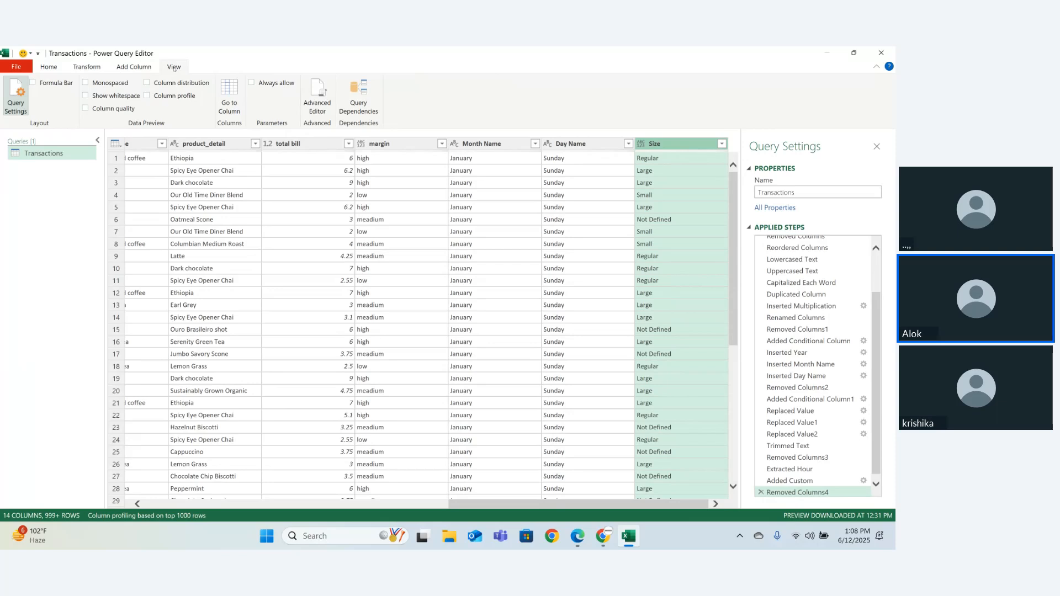
left_click(87, 83)
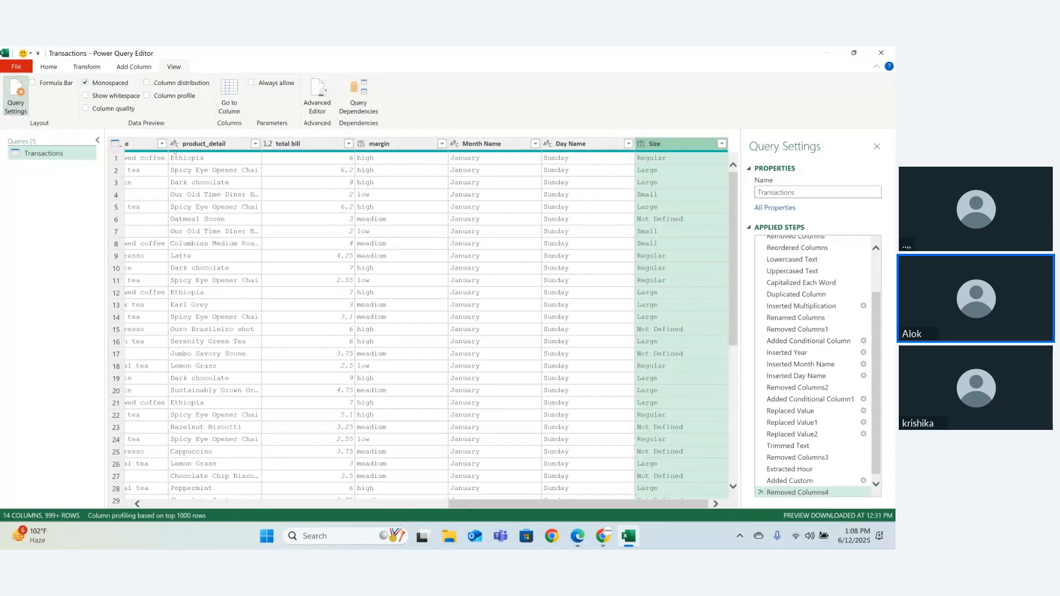
left_click(86, 95)
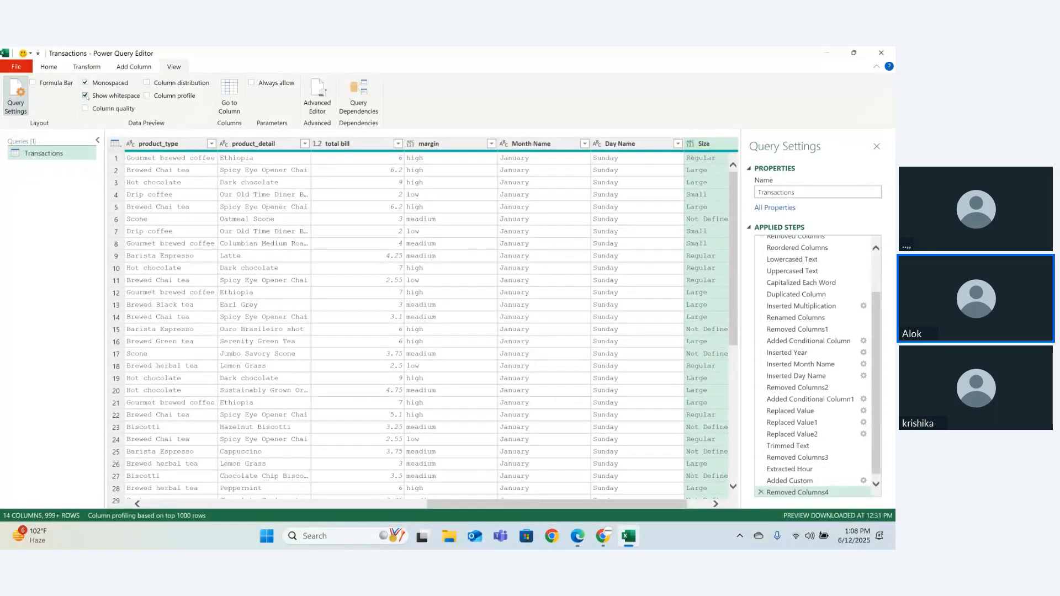
Show column quality in the data preview, and try the column distribution and column profile views before hiding both
left_click(86, 108)
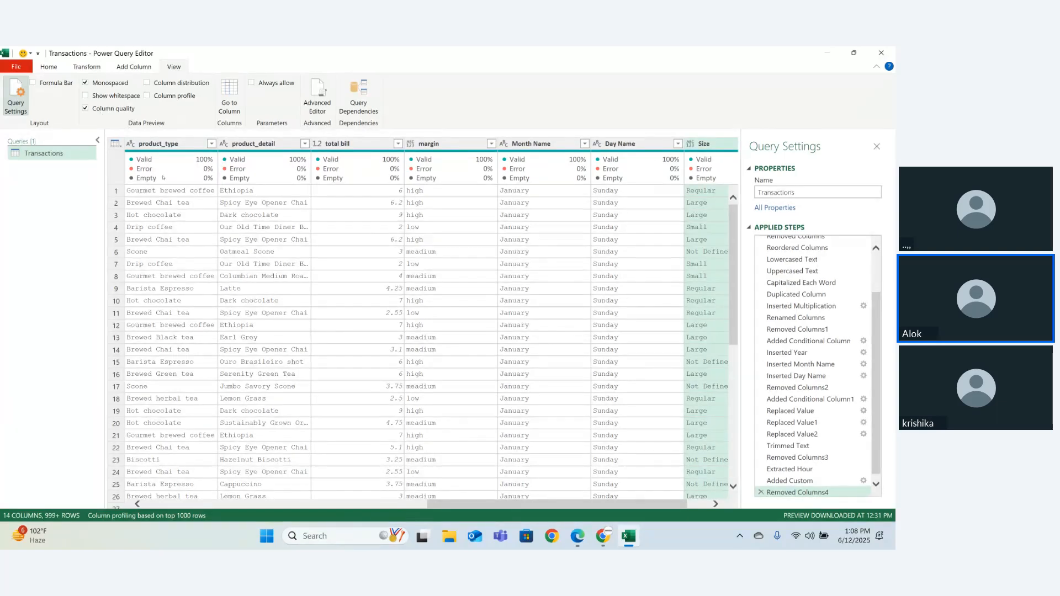
left_click(147, 82)
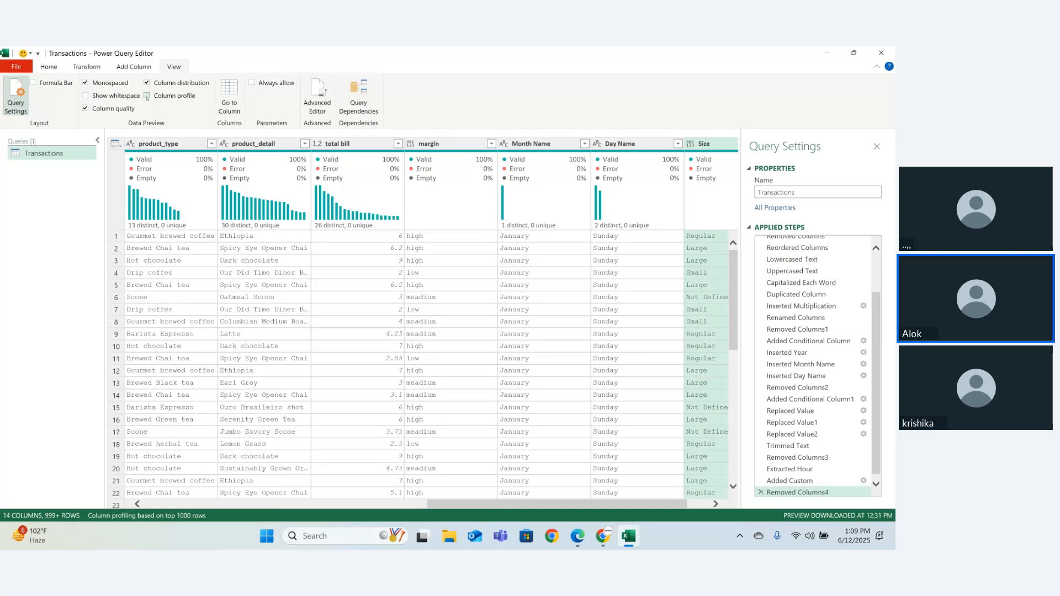
left_click(146, 96)
left_click(147, 95)
left_click(147, 95)
left_click(147, 95)
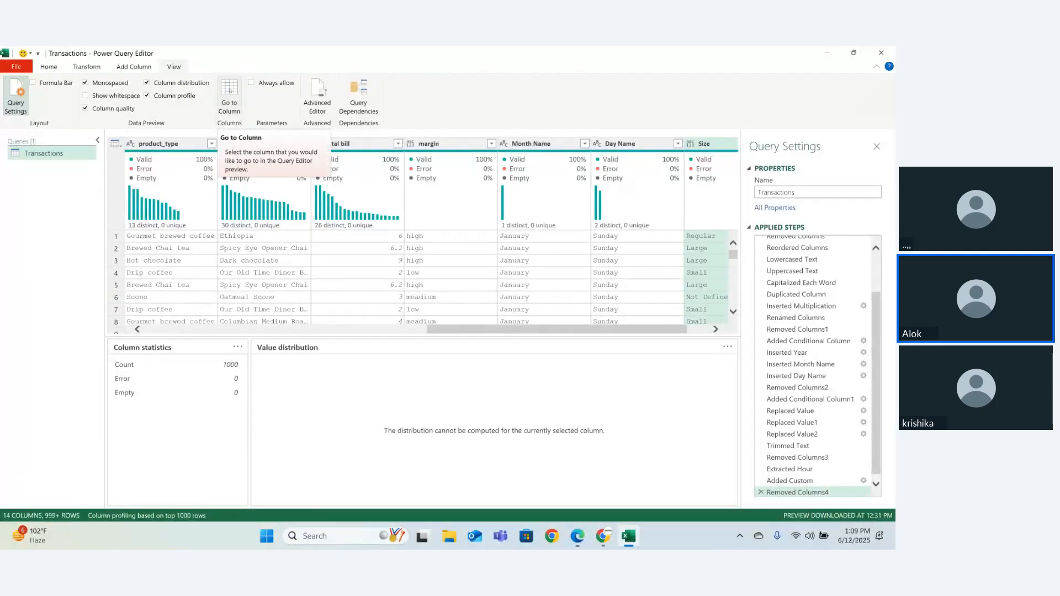
left_click(147, 82)
left_click(147, 95)
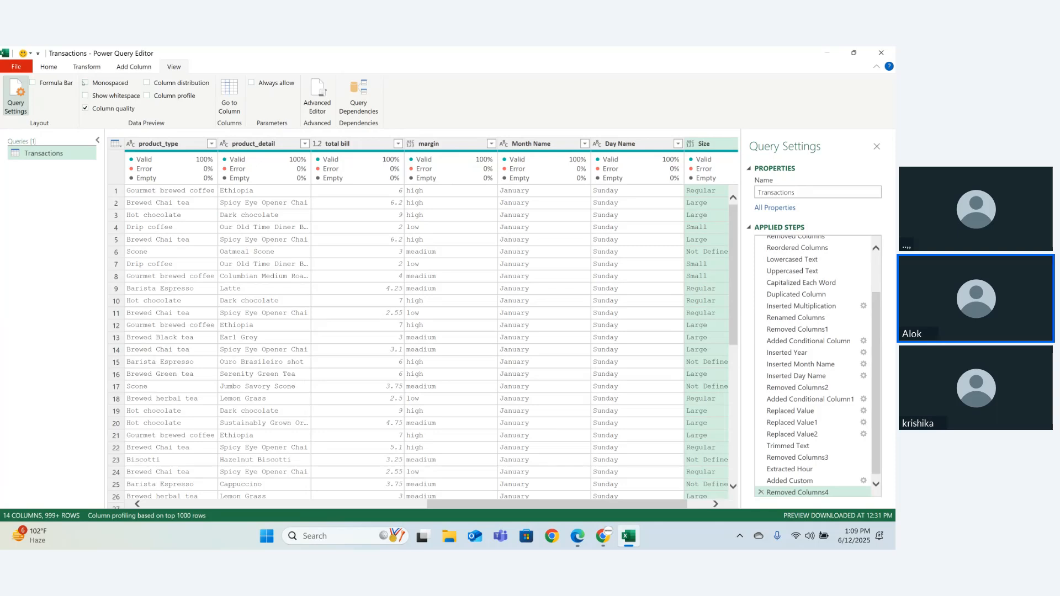
Turn off the Monospaced and Column quality options for the query's data preview
left_click(85, 82)
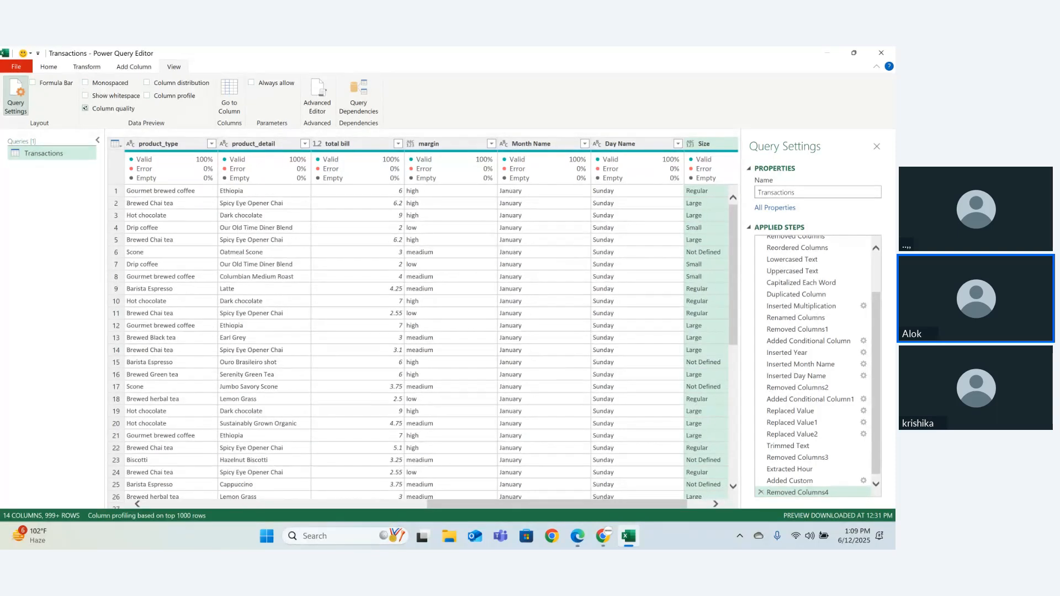
left_click(85, 108)
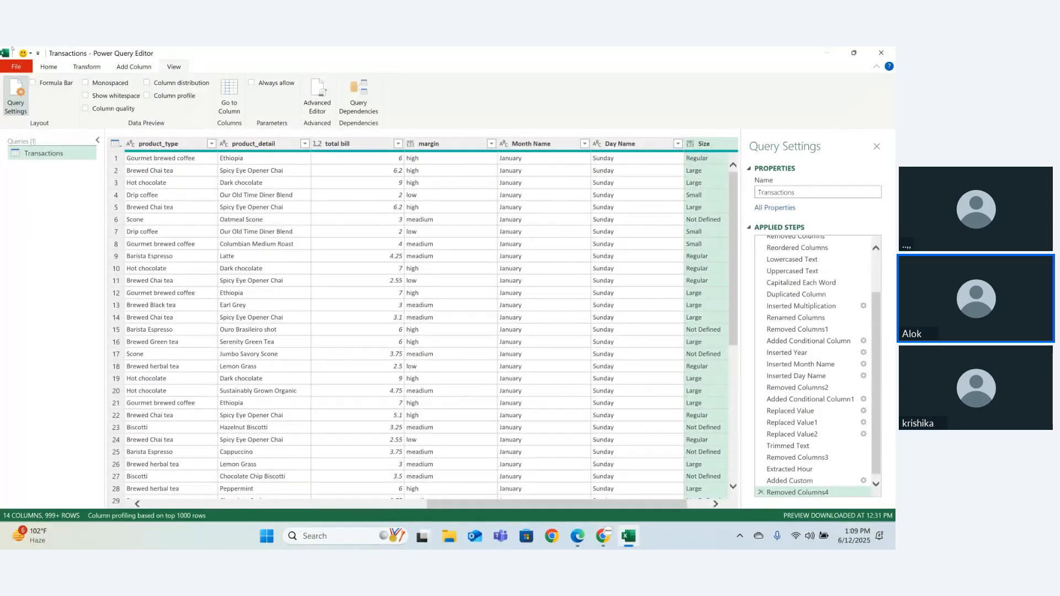
Try showing the formula bar, hide the Query Settings pane, and leave the formula bar hidden
left_click(32, 82)
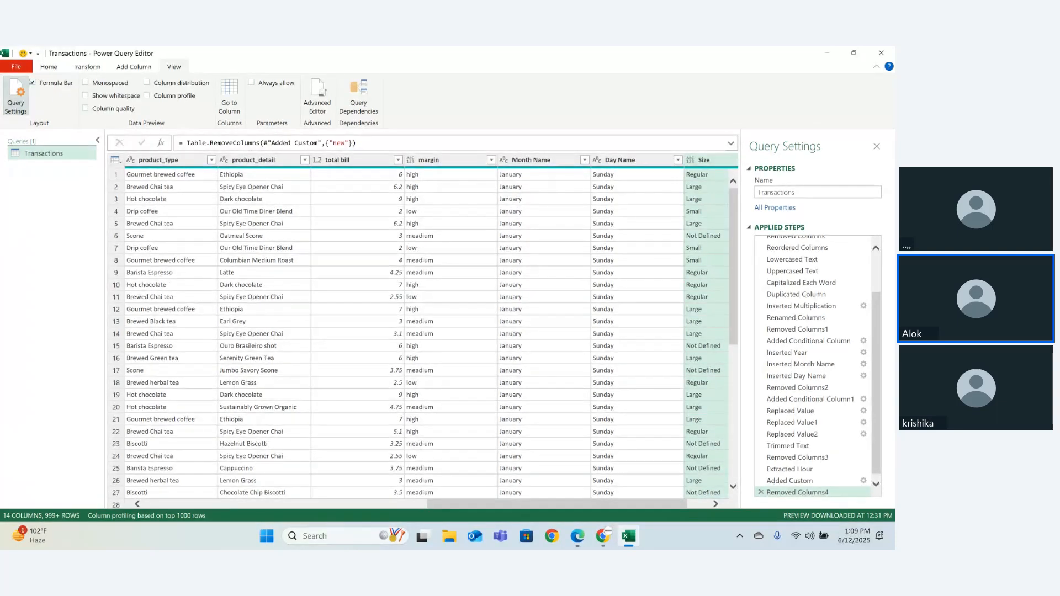
left_click(15, 97)
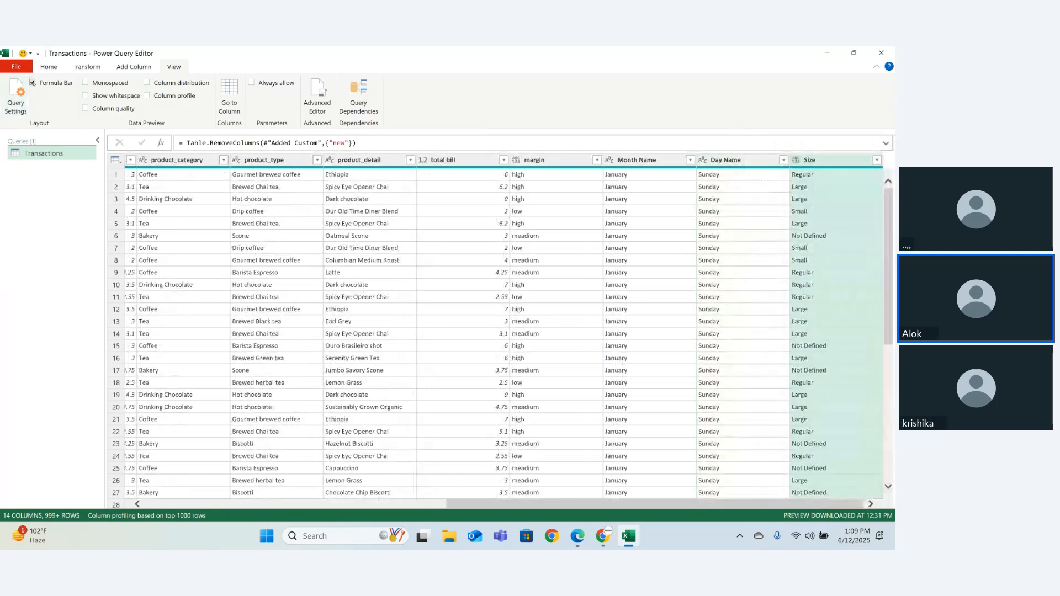
left_click(33, 83)
Close the query editor and load the updated Transactions query into the workbook
left_click(48, 66)
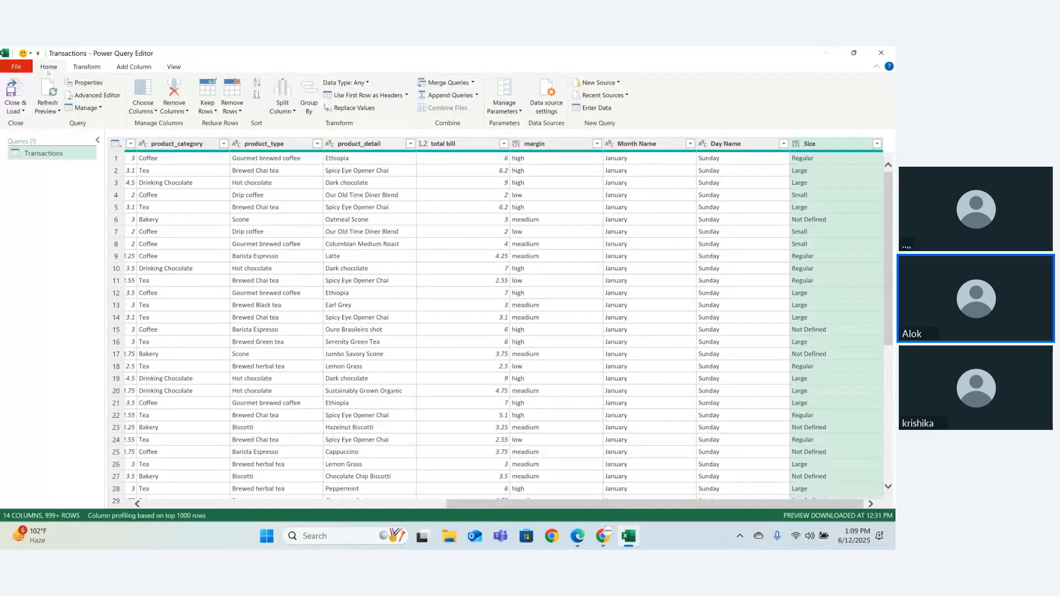
left_click(16, 107)
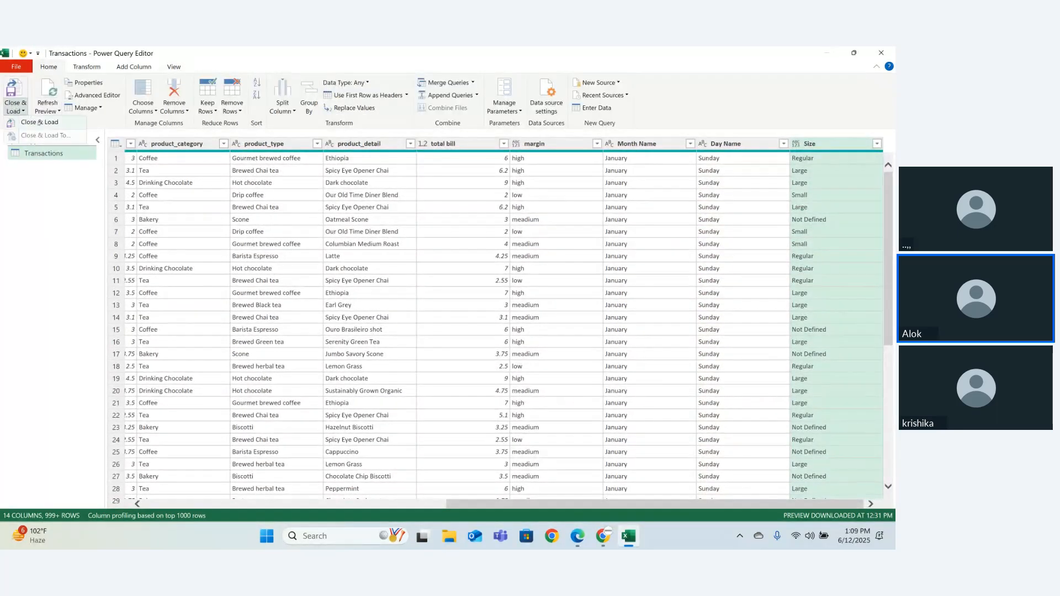
left_click(40, 122)
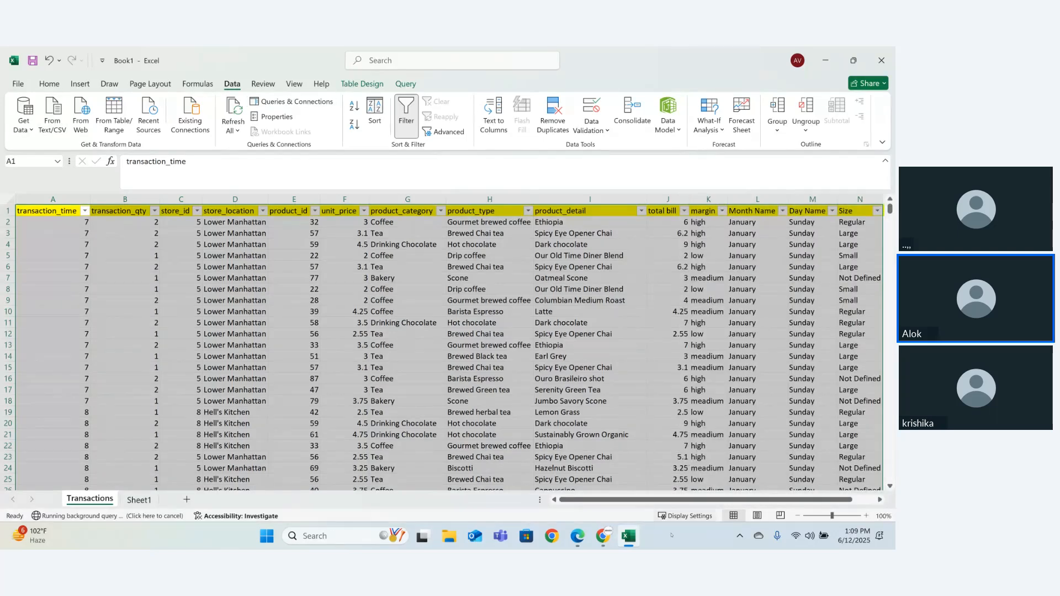
Switch to the DA27 Excel Session 14 meeting in Chrome and open its additional meeting options
mouse_move(602, 535)
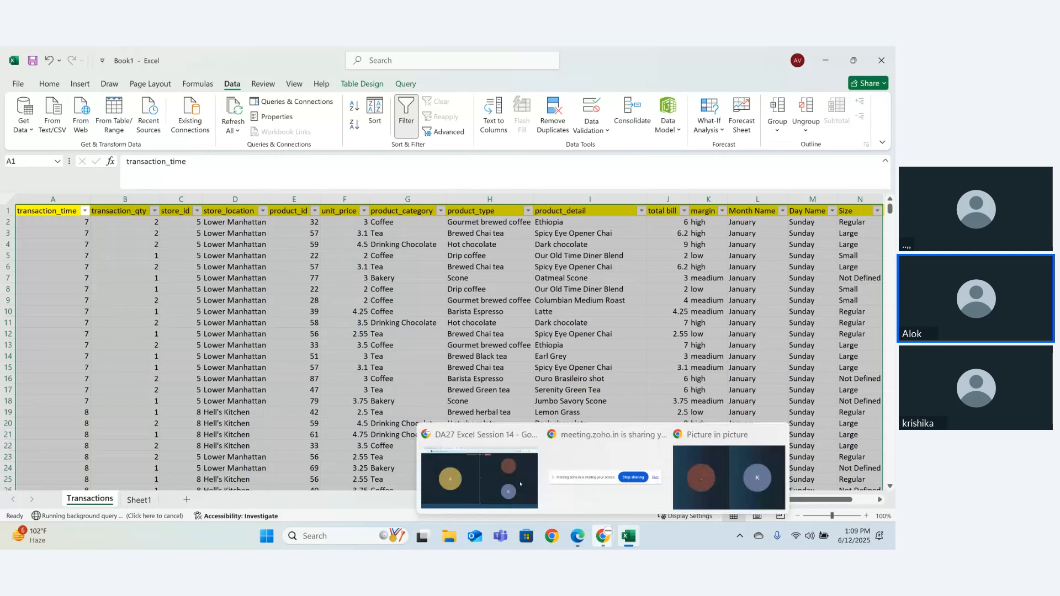
left_click(519, 483)
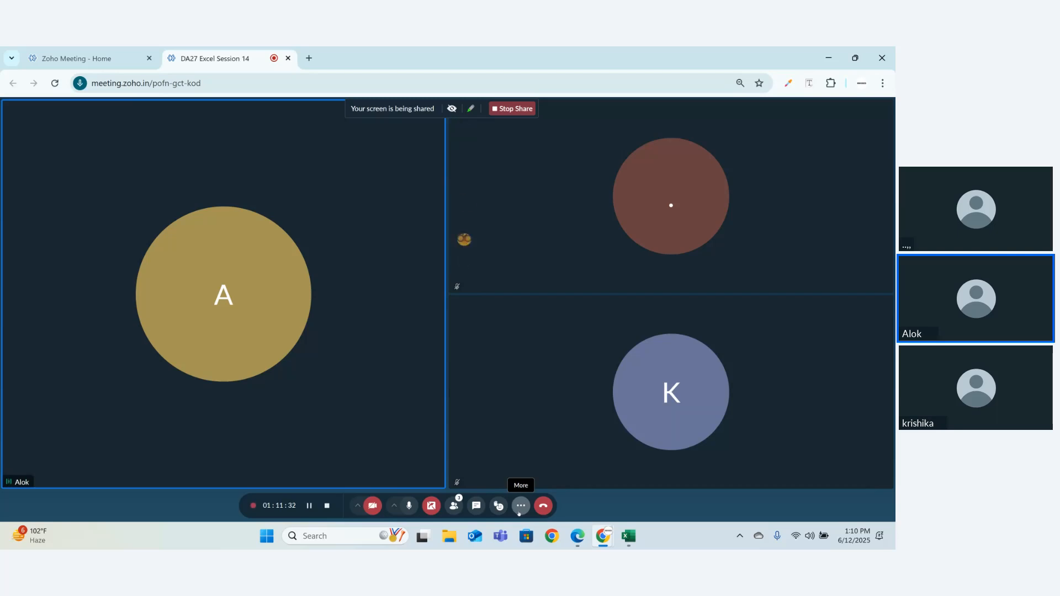
left_click(519, 512)
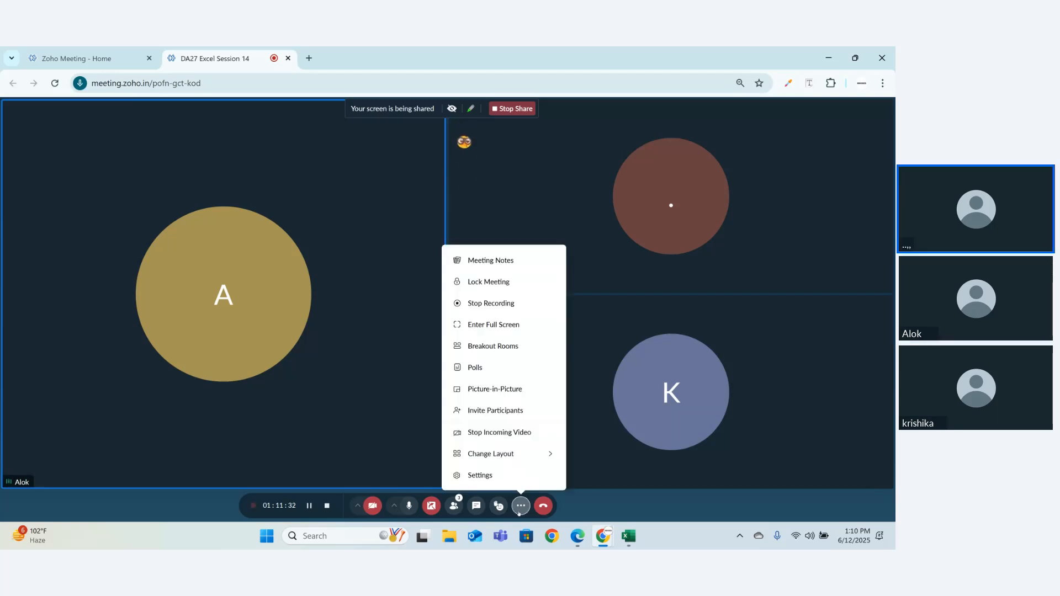